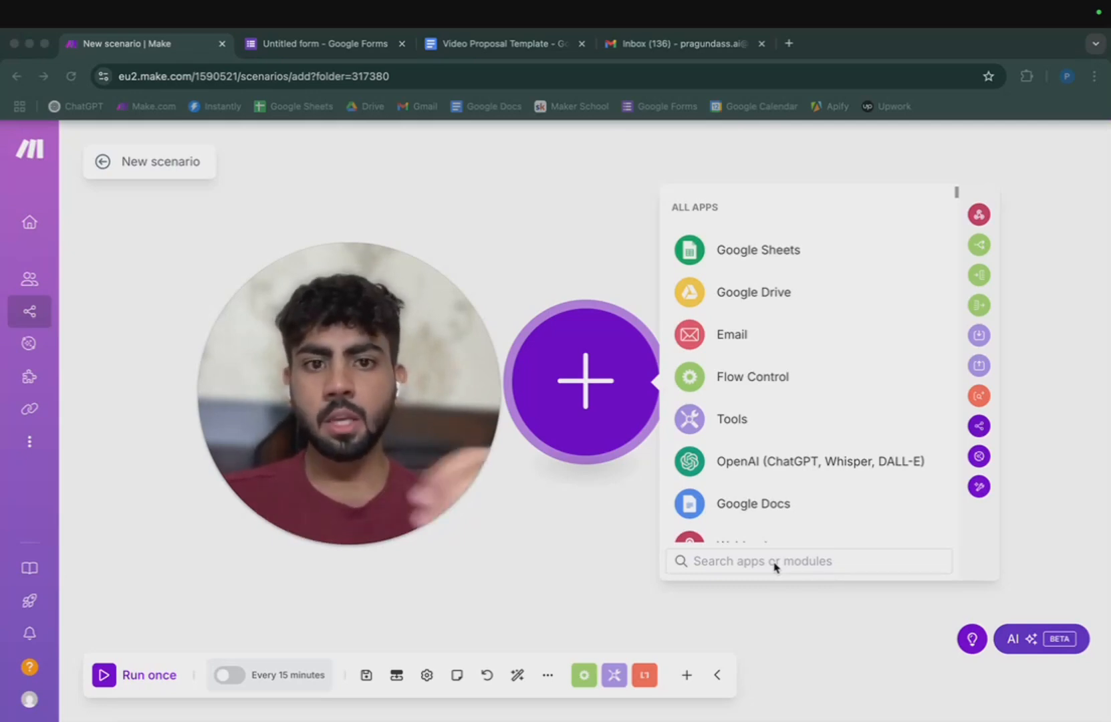
Open the app list for the scenario's first module and browse the available apps.
left_click(334, 547)
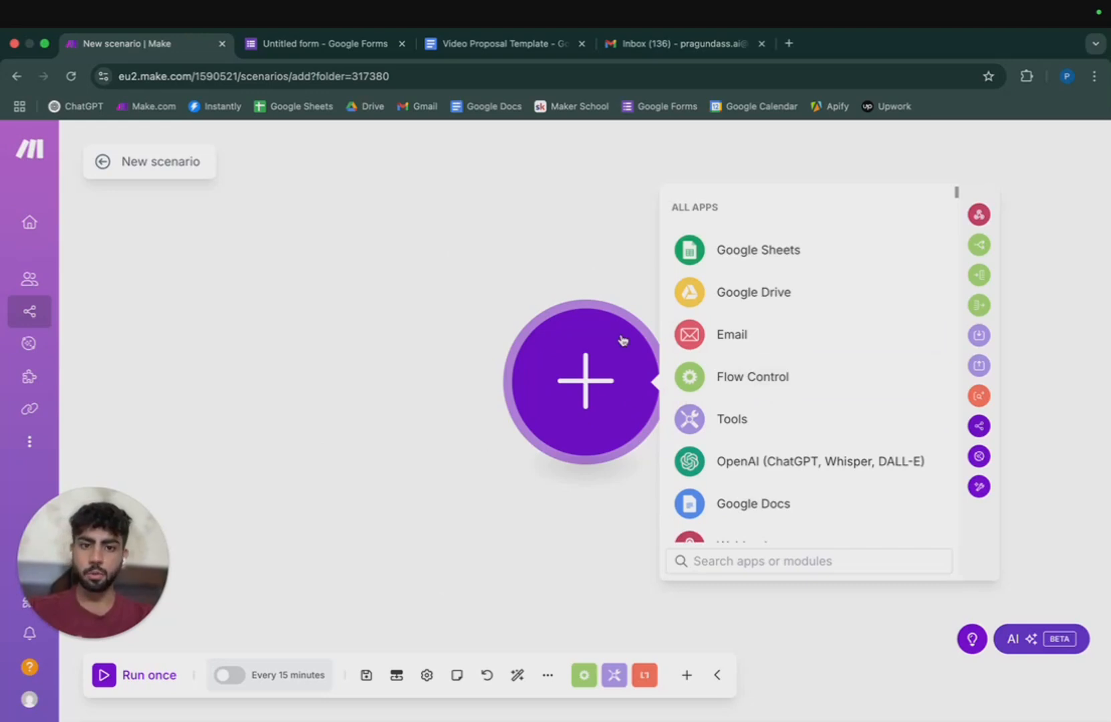
left_click(496, 490)
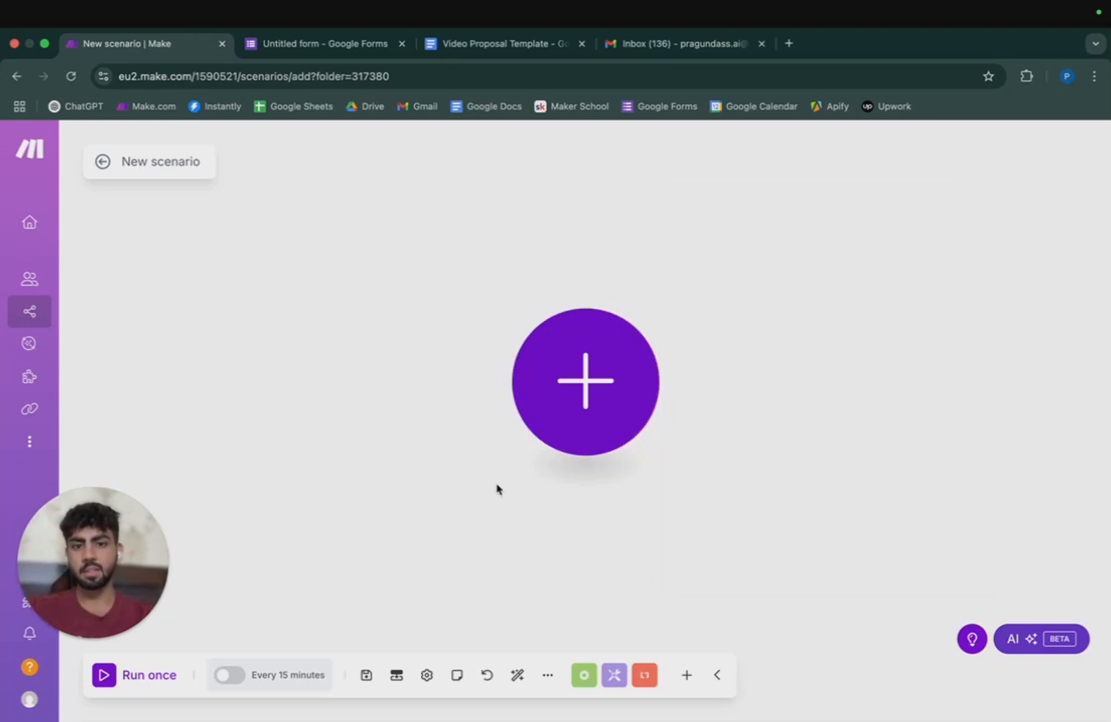
left_click(600, 380)
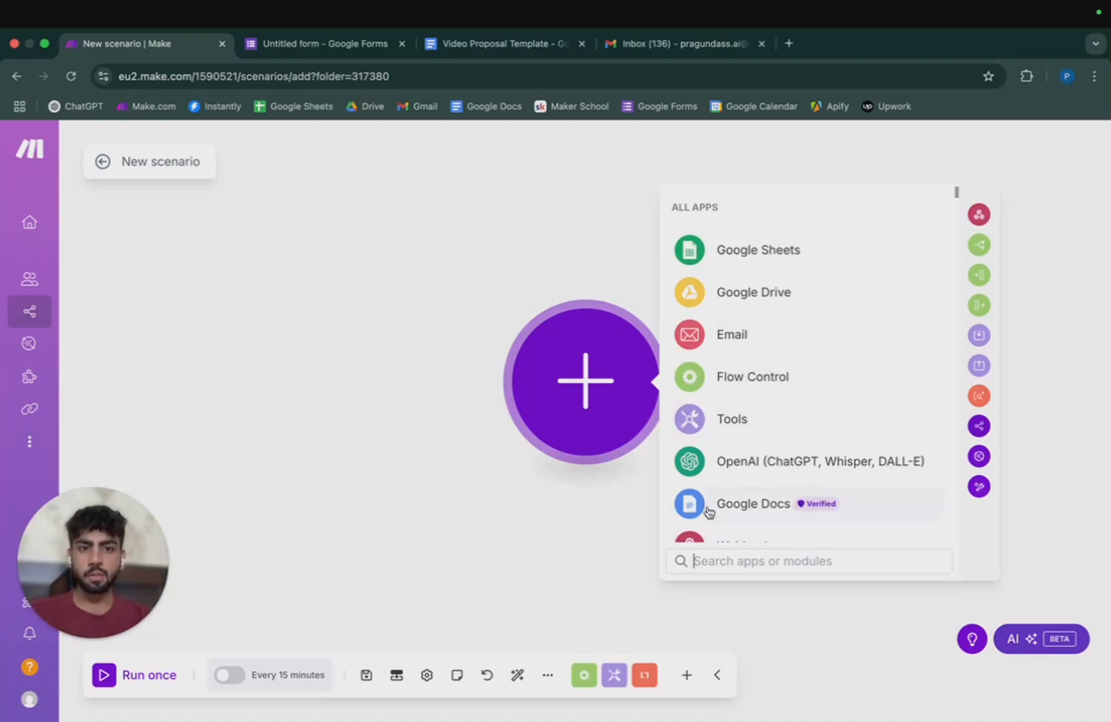
scroll(883, 405, "down", 10)
scroll(852, 433, "down", 5)
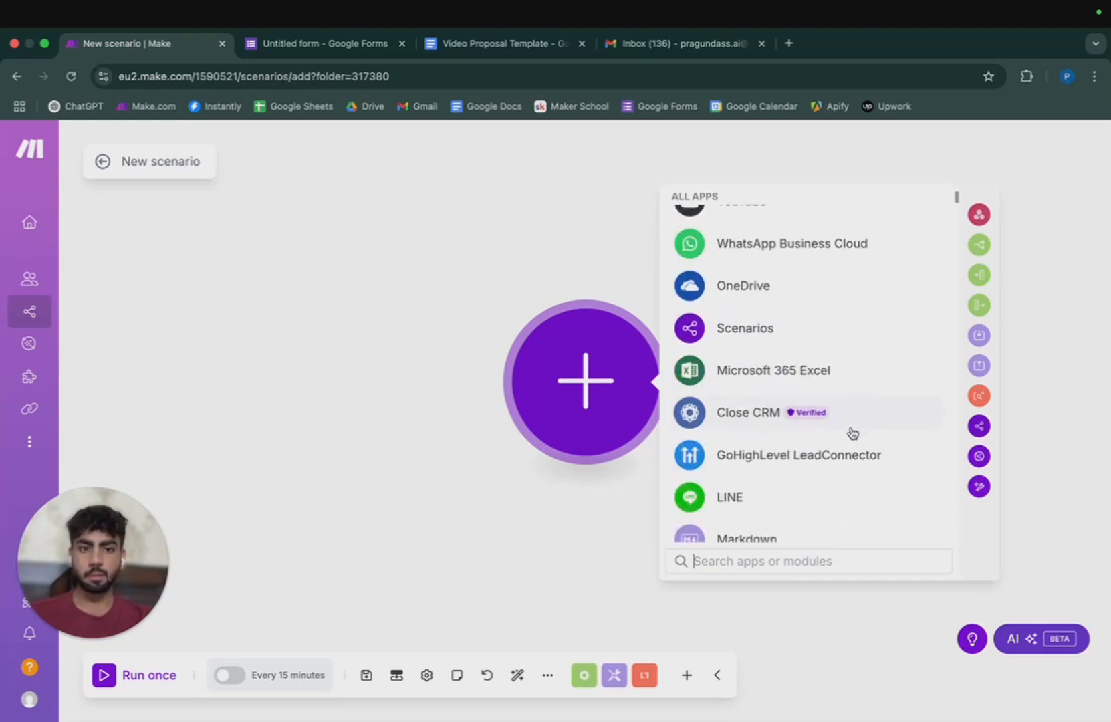
scroll(852, 433, "up", 10)
scroll(852, 432, "up", 5)
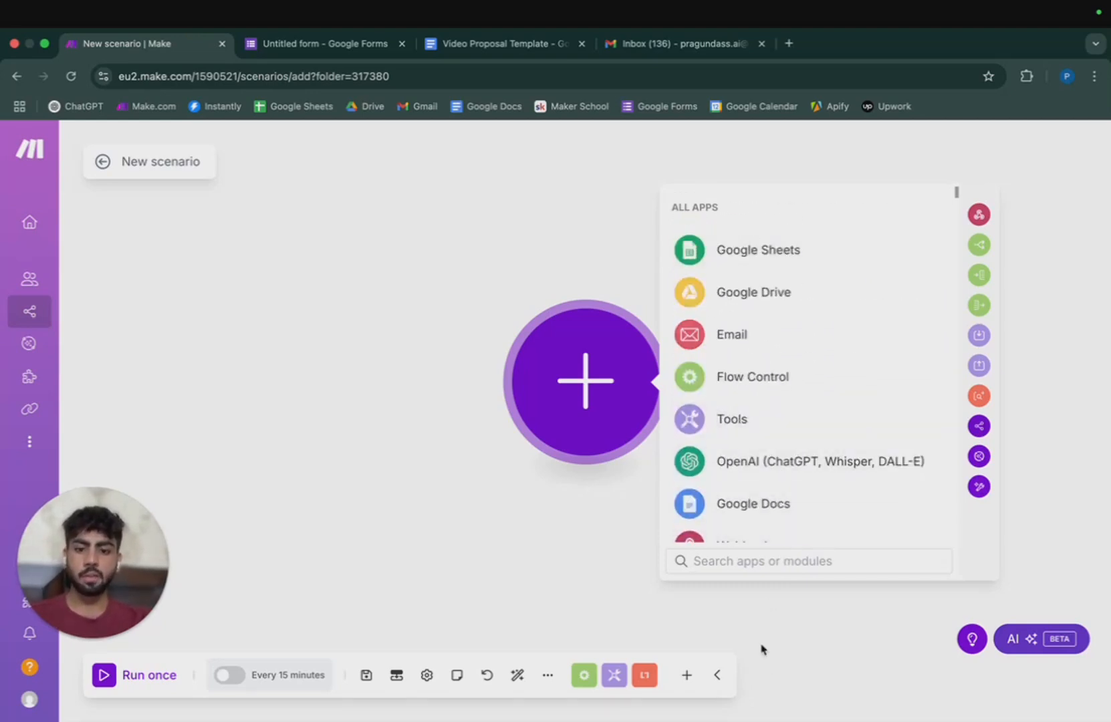
Search for 'google forms' and expand its full module list to the Response section.
type("form")
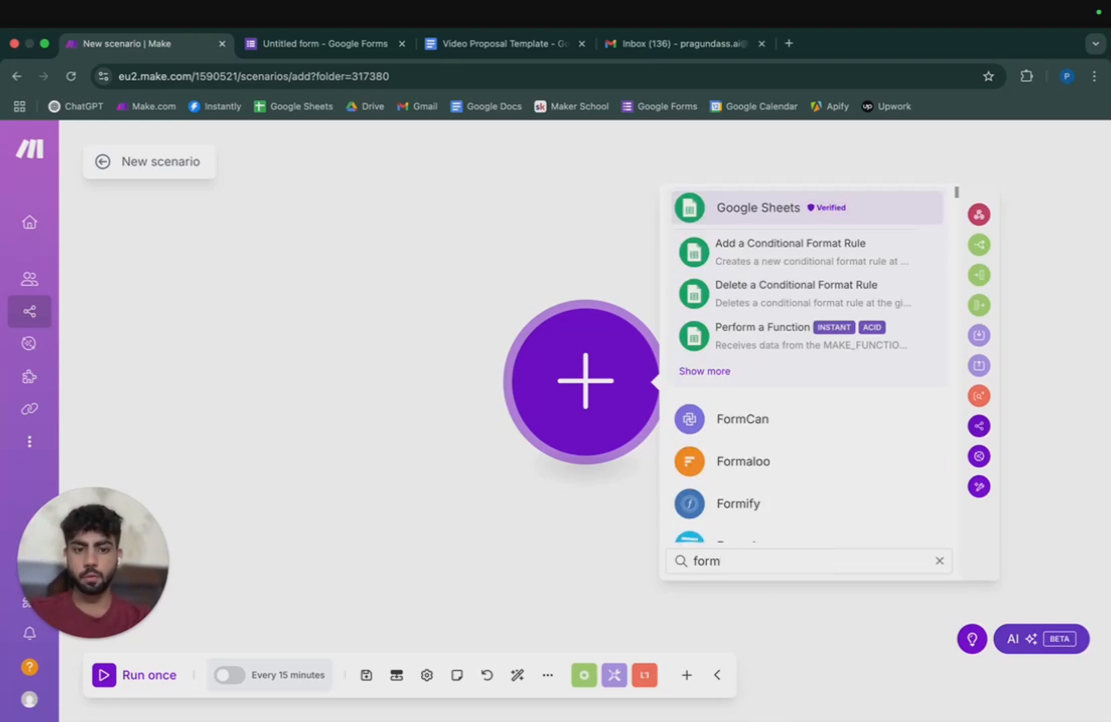
key("BackSpace")
key("BackSpace")
key("BackSpace")
key("BackSpace")
type("google forms")
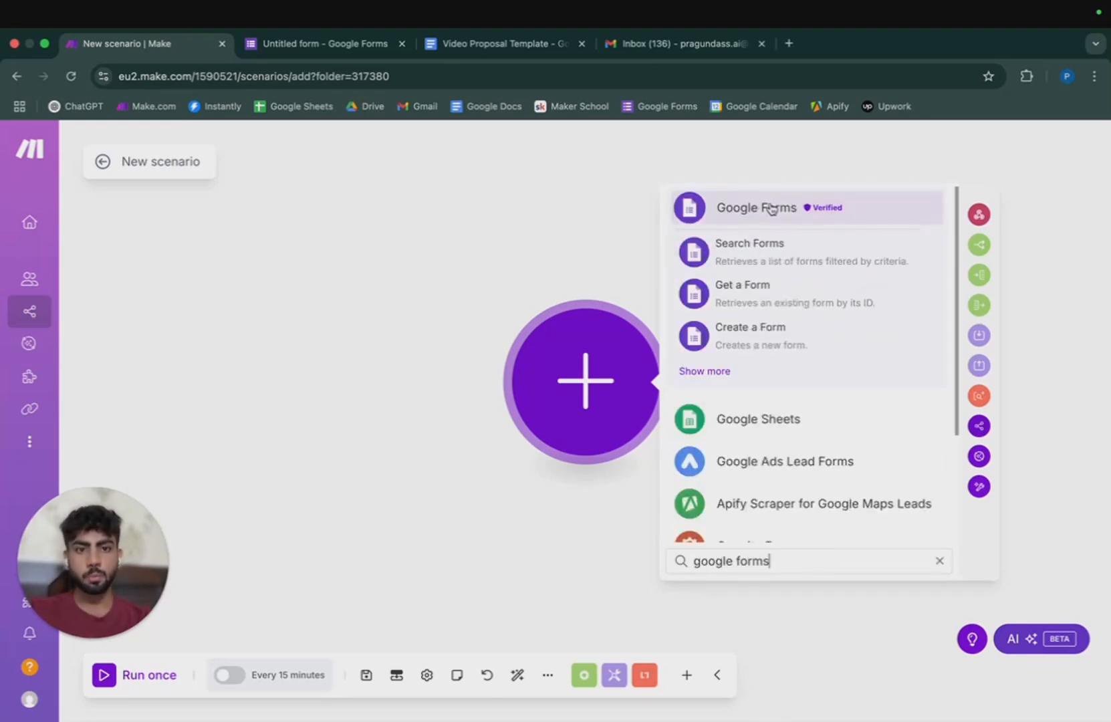
left_click(716, 372)
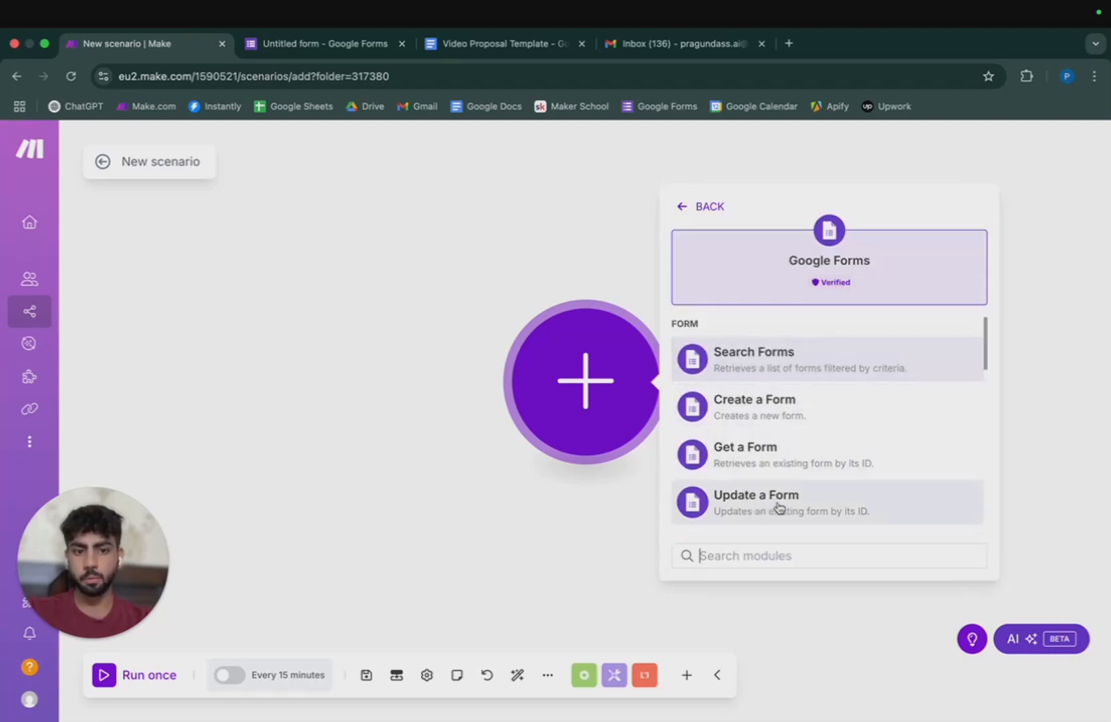
scroll(775, 506, "down", 3)
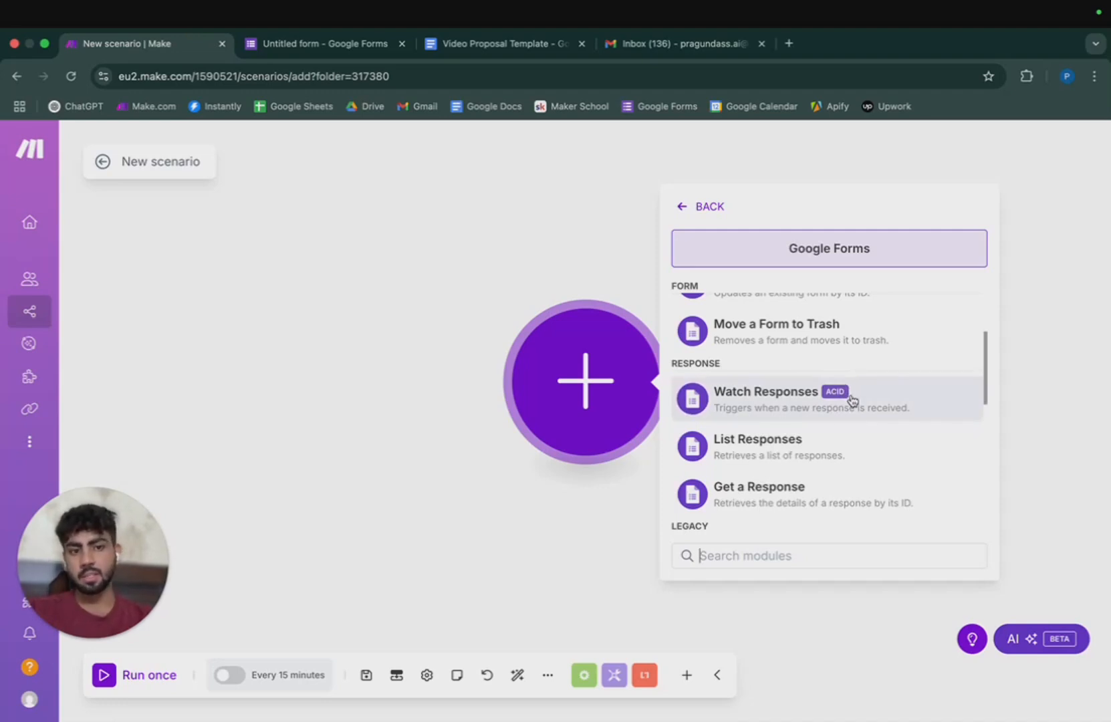
scroll(843, 395, "up", 4)
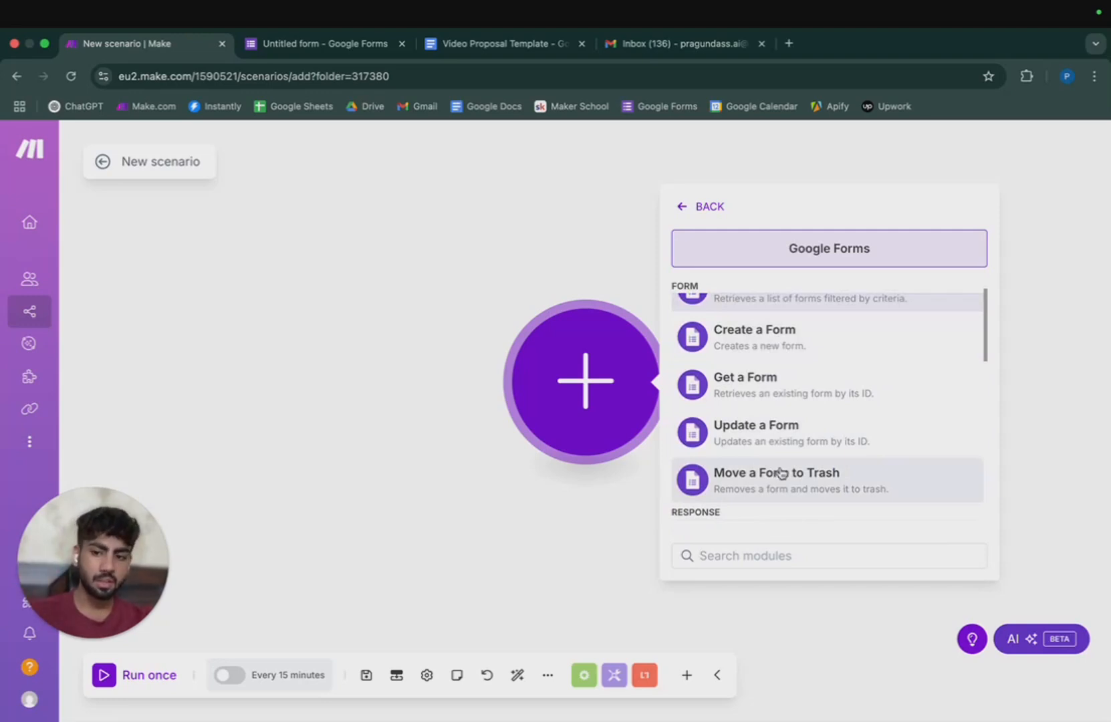
scroll(780, 472, "down", 3)
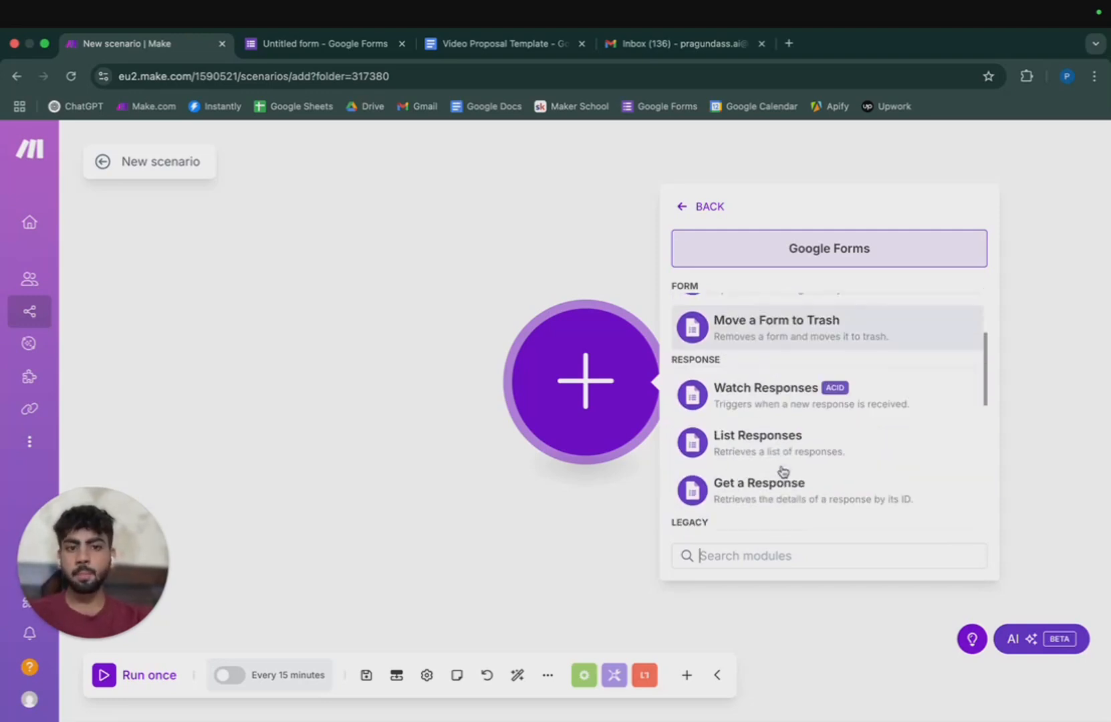
Add the Watch Responses trigger and pick My Google connection as its account.
left_click(877, 393)
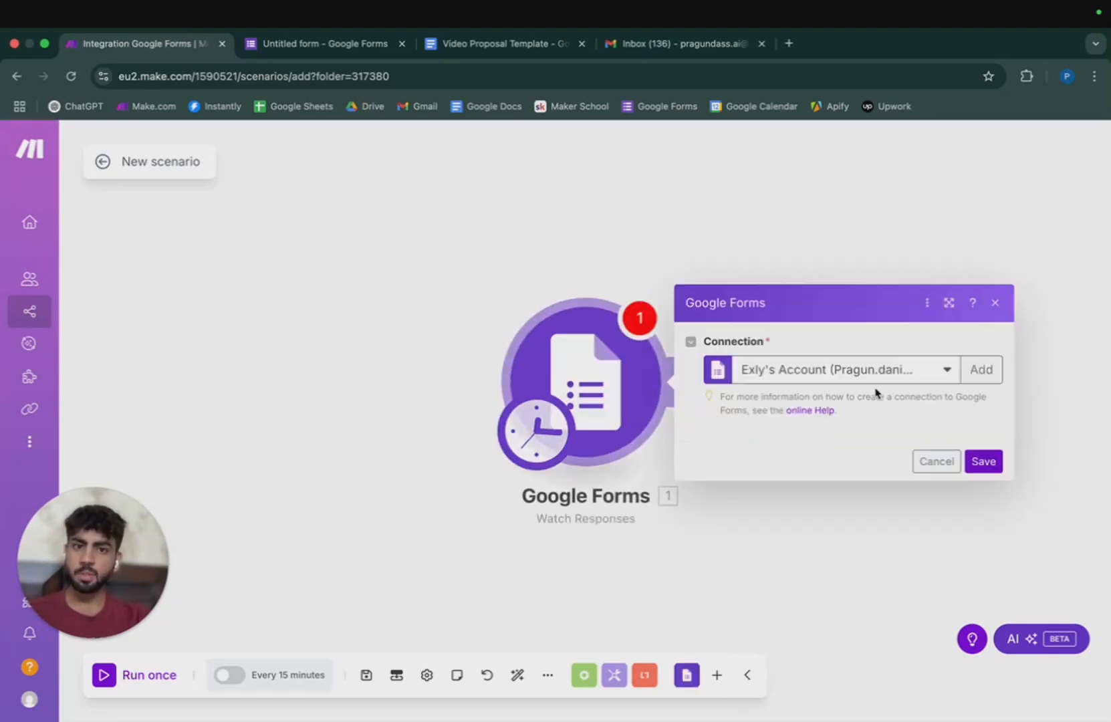
left_click(925, 301)
left_click(888, 354)
left_click(916, 301)
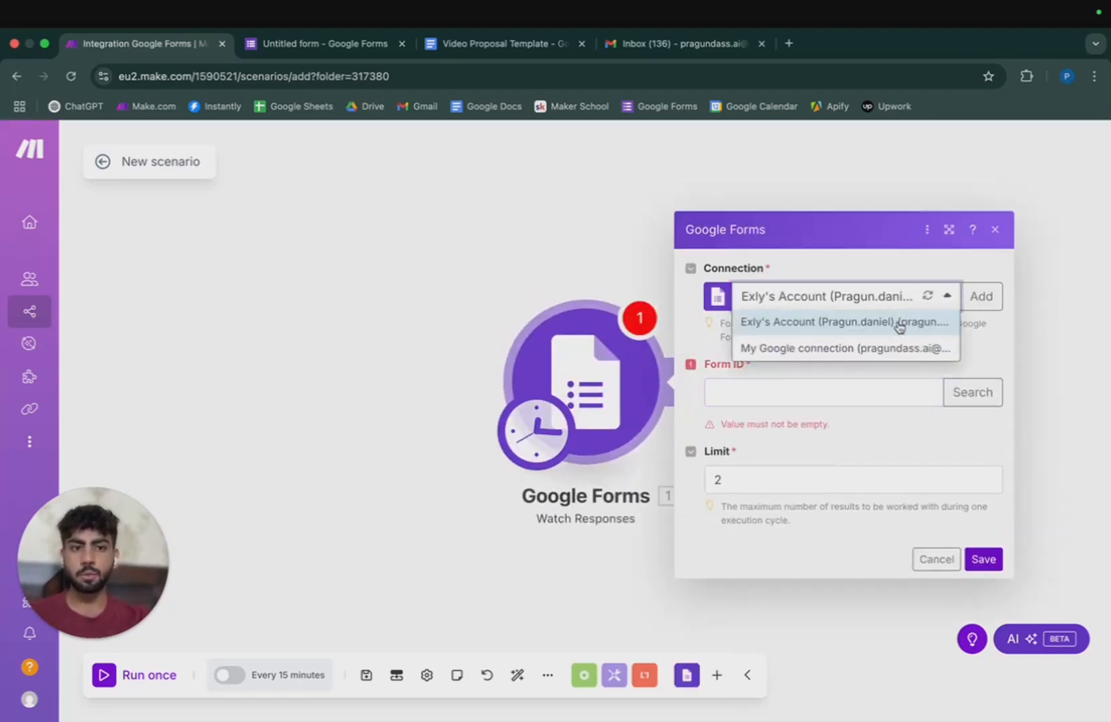
left_click(896, 347)
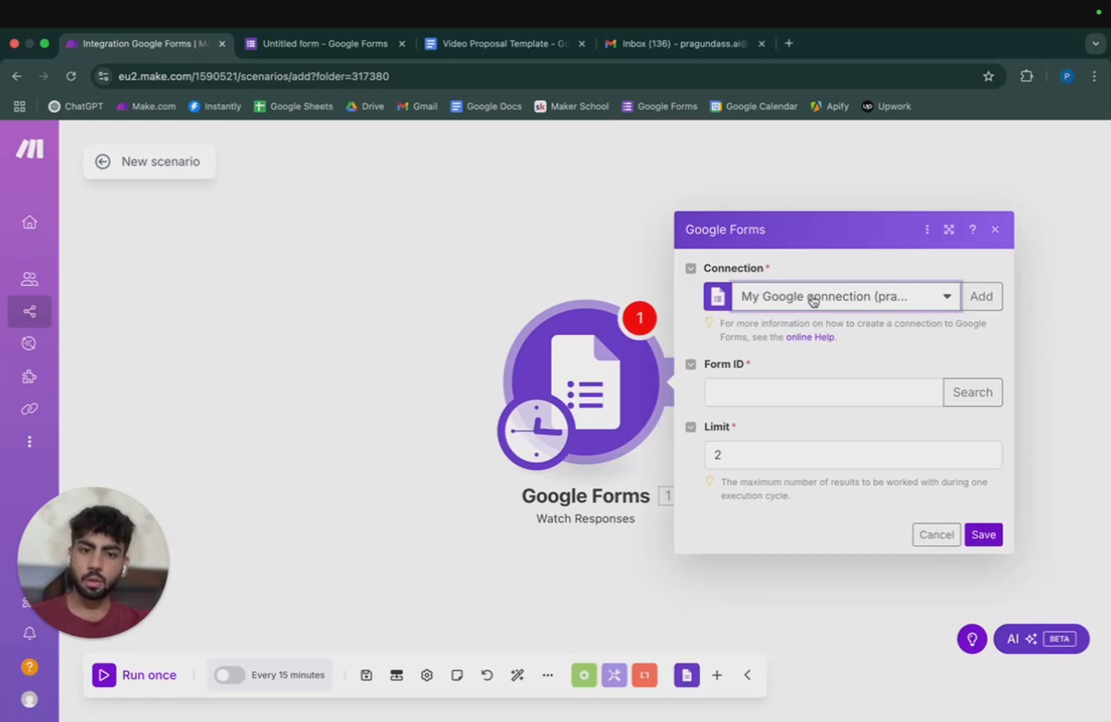
Cancel a new Google connection setup, keep My Google connection, then go to the Untitled form.
left_click(937, 298)
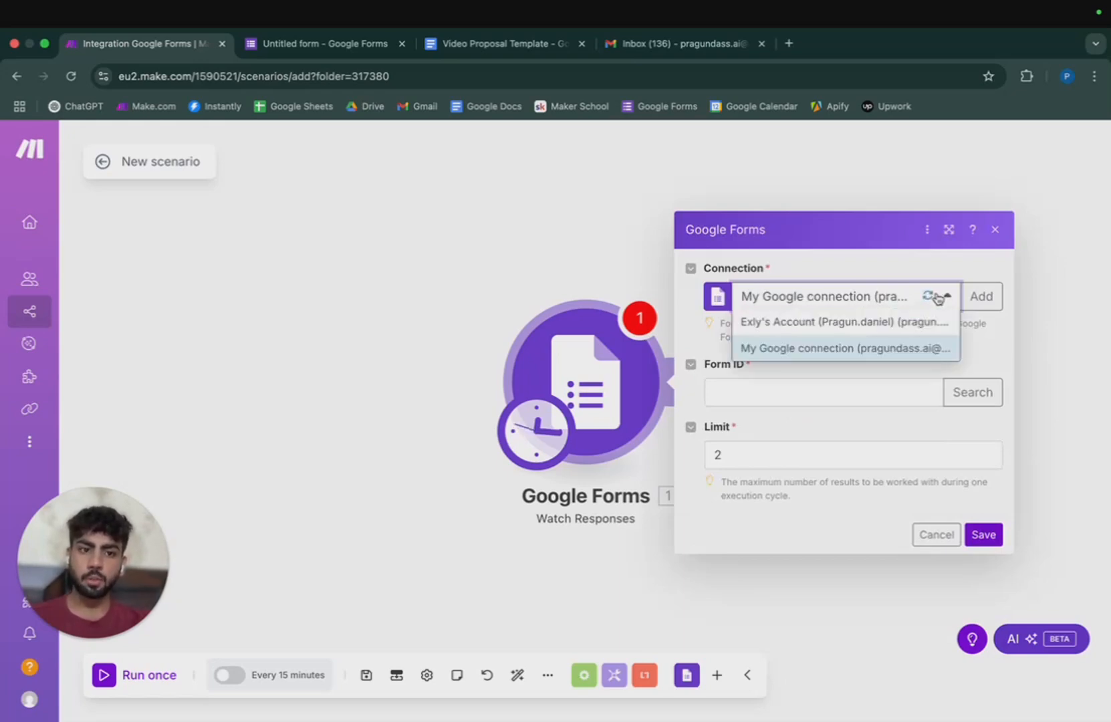
left_click(939, 298)
left_click(941, 300)
left_click(943, 300)
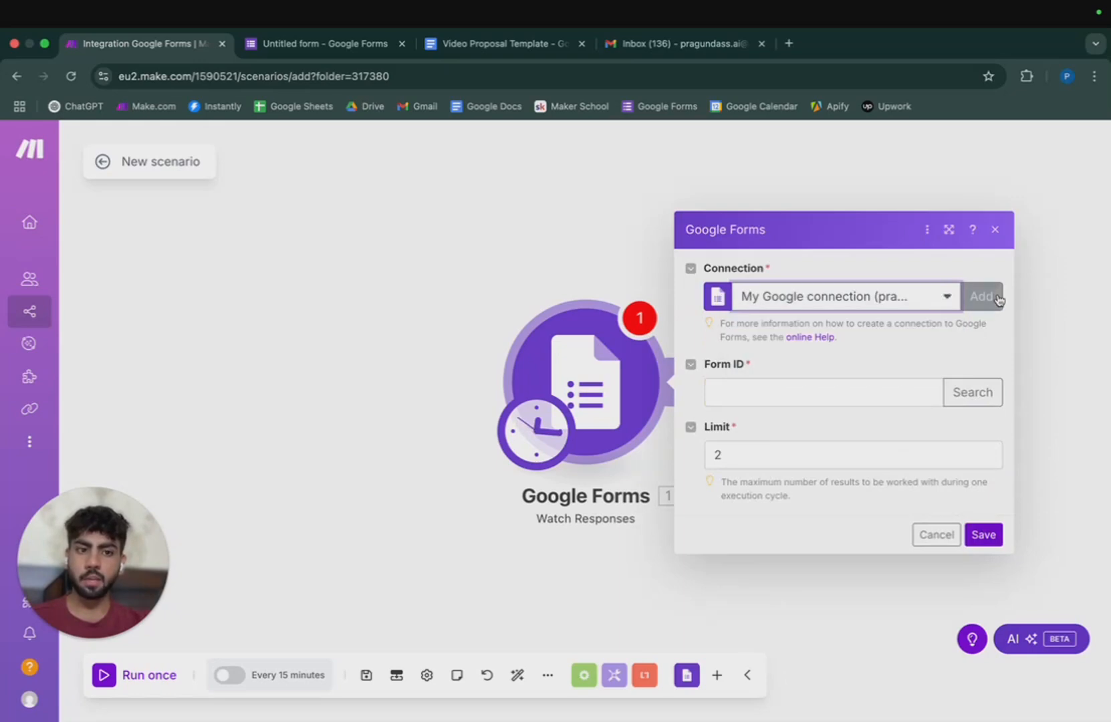
left_click(994, 296)
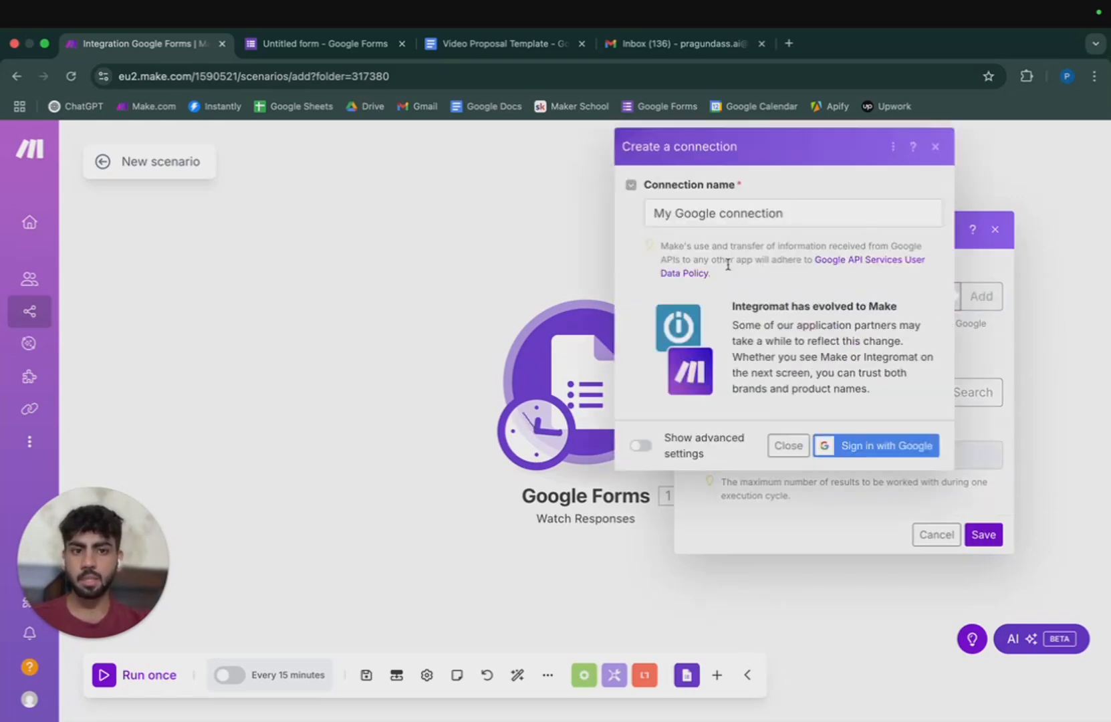
left_click(936, 149)
left_click(934, 296)
left_click(806, 327)
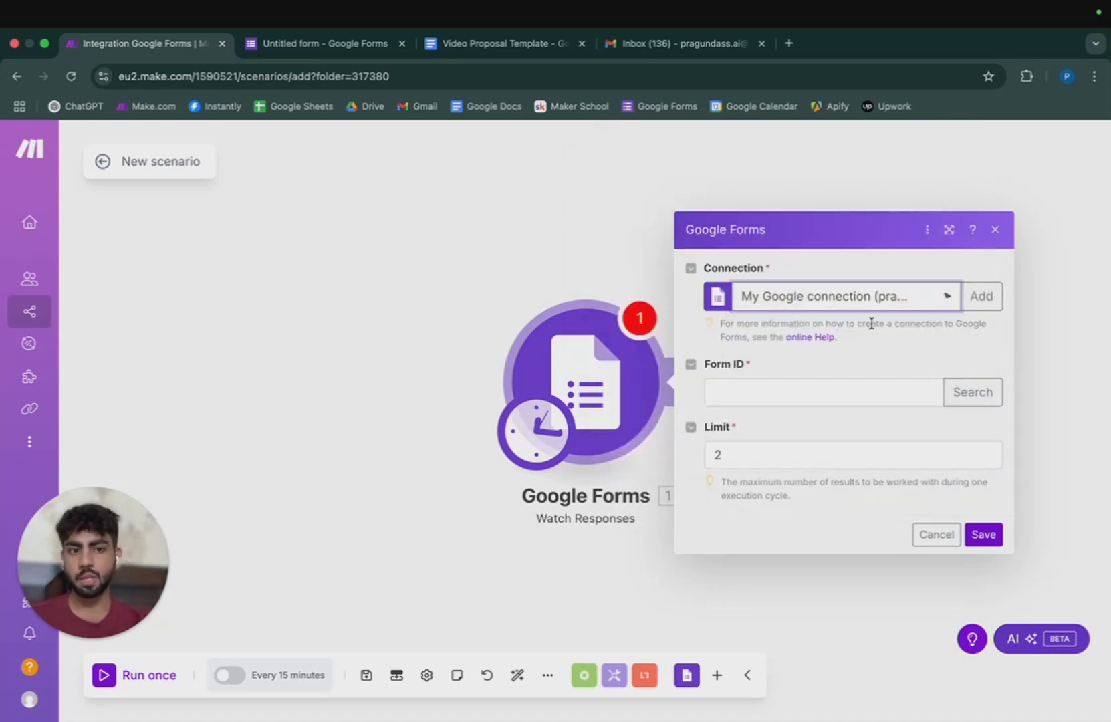
left_click(353, 46)
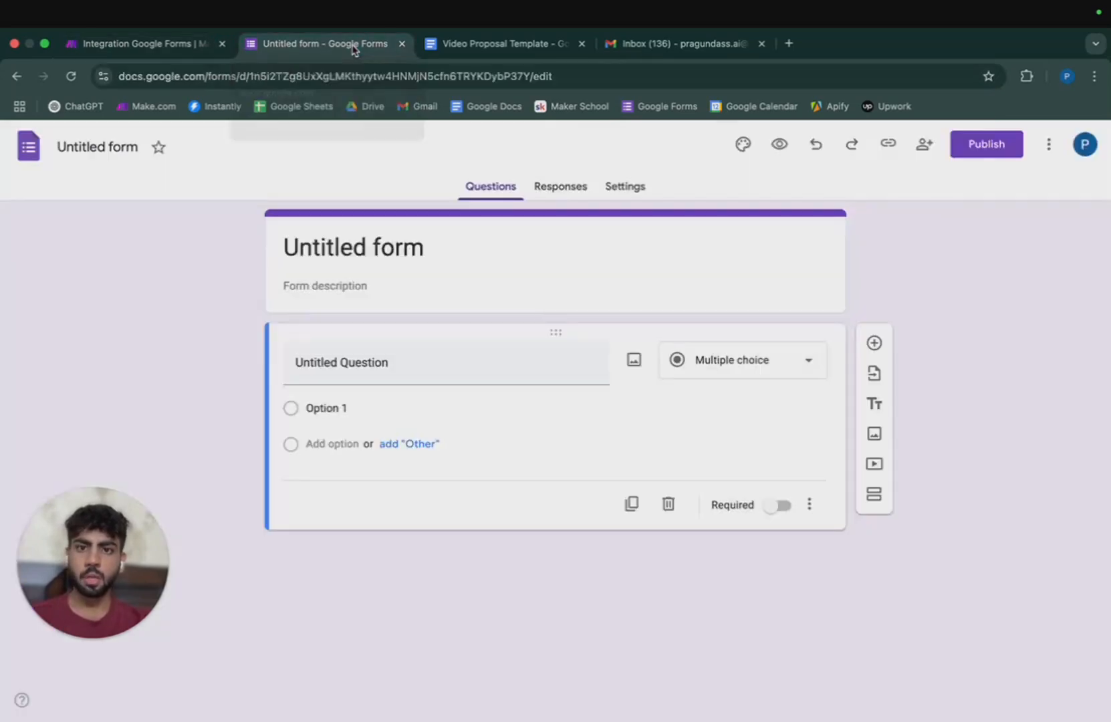
Highlight the template's {{Full Name}}, Company Name, Service Type, Project Budget and Goals placeholders.
left_click(498, 44)
scroll(647, 536, "down", 1)
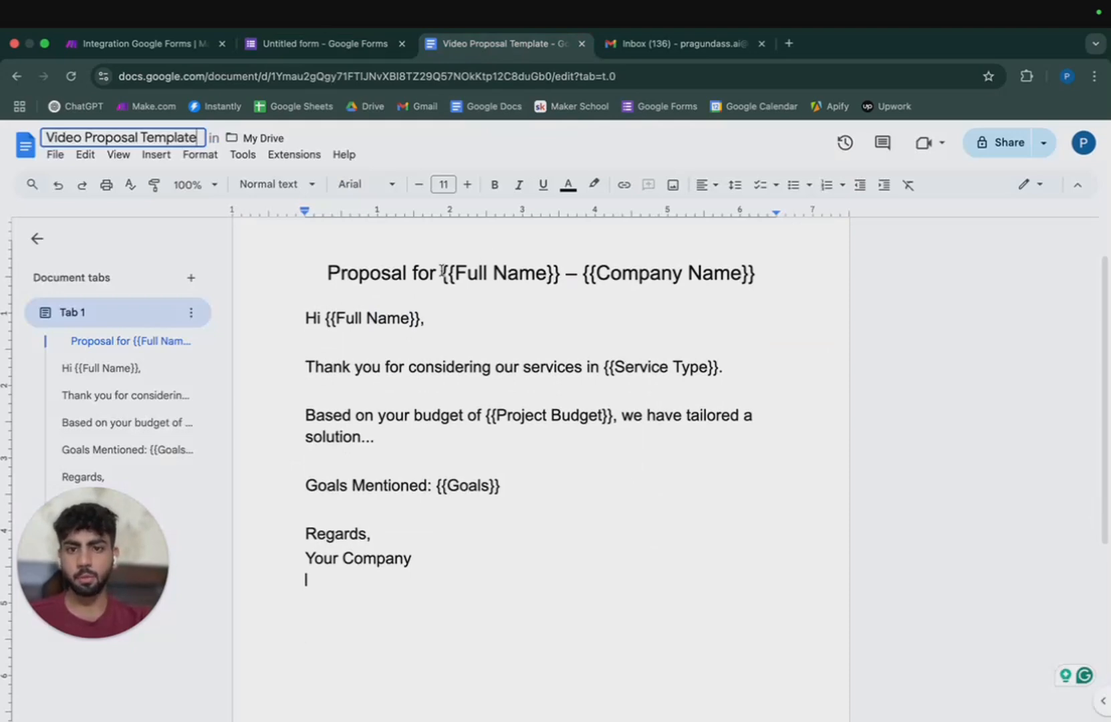
left_click_drag(441, 274, 716, 274)
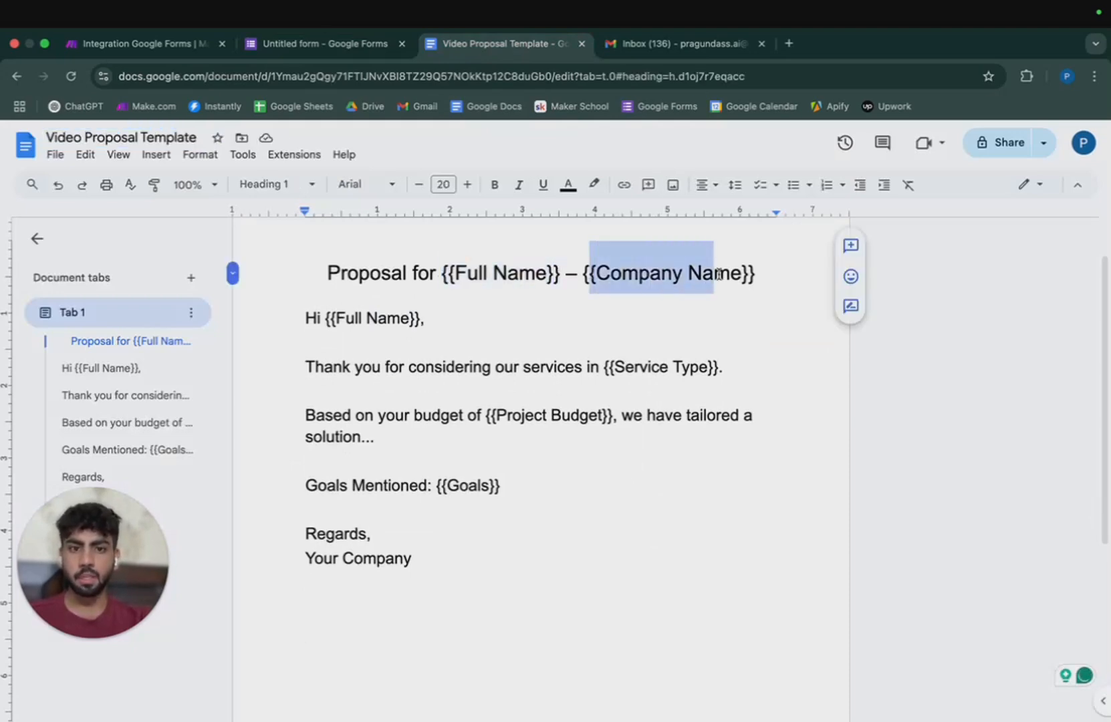
left_click_drag(345, 319, 416, 319)
left_click_drag(615, 367, 685, 366)
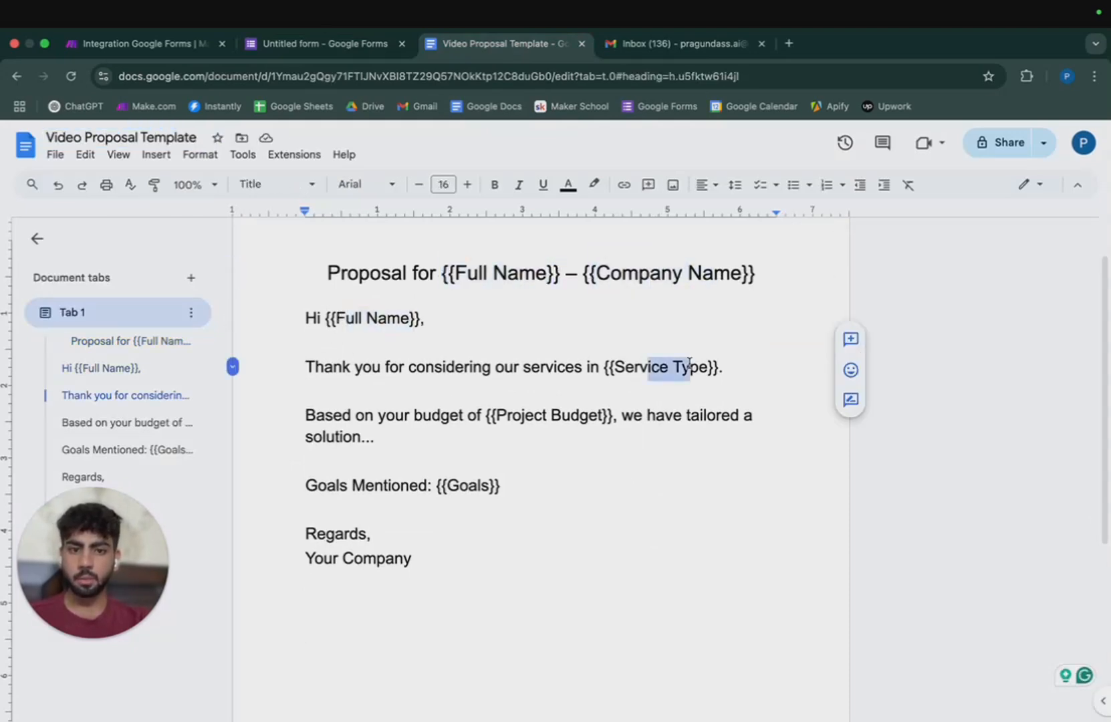
left_click_drag(514, 416, 561, 415)
left_click_drag(460, 486, 478, 486)
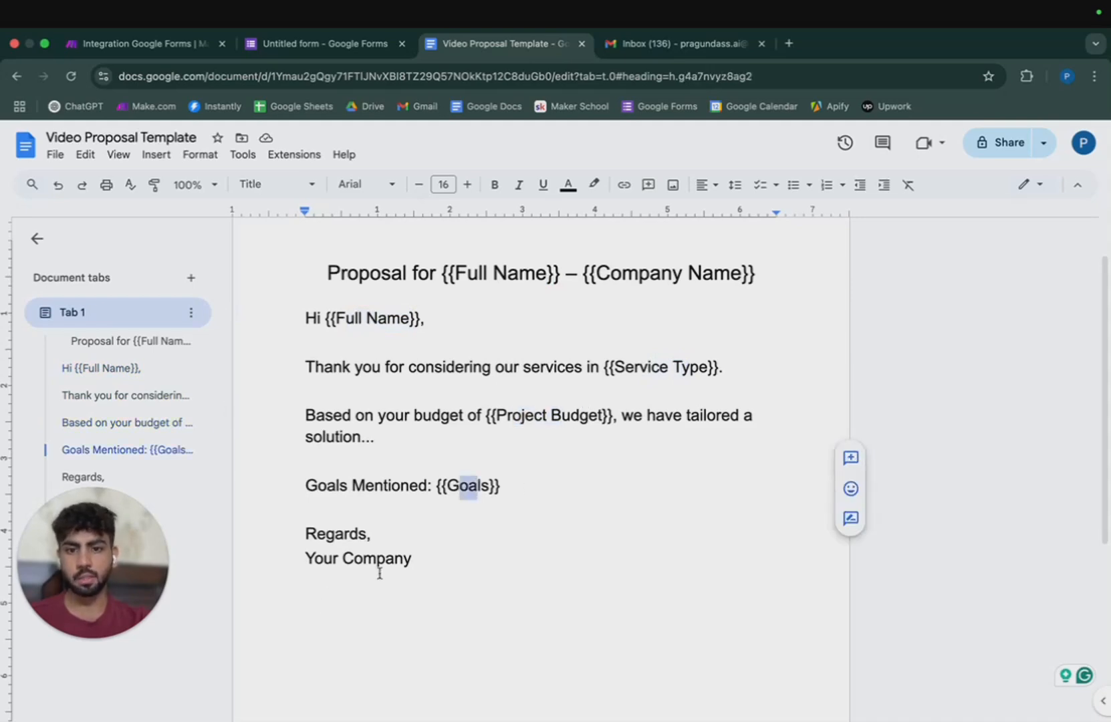
left_click(304, 44)
Make the first question a required short-answer 'Full Name' field.
left_click(352, 353)
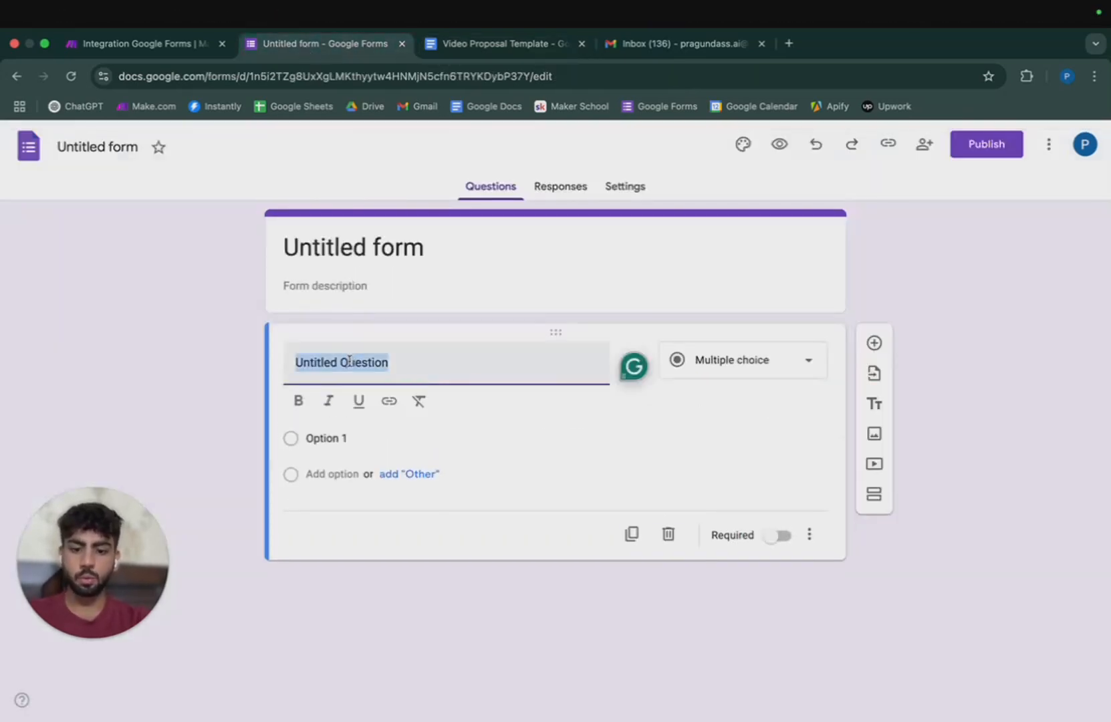
type("Full Name")
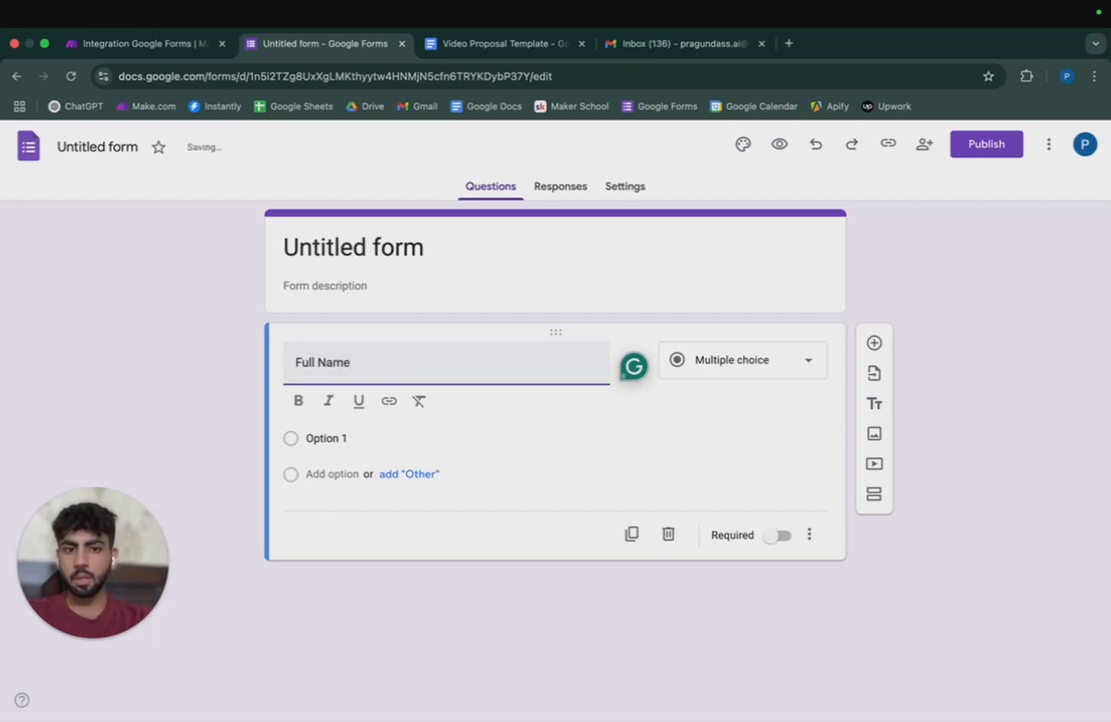
left_click(769, 372)
left_click(758, 233)
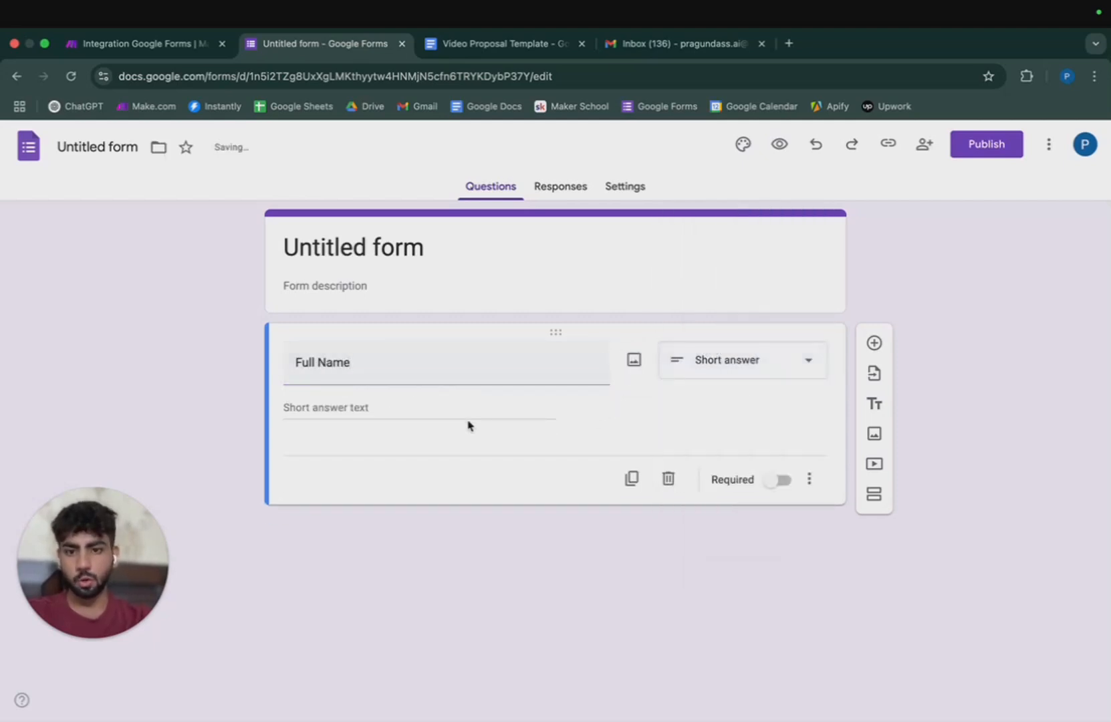
left_click(780, 482)
left_click(874, 343)
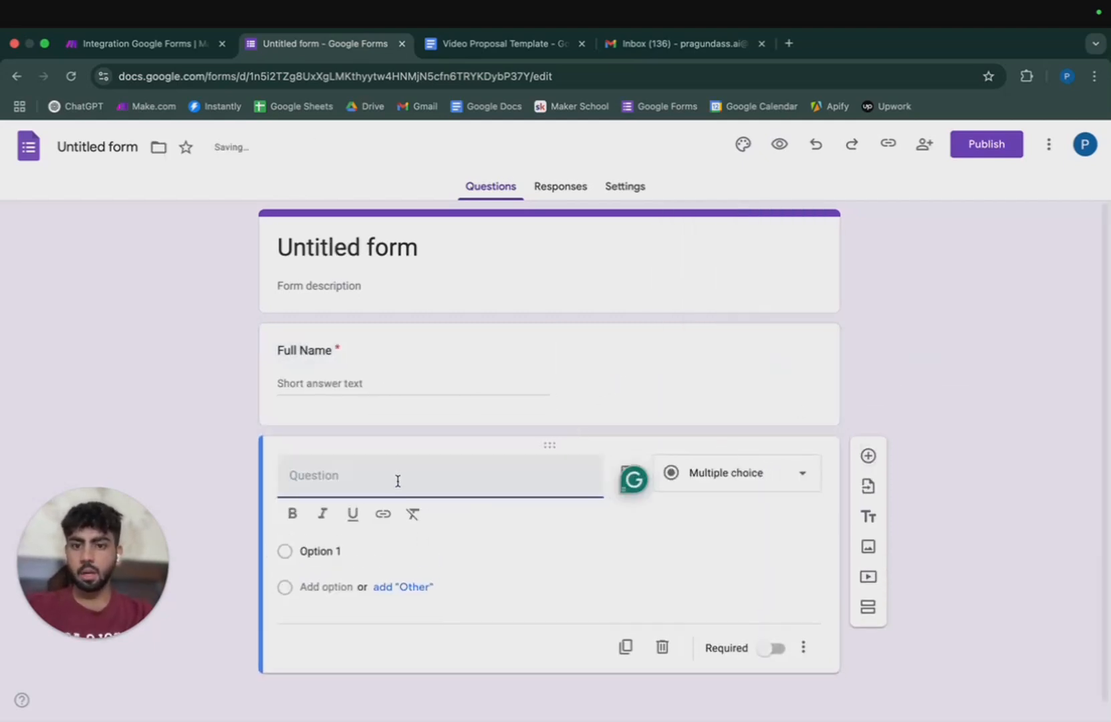
Add a required short-answer 'Sales Rep Email' question.
type("Email ID")
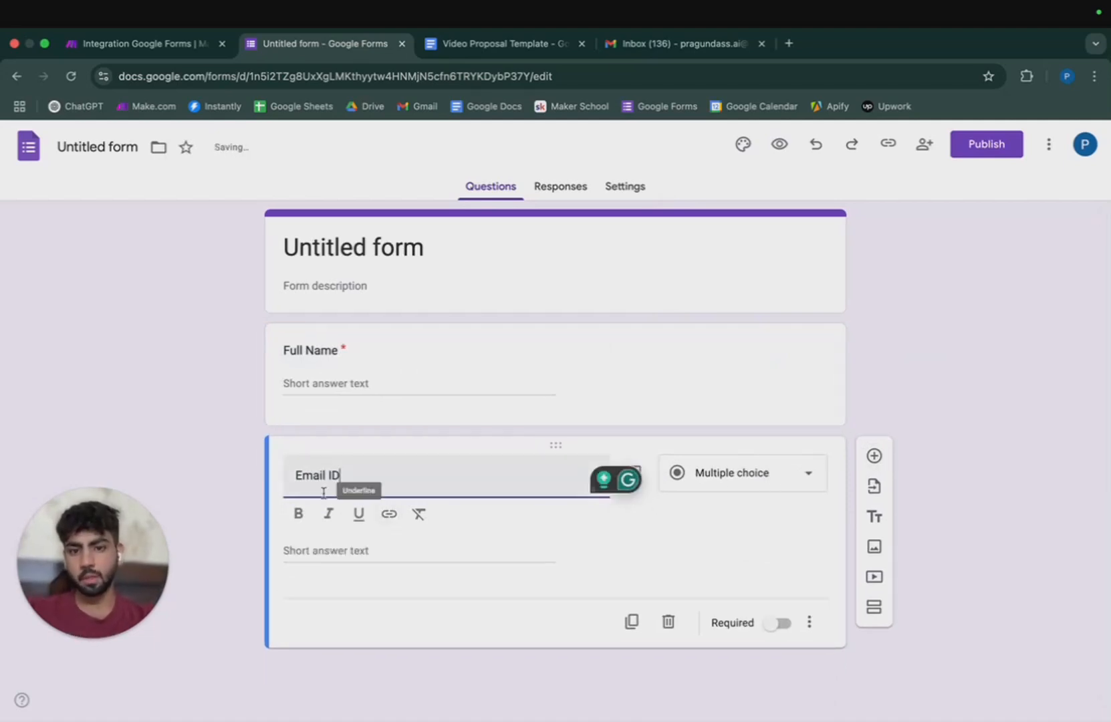
type("Sales R")
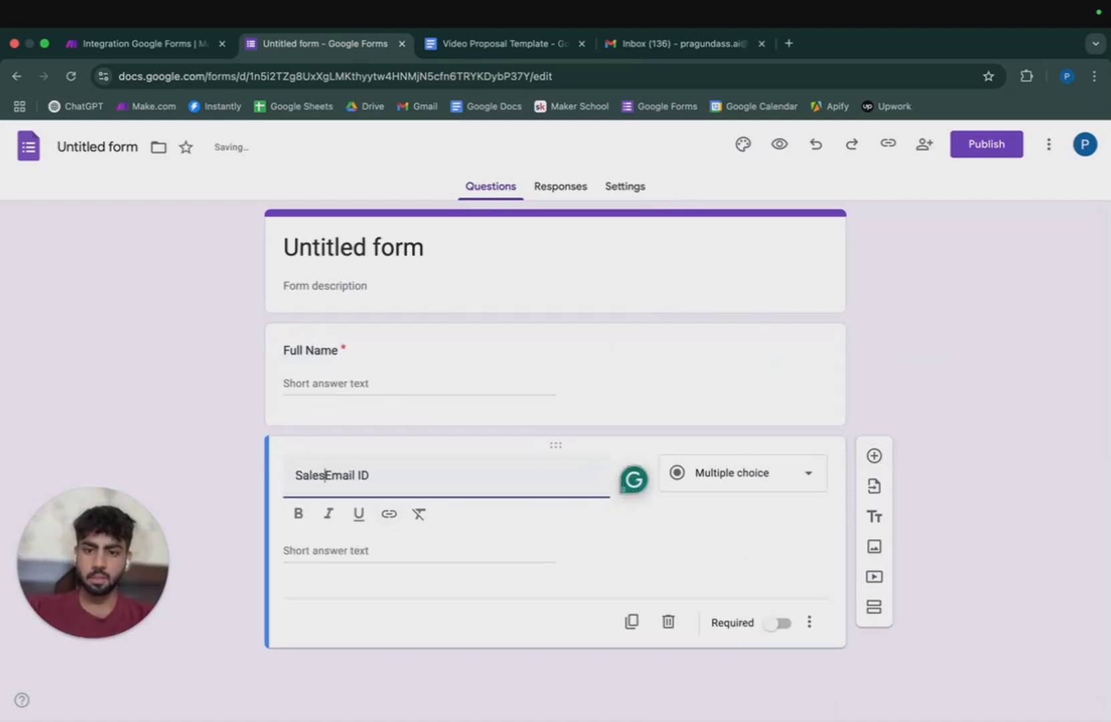
type("ep")
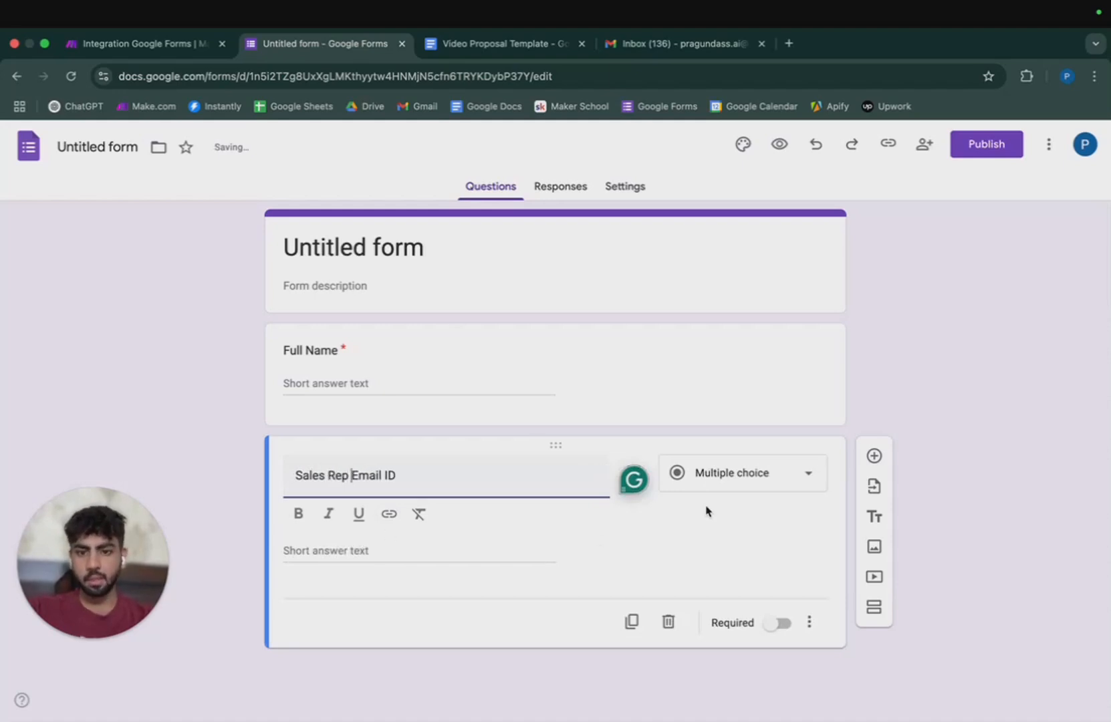
key("BackSpace")
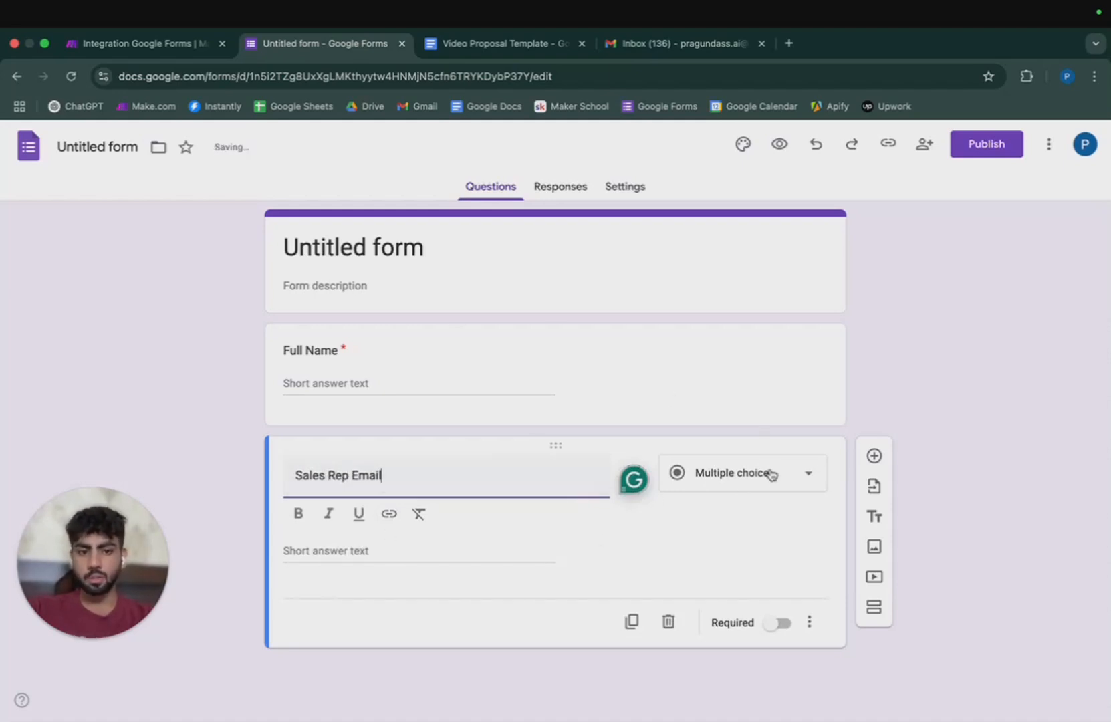
left_click(770, 471)
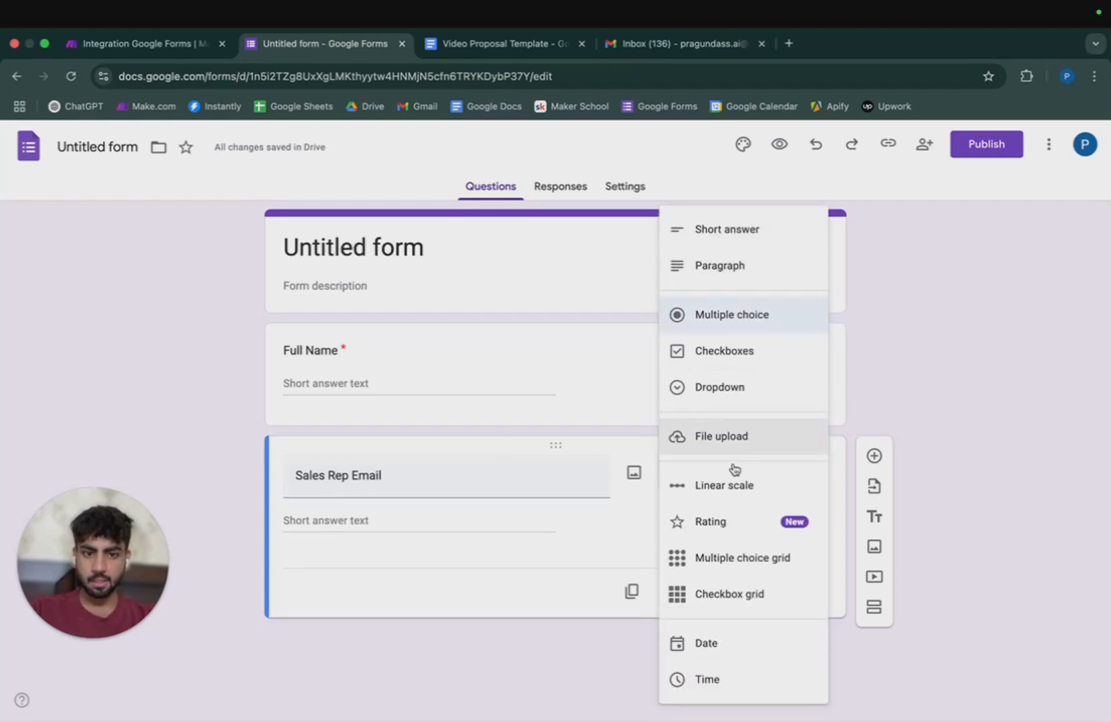
left_click(742, 244)
left_click(770, 593)
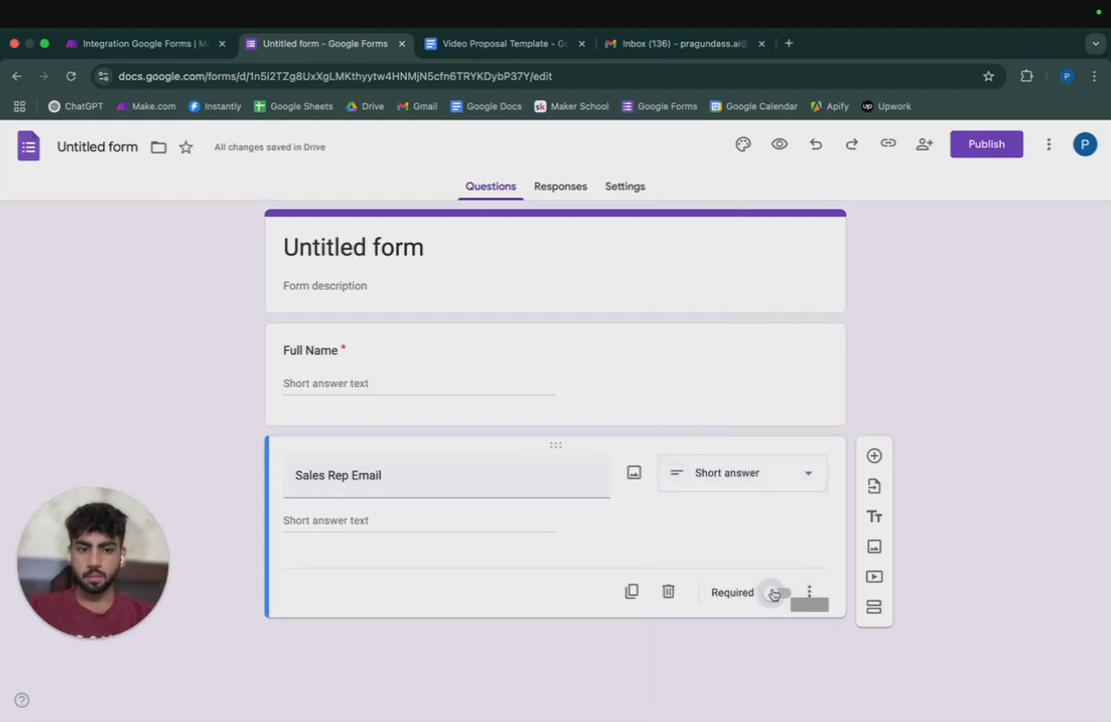
left_click(872, 456)
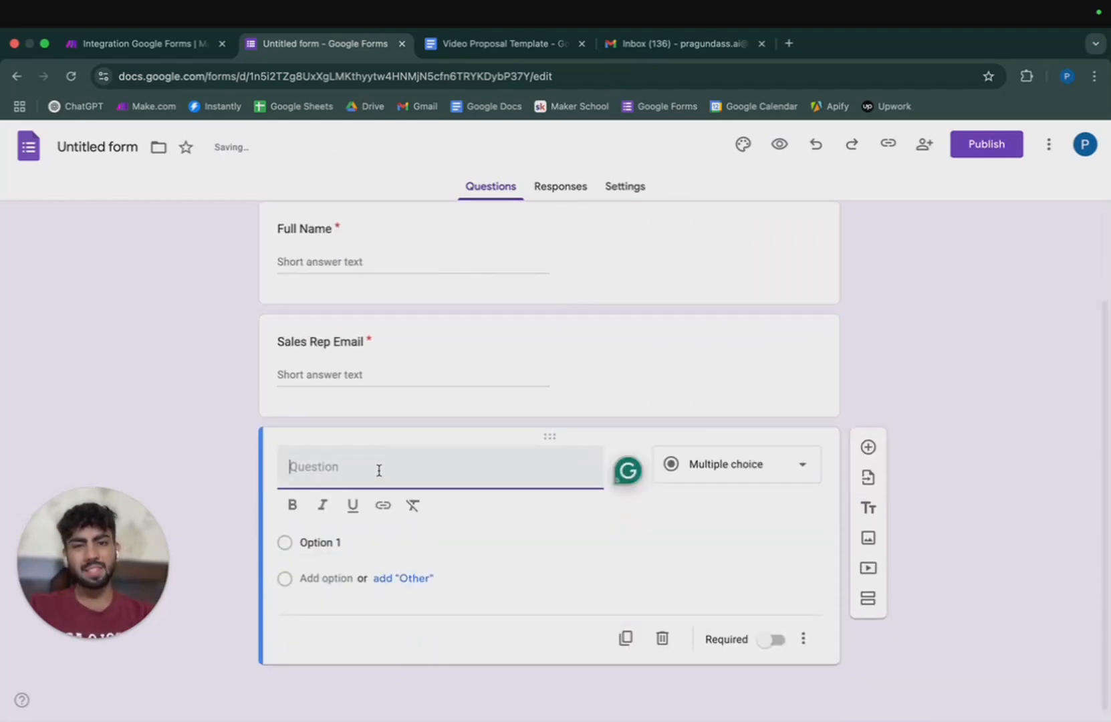
Add a required short-answer 'Company Name' question.
left_click(477, 48)
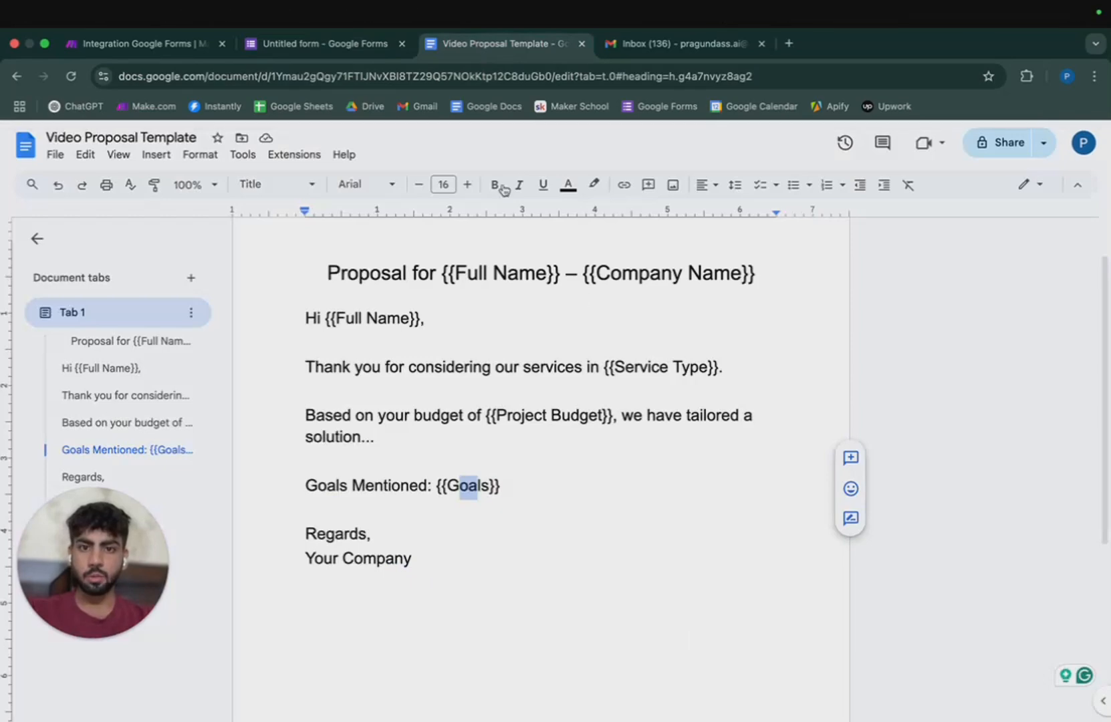
left_click(358, 52)
type("Com")
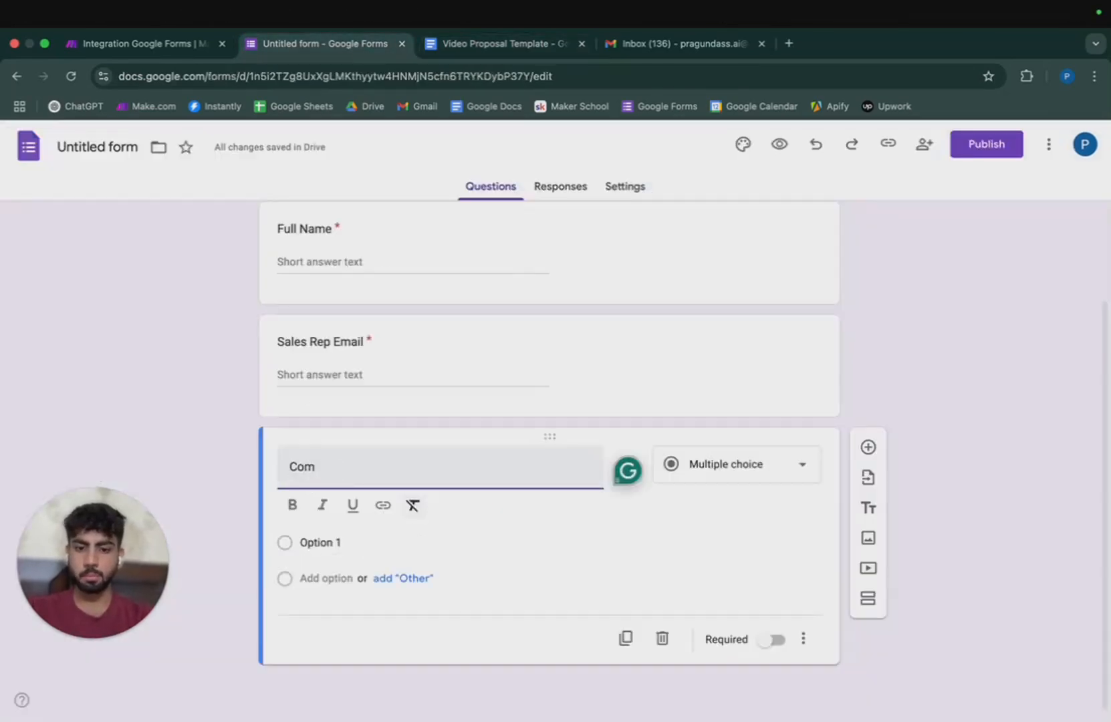
type("pany ")
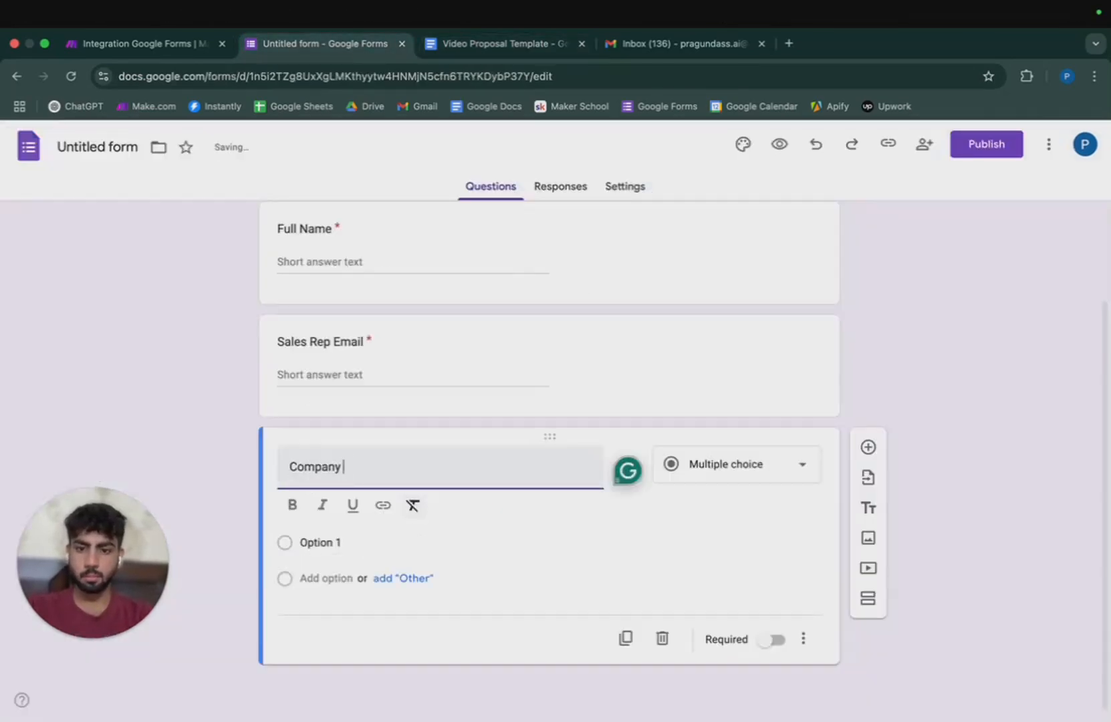
type("Name")
left_click(777, 498)
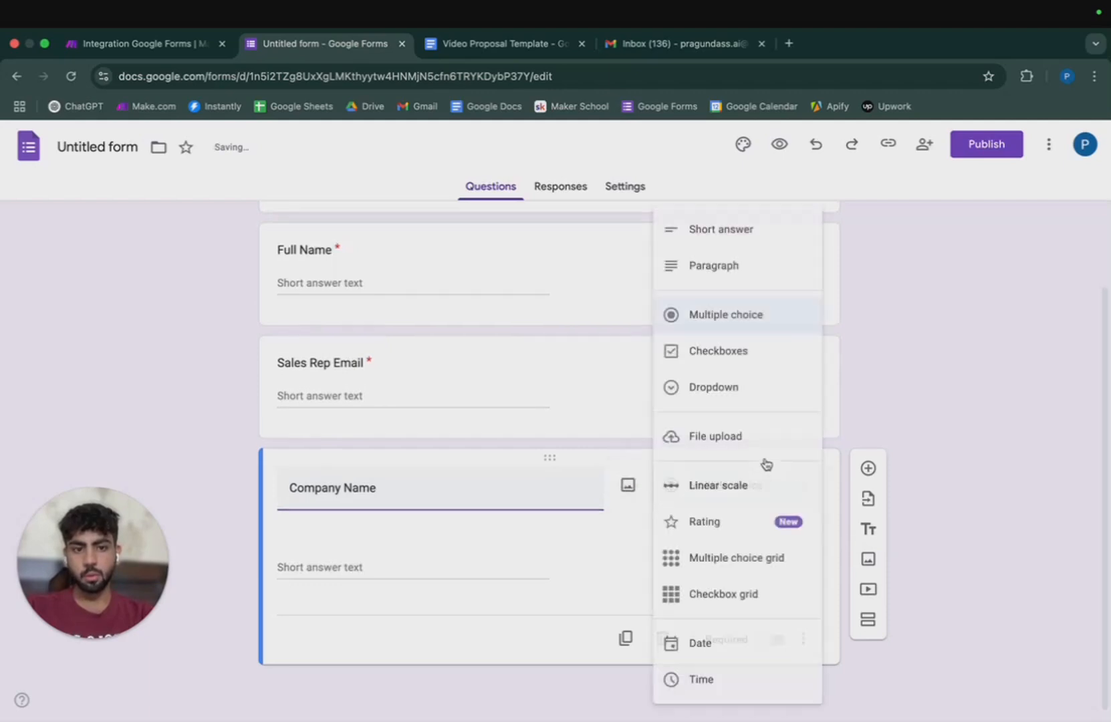
left_click(747, 242)
left_click(770, 639)
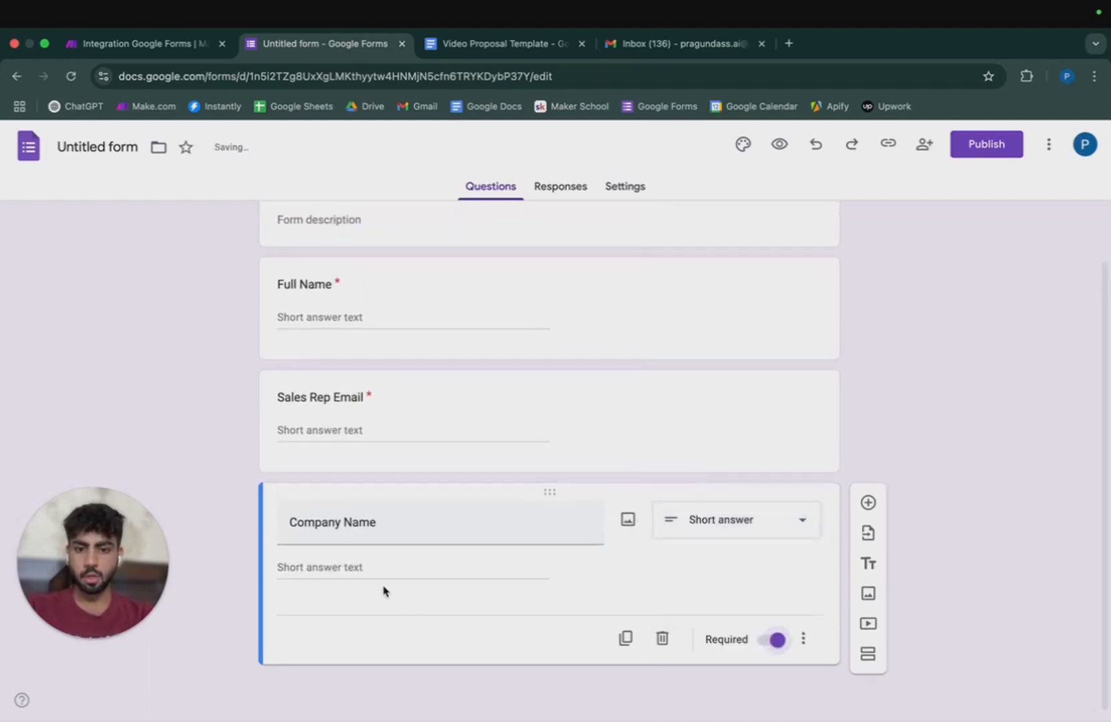
left_click(868, 502)
After checking the Service Type placeholder, add a 'Service' question as checkboxes.
left_click(520, 45)
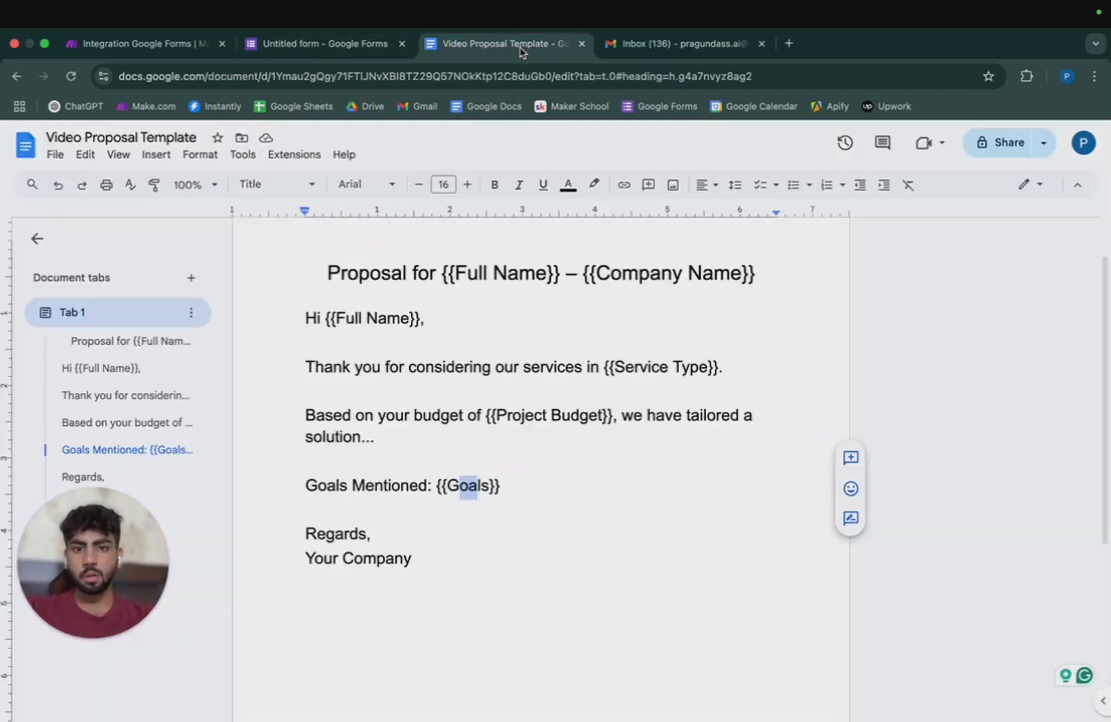
left_click_drag(608, 367, 700, 367)
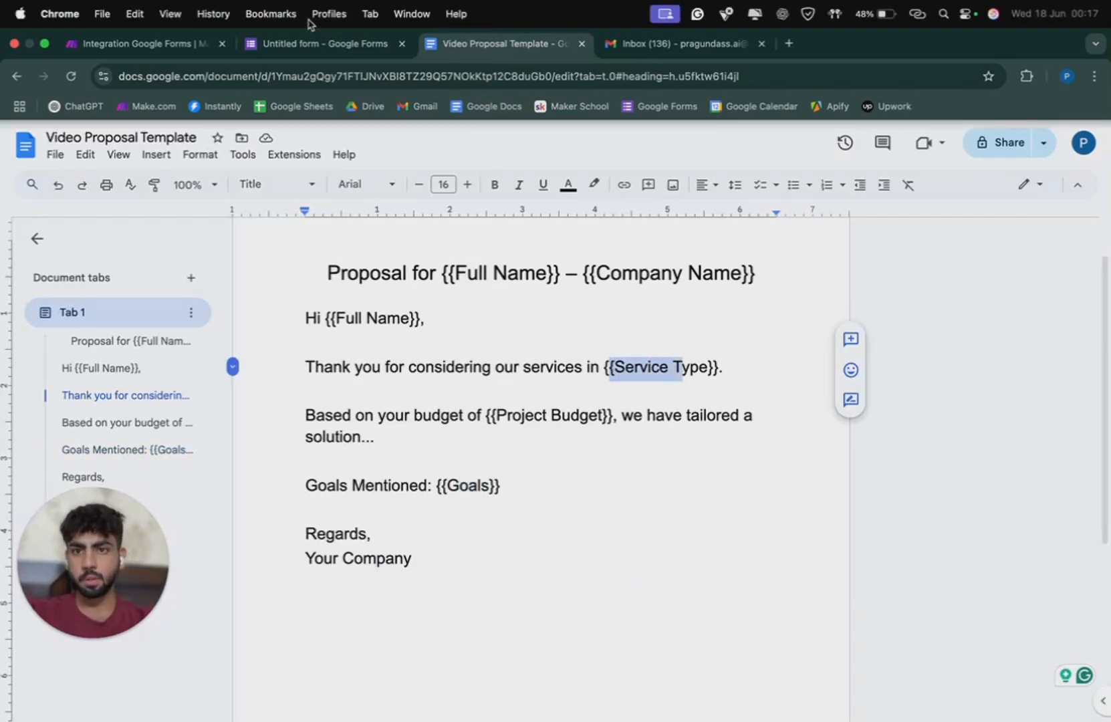
left_click(317, 44)
type("Ser")
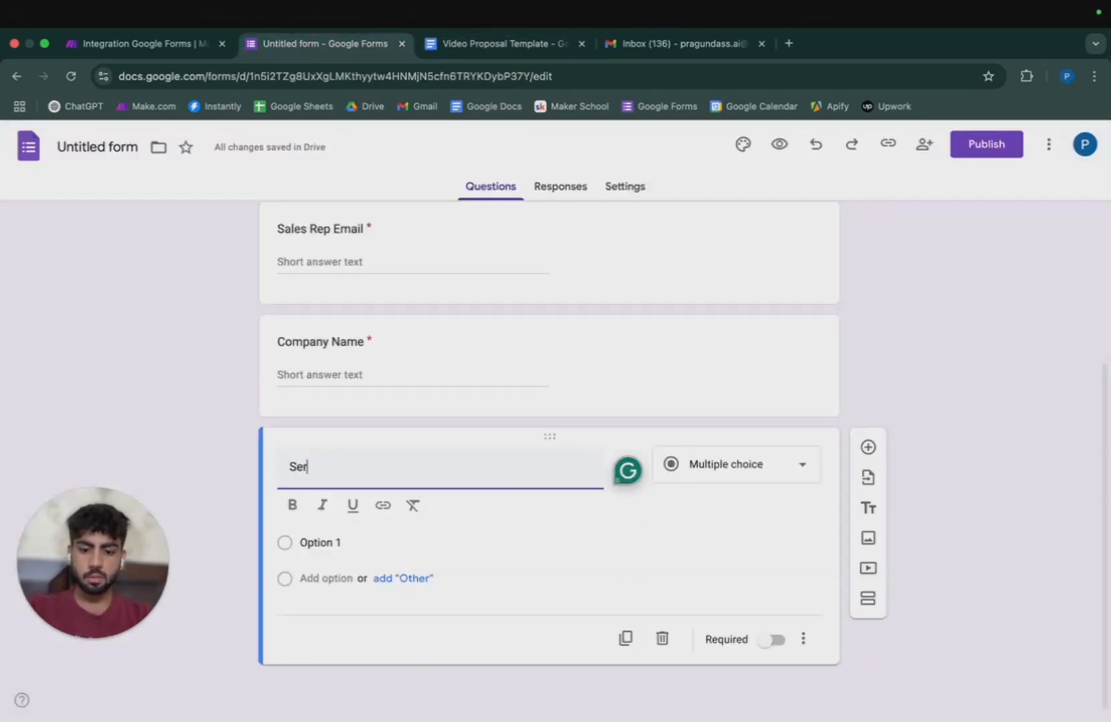
type("viceType")
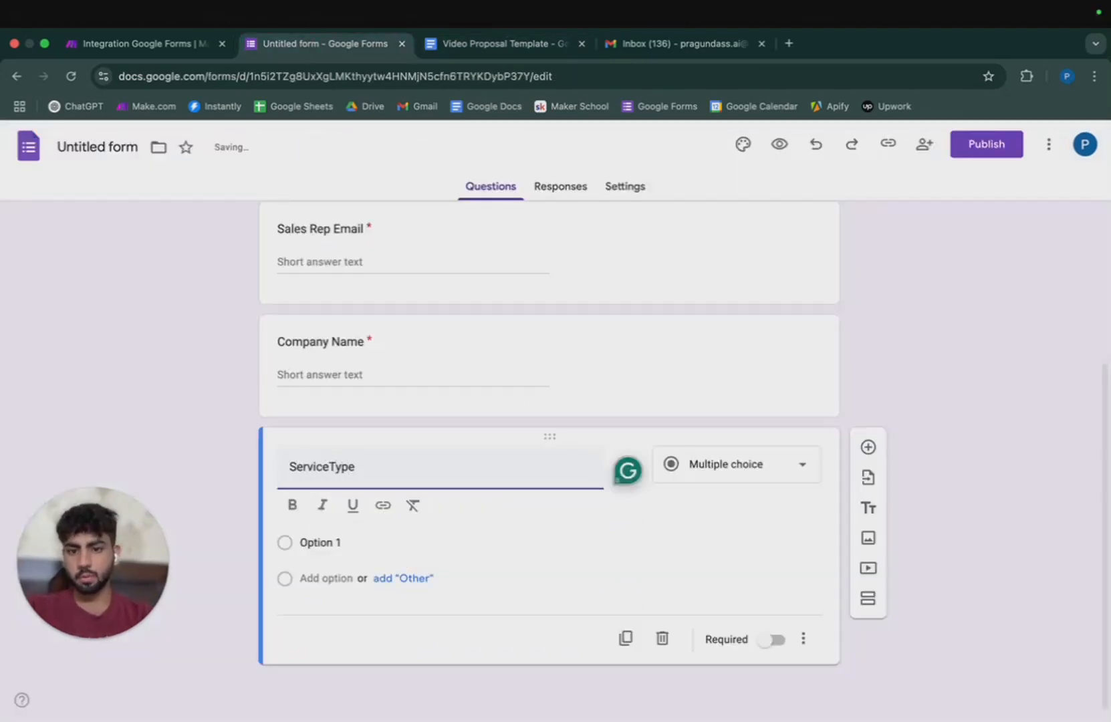
left_click(765, 477)
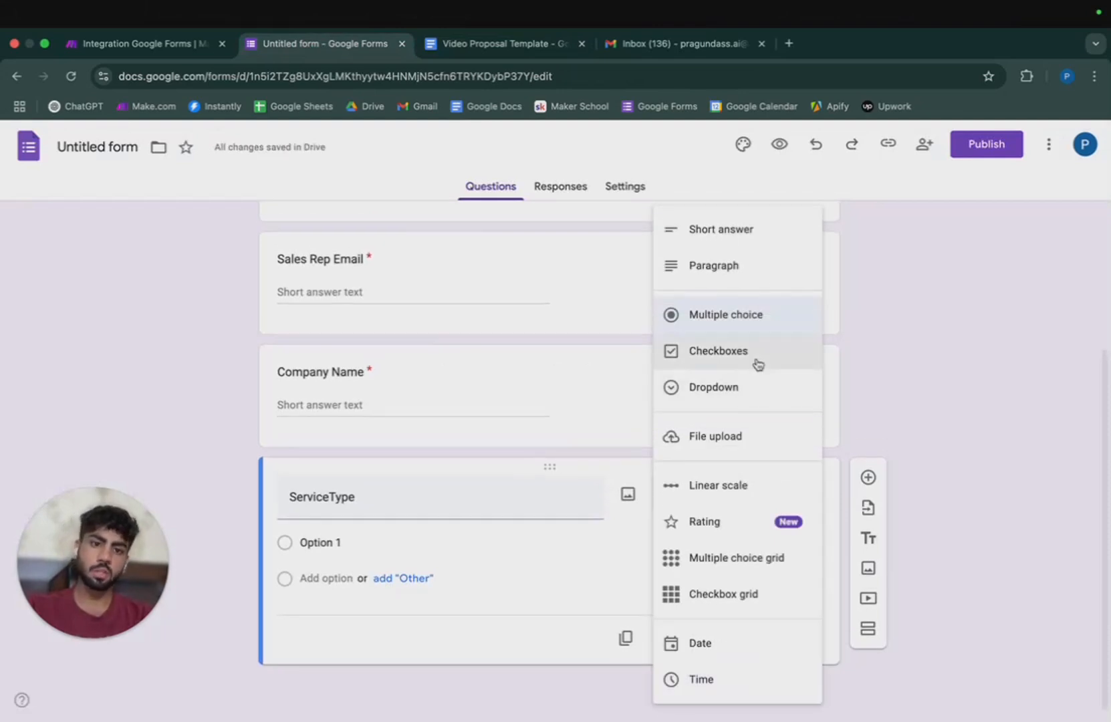
left_click(759, 365)
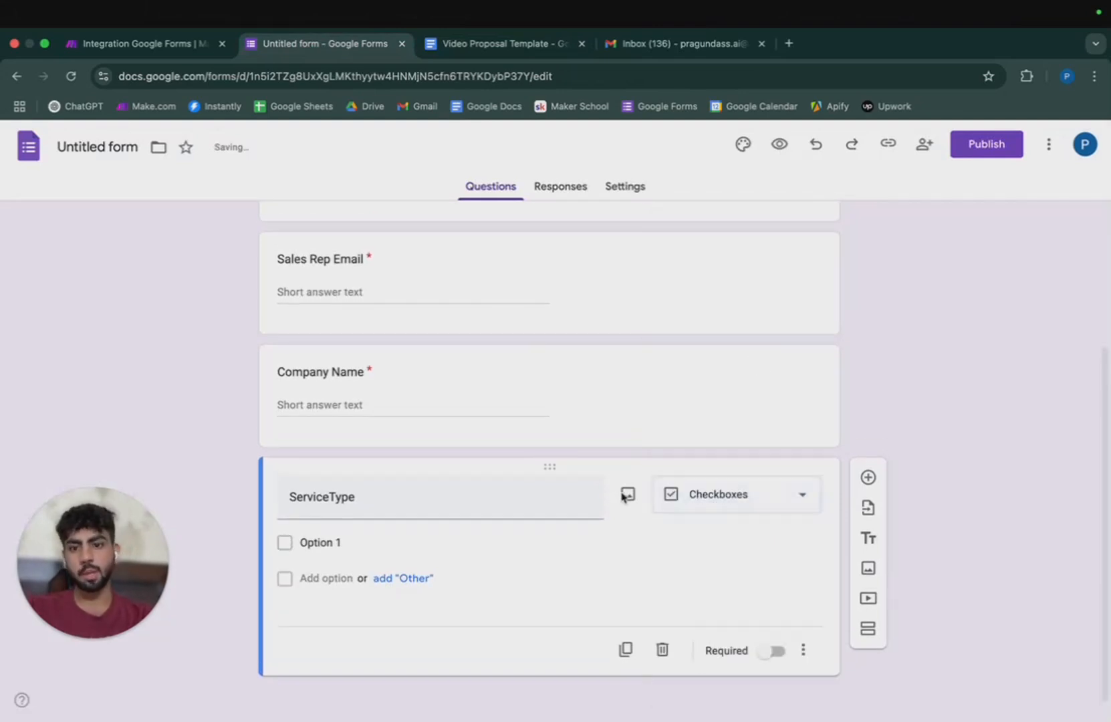
Enter four service answer options, Service 1 through Service 4.
left_click(331, 542)
key("super+q")
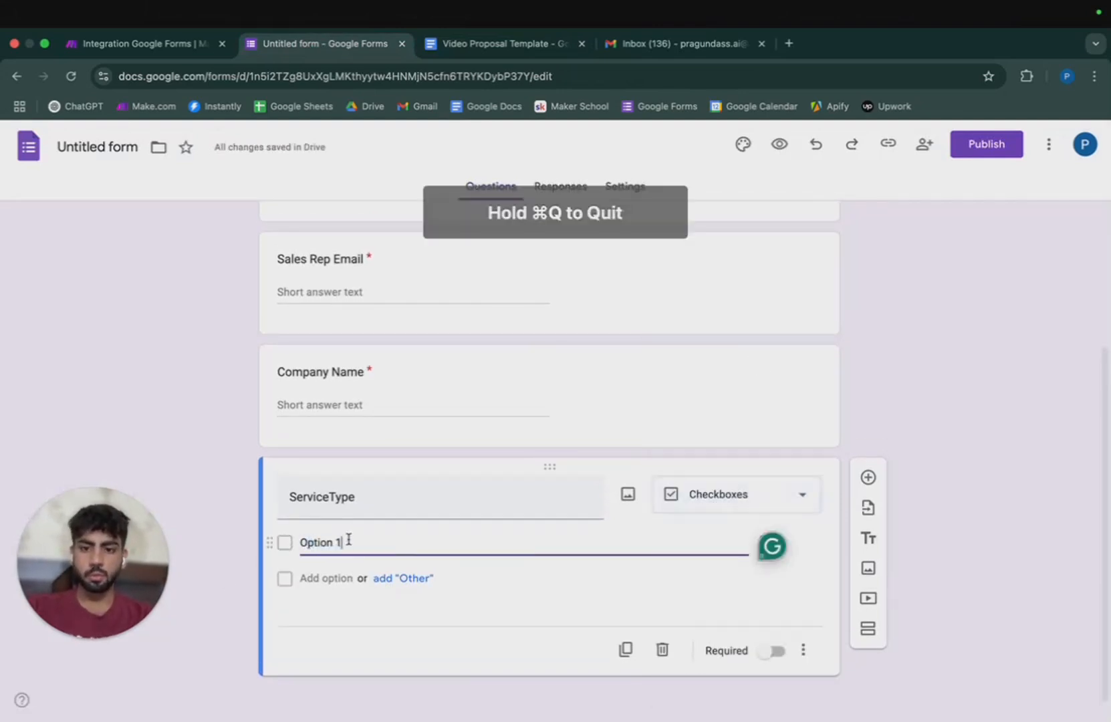
key("super+a")
key("BackSpace")
type("Se")
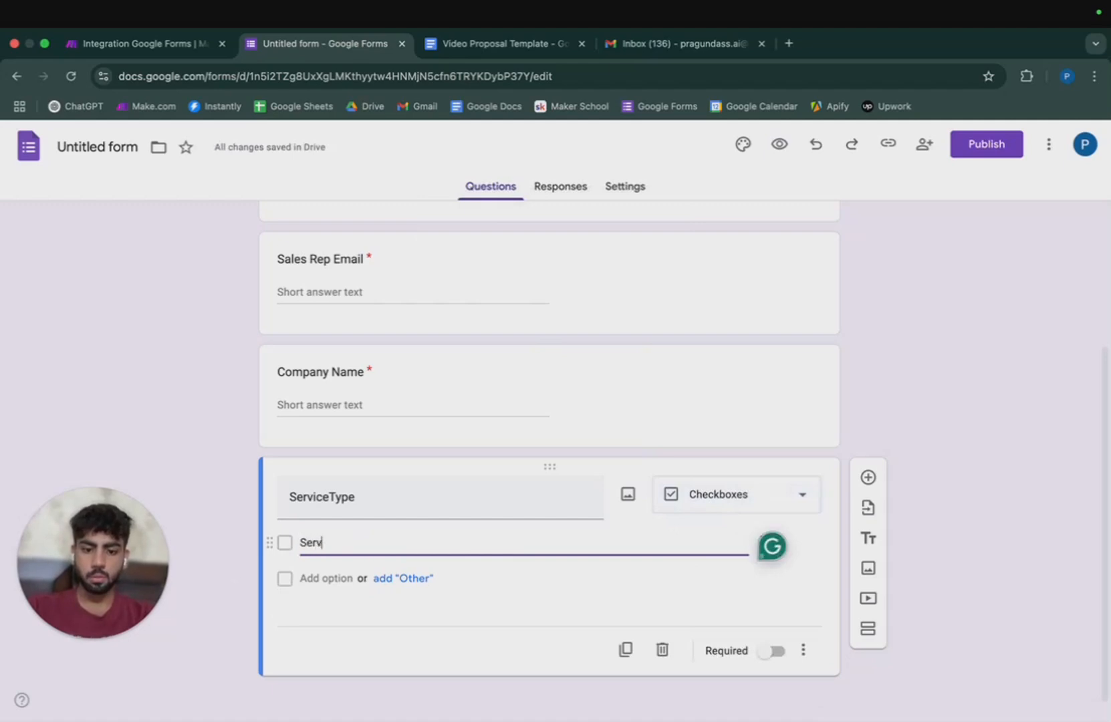
key("Tab")
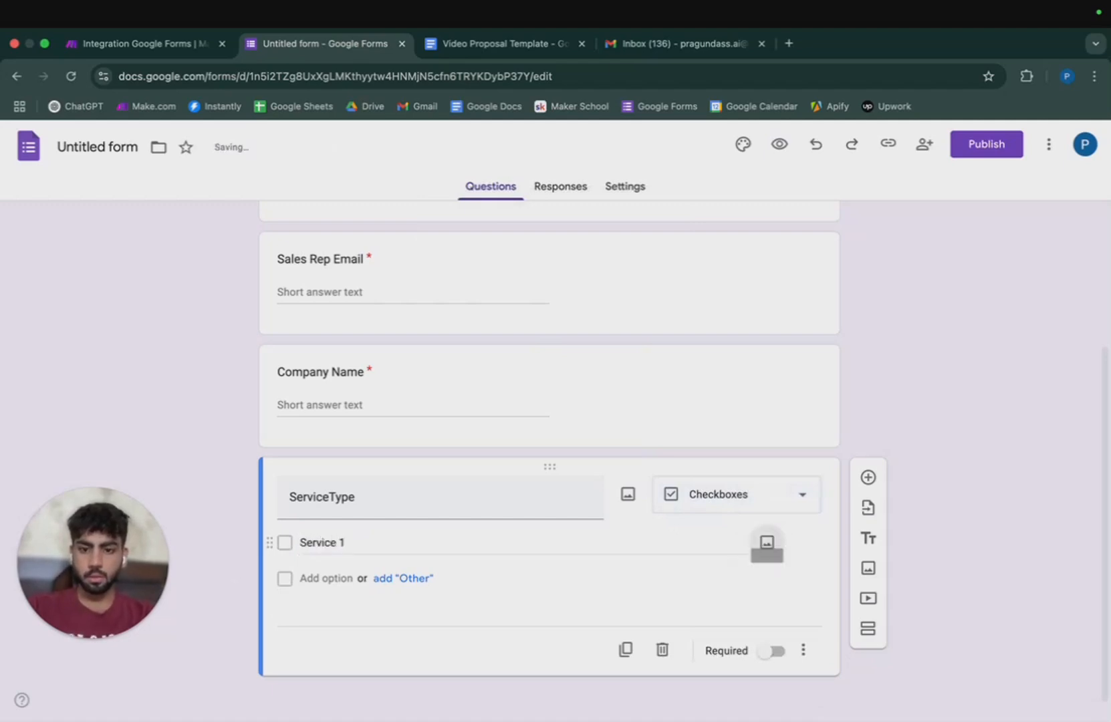
left_click(333, 577)
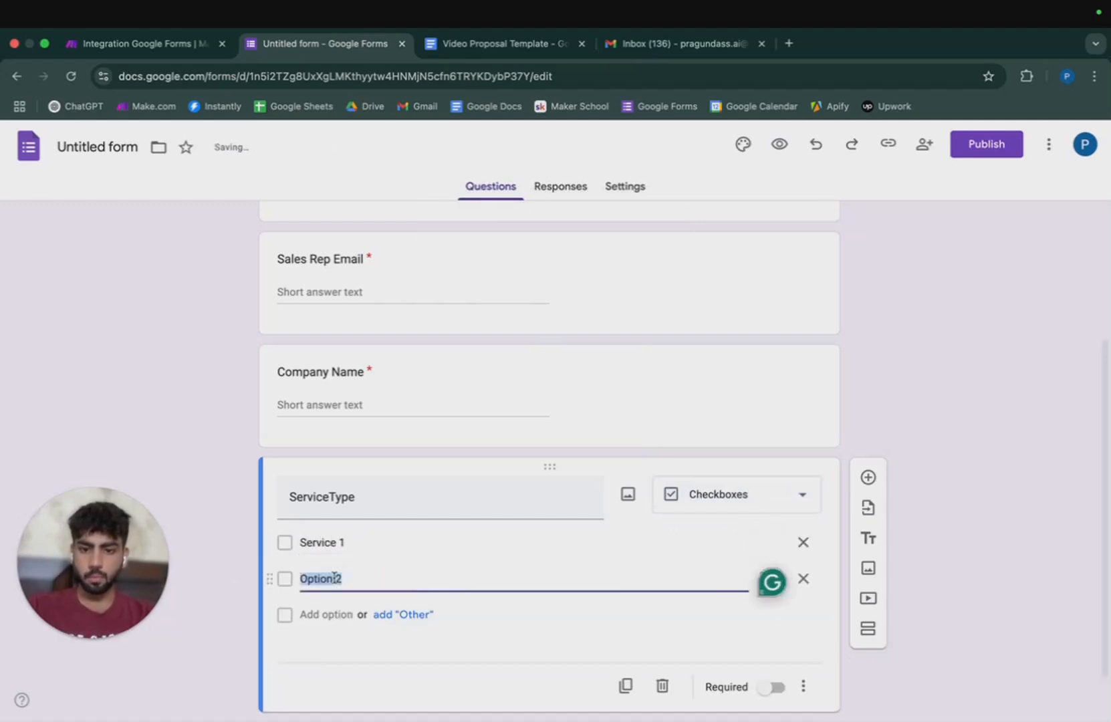
type("4")
key("BackSpace")
type("Service")
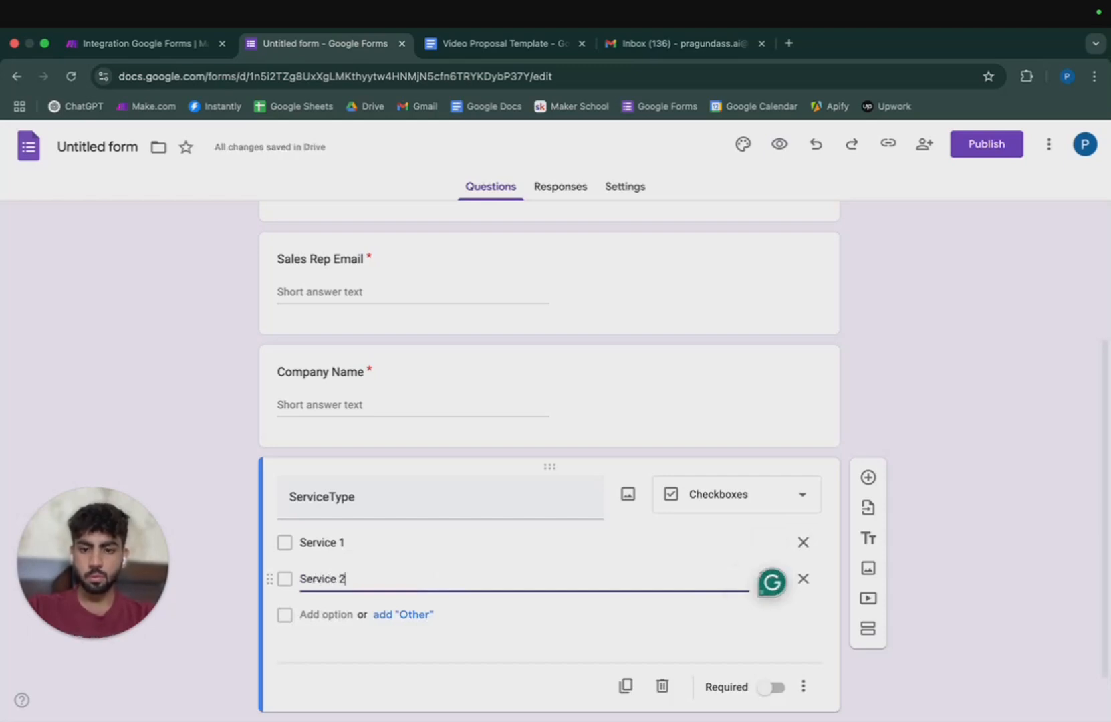
left_click(337, 615)
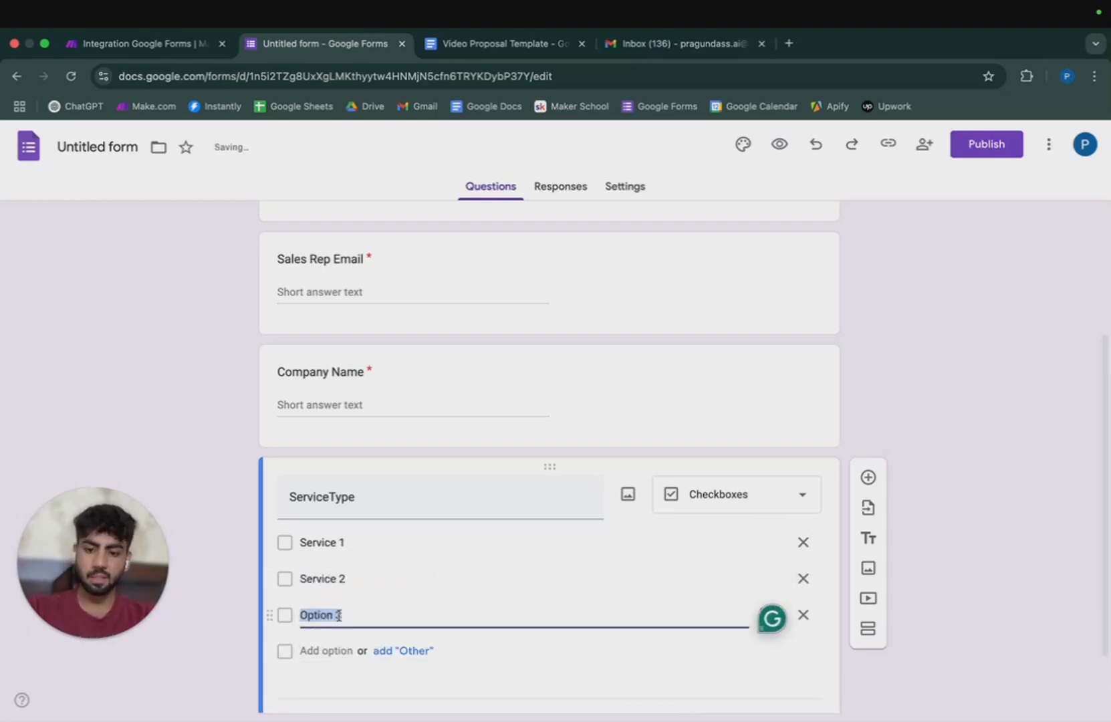
type("Servies")
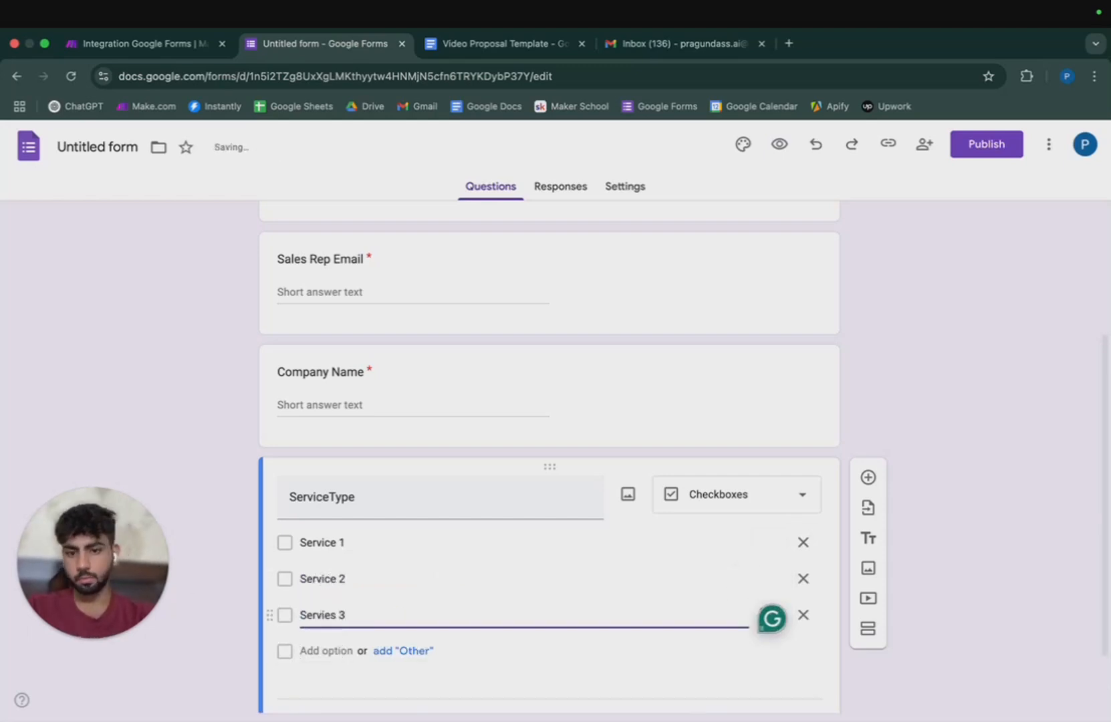
type(" 3")
scroll(454, 610, "down", 1)
left_click(331, 614)
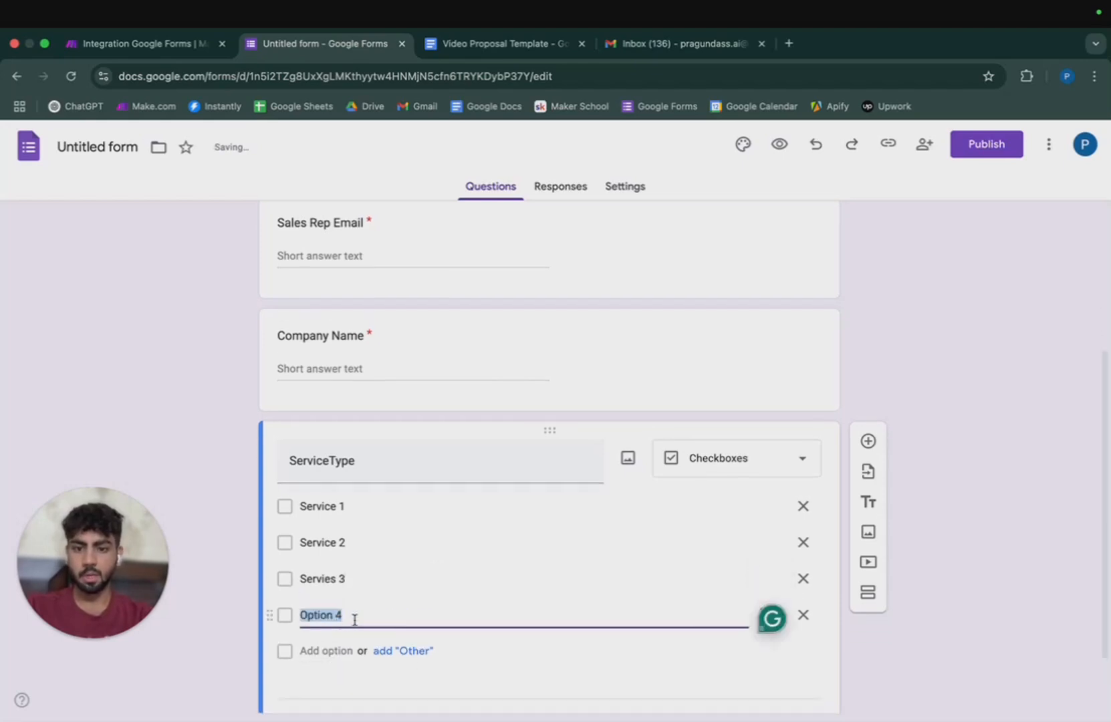
type("Service ")
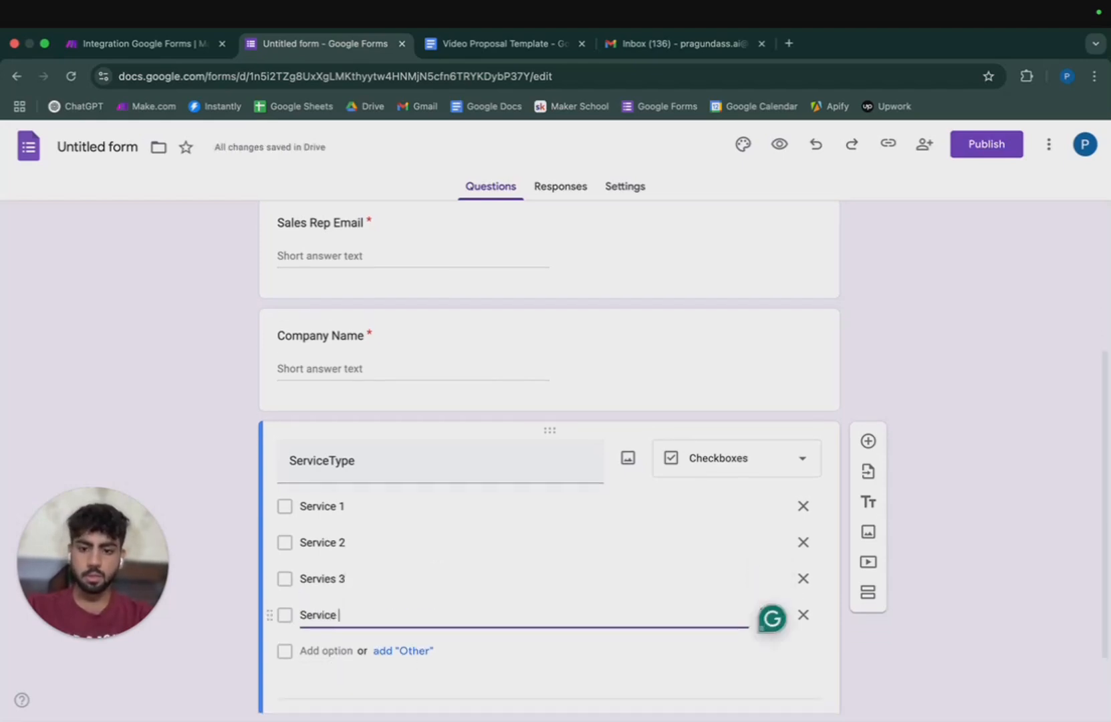
type("4")
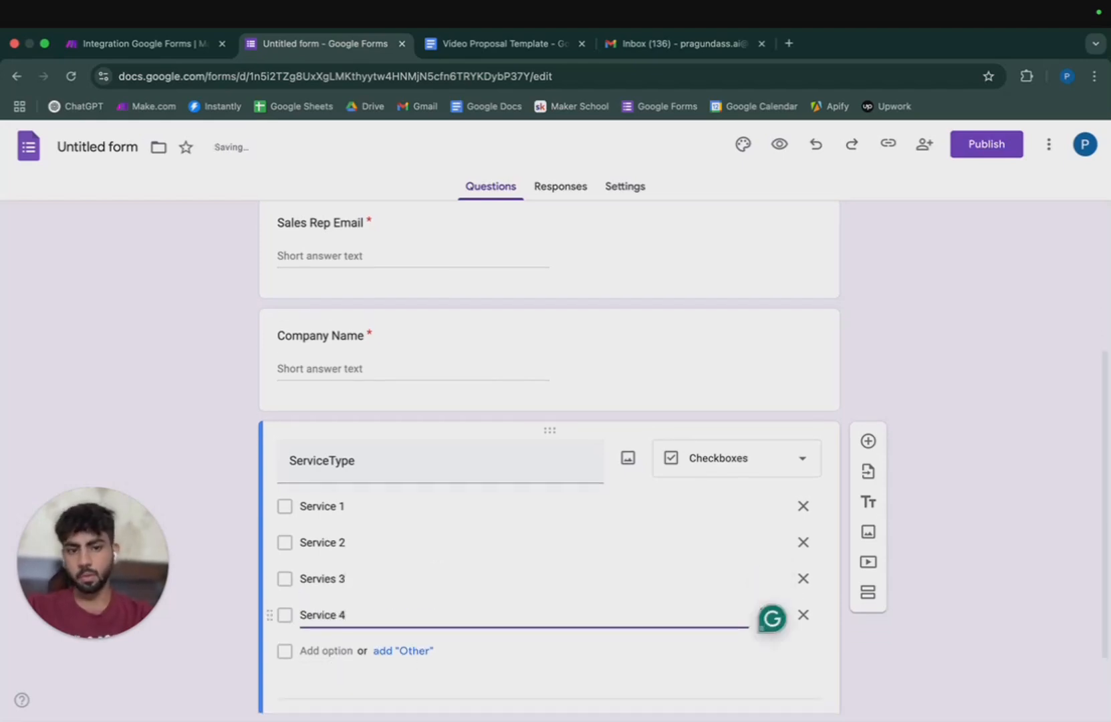
Switch the service question to Dropdown and correct its title to 'Service Type'.
left_click(778, 460)
left_click(767, 322)
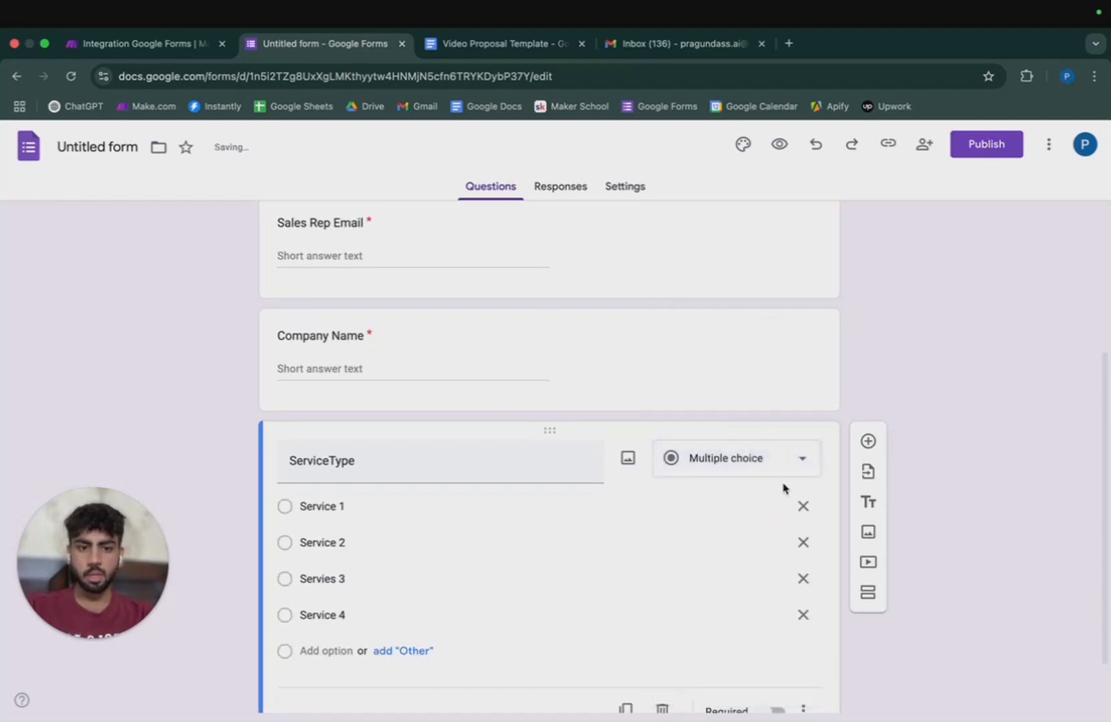
scroll(804, 699, "down", 2)
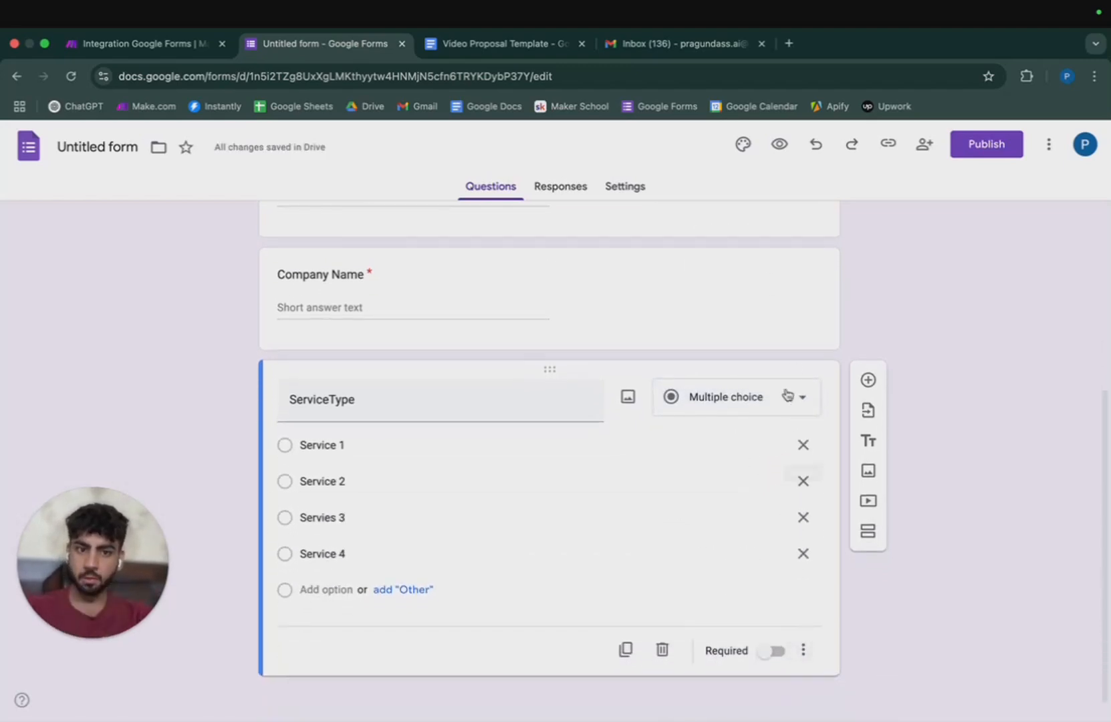
left_click(787, 394)
left_click(750, 391)
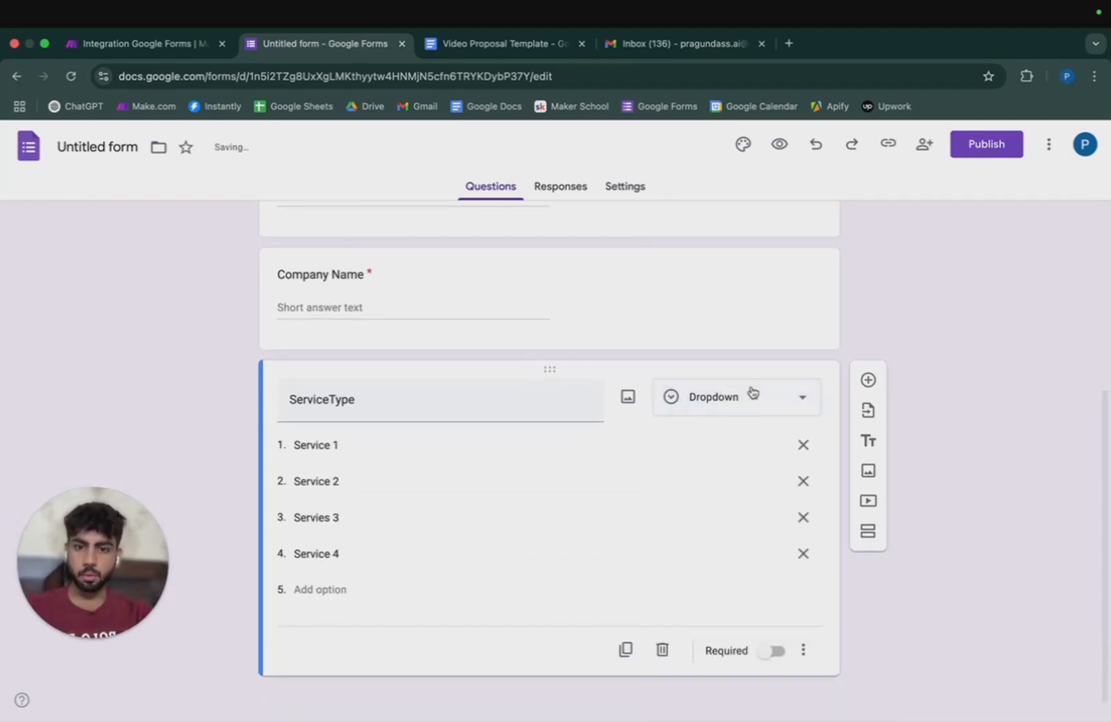
left_click(761, 395)
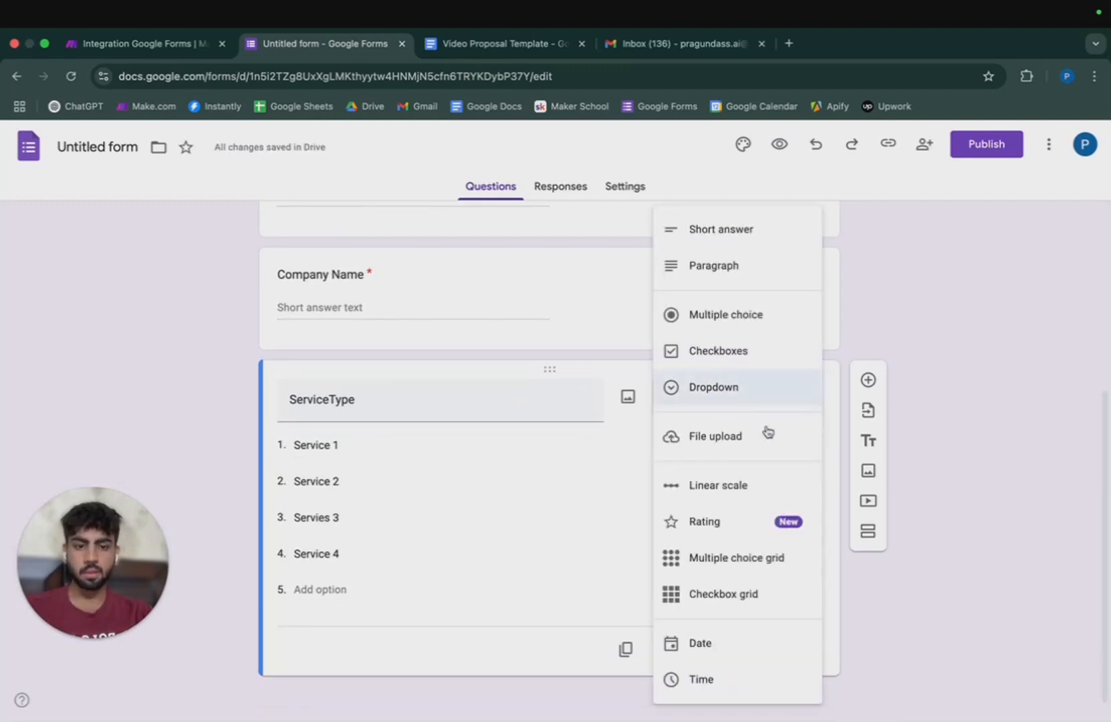
left_click(845, 663)
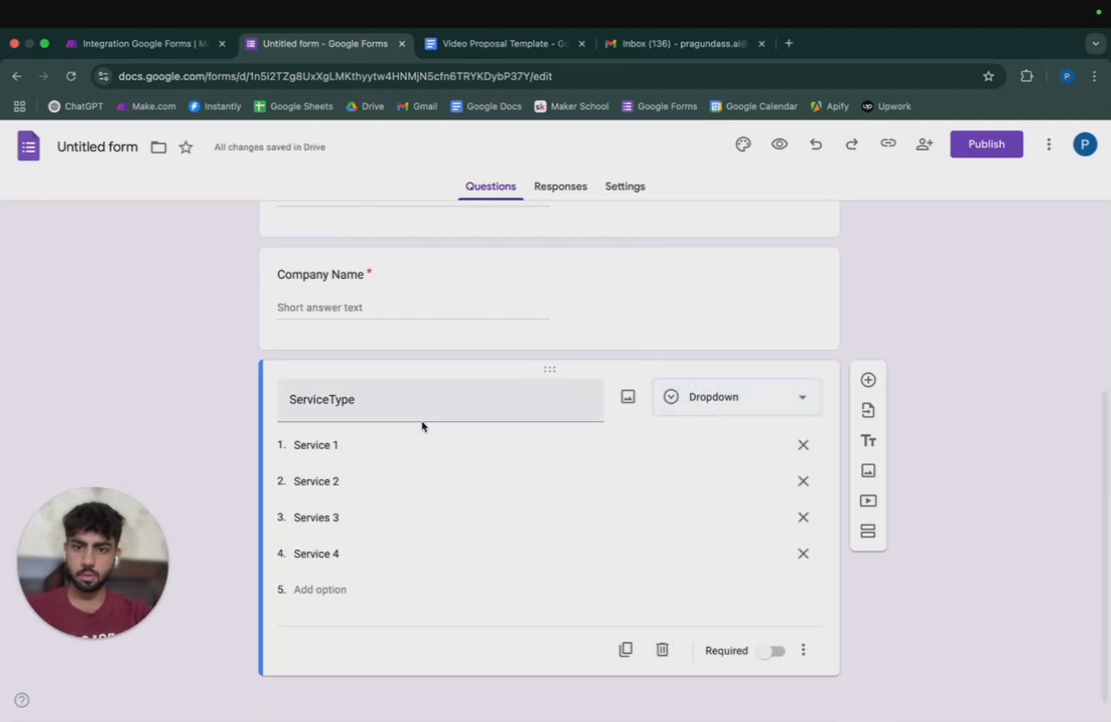
double_click(362, 408)
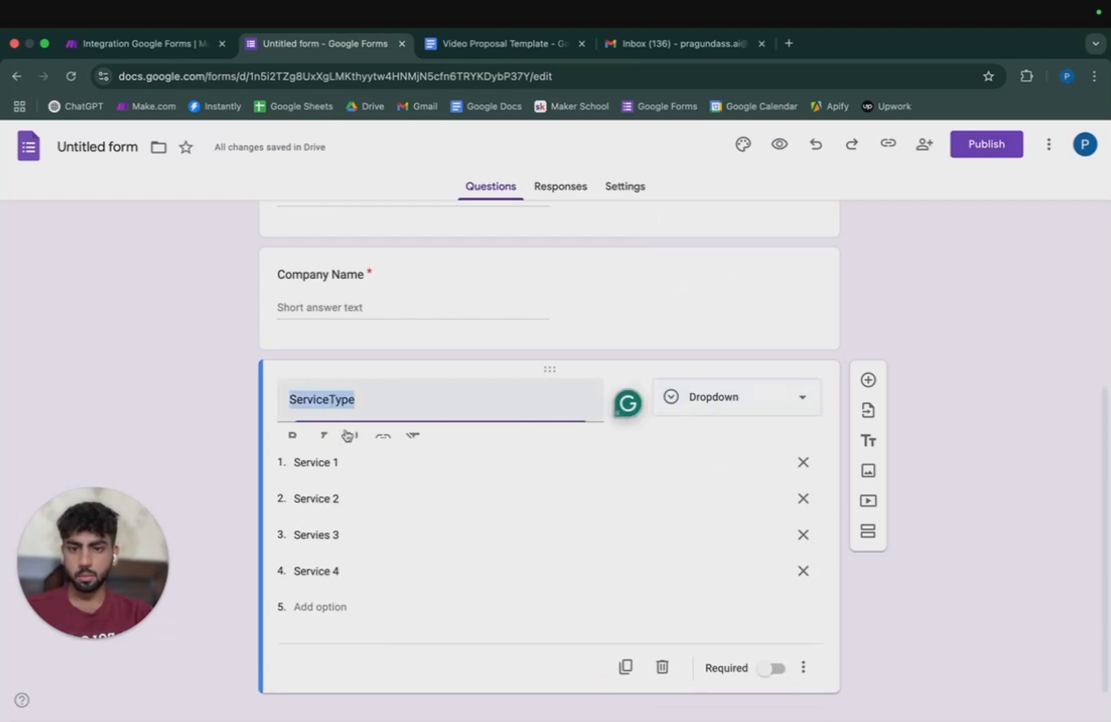
left_click(328, 405)
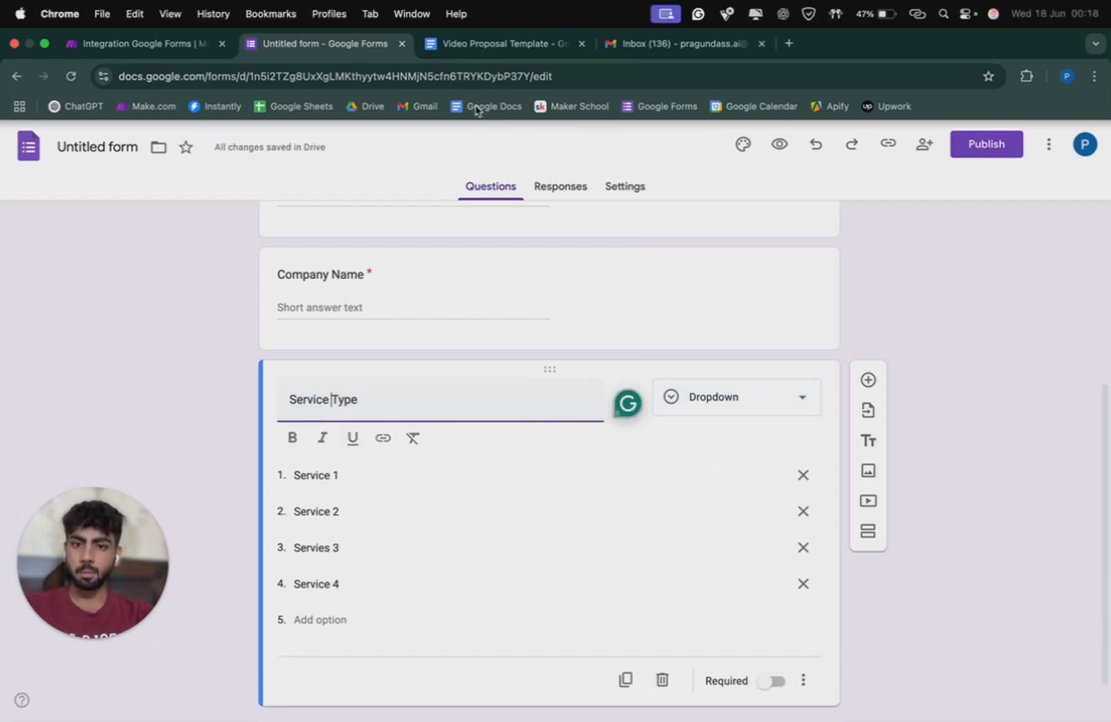
left_click(867, 380)
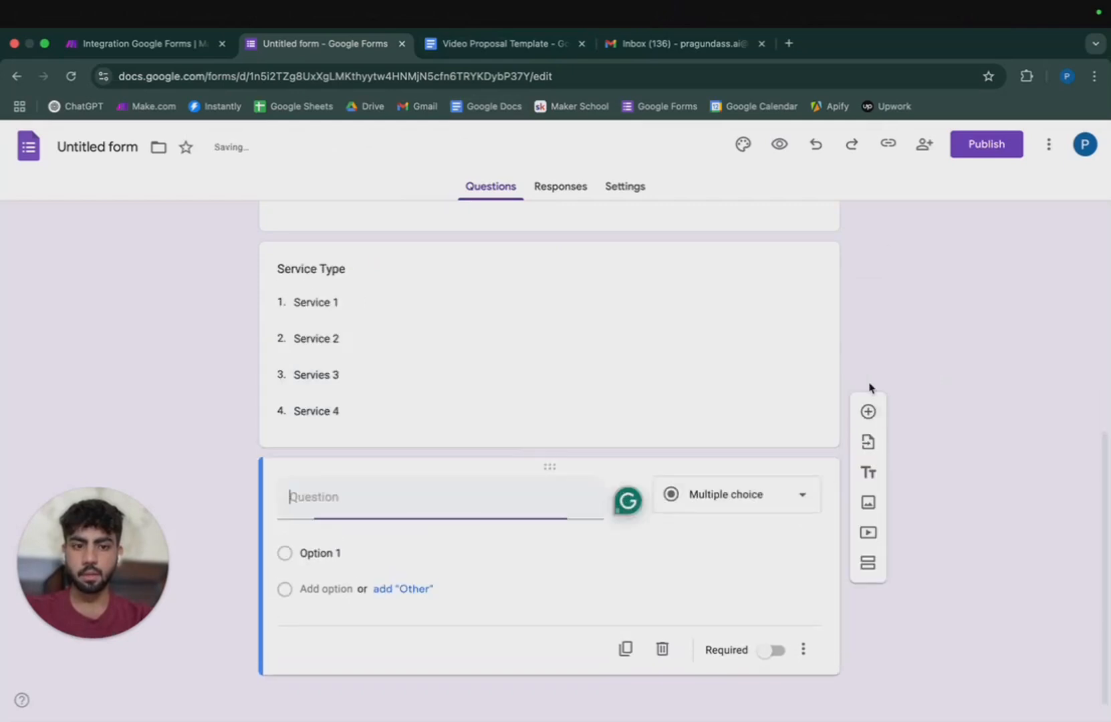
Make Service Type required and check the template's Project Budget placeholder.
left_click(751, 297)
left_click(769, 534)
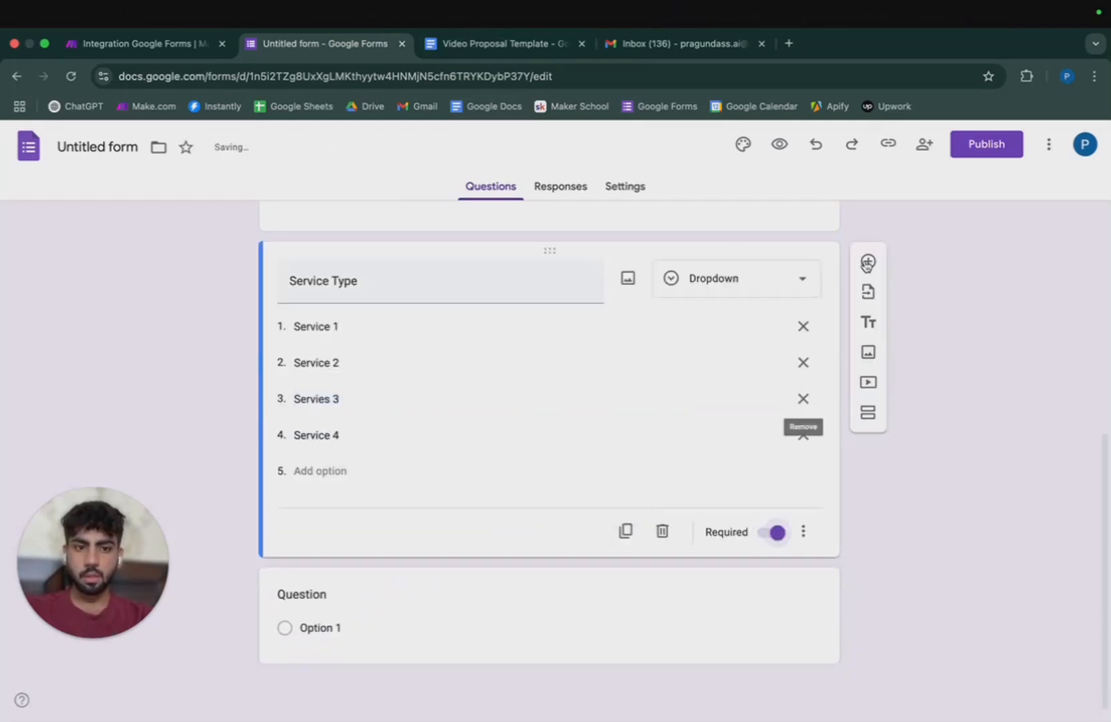
left_click(315, 627)
left_click(494, 44)
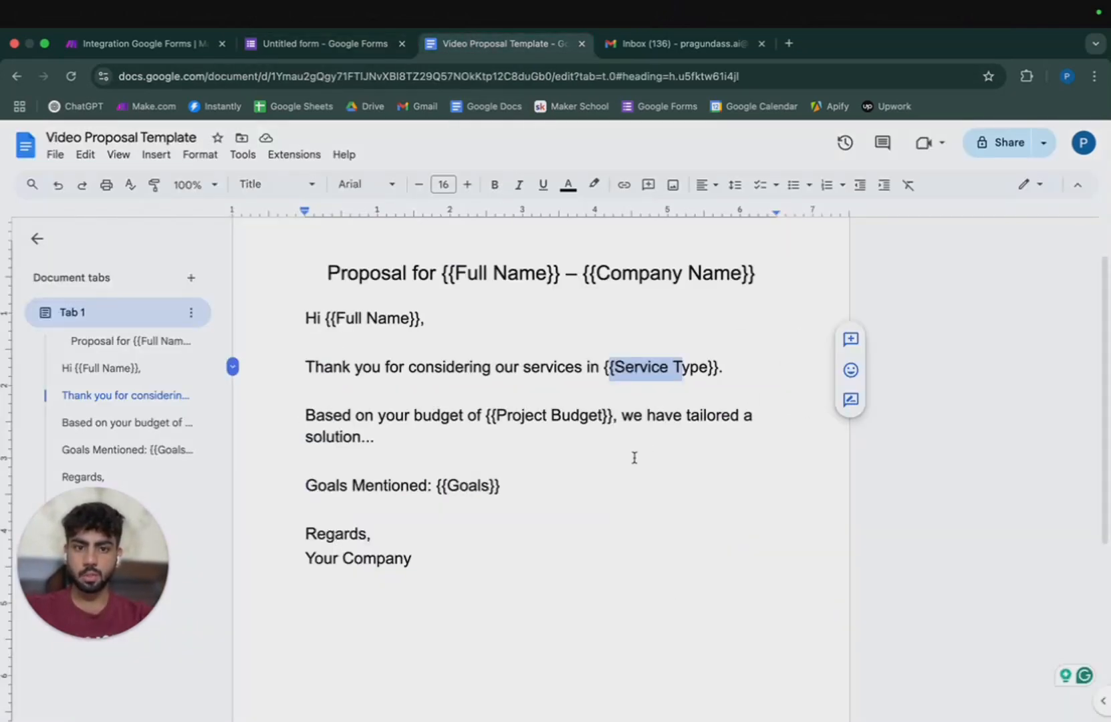
left_click_drag(488, 415, 565, 415)
left_click(318, 44)
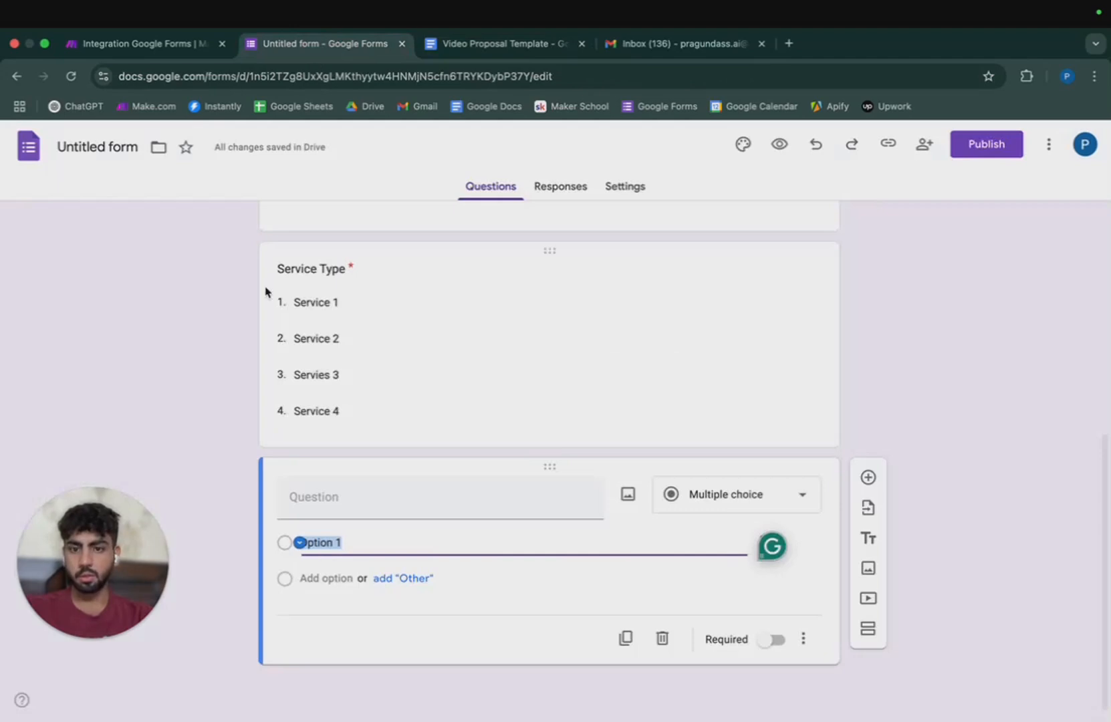
Title the new question 'Project Budget' and make it a dropdown.
left_click(343, 509)
type("P")
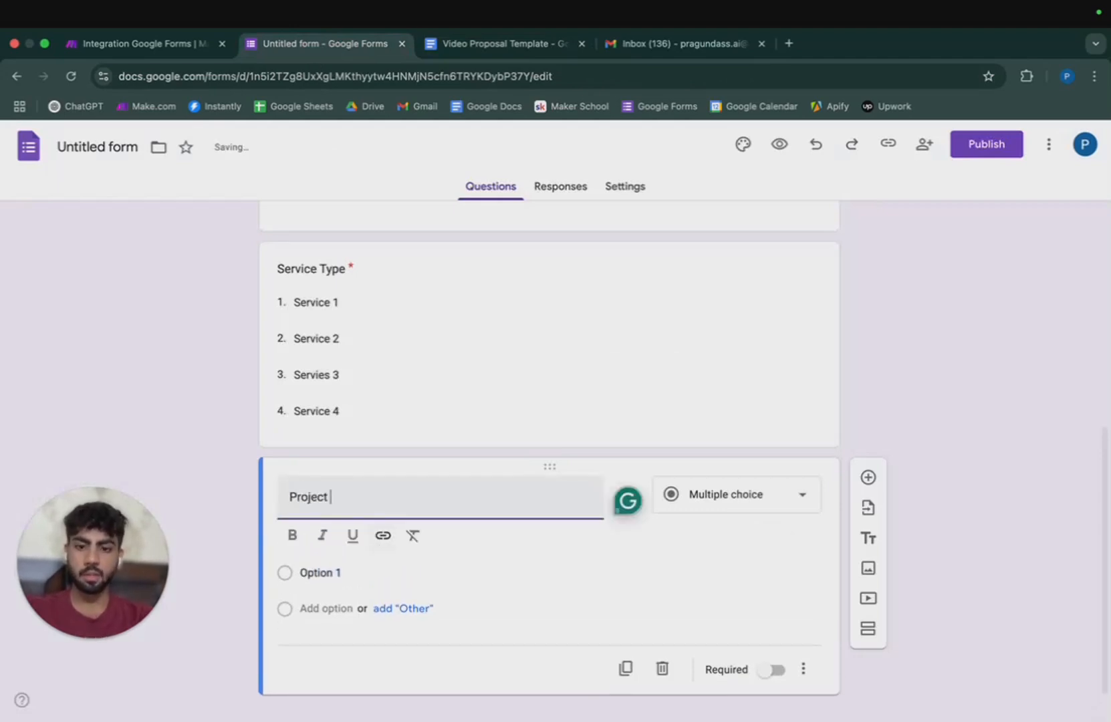
type("roject")
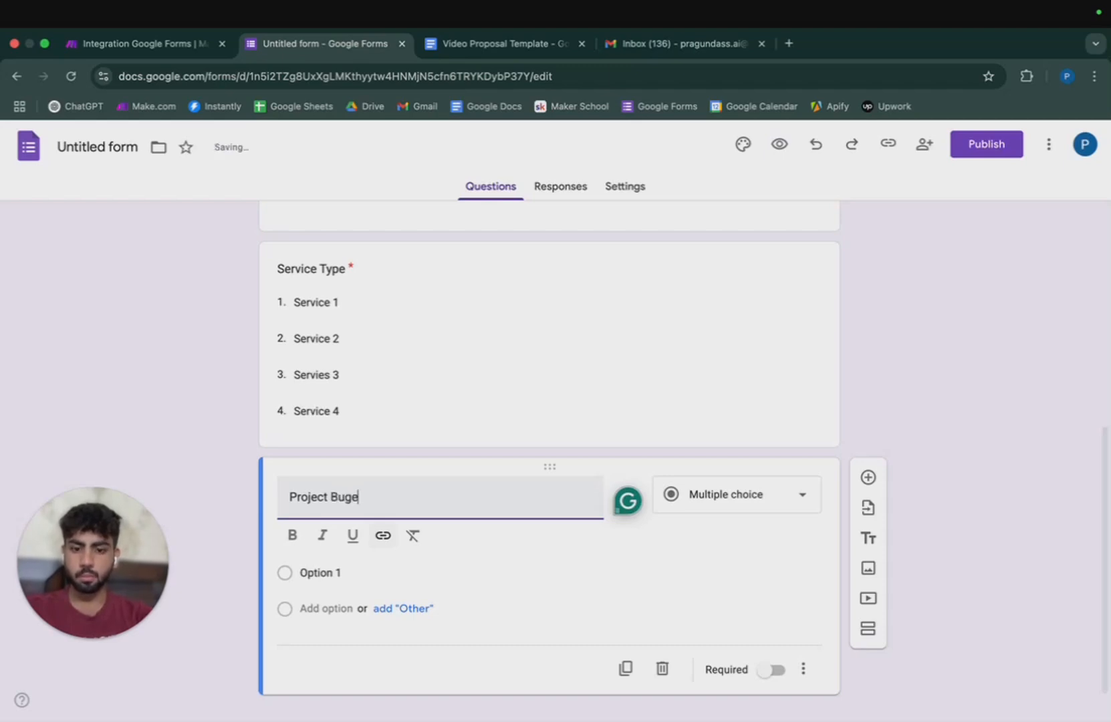
left_click(503, 44)
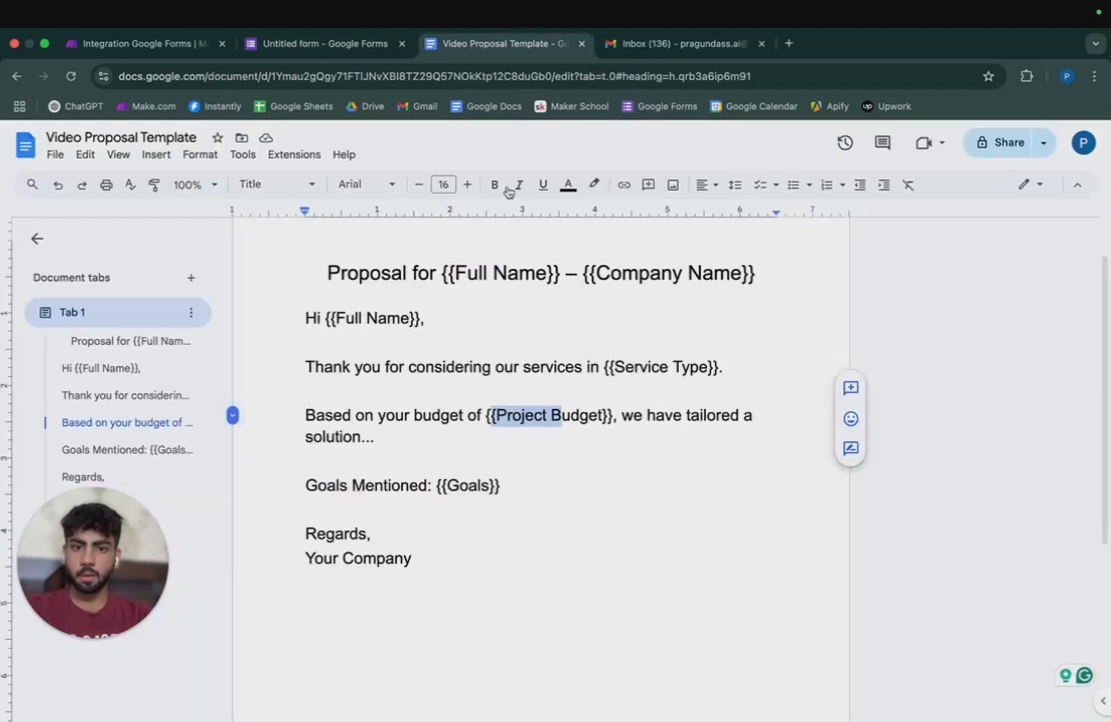
left_click_drag(445, 484, 473, 485)
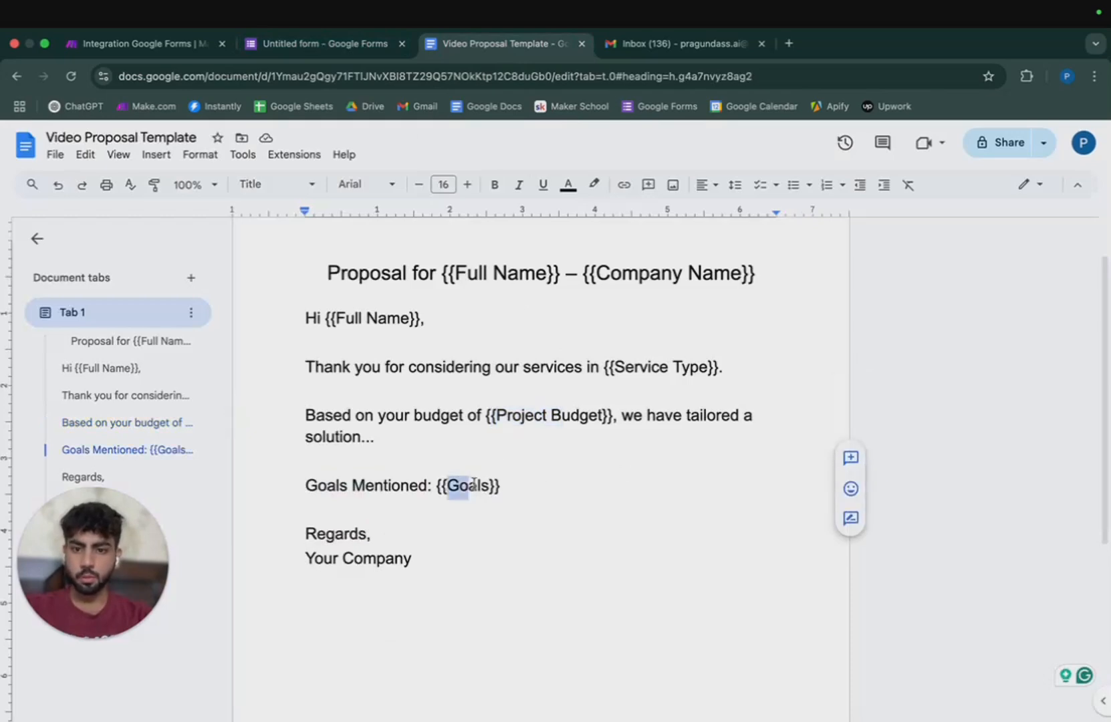
left_click(337, 45)
type("dget")
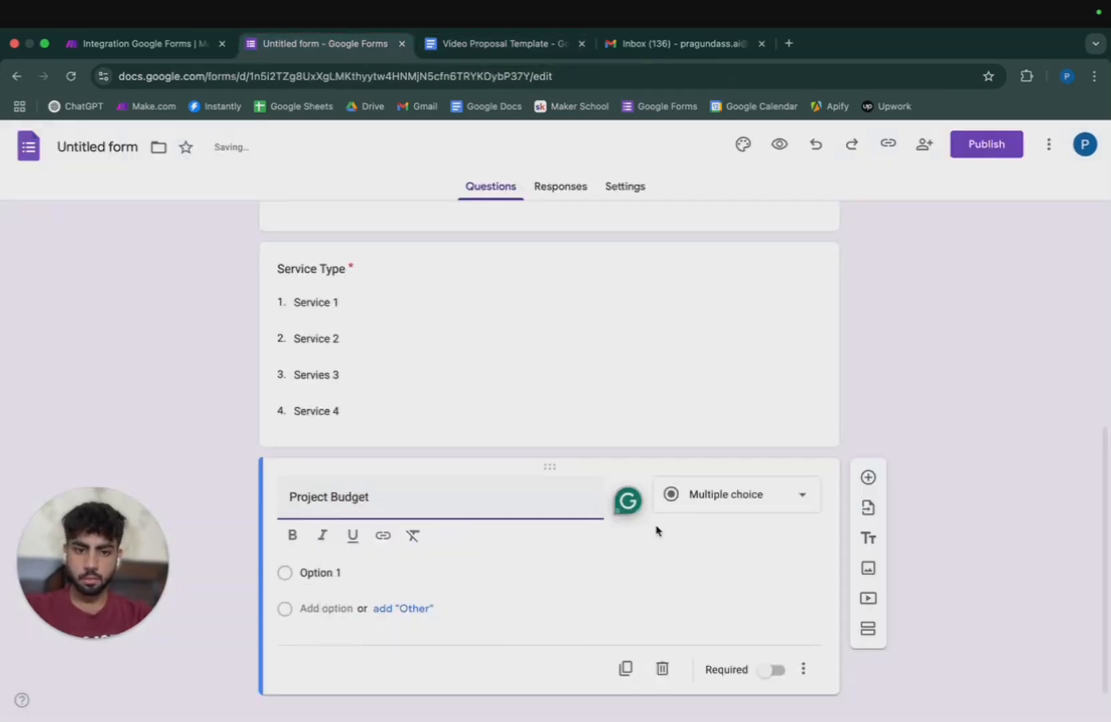
left_click(768, 509)
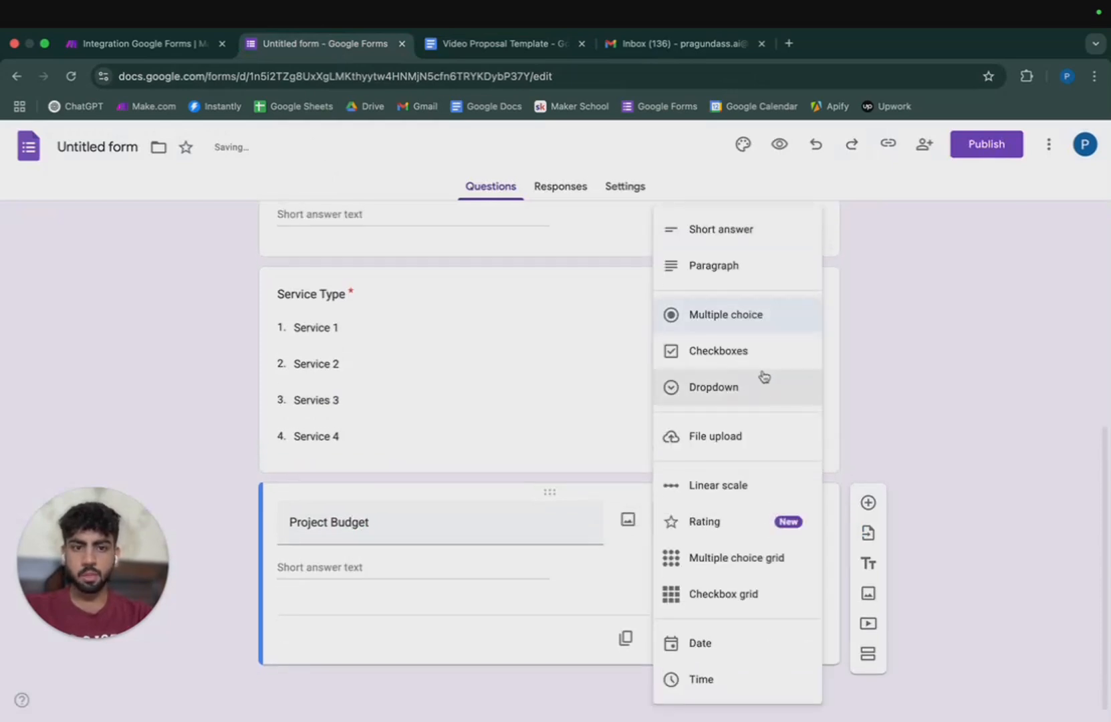
left_click(756, 315)
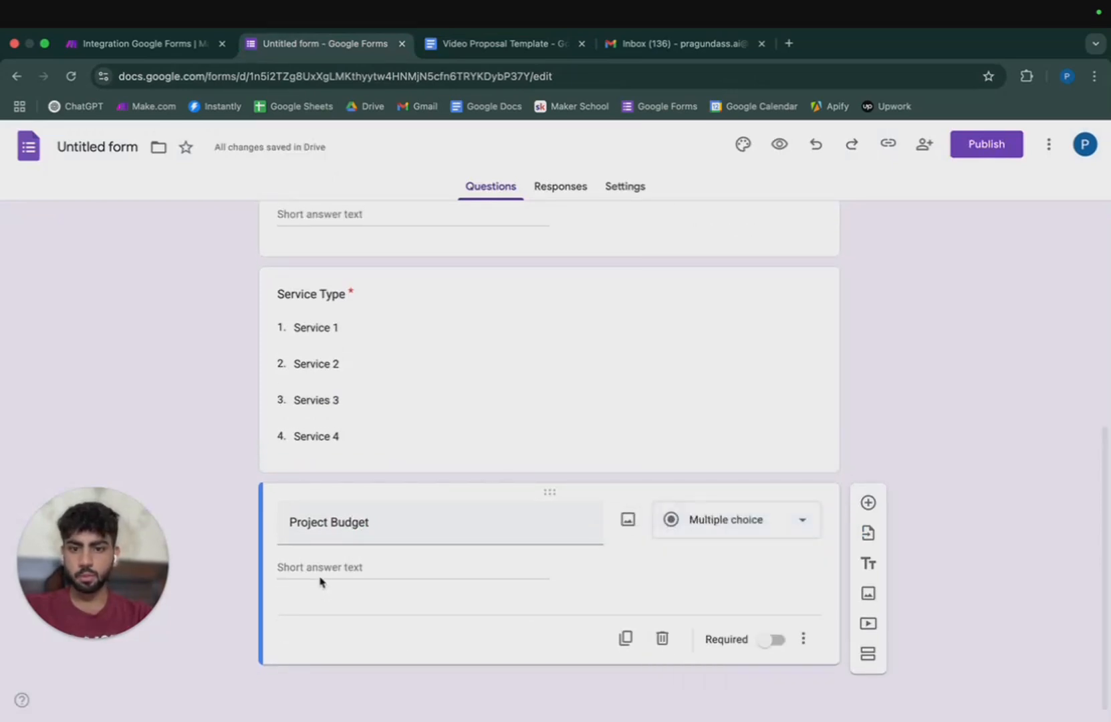
left_click(792, 519)
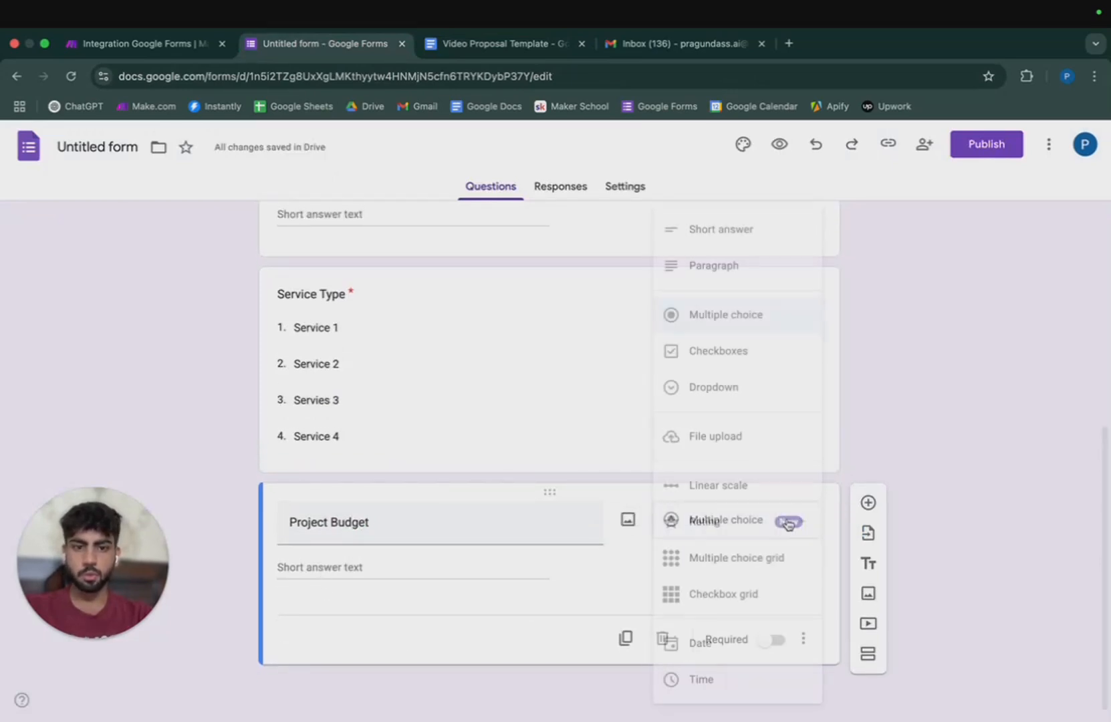
left_click(720, 399)
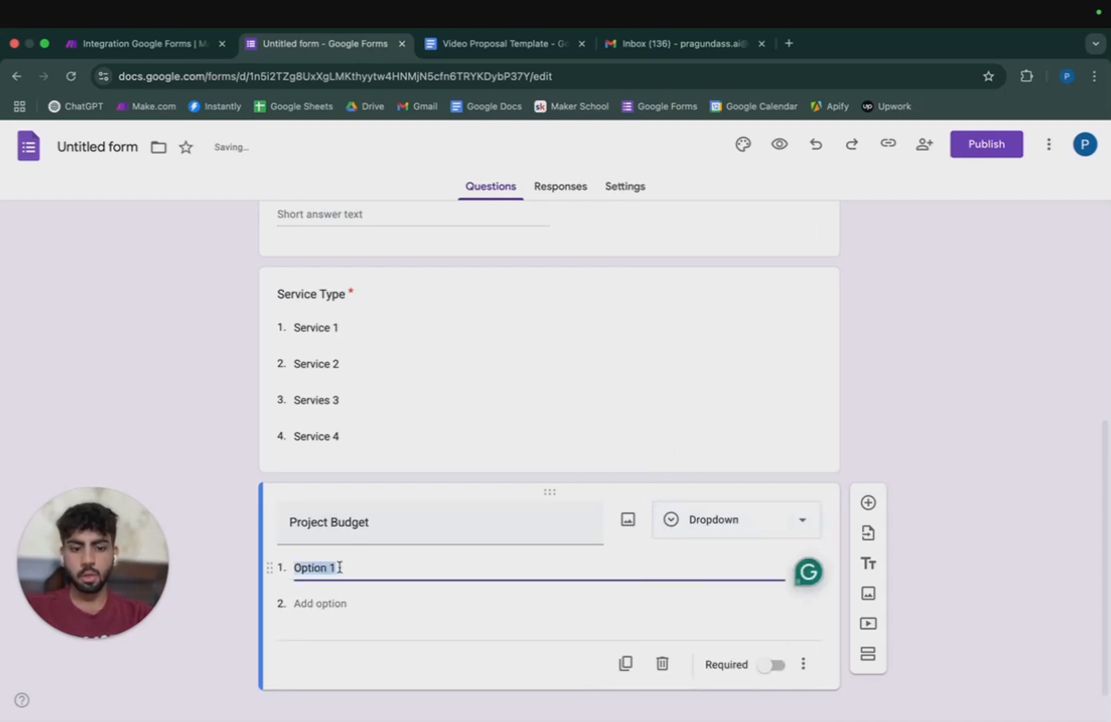
Give Project Budget options 20k-50k, 50k-1L and 1L-5L and make it required.
type("20k-50k")
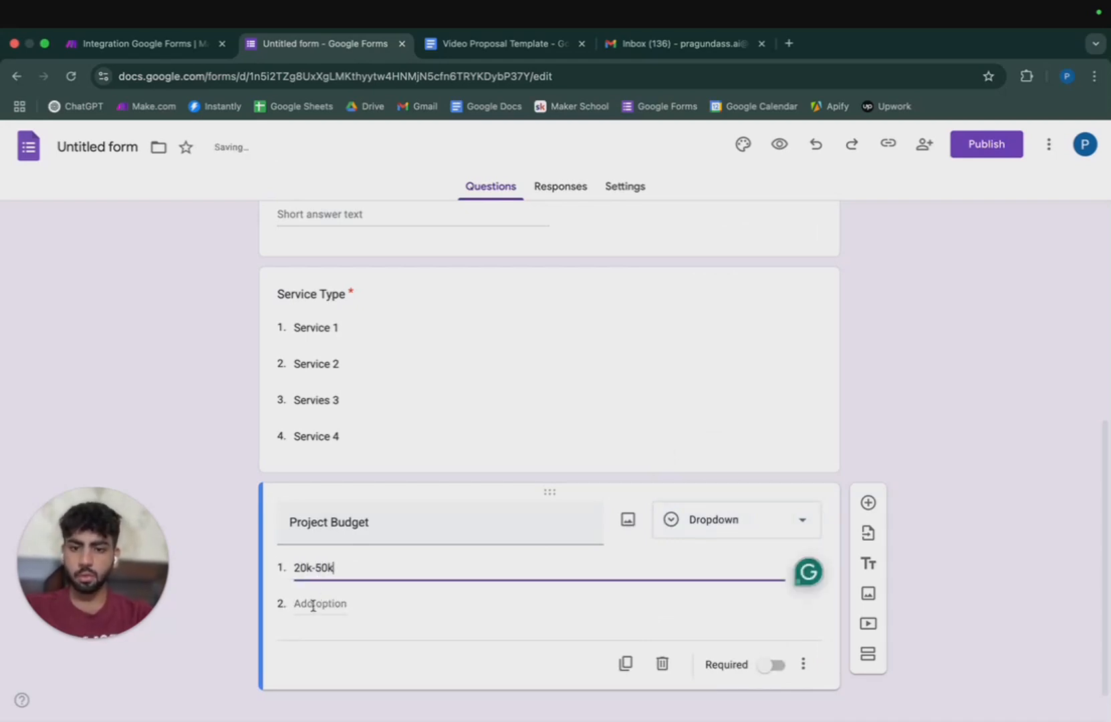
left_click(313, 605)
type("50k-1L")
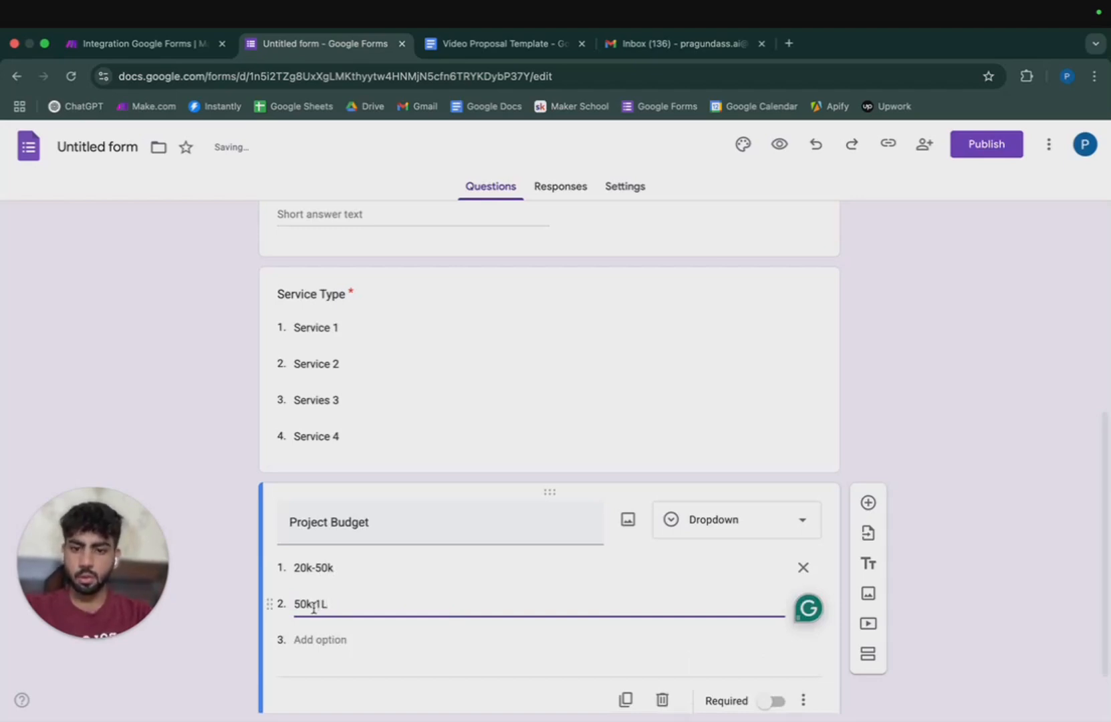
left_click(314, 639)
type("1L-5L")
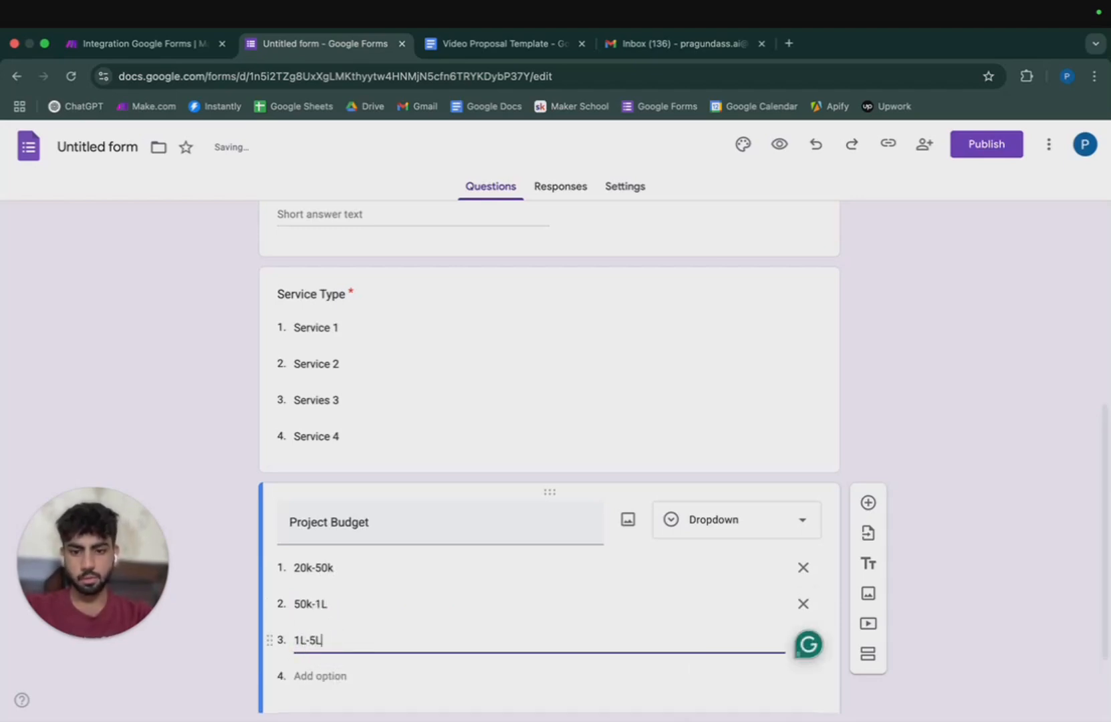
scroll(754, 685, "down", 1)
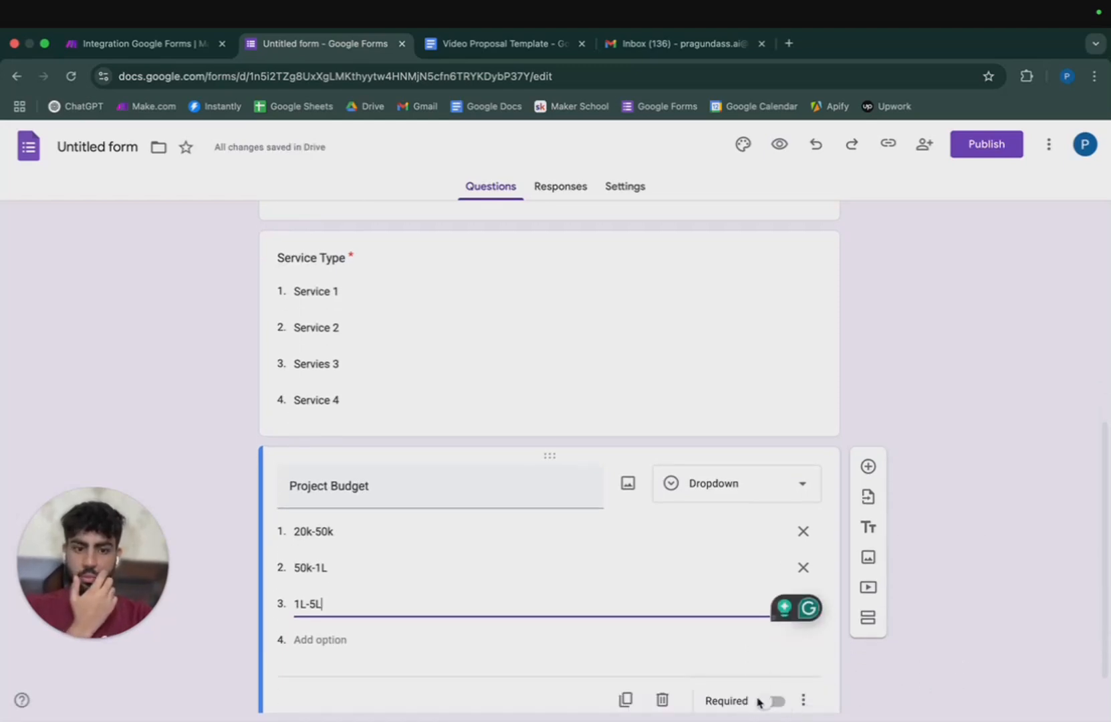
left_click(899, 678)
scroll(888, 689, "down", 2)
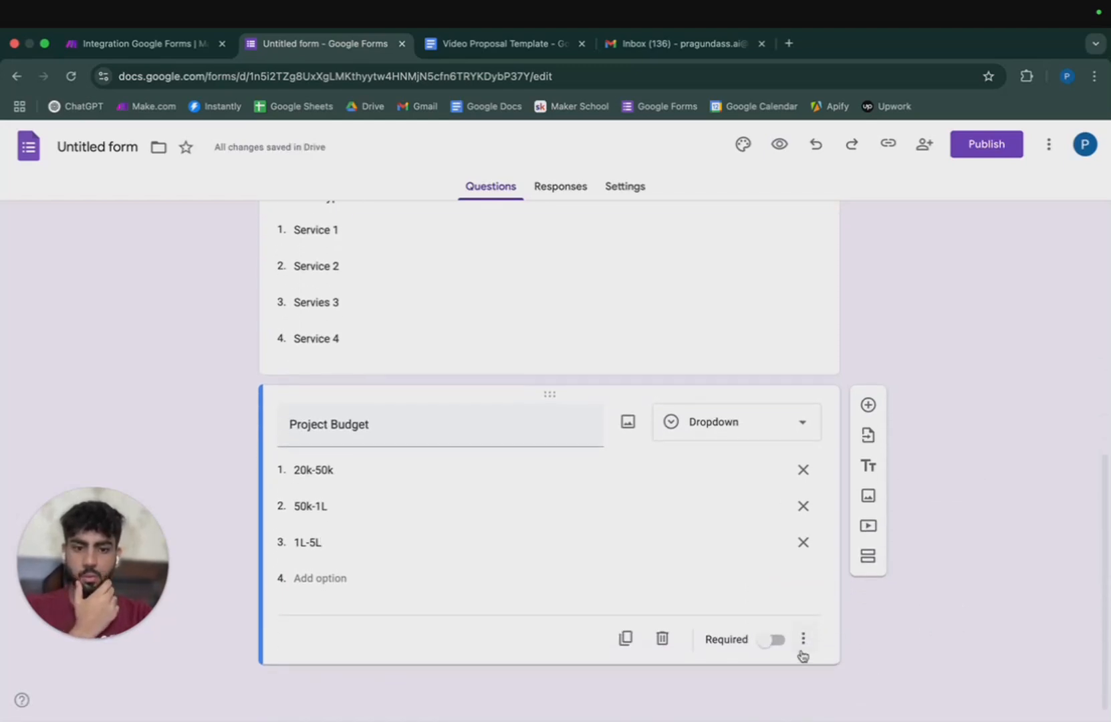
left_click(769, 640)
left_click(869, 404)
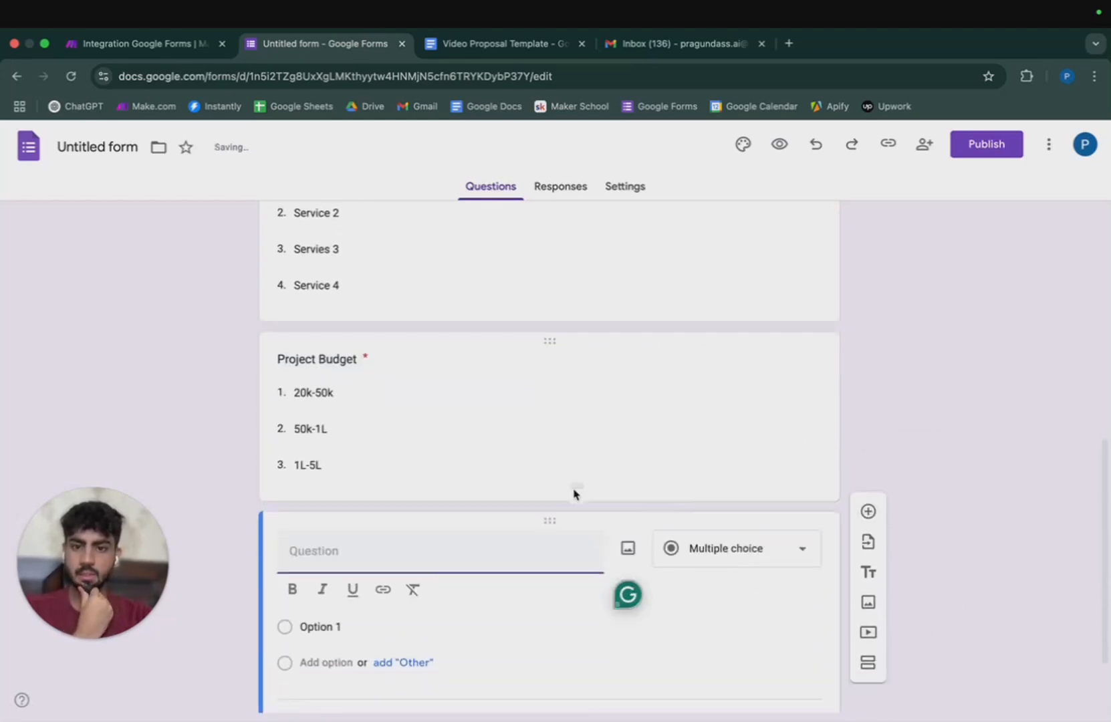
Make the last question a required short-answer 'Goals' field.
type("Goals")
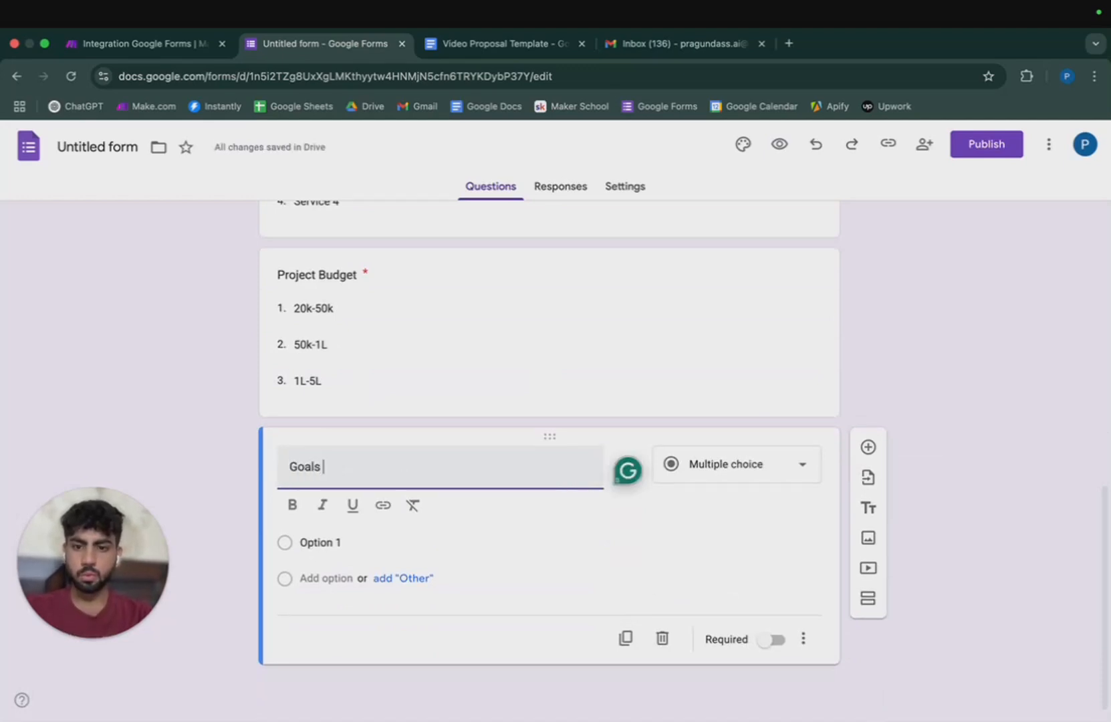
left_click(795, 468)
left_click(702, 228)
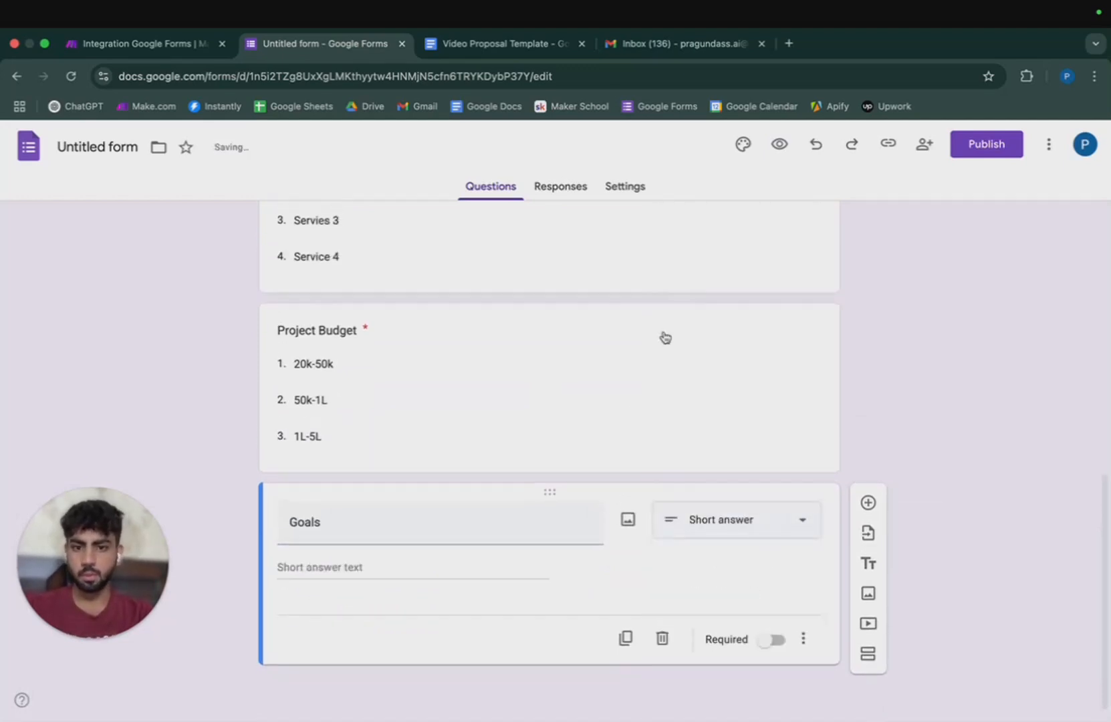
left_click(772, 639)
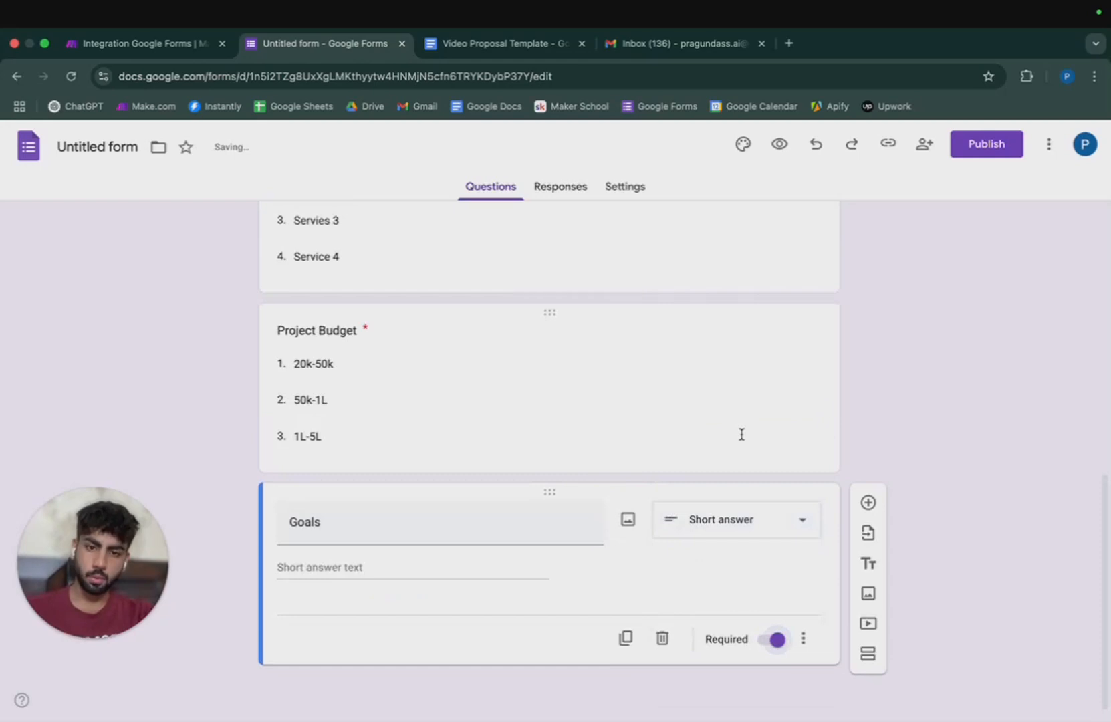
scroll(741, 433, "up", 15)
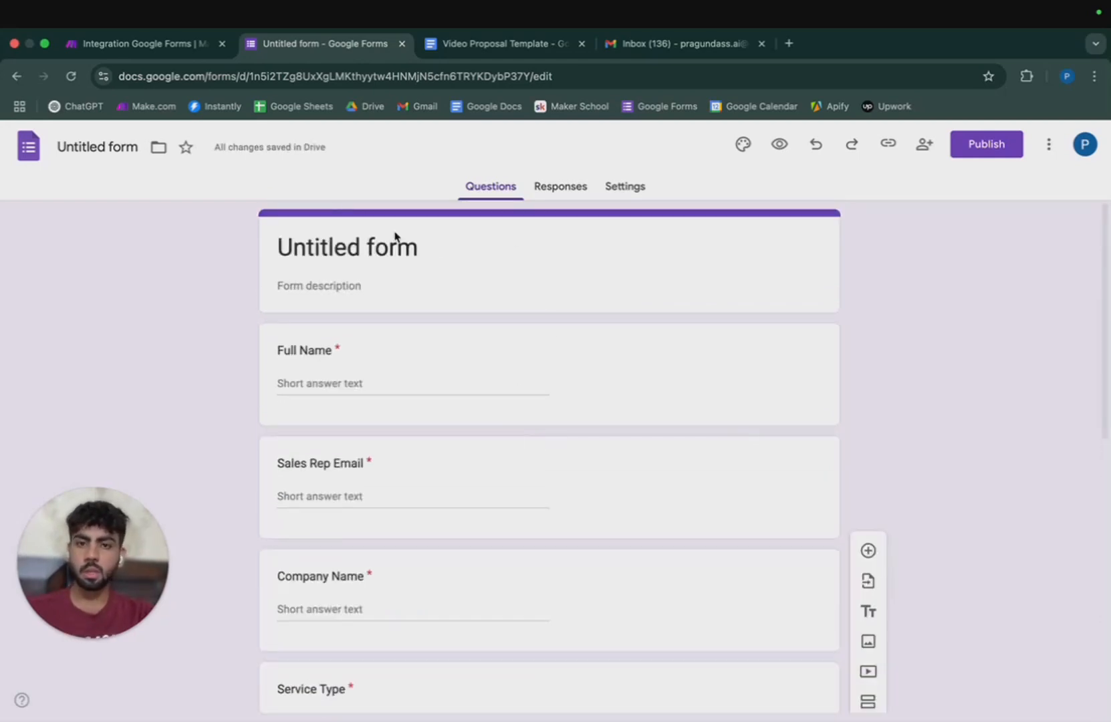
Retitle the form heading from Untitled form to 'Proposal Form'.
left_click(378, 248)
triple_click(384, 251)
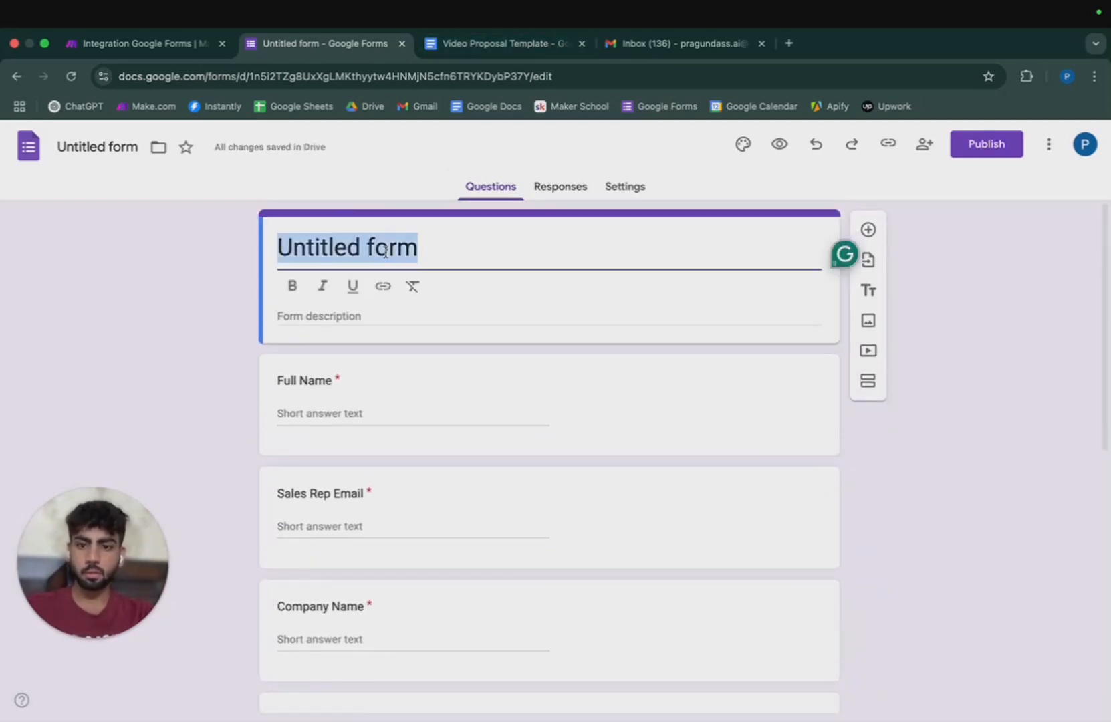
type("Propo")
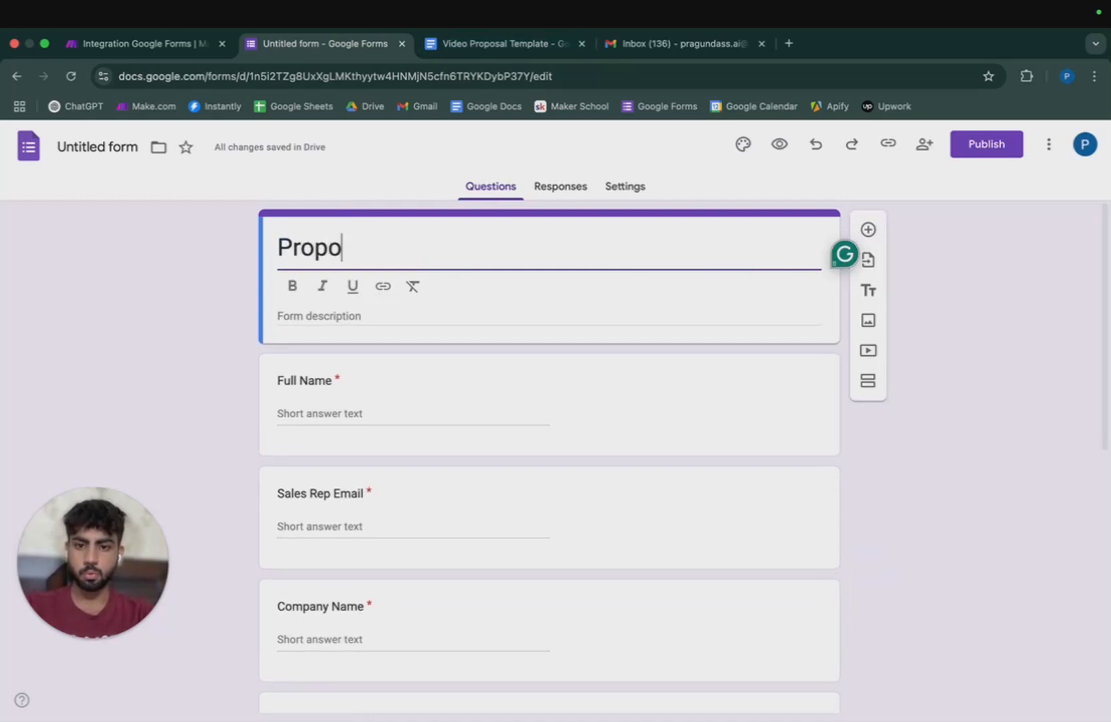
key("BackSpace")
key("BackSpace")
key("BackSpace")
key("BackSpace")
key("BackSpace")
key("ctrl+z")
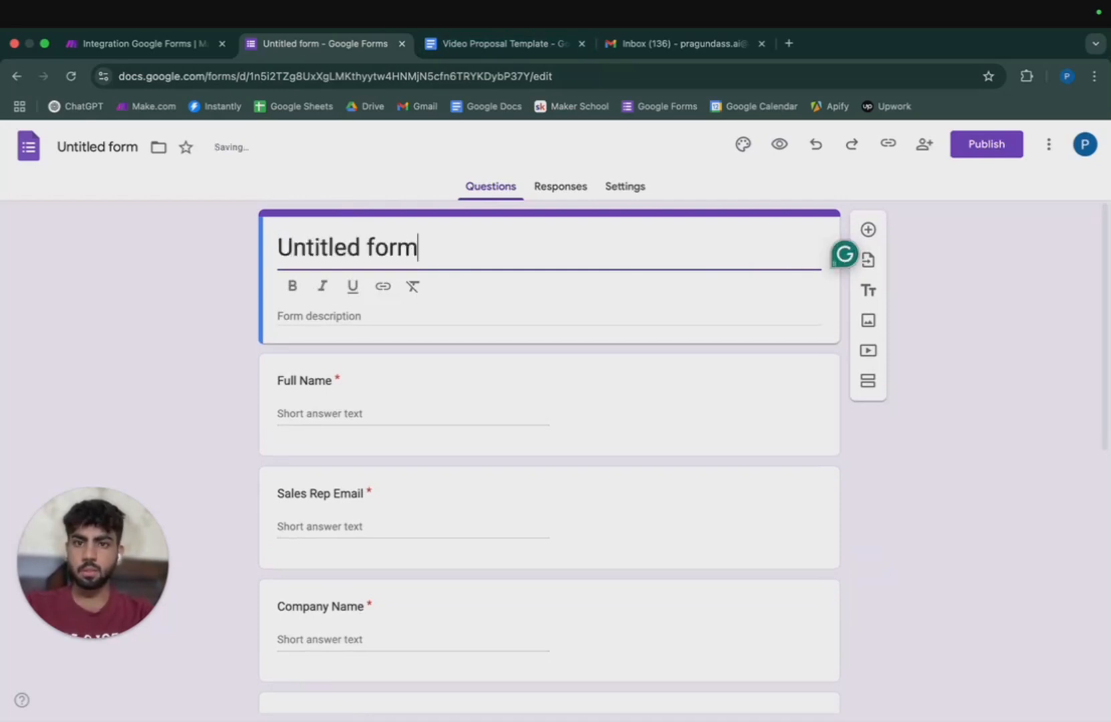
type("Poposal ")
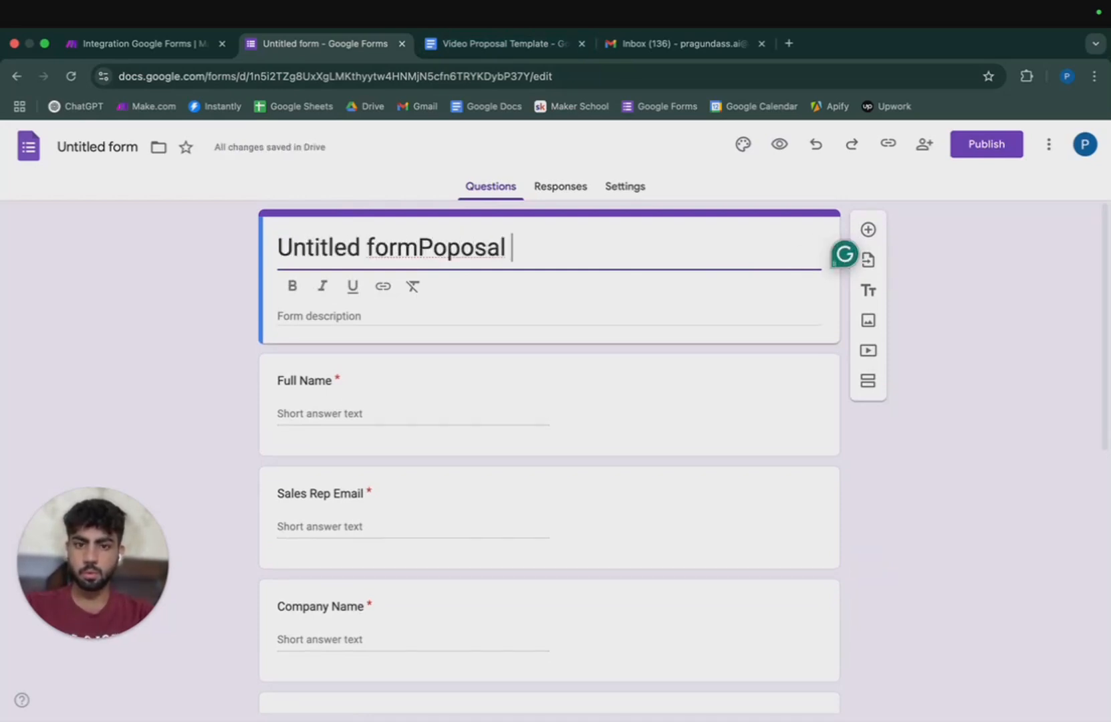
type("Template")
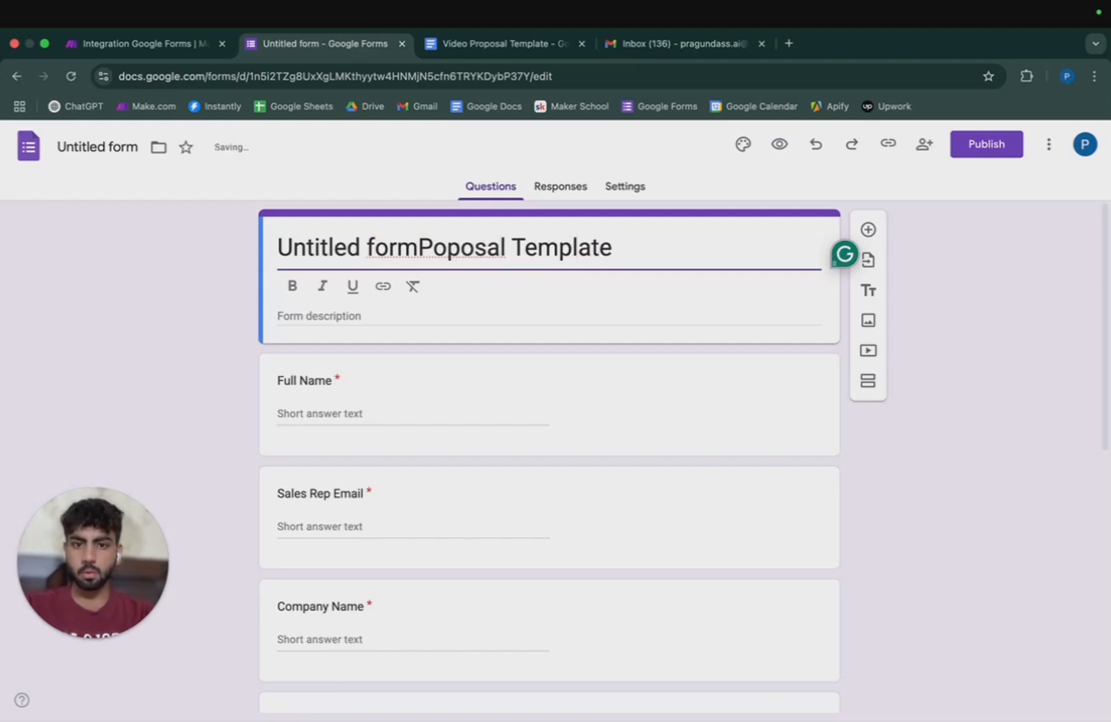
left_click(278, 247)
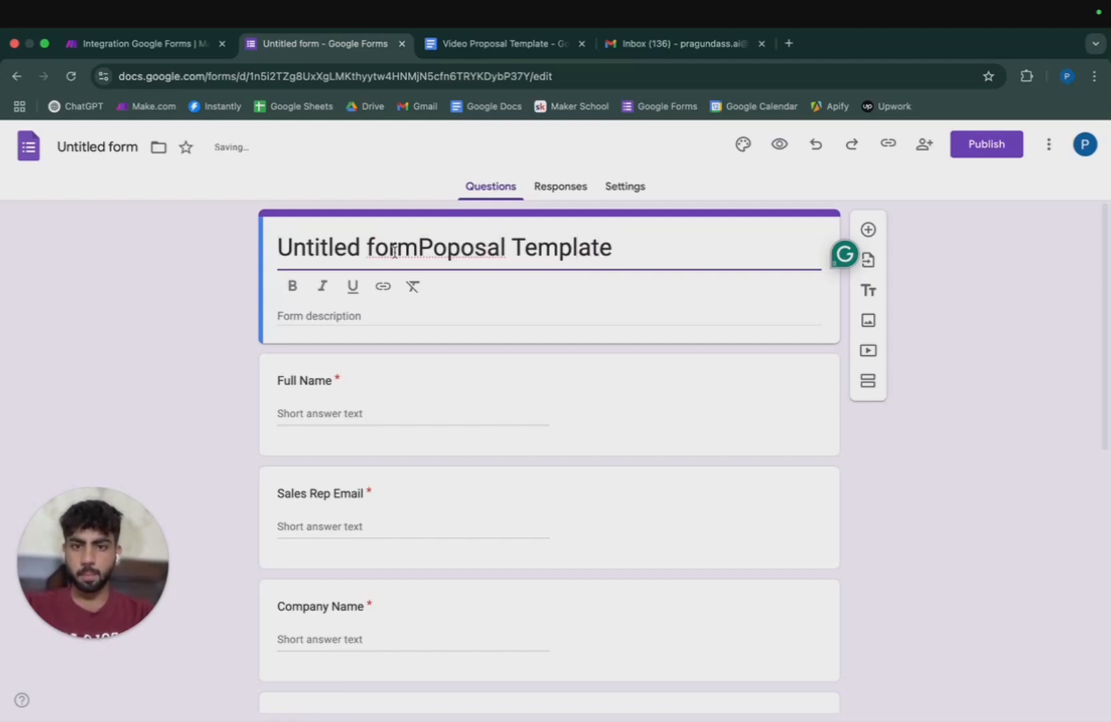
left_click_drag(417, 248, 292, 249)
key("BackSpace")
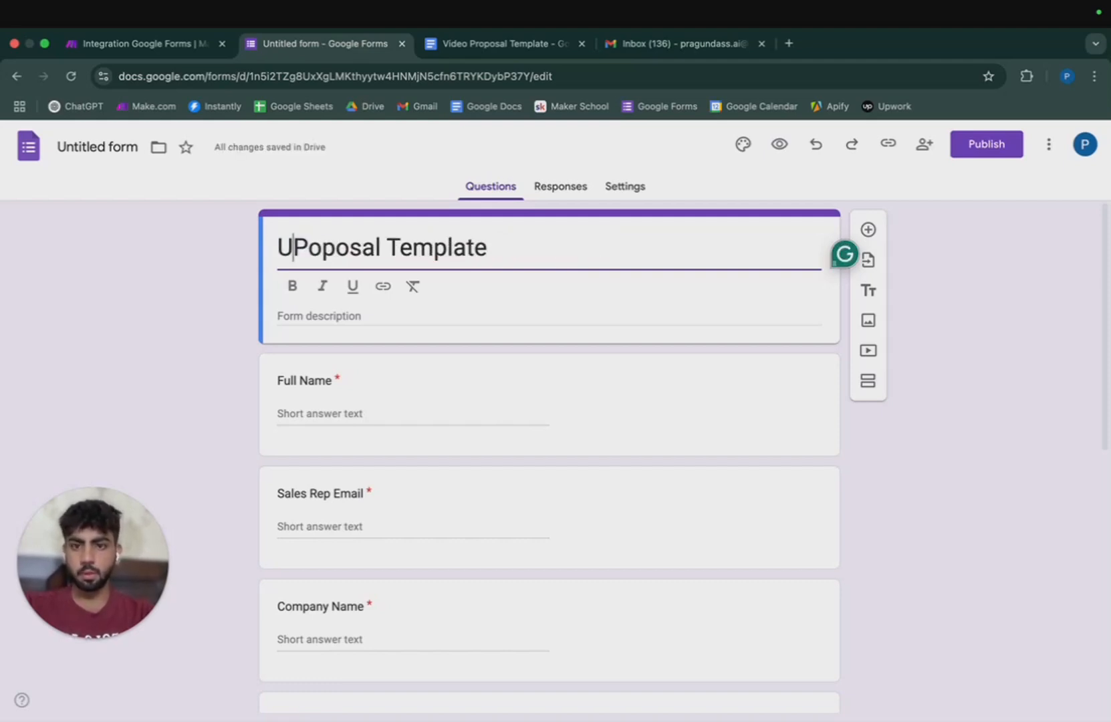
key("BackSpace")
left_click(350, 278)
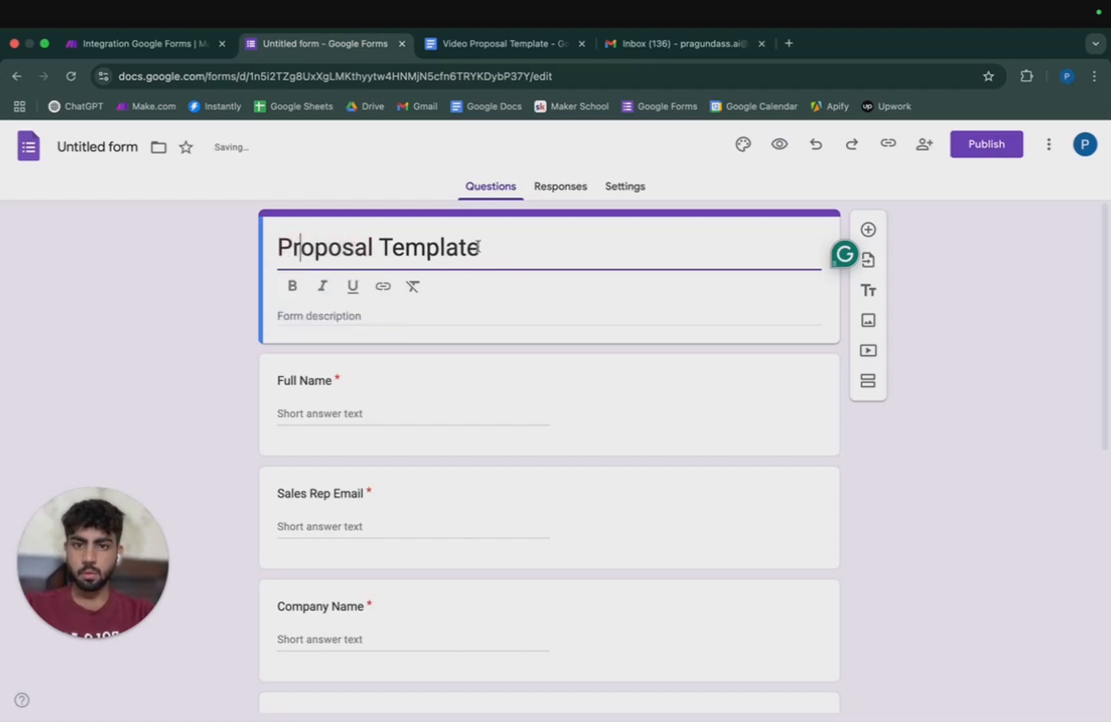
type("Form")
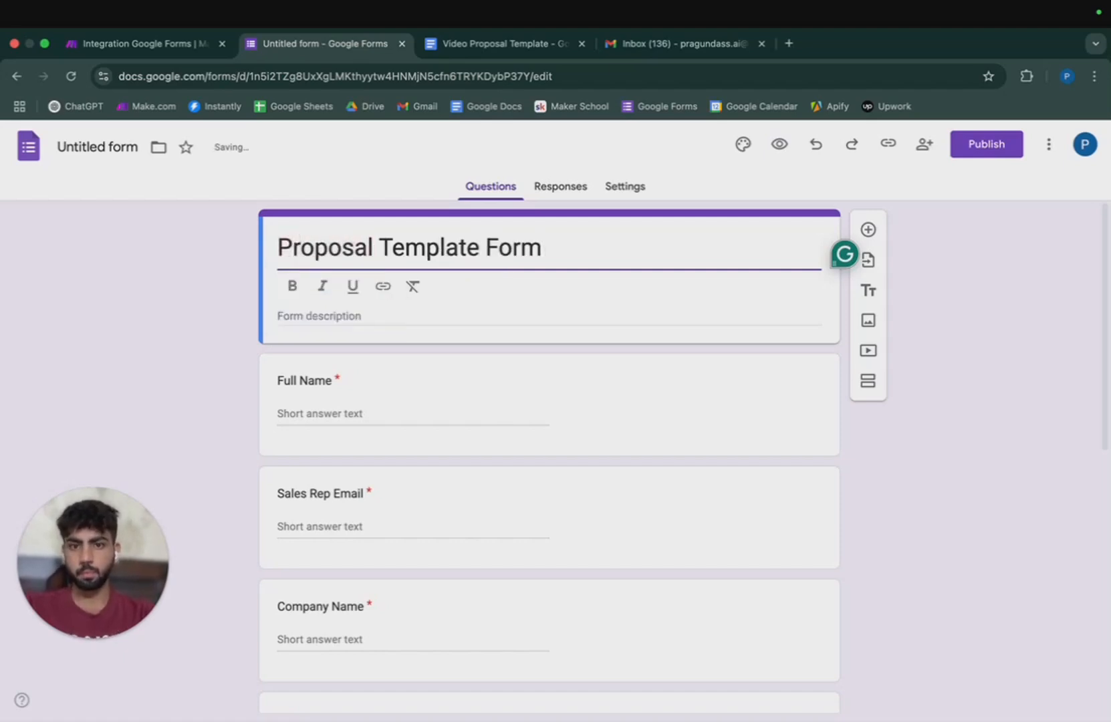
left_click_drag(486, 247, 384, 248)
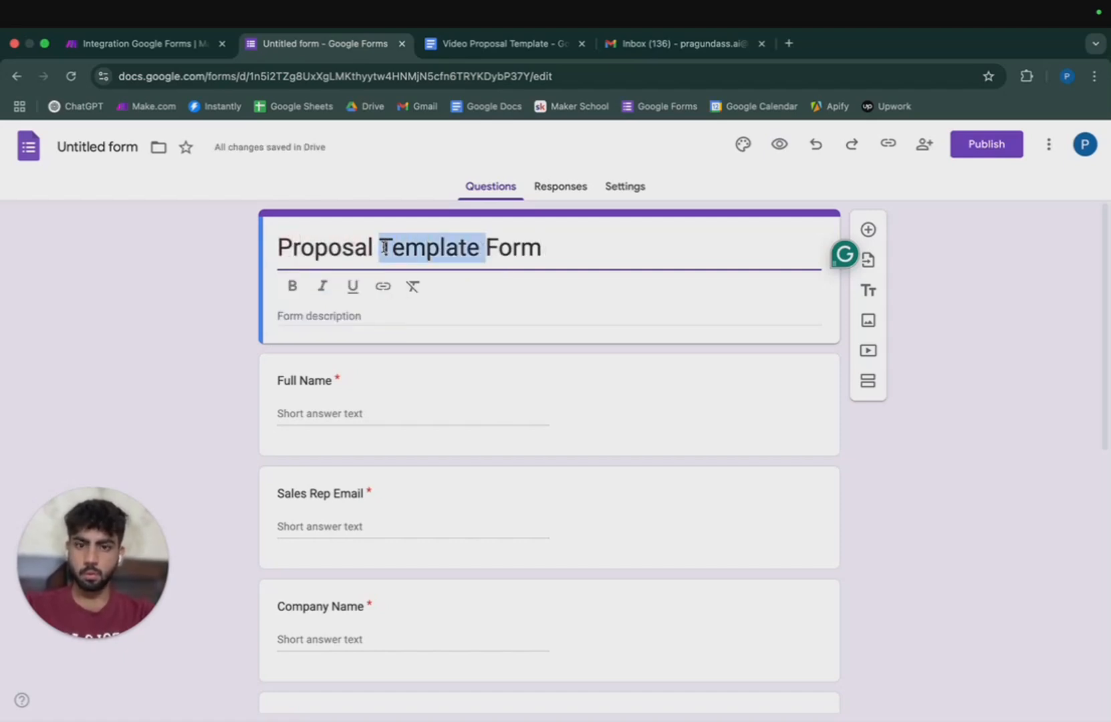
key("BackSpace")
Name the file Proposal Form and publish the form to anyone with the link.
left_click(94, 145)
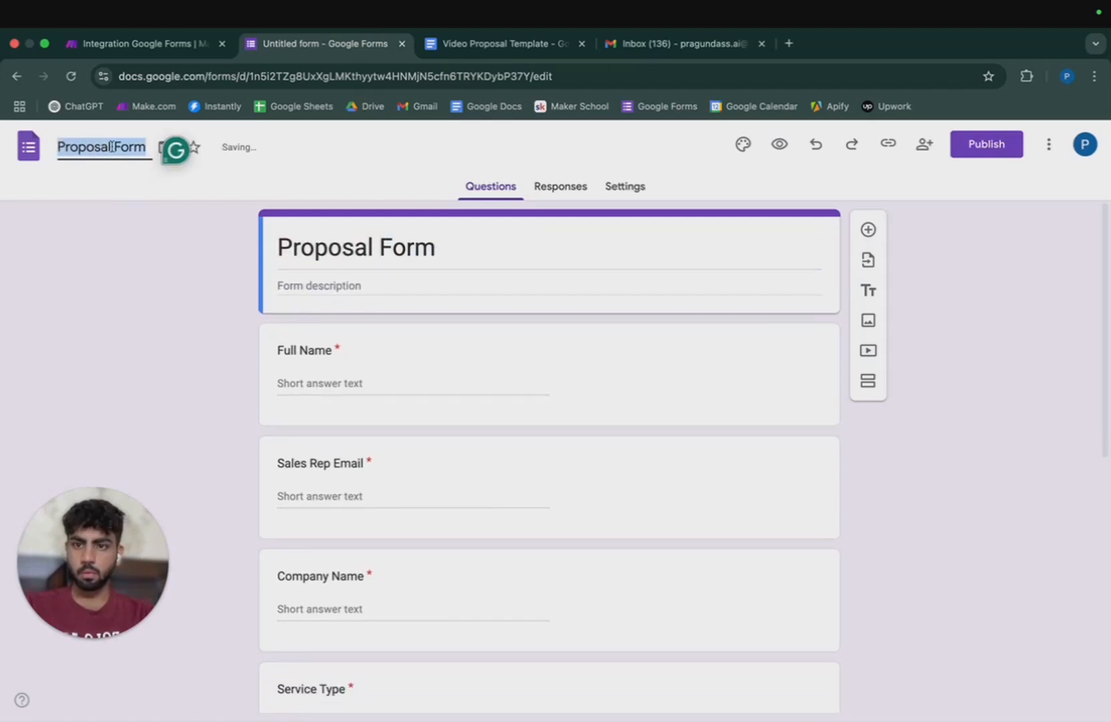
left_click(163, 261)
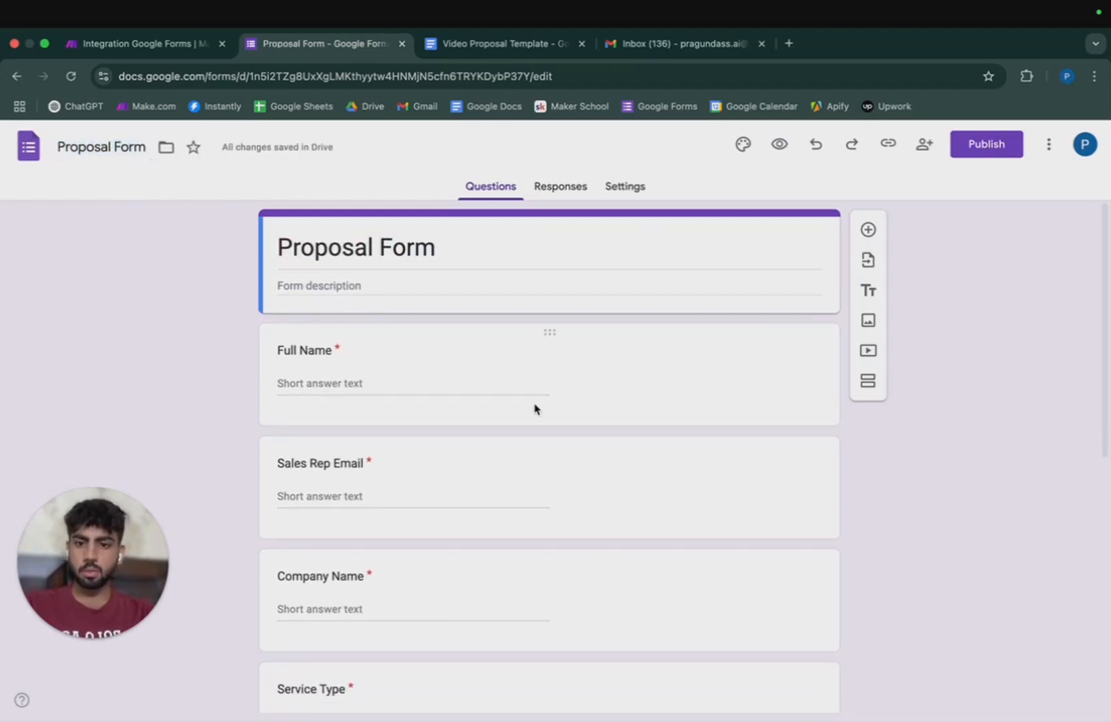
scroll(535, 409, "down", 10)
scroll(520, 432, "up", 10)
scroll(521, 397, "down", 10)
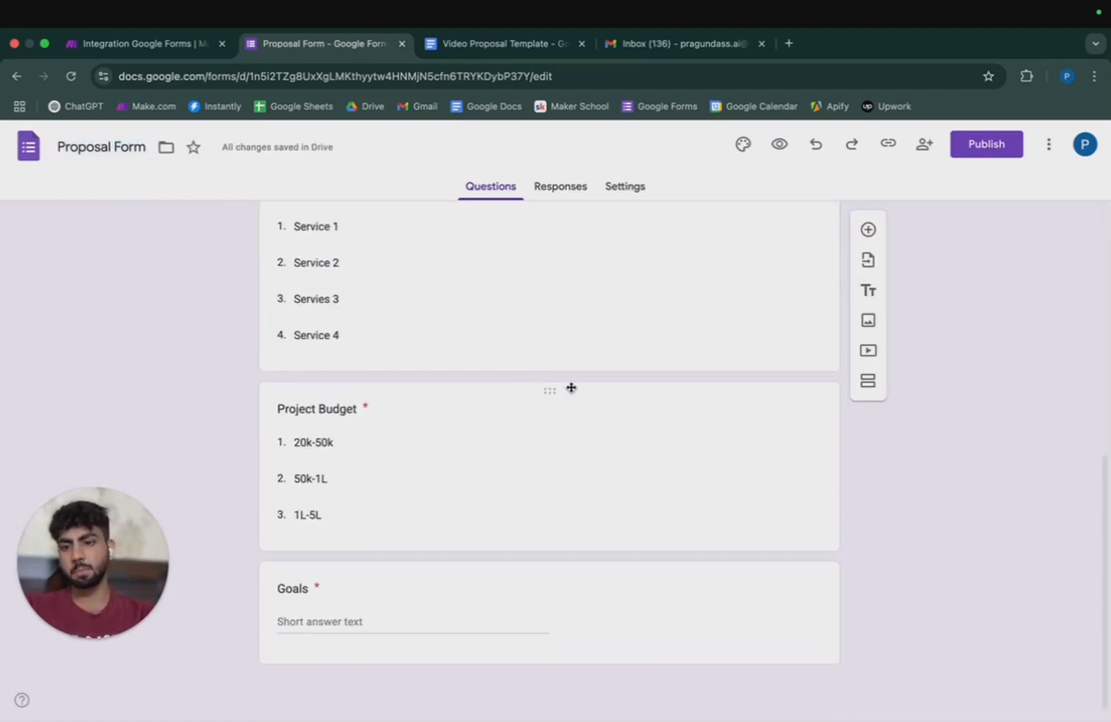
scroll(571, 388, "up", 10)
left_click(986, 144)
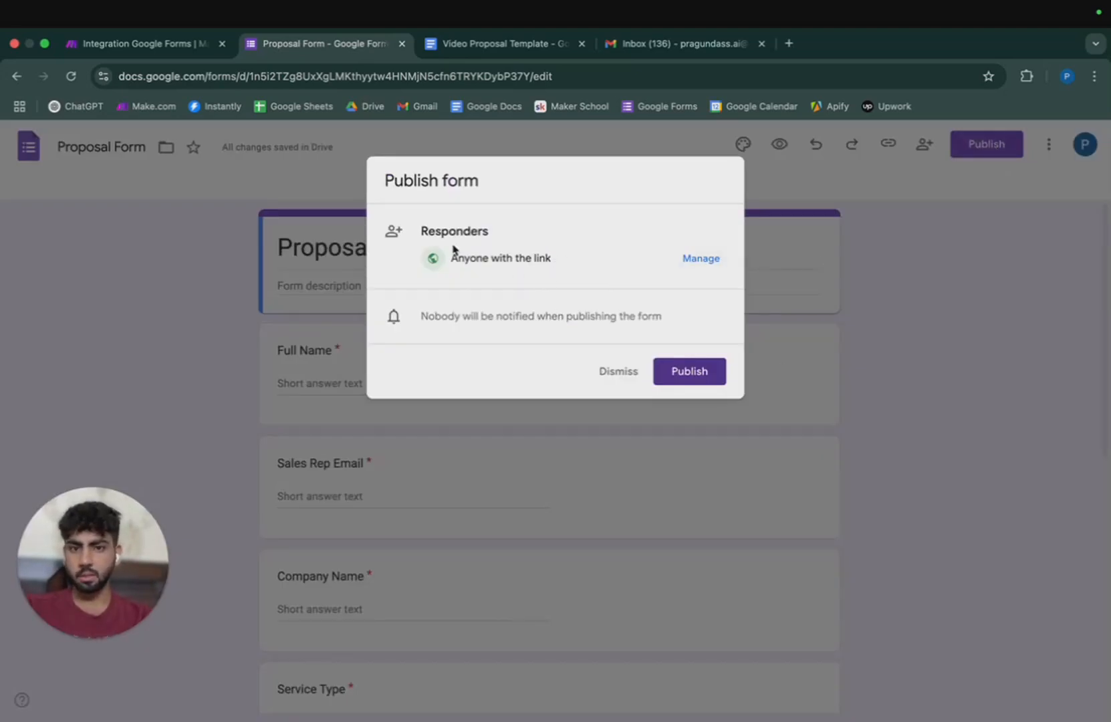
left_click(672, 381)
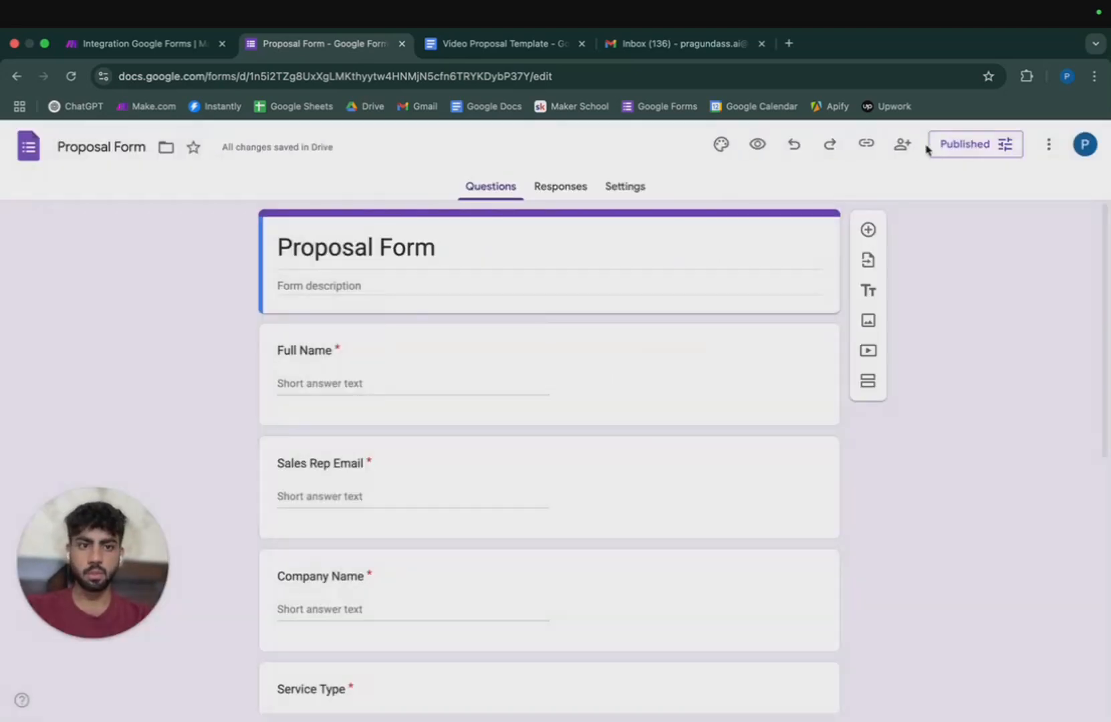
Copy the Proposal Form's ID from the Google Forms address bar.
left_click(149, 44)
left_click(756, 394)
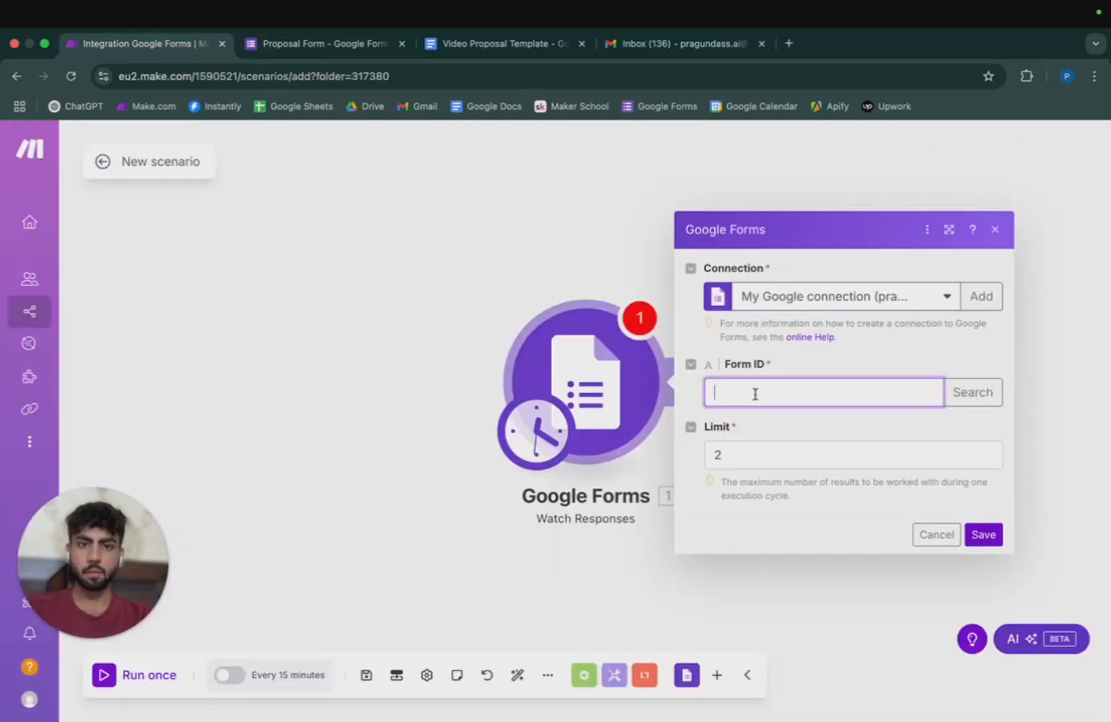
left_click(360, 46)
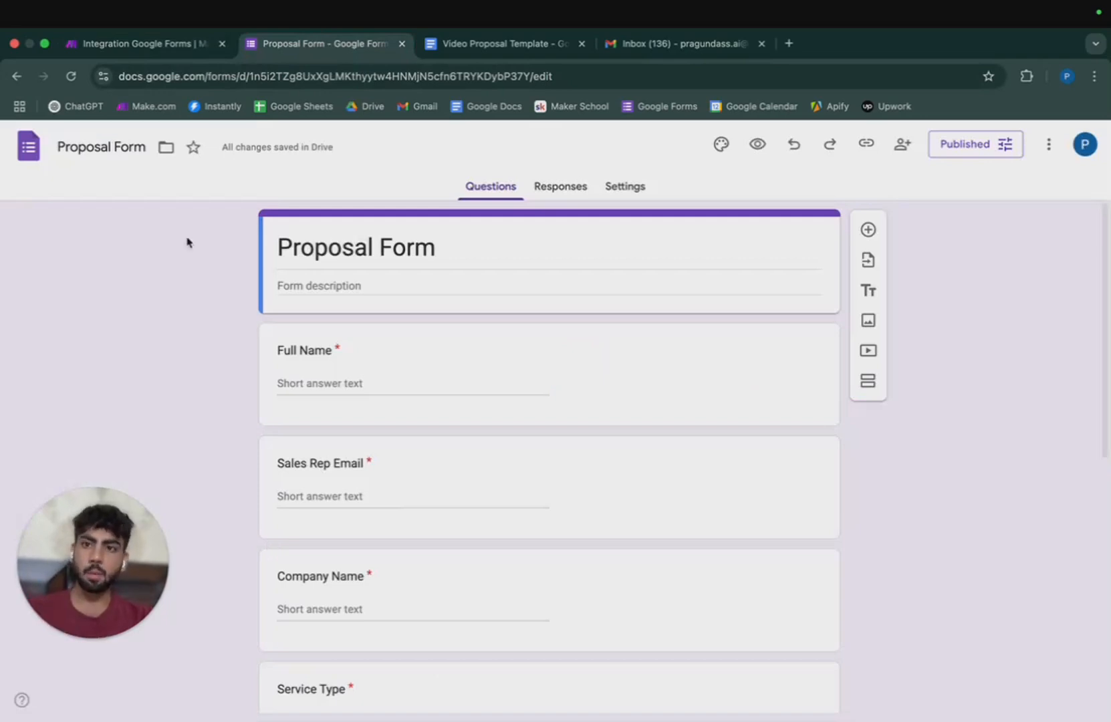
left_click(176, 45)
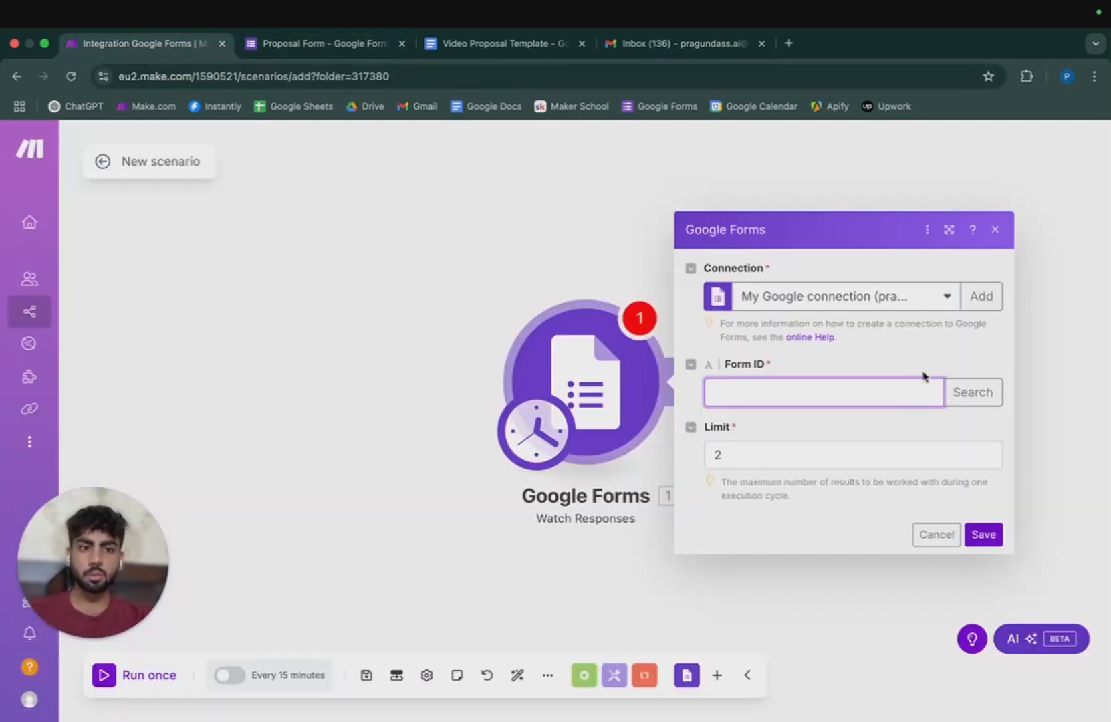
left_click(360, 46)
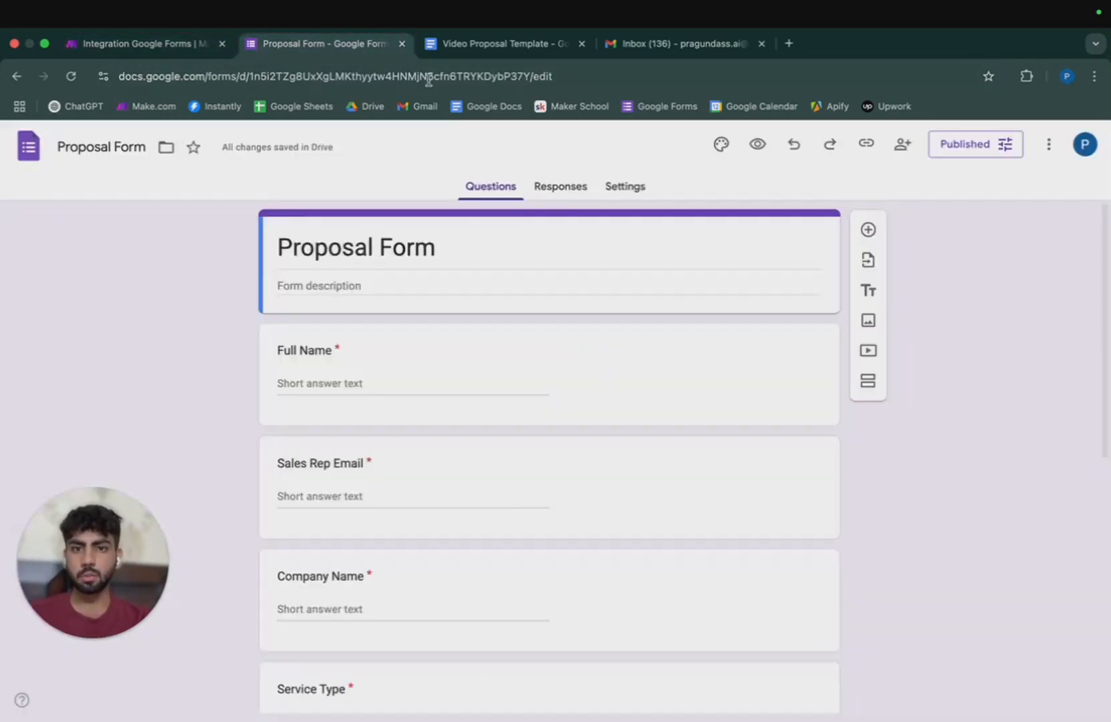
left_click(517, 76)
double_click(522, 77)
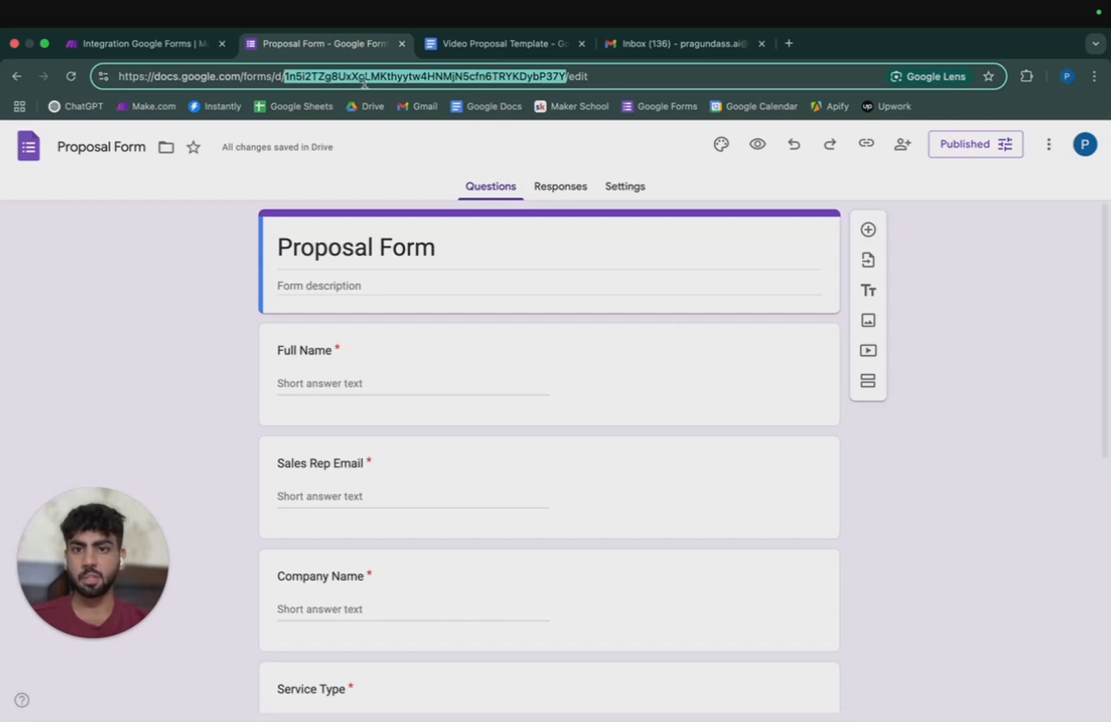
right_click(467, 76)
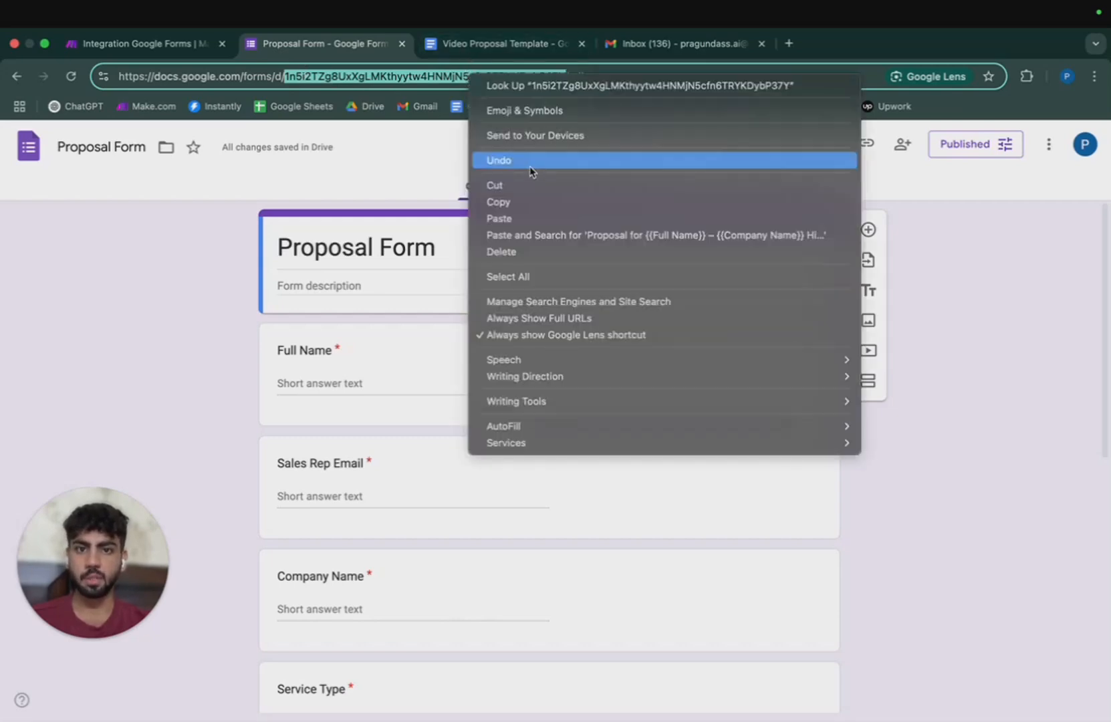
left_click(531, 205)
Paste the ID into the trigger's Form ID, save, and start watching from now on.
left_click(105, 48)
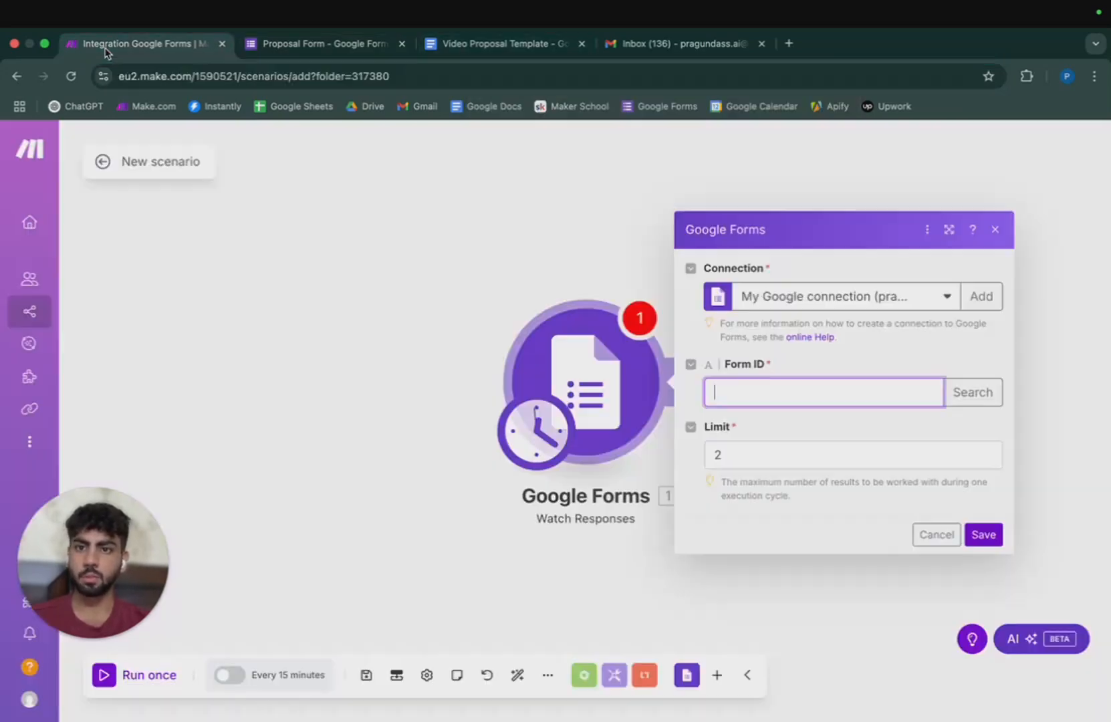
right_click(706, 398)
left_click(776, 525)
left_click(760, 455)
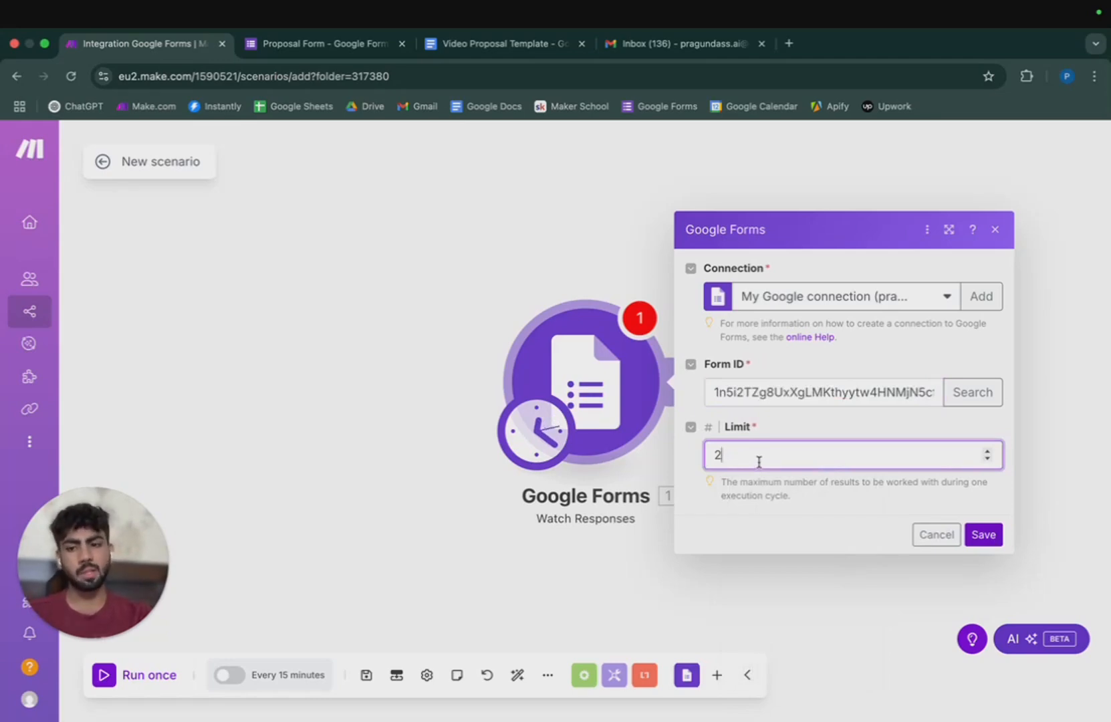
left_click(982, 535)
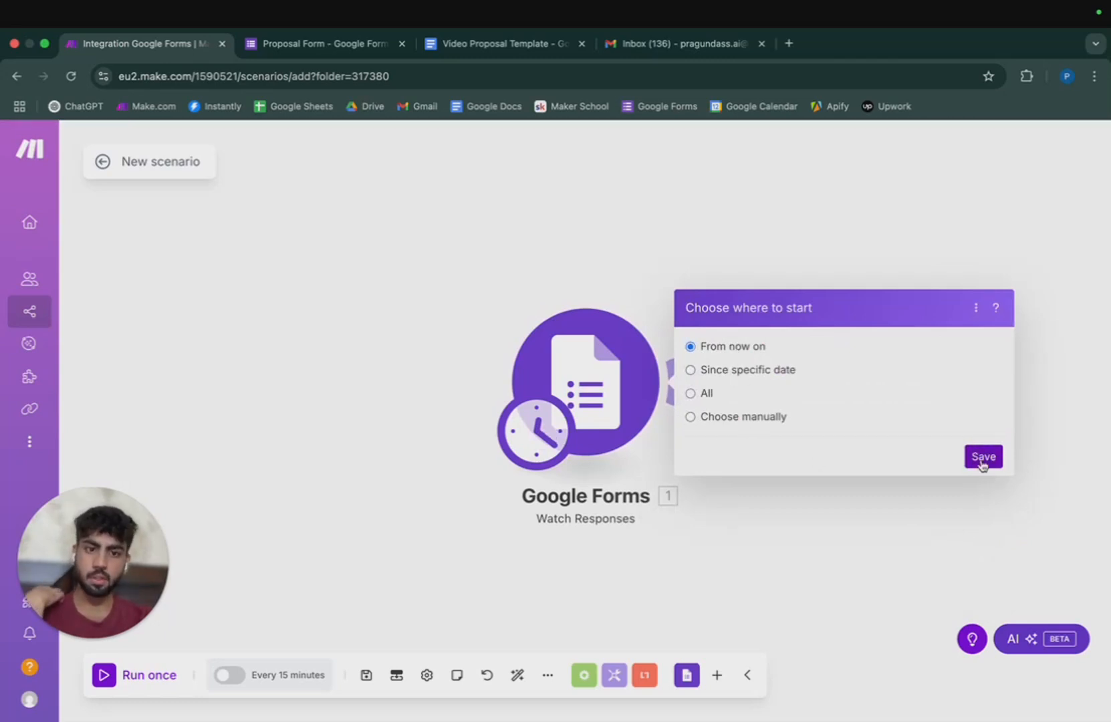
left_click(982, 461)
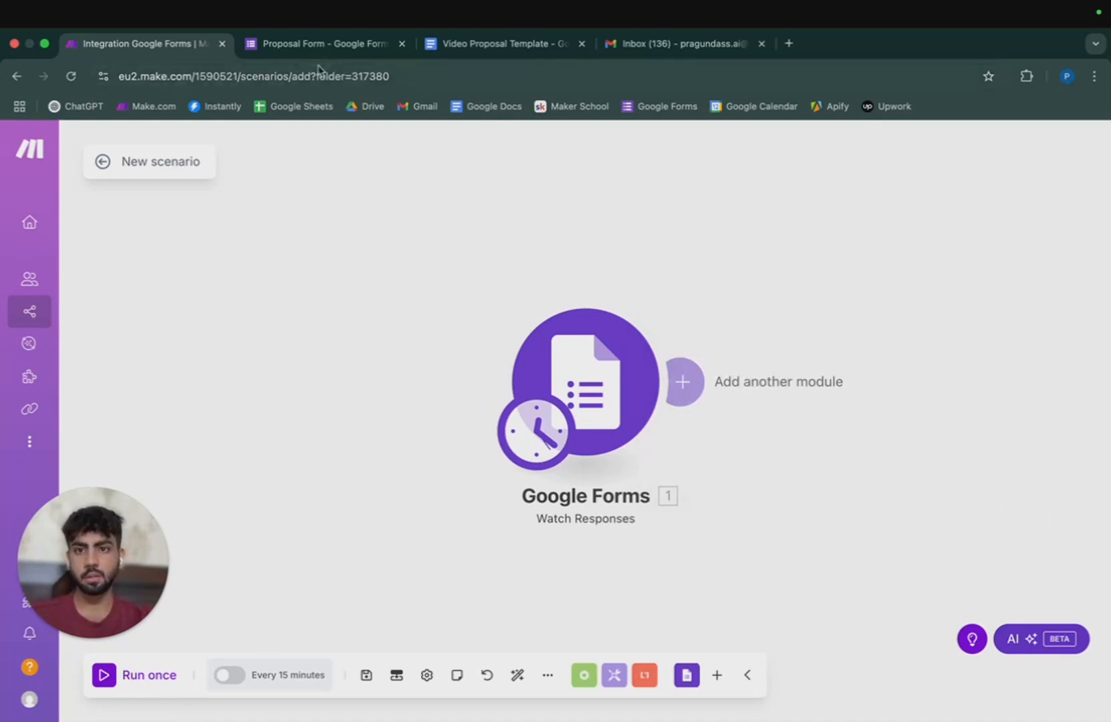
Open the Proposal Form's responder link in a new browser tab.
left_click(329, 47)
left_click(1001, 254)
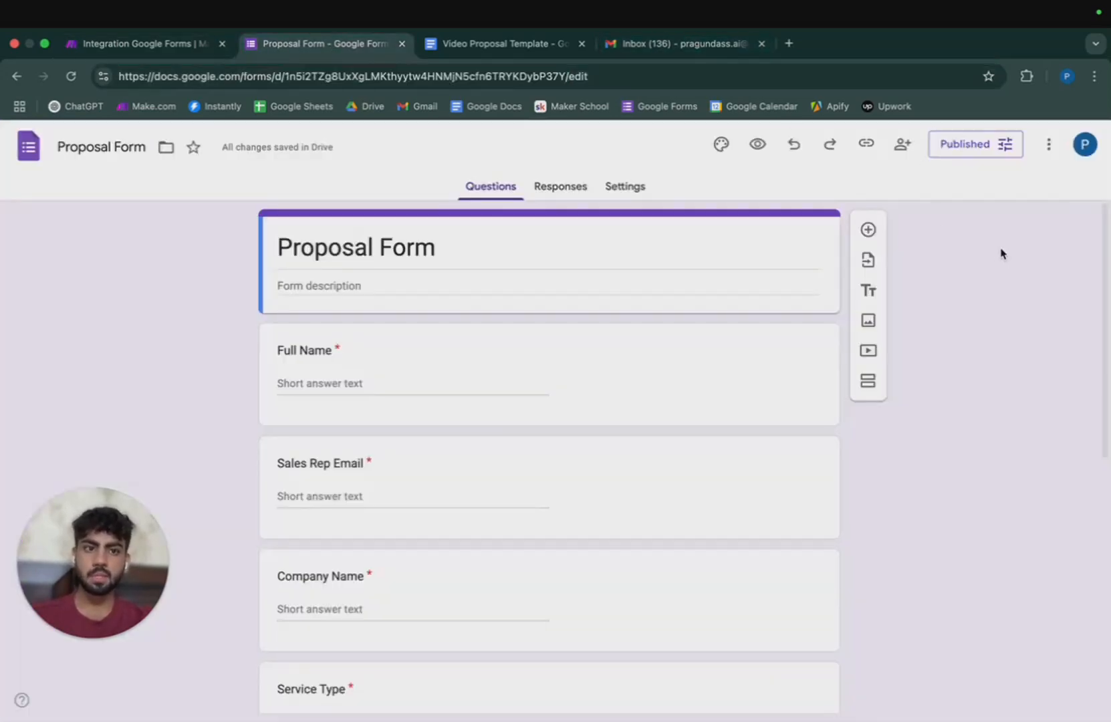
left_click(863, 148)
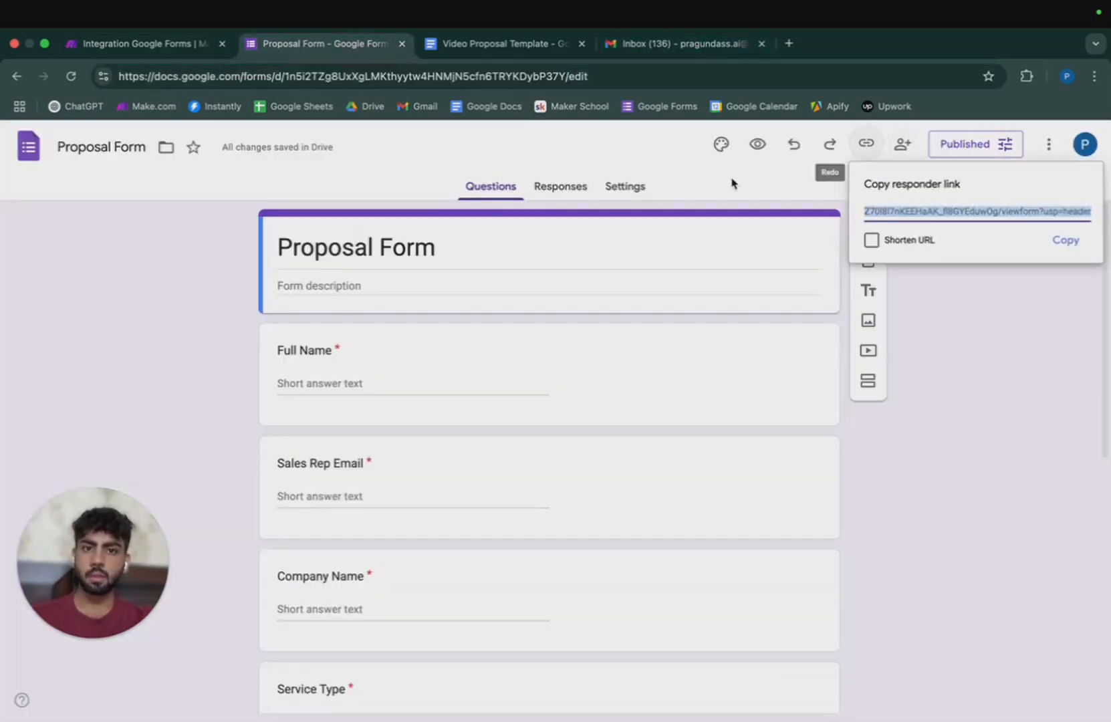
left_click(1058, 241)
key("ctrl+t")
key("ctrl+v")
key("Return")
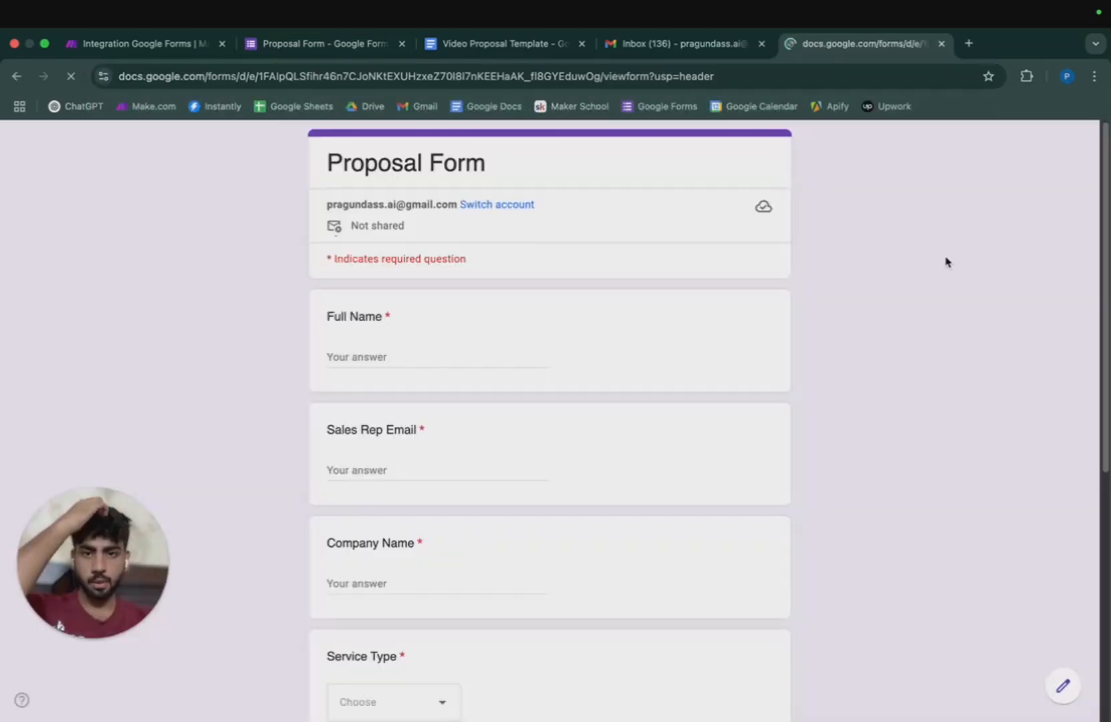
scroll(440, 318, "down", 1)
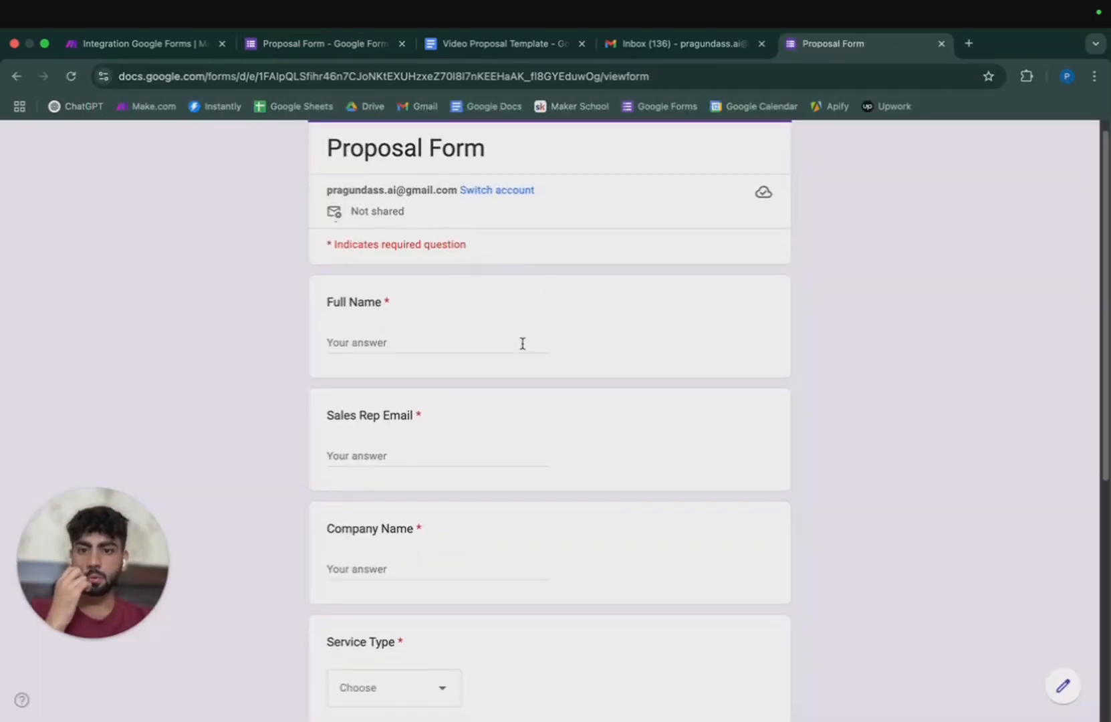
scroll(523, 343, "down", 5)
scroll(522, 342, "up", 5)
left_click(509, 45)
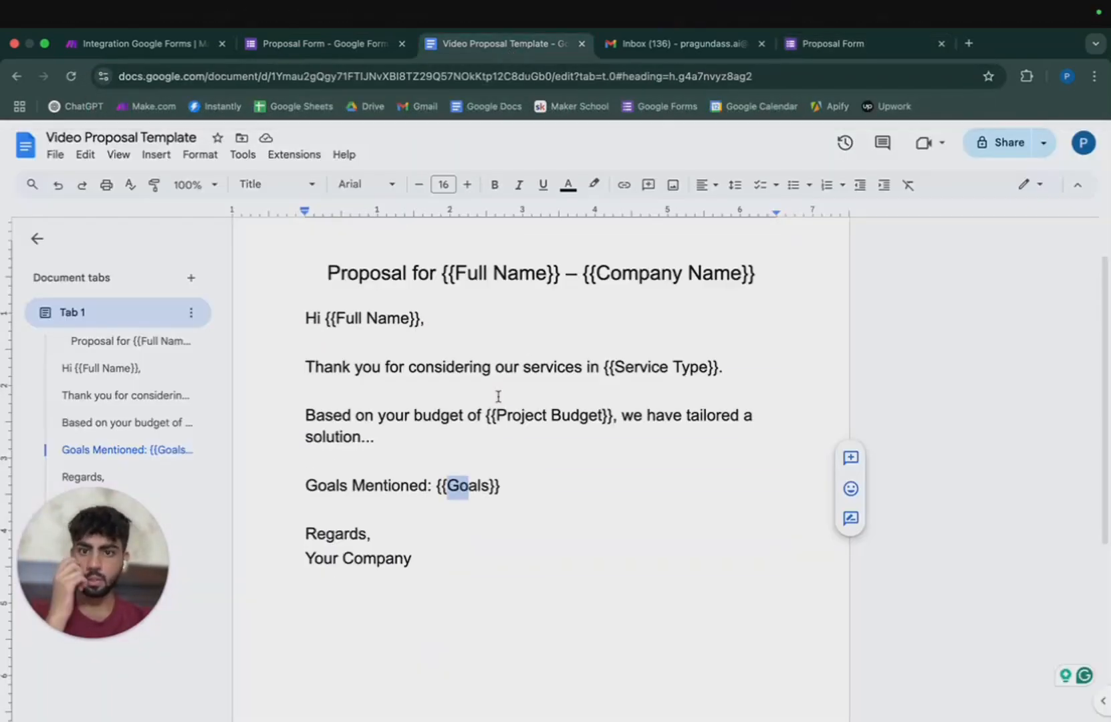
left_click(179, 52)
left_click(873, 51)
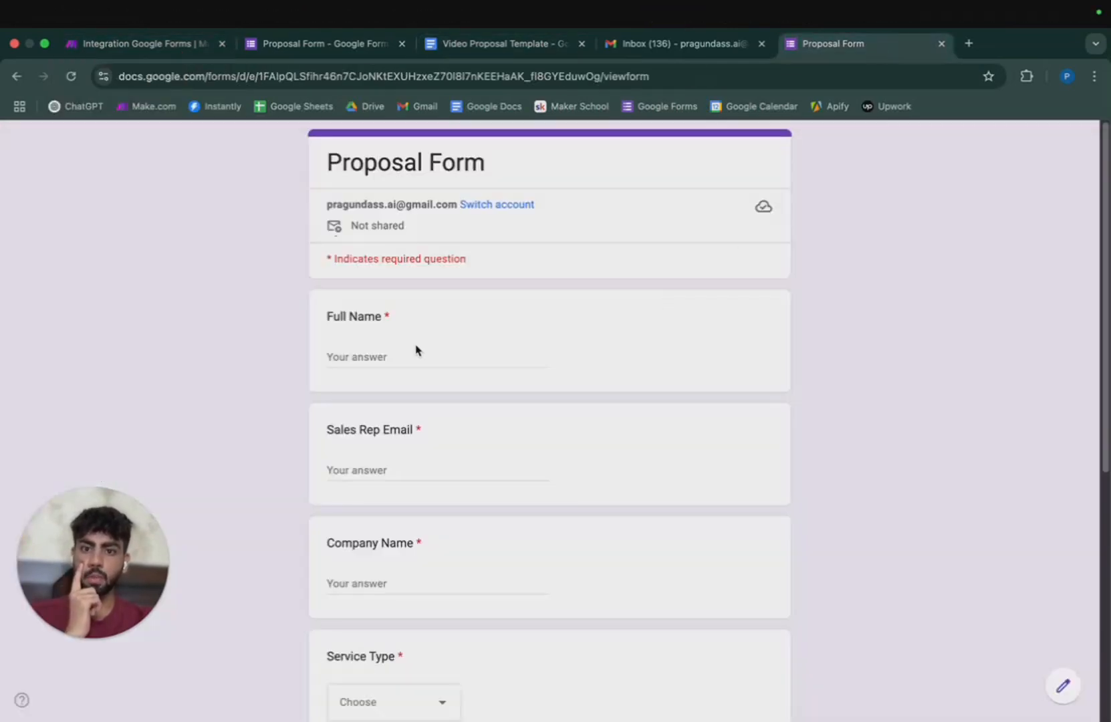
Enter the full name, the sales rep e-mail and company name 'AI Evoked'.
left_click(417, 357)
type("Pragun")
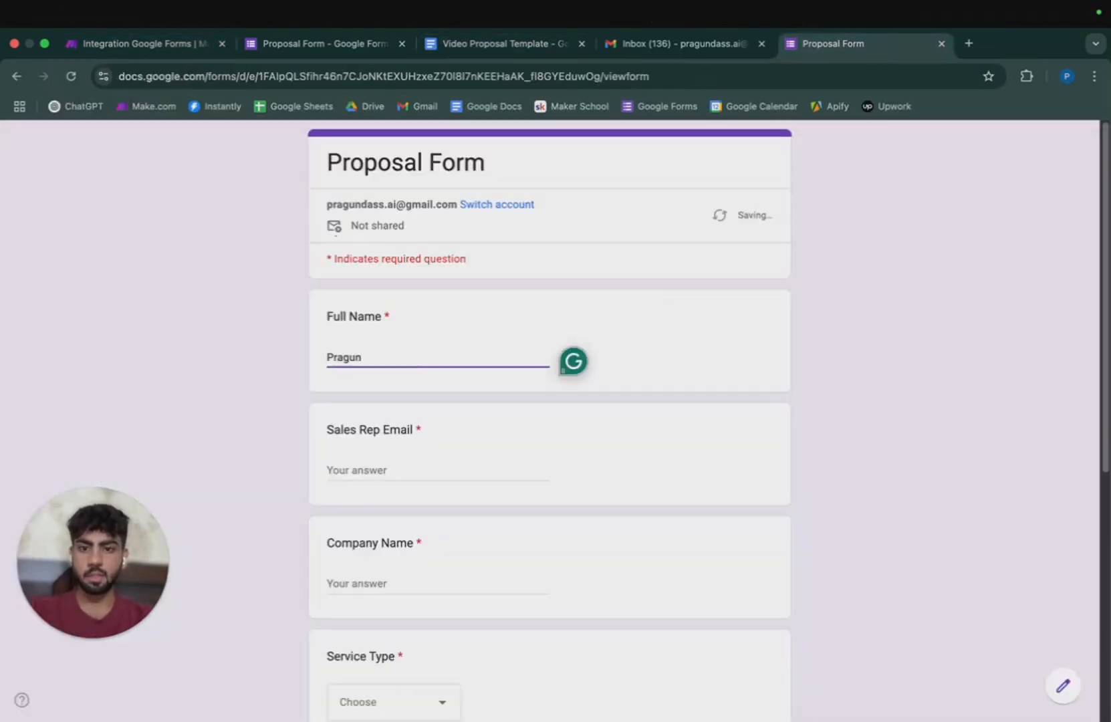
key("Tab")
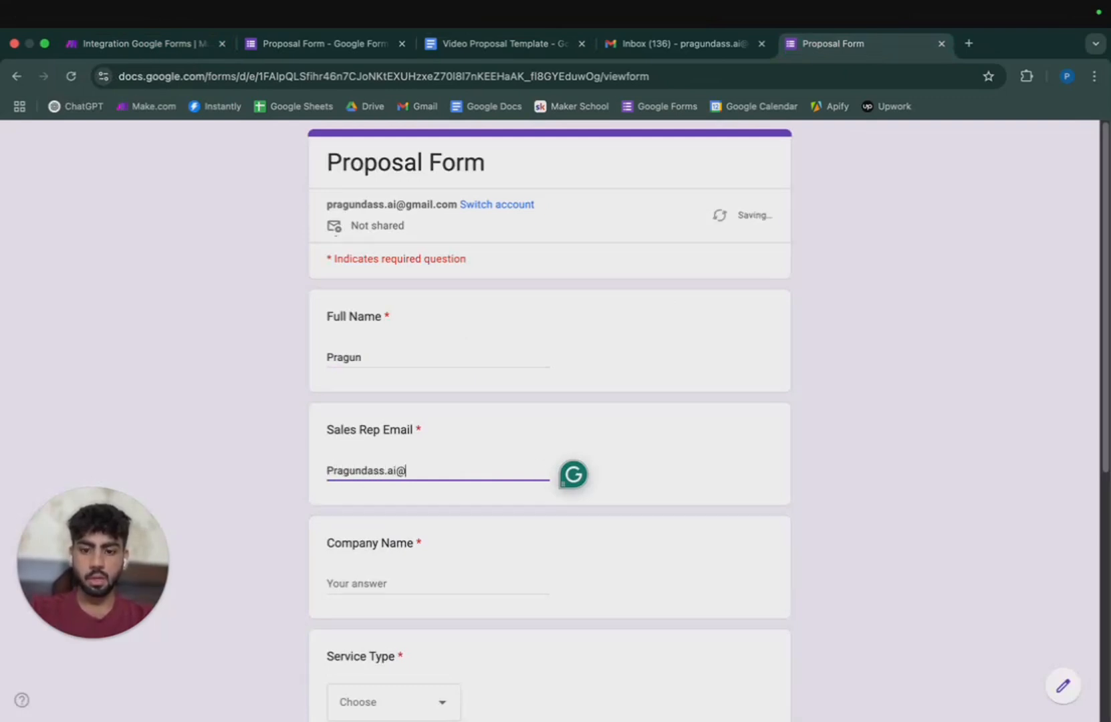
key("Tab")
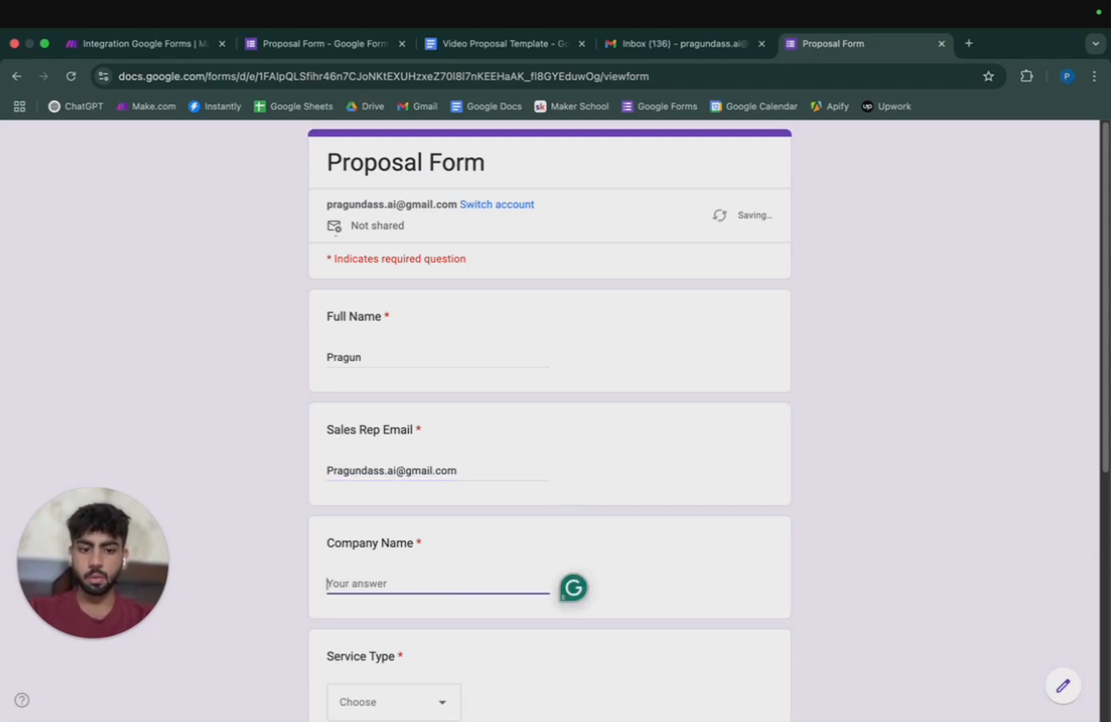
type("AI Evoked")
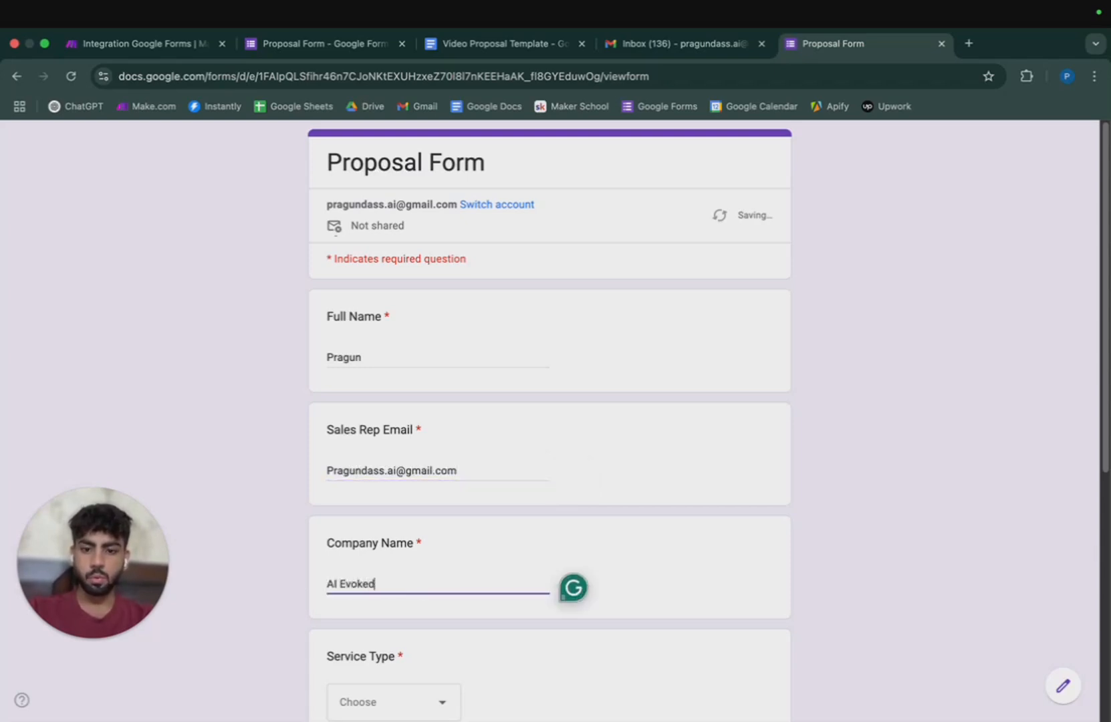
key("Tab")
Pick Servies 3 and budget 50k-1L, enter goal 'To Scale', and submit.
scroll(545, 426, "down", 5)
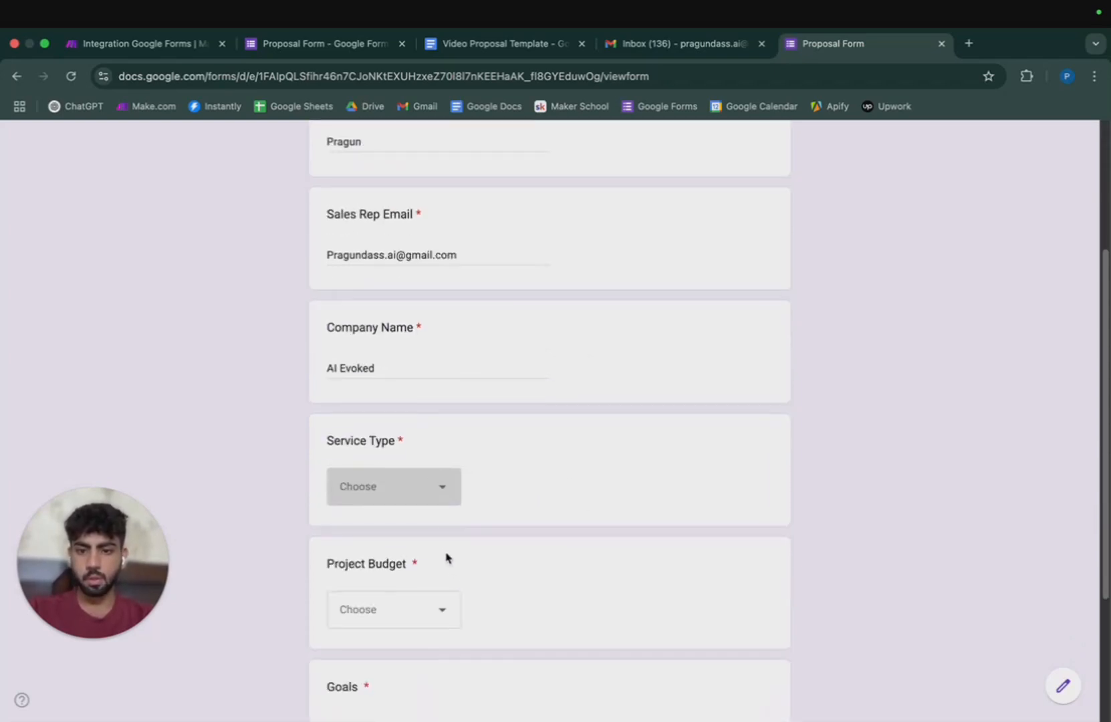
left_click(441, 496)
left_click(397, 605)
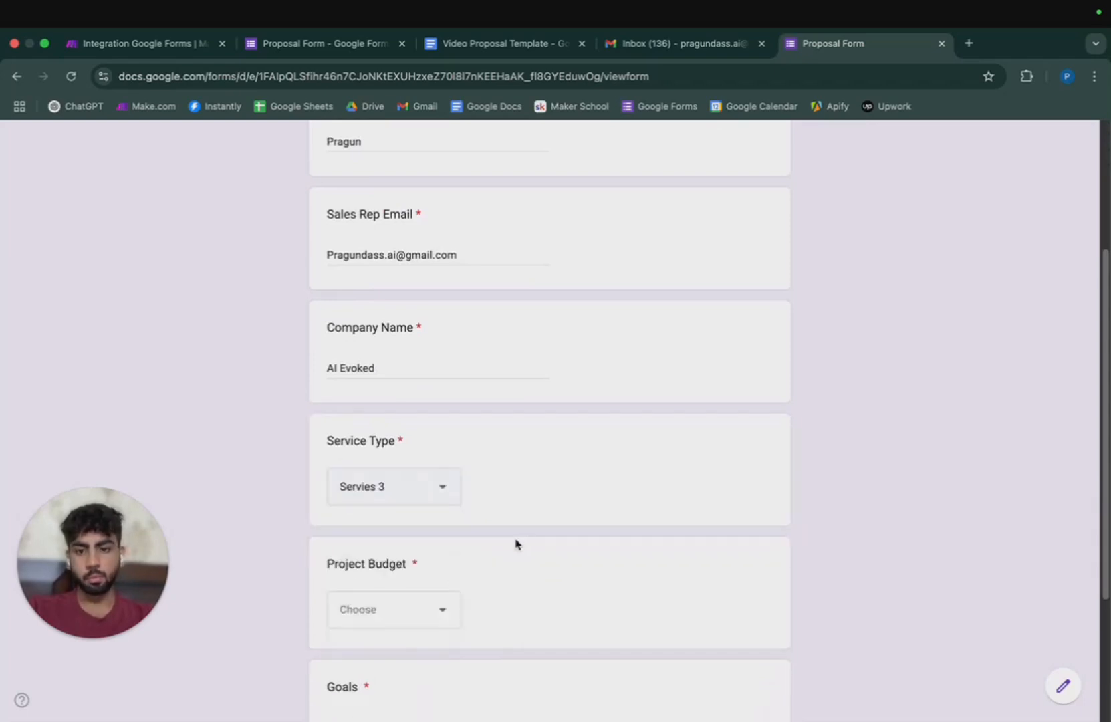
scroll(471, 451, "down", 4)
left_click(441, 428)
left_click(389, 516)
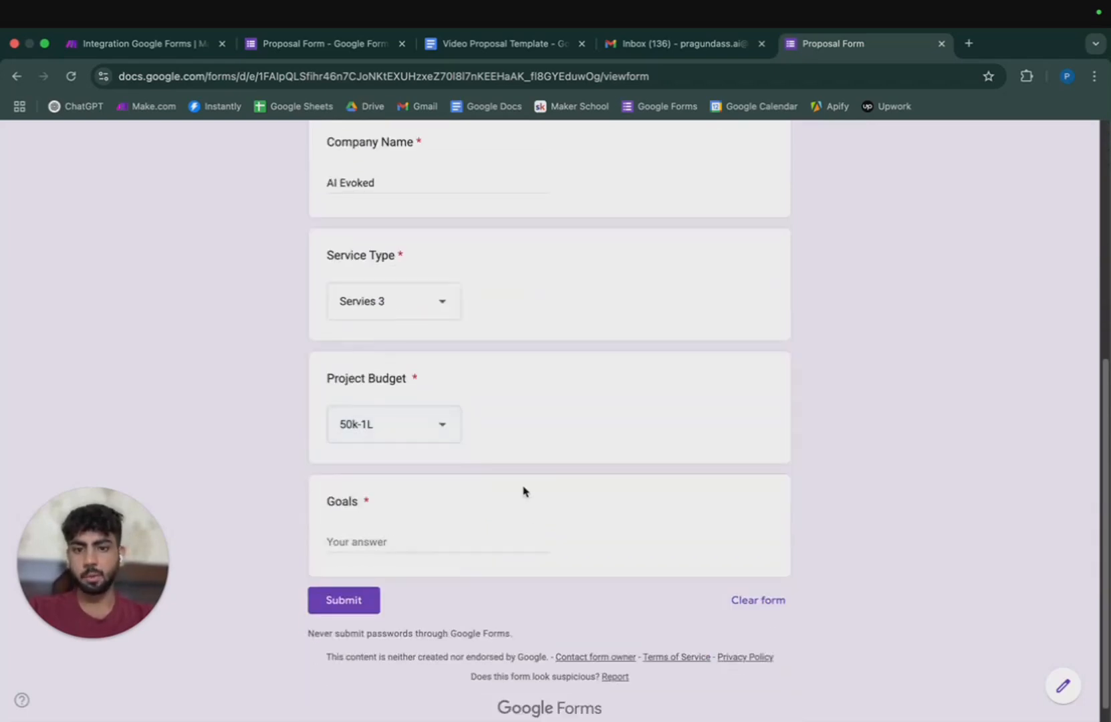
left_click(361, 542)
type("TO")
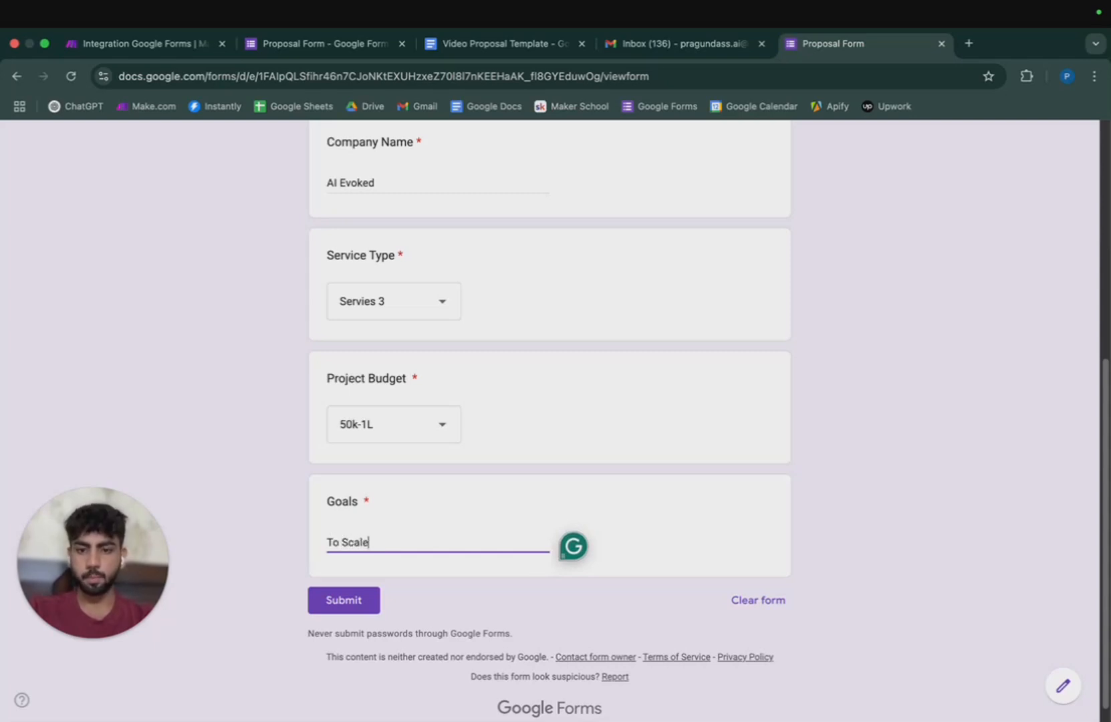
left_click(343, 600)
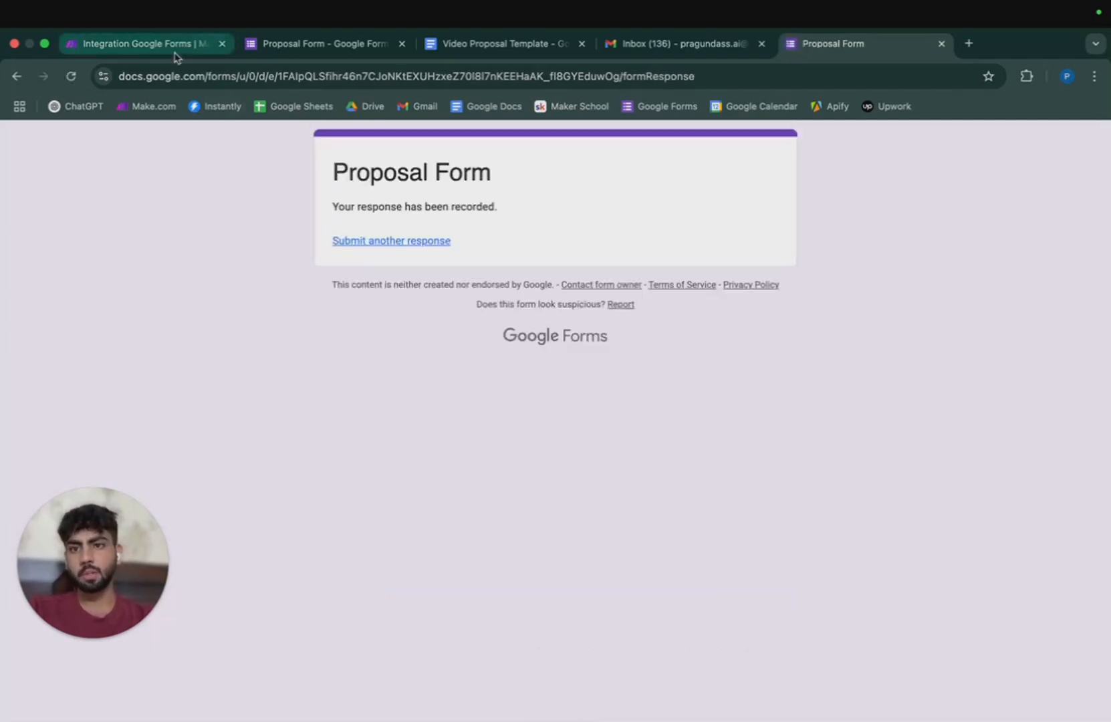
Run only the Google Forms trigger to fetch the new test response.
left_click(175, 52)
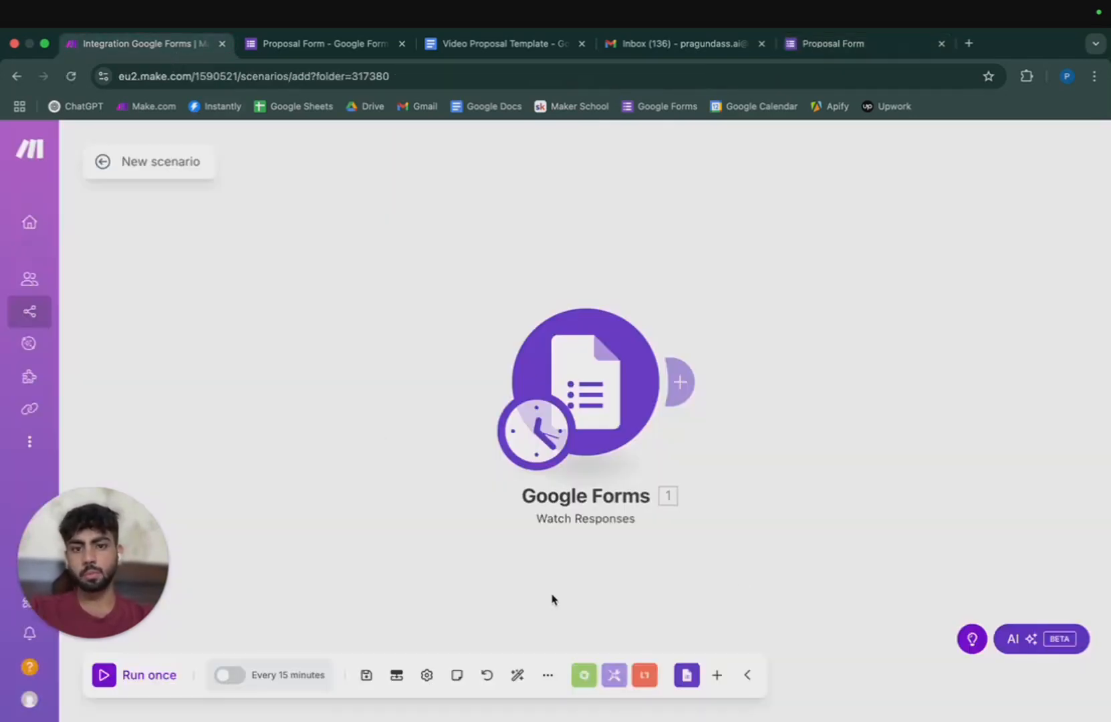
right_click(587, 384)
left_click(601, 416)
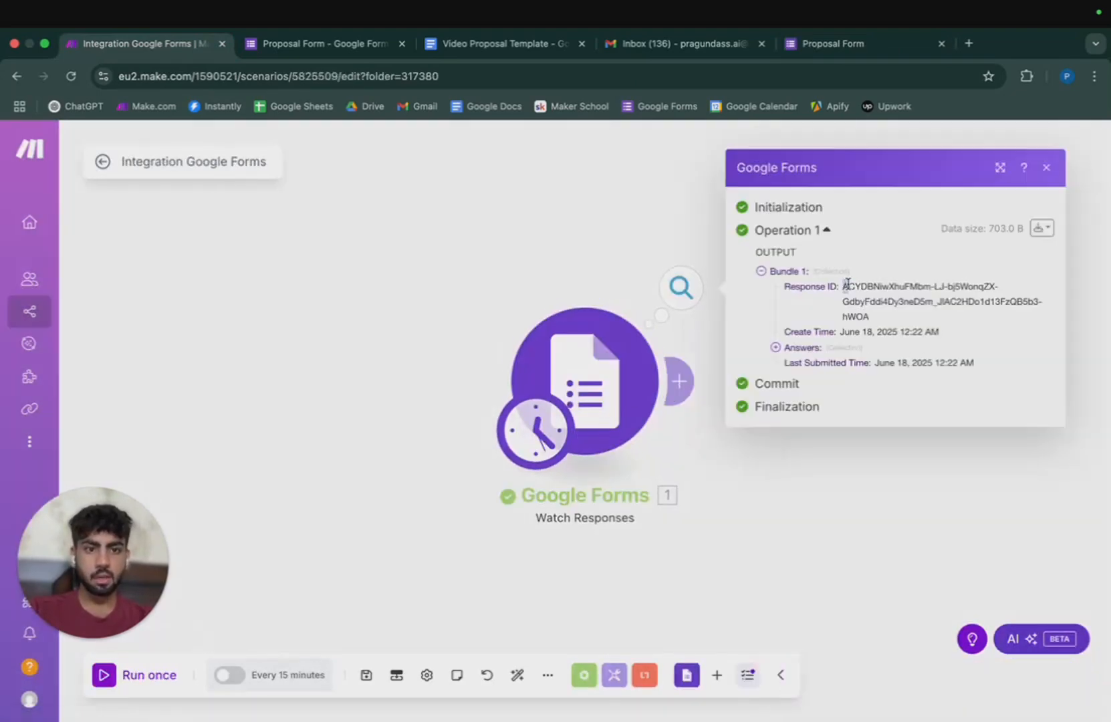
left_click_drag(842, 286, 1026, 316)
Expand the returned Answers to reveal the Company Name value 'AI Evoked'.
left_click(776, 347)
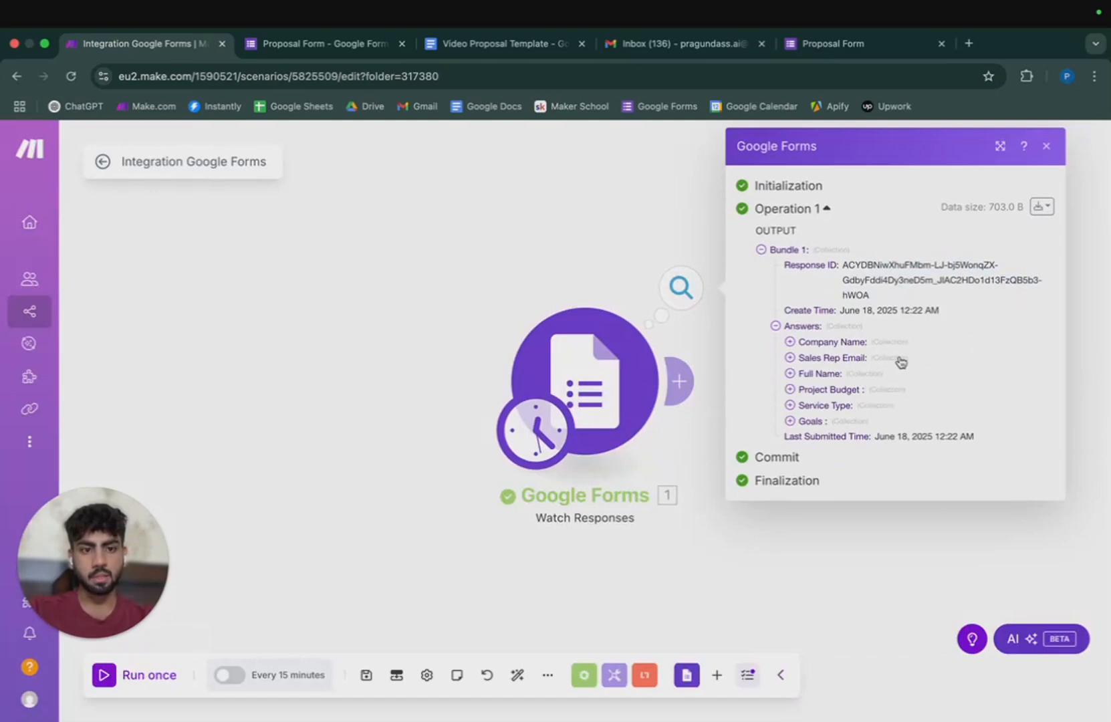
left_click(794, 343)
left_click(846, 373)
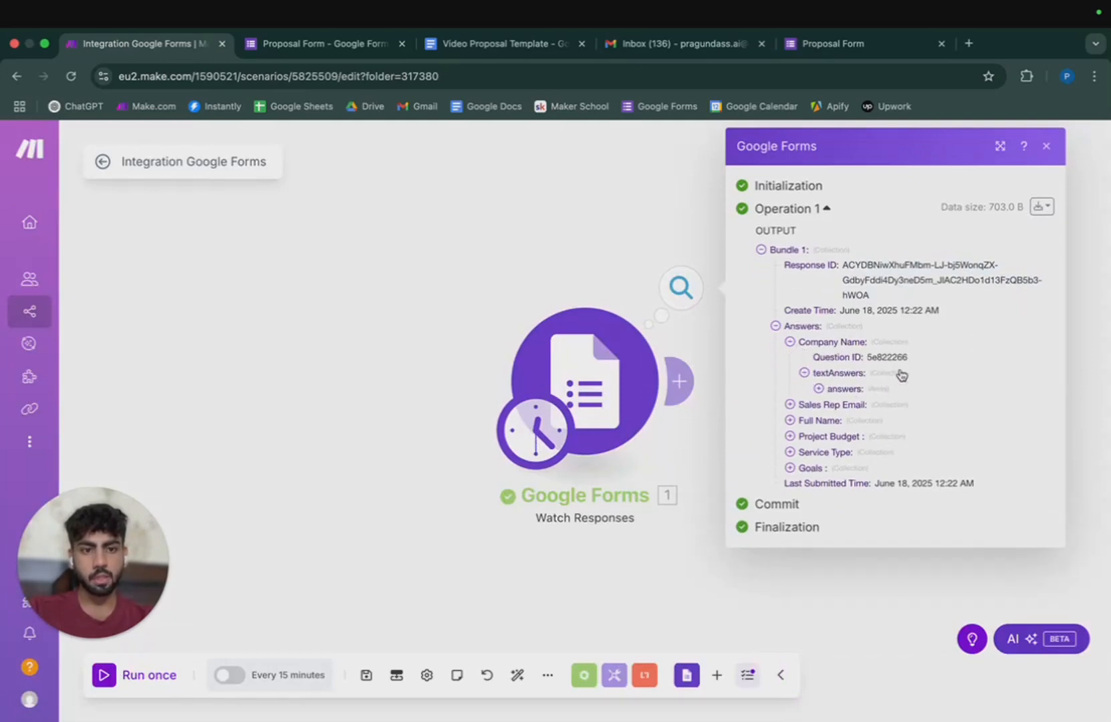
left_click(835, 389)
left_click(841, 408)
left_click_drag(883, 420, 929, 420)
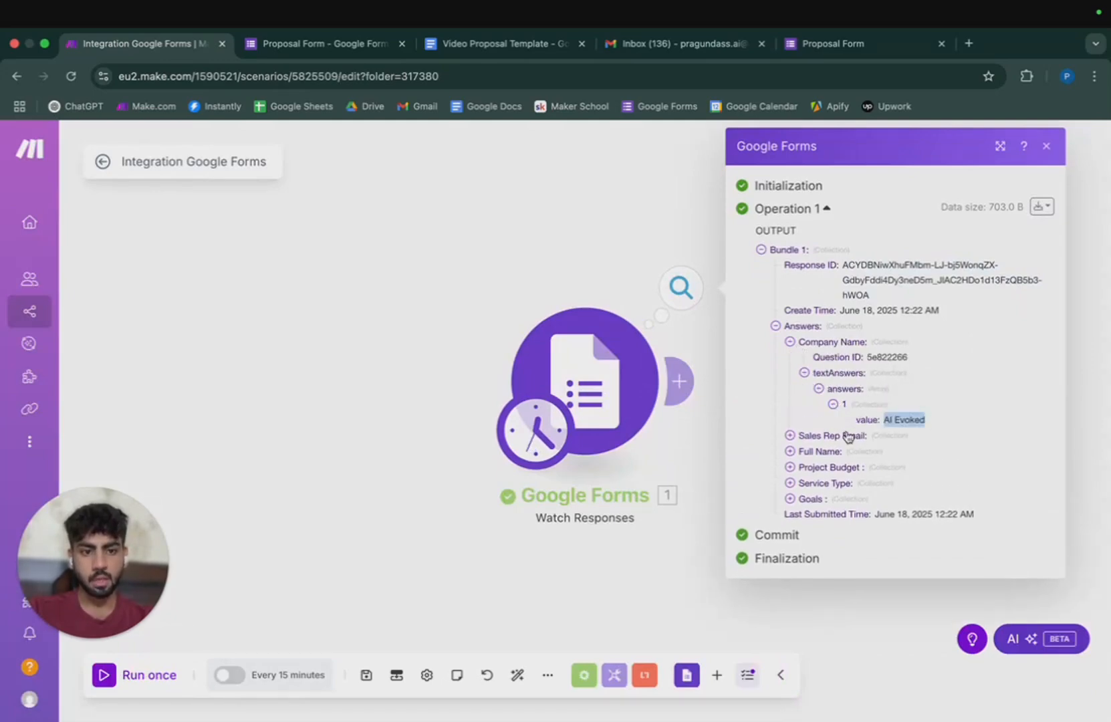
Inspect the Sales Rep Email, Full Name and Project Budget answer values.
left_click(829, 435)
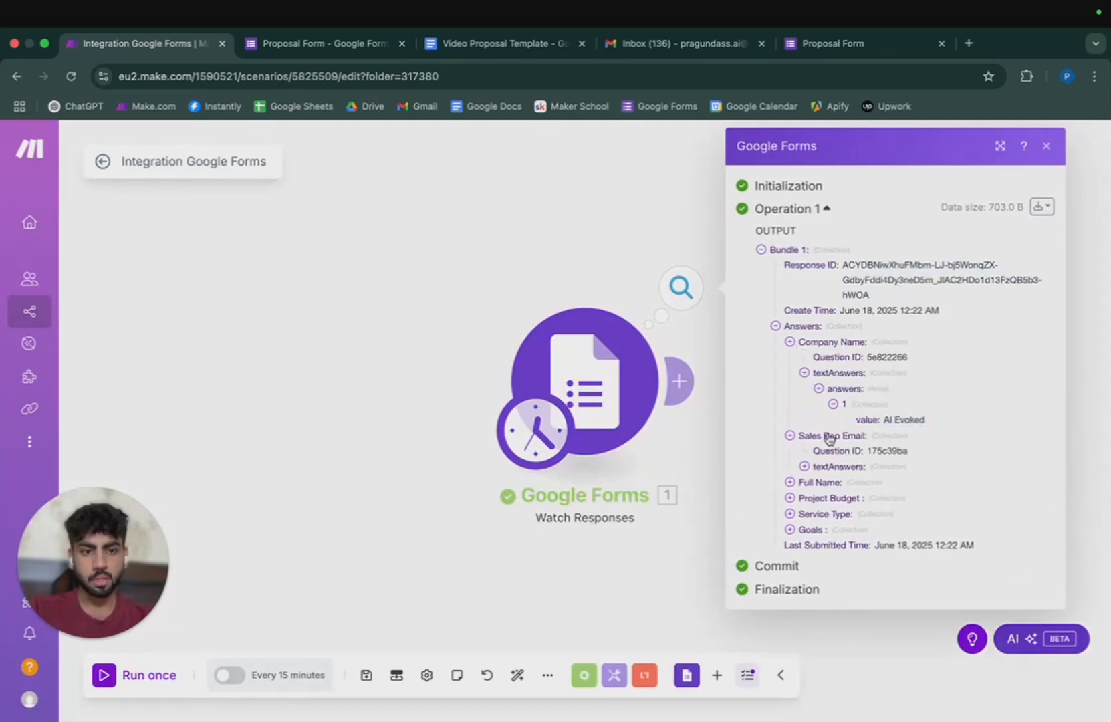
left_click(818, 484)
left_click(829, 513)
left_click(837, 528)
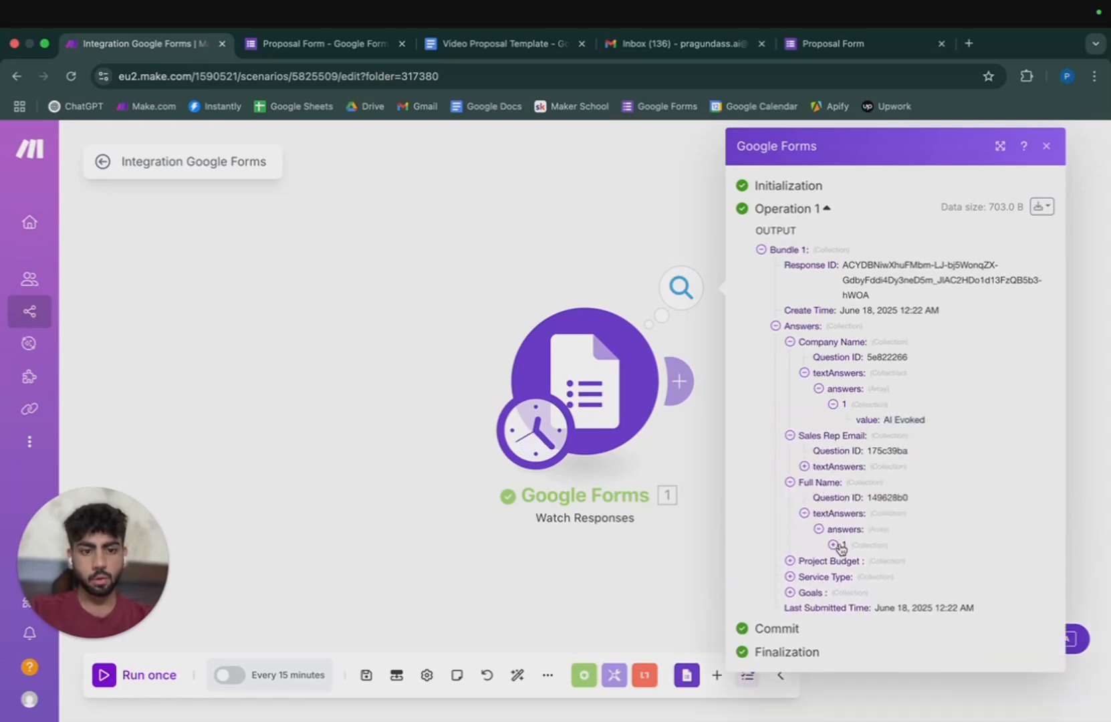
left_click(843, 544)
left_click_drag(883, 560, 967, 576)
left_click(967, 575)
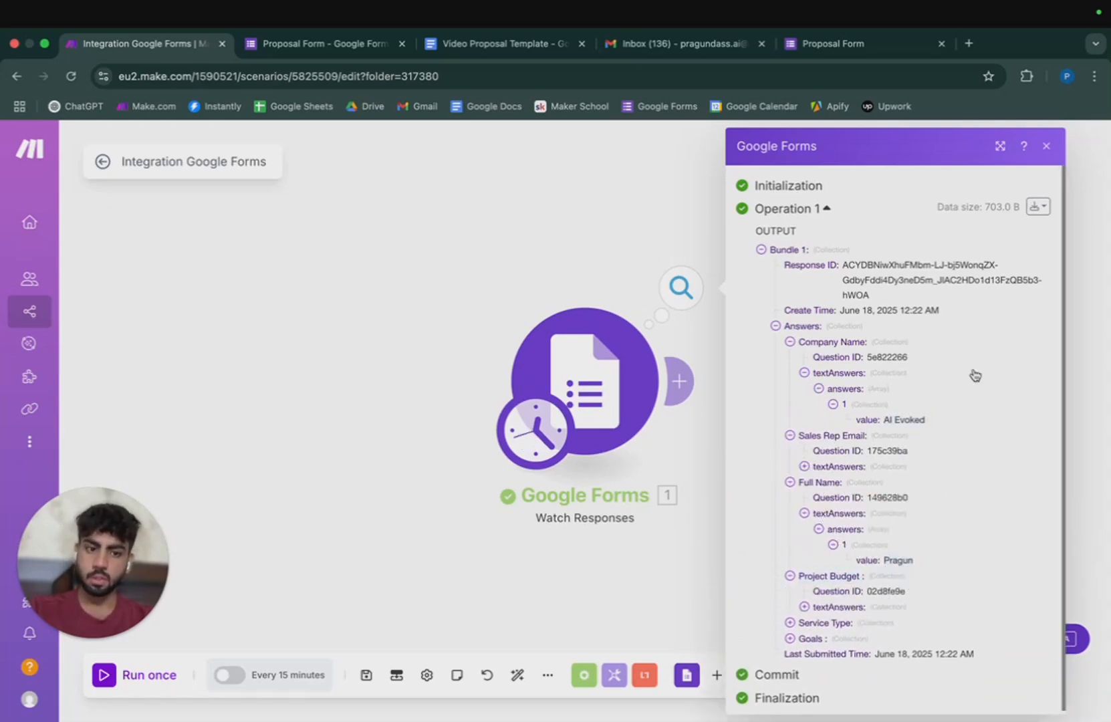
Reposition the canvas and reopen the trigger output with Answers expanded.
scroll(775, 292, "down", 1)
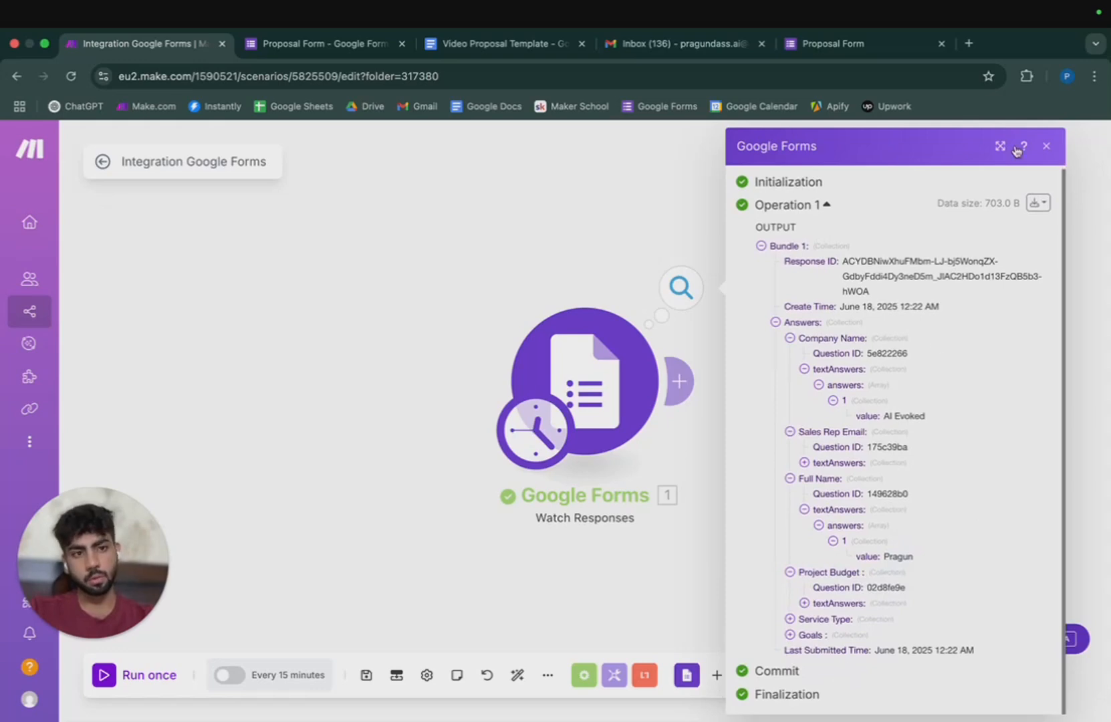
left_click(1047, 148)
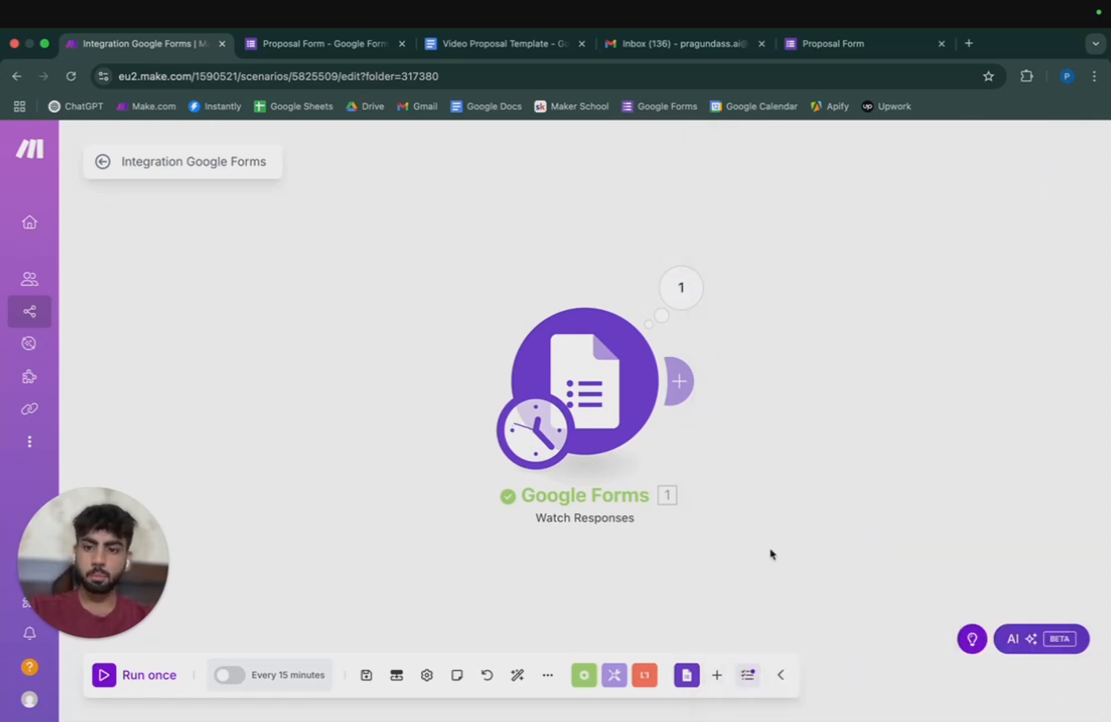
left_click_drag(771, 553, 582, 530)
left_click_drag(842, 464, 763, 503)
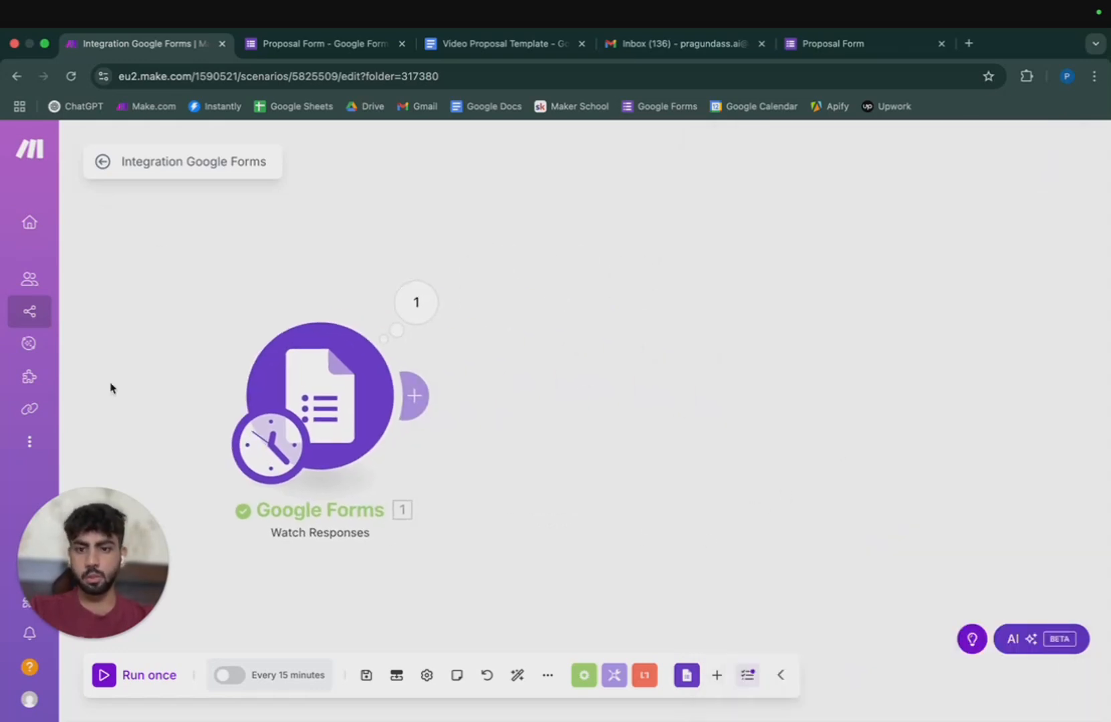
left_click(428, 317)
left_click(534, 362)
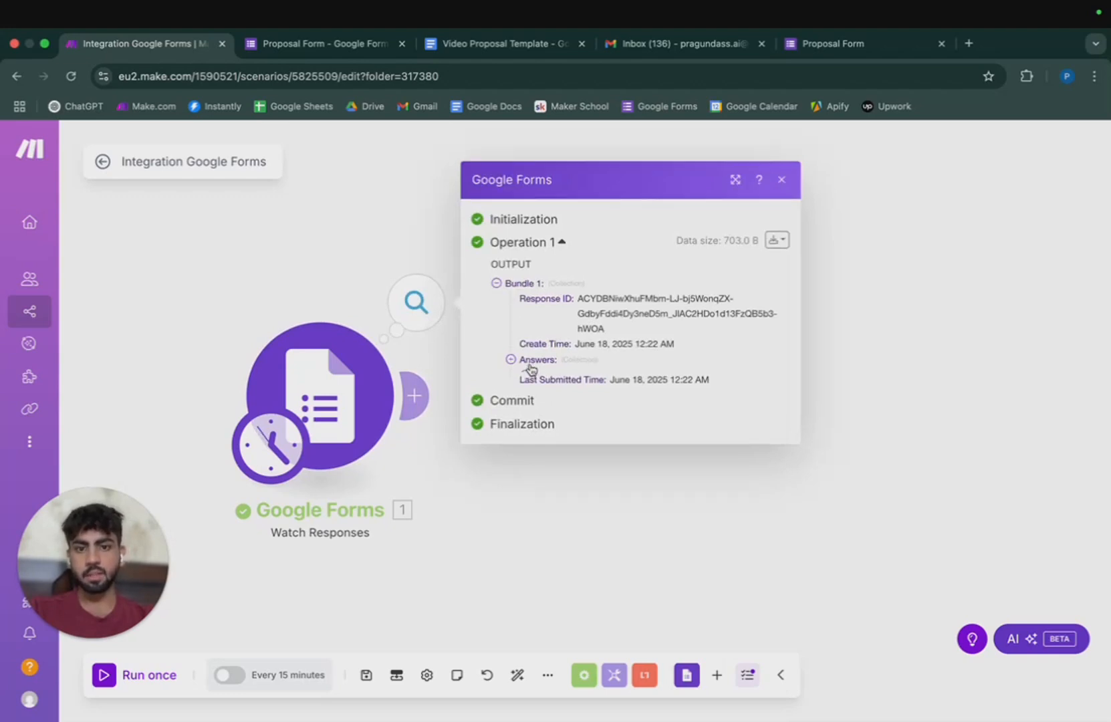
Insert a Tools 'Set multiple variables' module after the trigger, delete the empty placeholder, and open it.
left_click(781, 146)
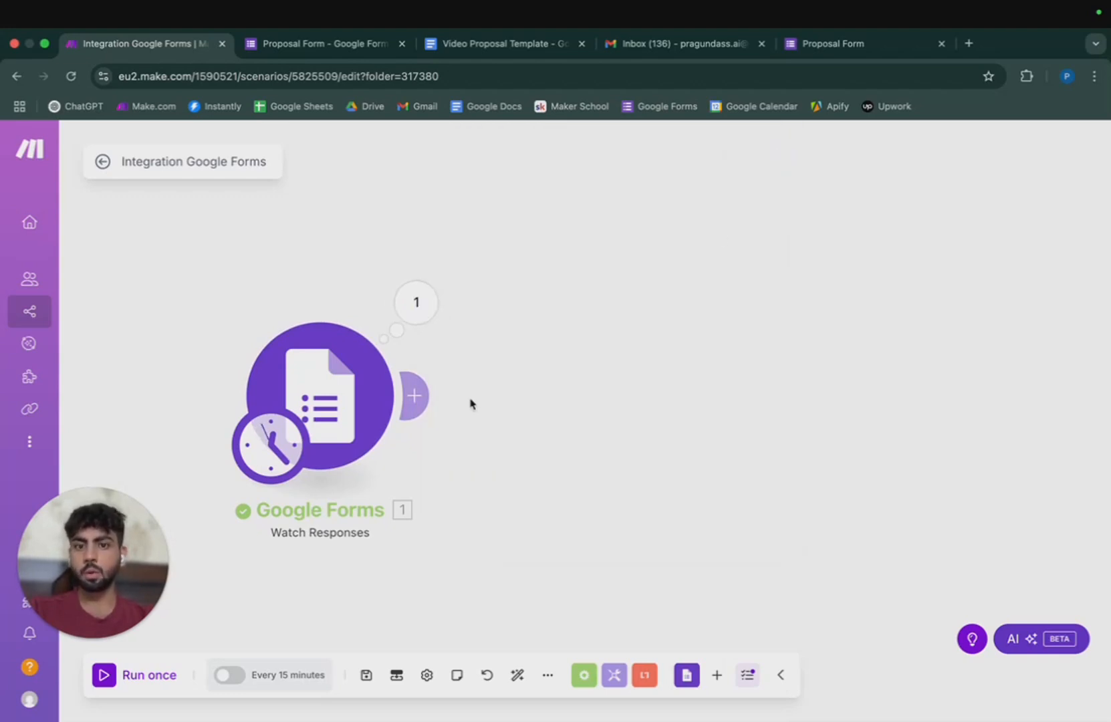
left_click(425, 402)
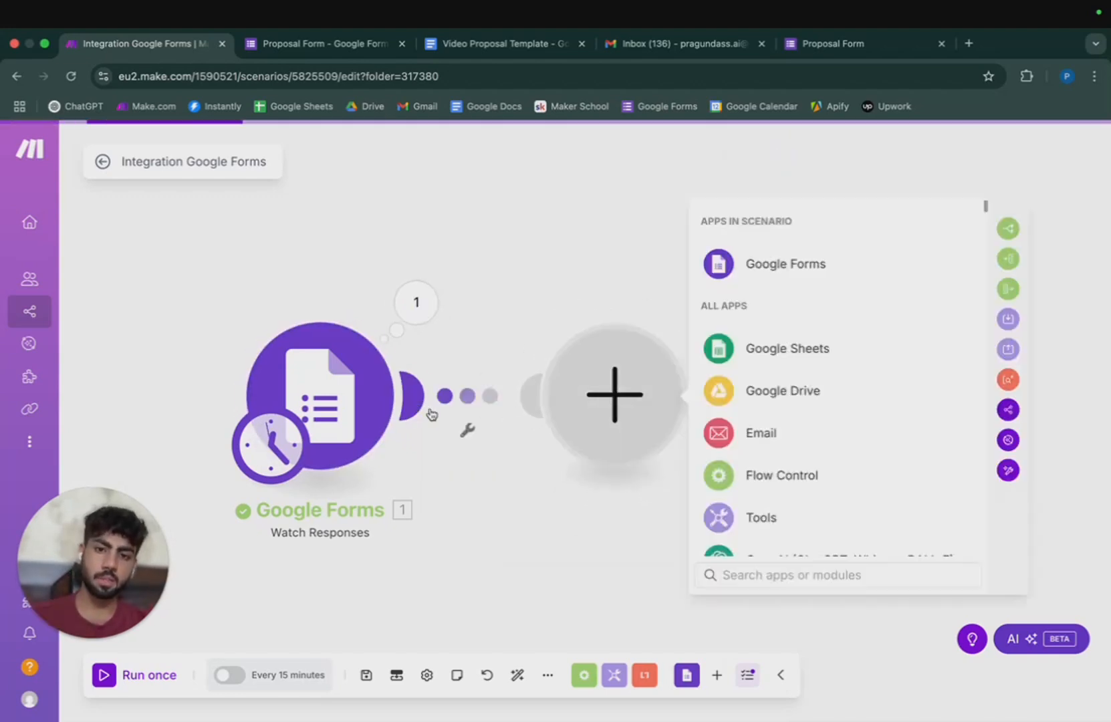
left_click(613, 677)
scroll(605, 534, "down", 3)
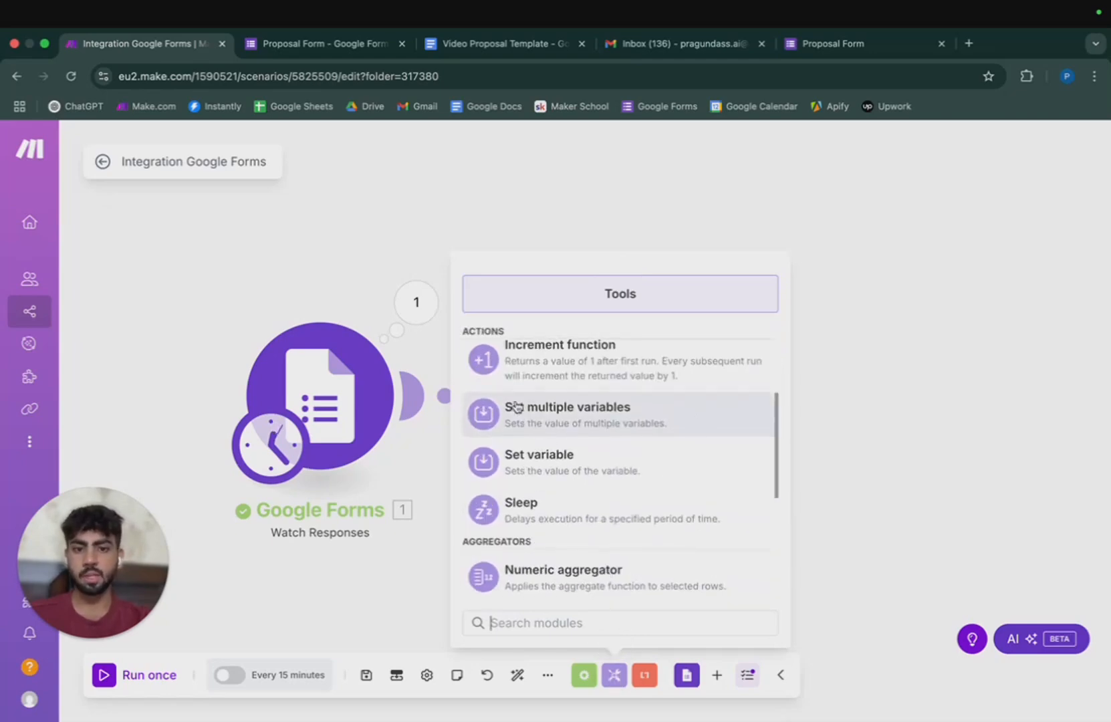
left_click(633, 420)
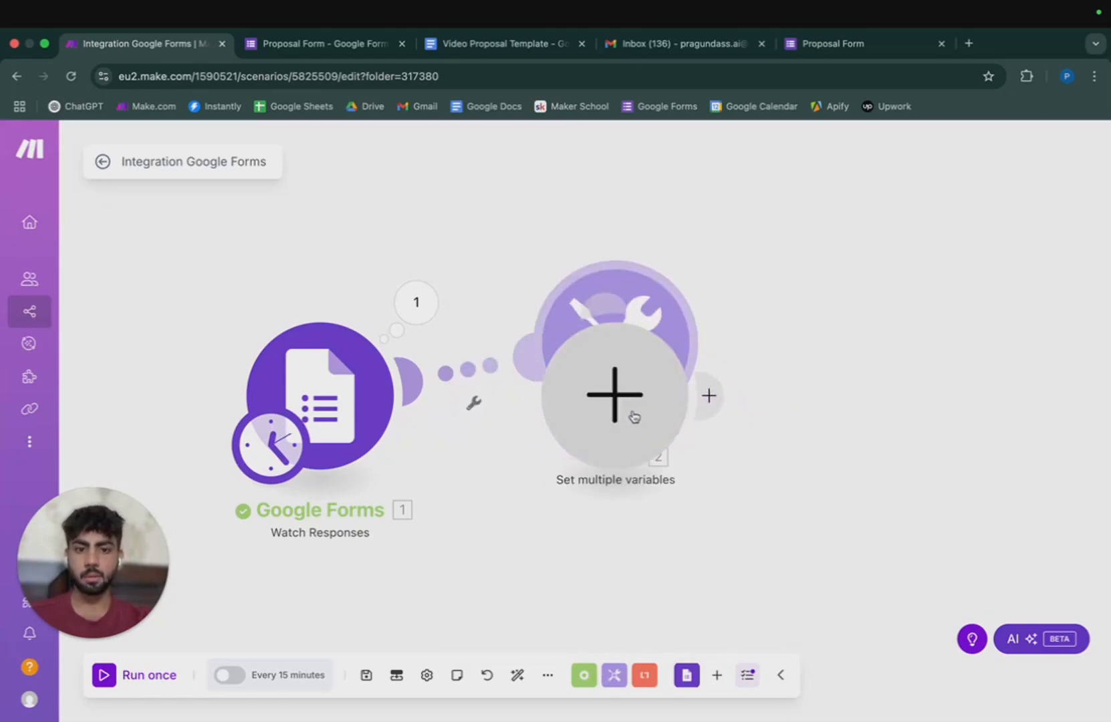
right_click(623, 405)
left_click(661, 453)
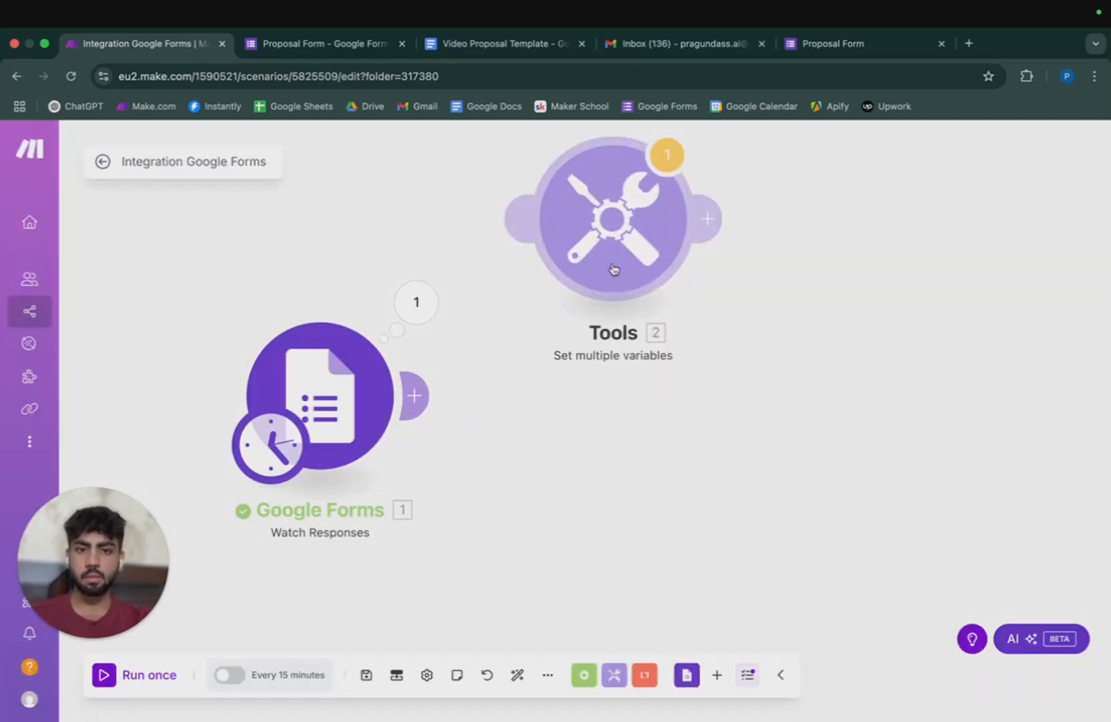
left_click(608, 401)
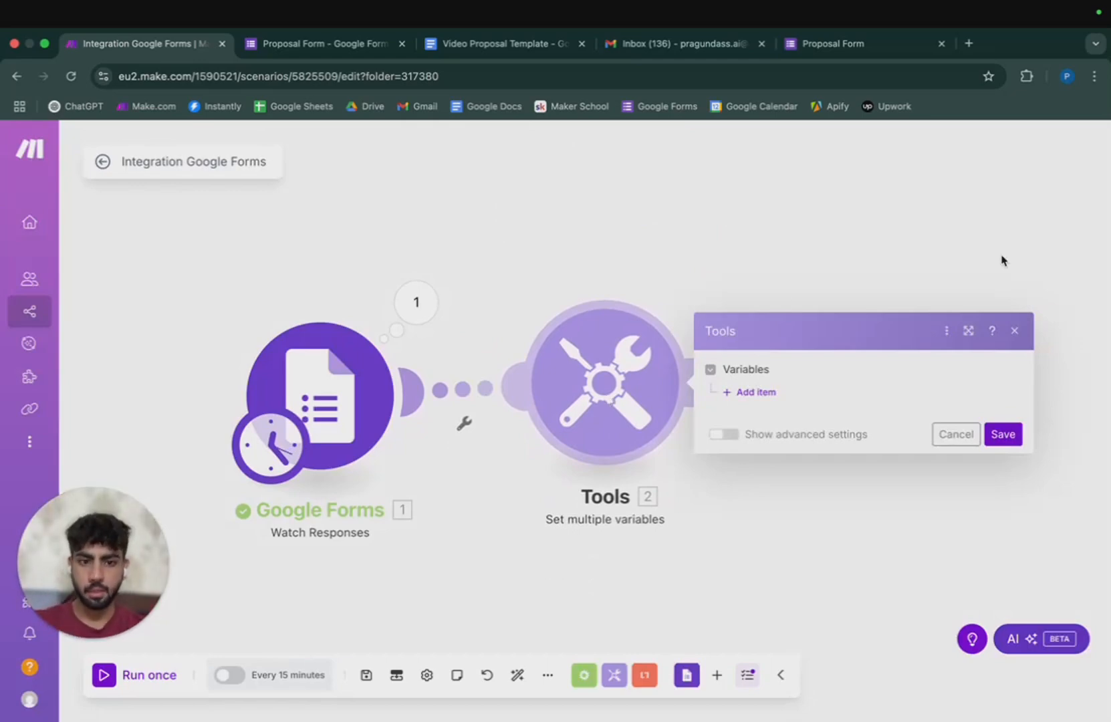
Create a 'Full Name' variable mapped to the Full Name textAnswers value.
left_click(752, 392)
left_click(815, 359)
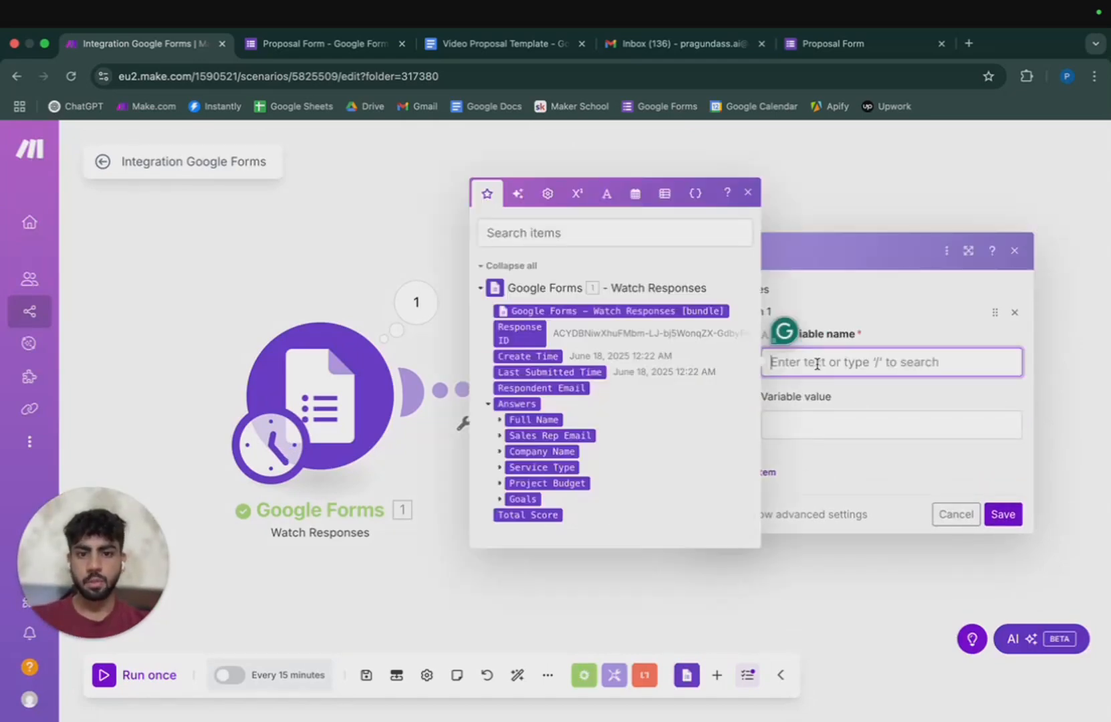
left_click(500, 420)
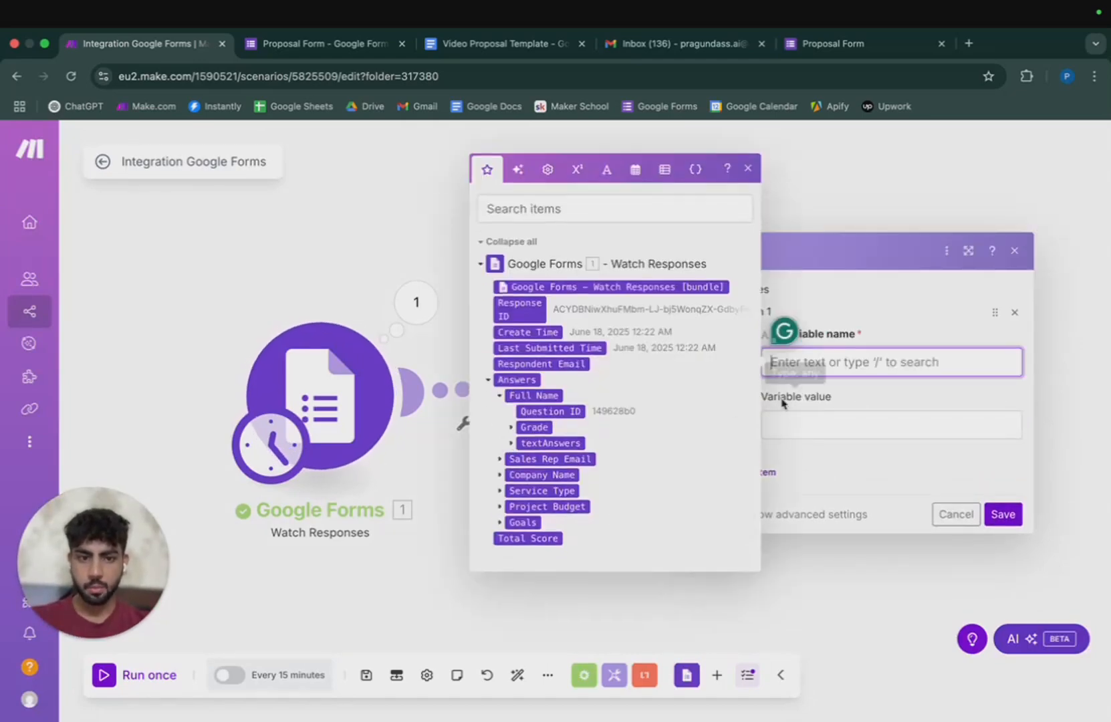
type("Full Name")
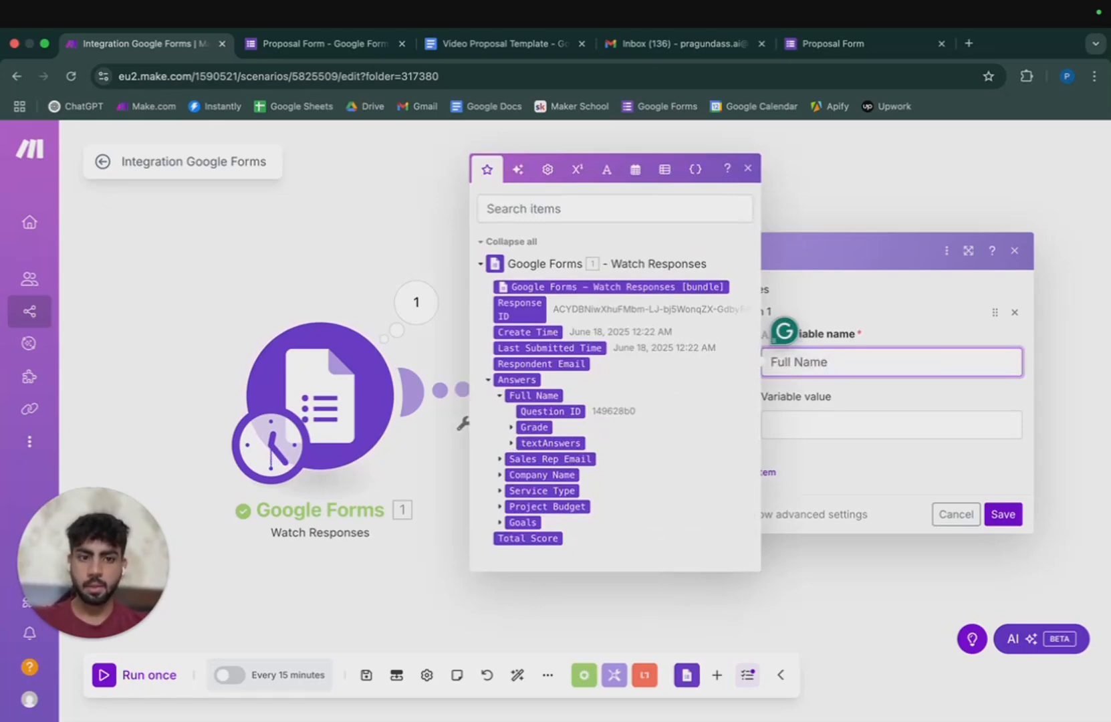
left_click(837, 433)
left_click(511, 497)
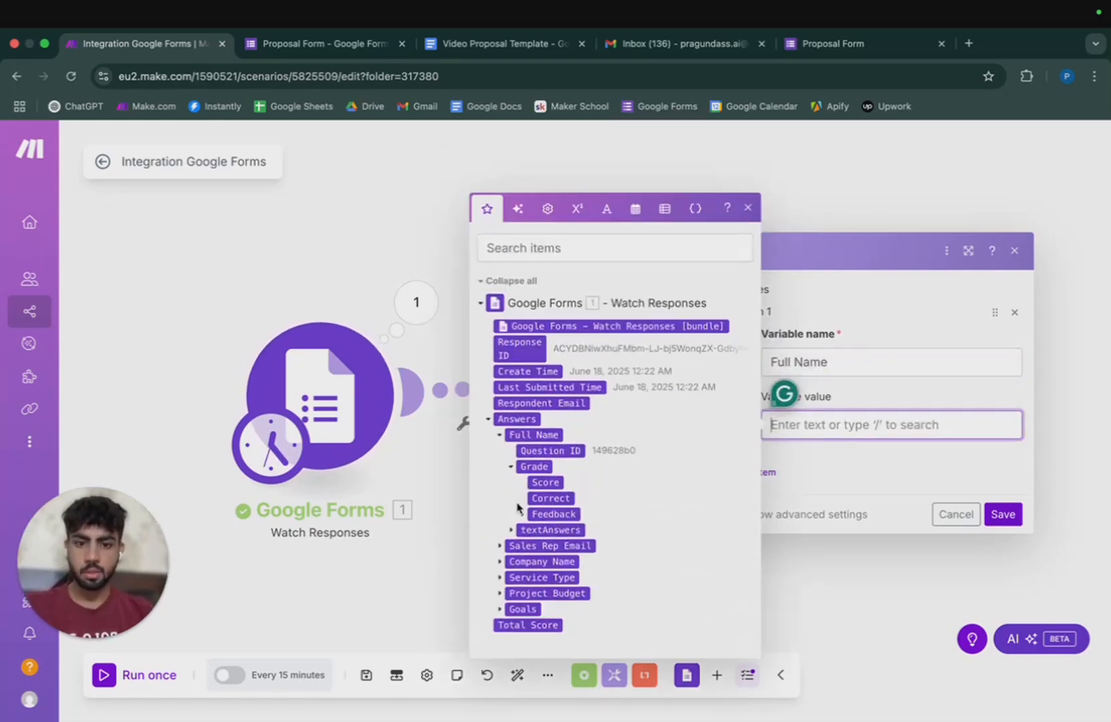
left_click(522, 518)
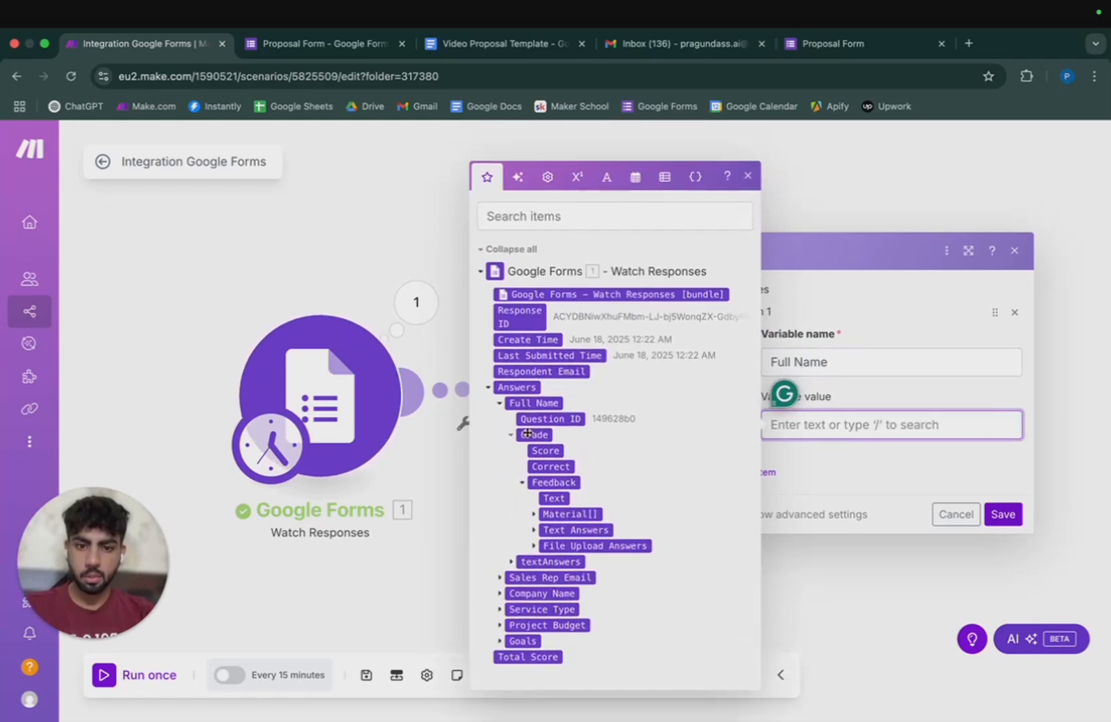
left_click(534, 530)
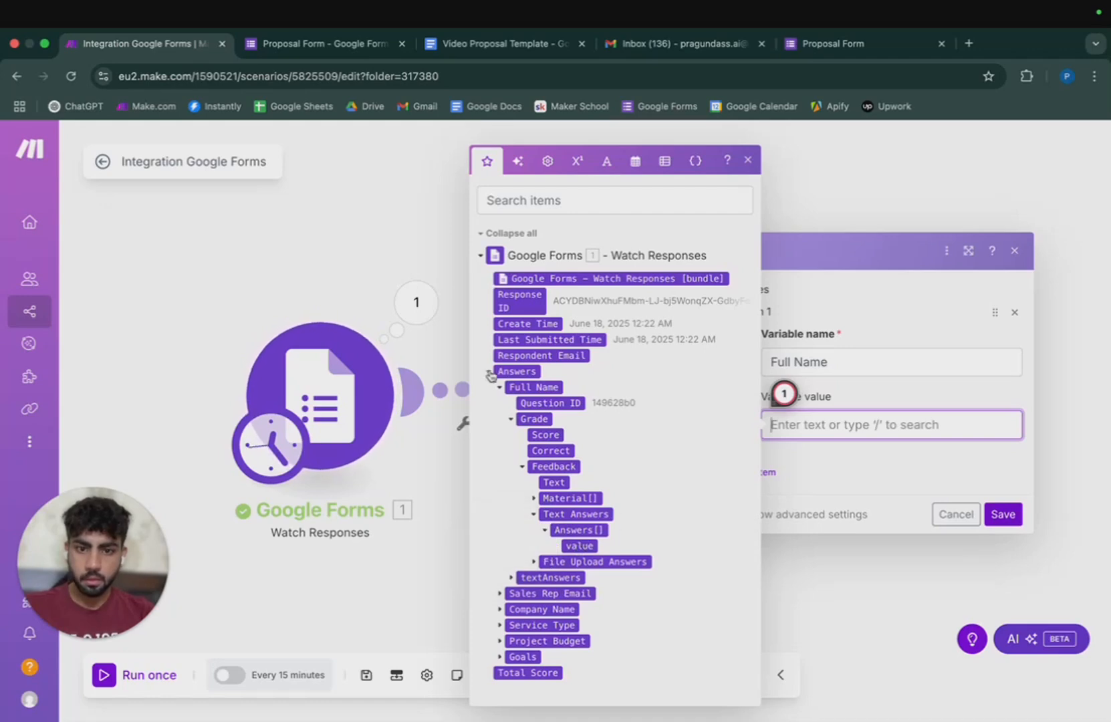
left_click(511, 420)
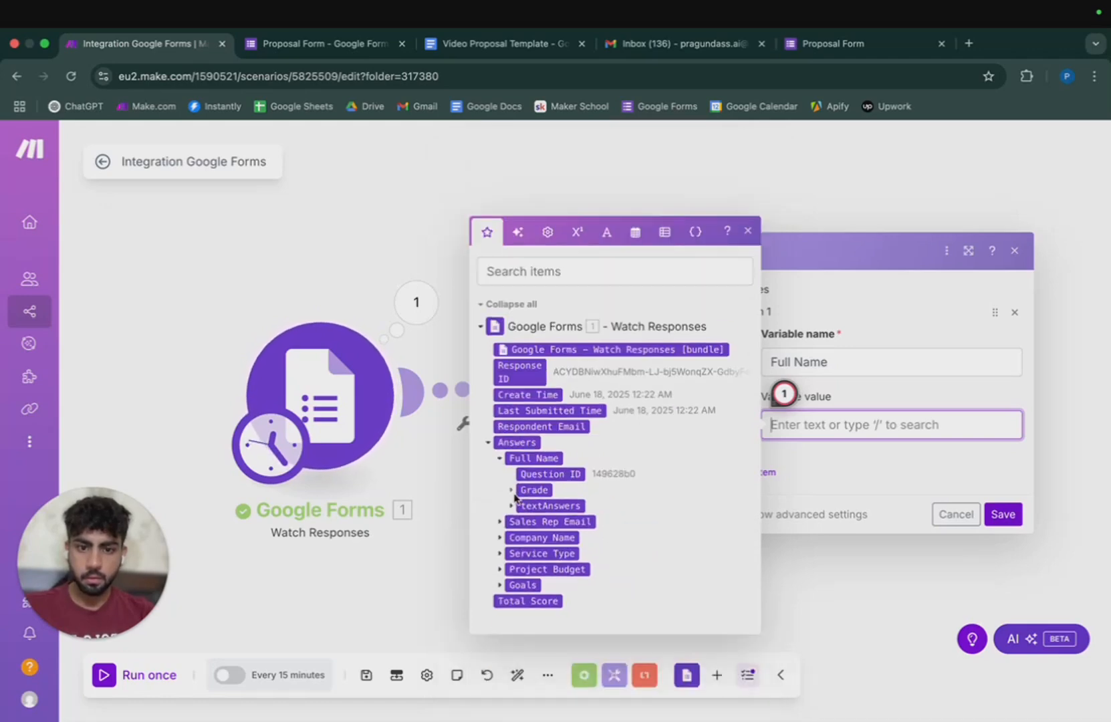
left_click(512, 493)
left_click(512, 528)
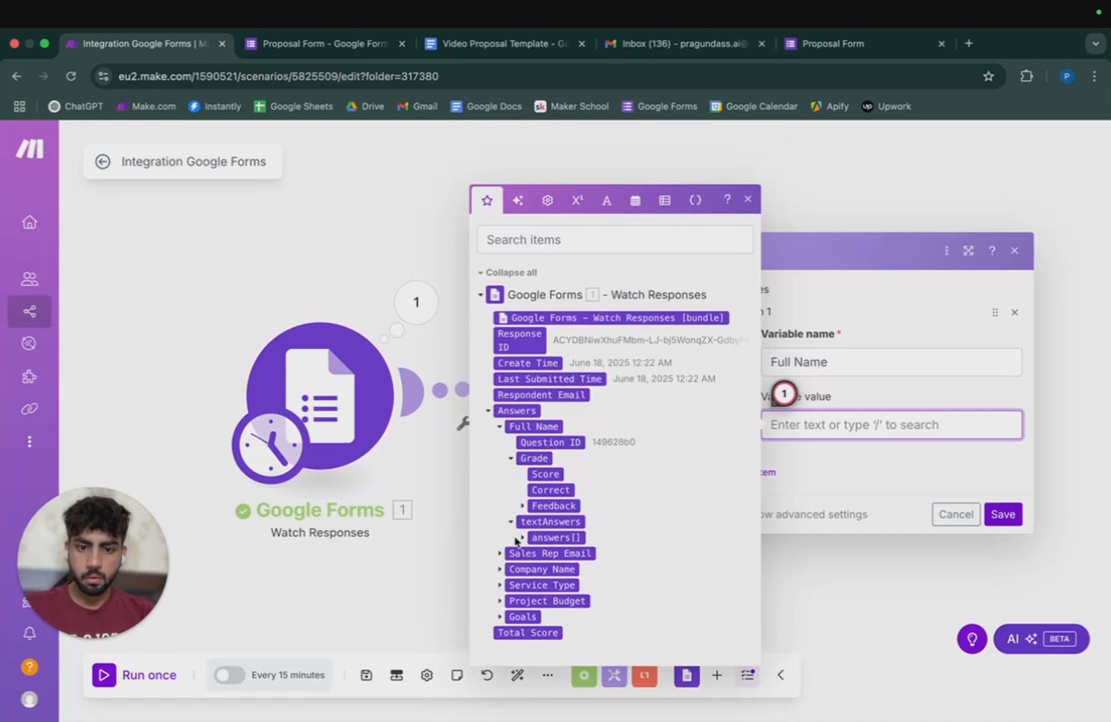
left_click(522, 535)
left_click(556, 546)
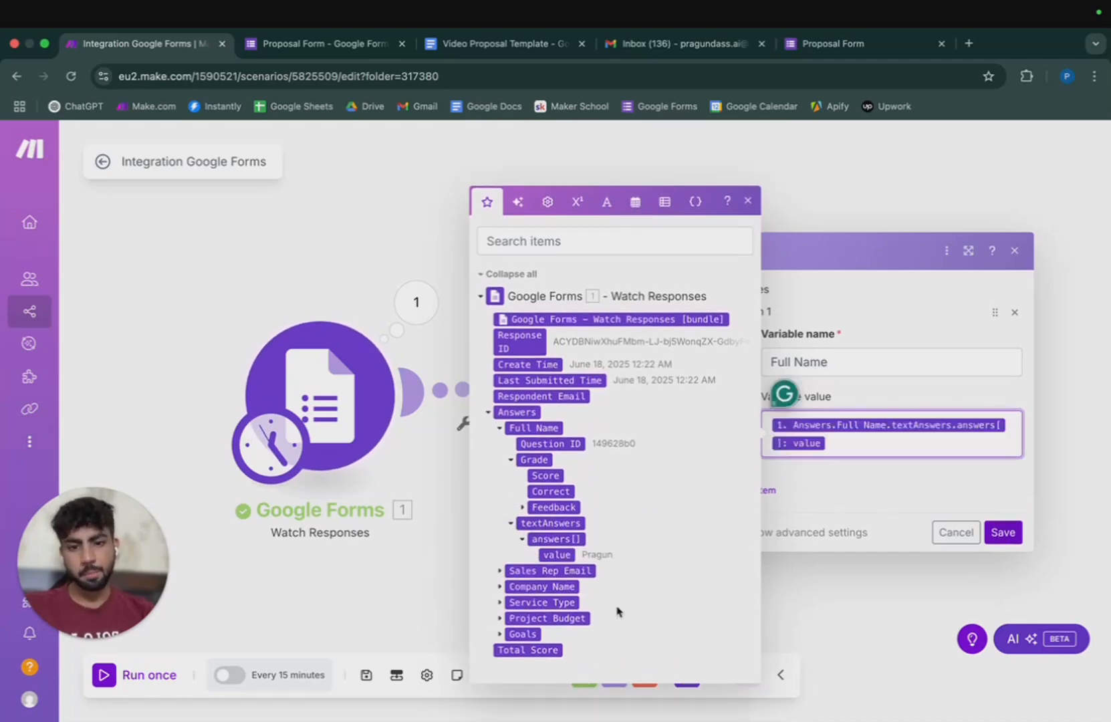
left_click(820, 479)
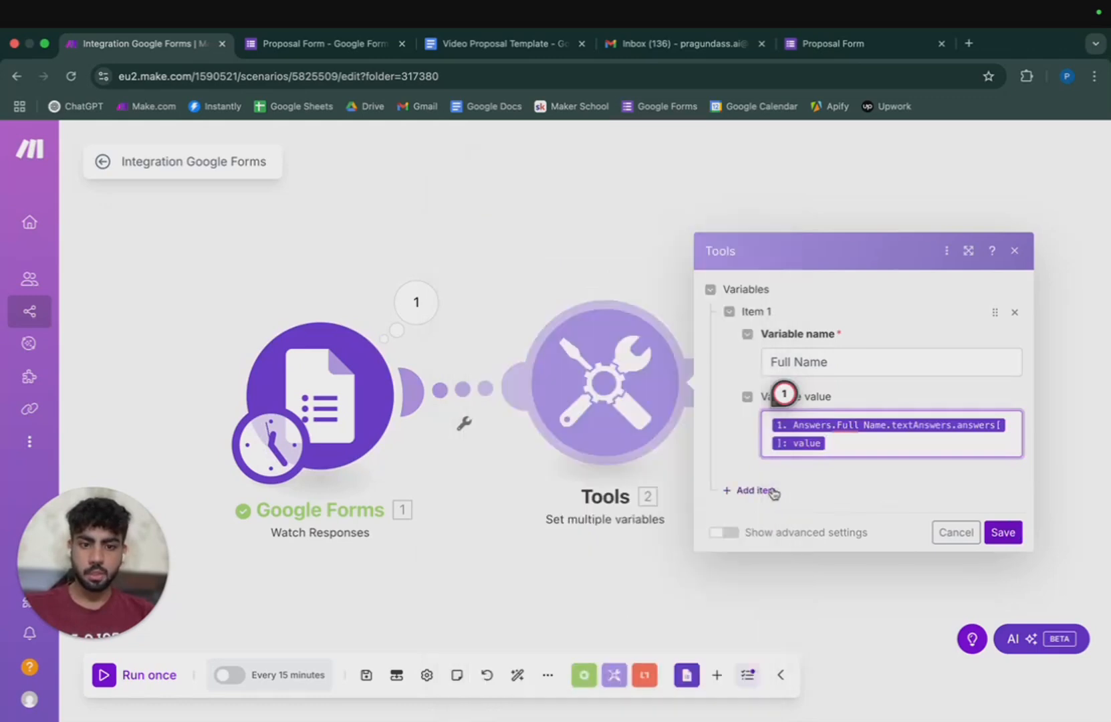
Add a 'Sales Rep Email' variable mapped to its form answer, plus a blank third item.
left_click(744, 489)
left_click(869, 450)
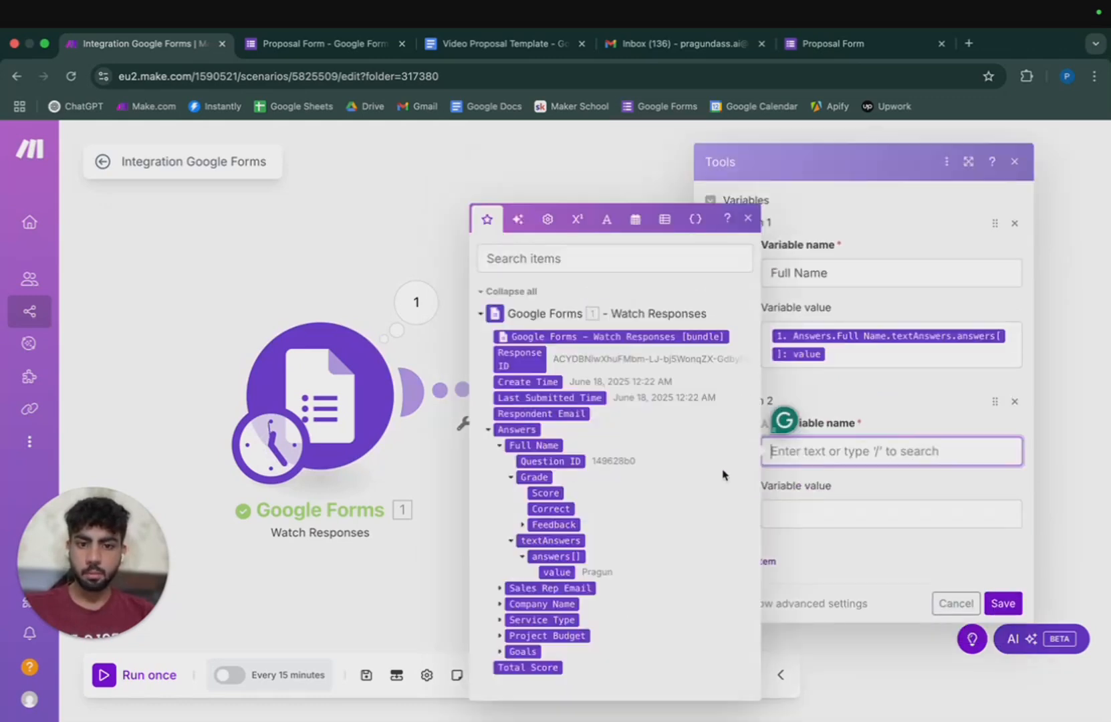
left_click(498, 445)
type("Sales Rep Email")
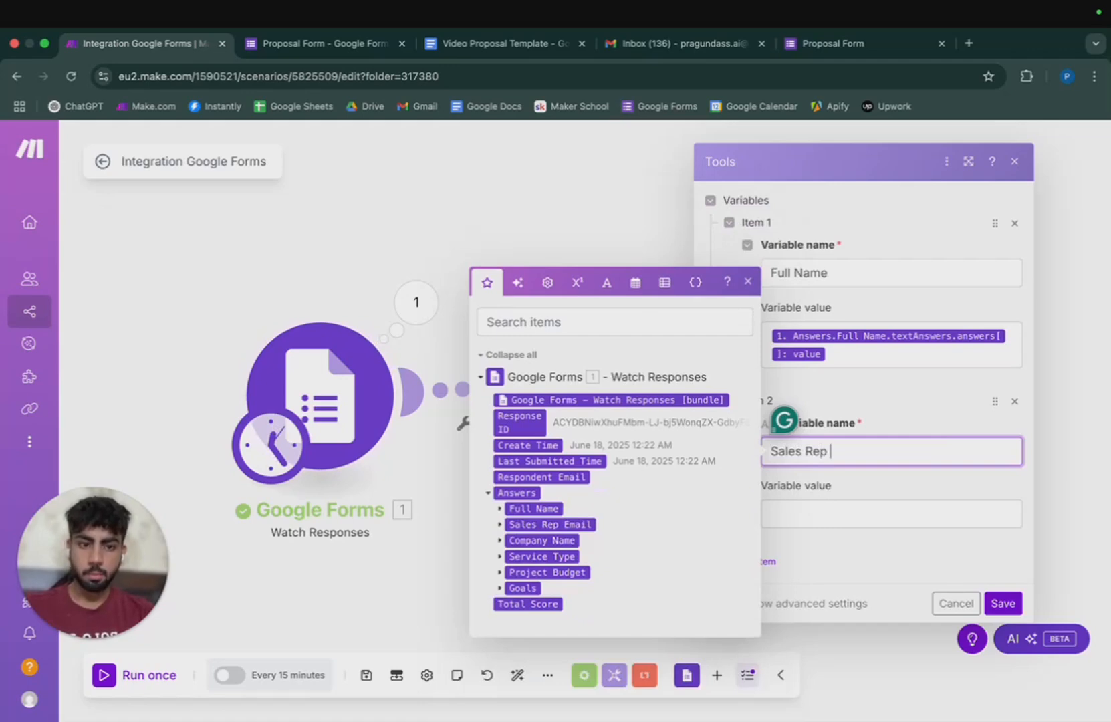
left_click(500, 525)
left_click(513, 546)
left_click(526, 556)
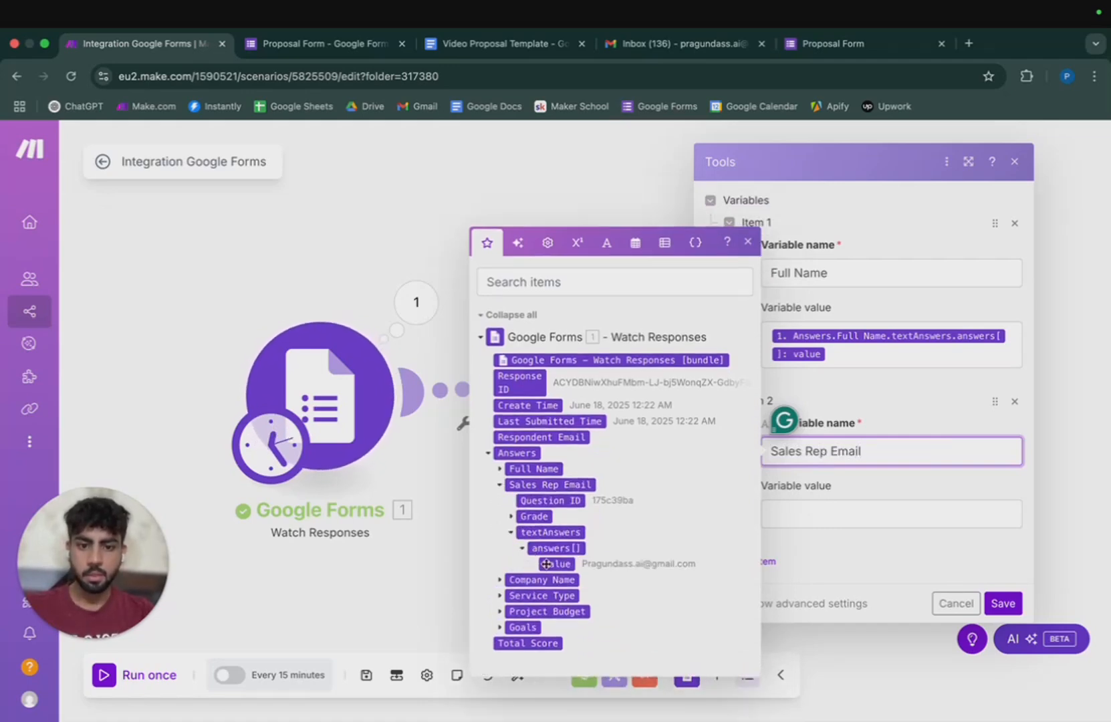
left_click(831, 516)
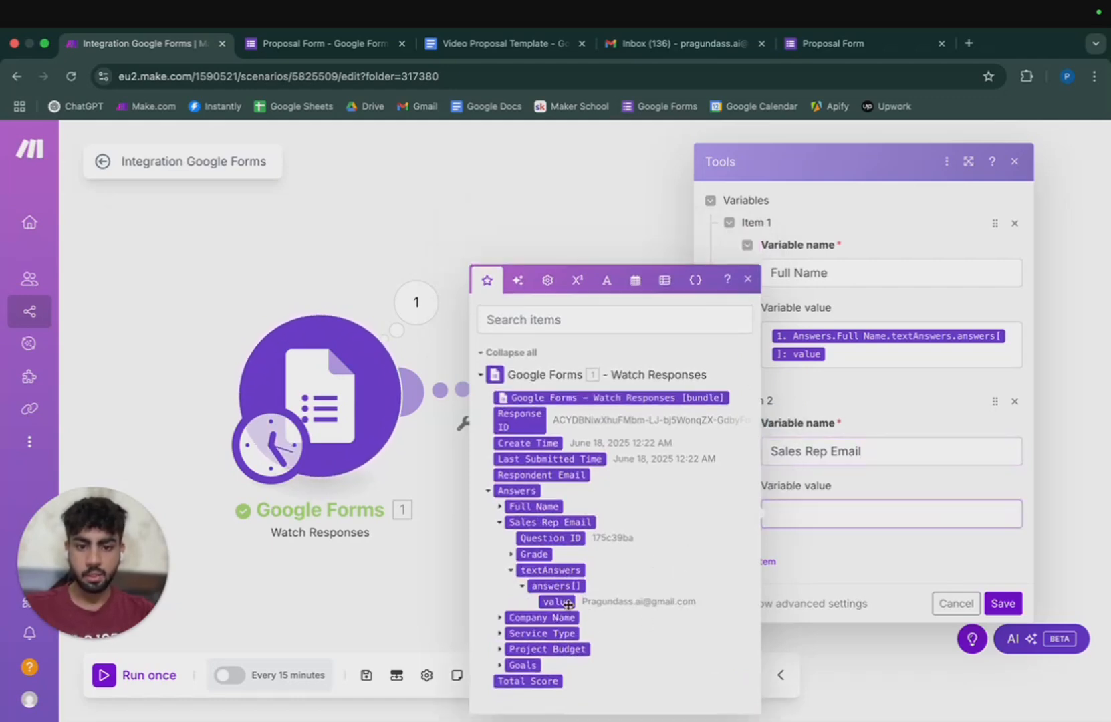
left_click(557, 602)
left_click(766, 590)
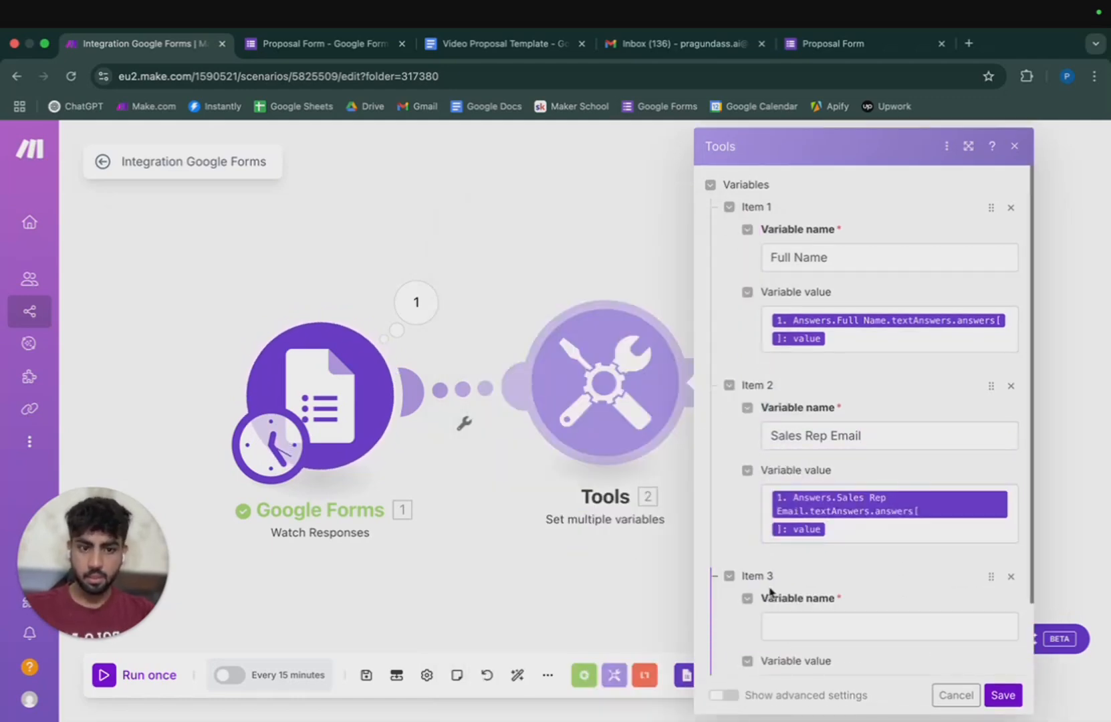
Name the third variable 'Company Name' and map the Company Name answer value.
left_click(812, 621)
left_click(500, 523)
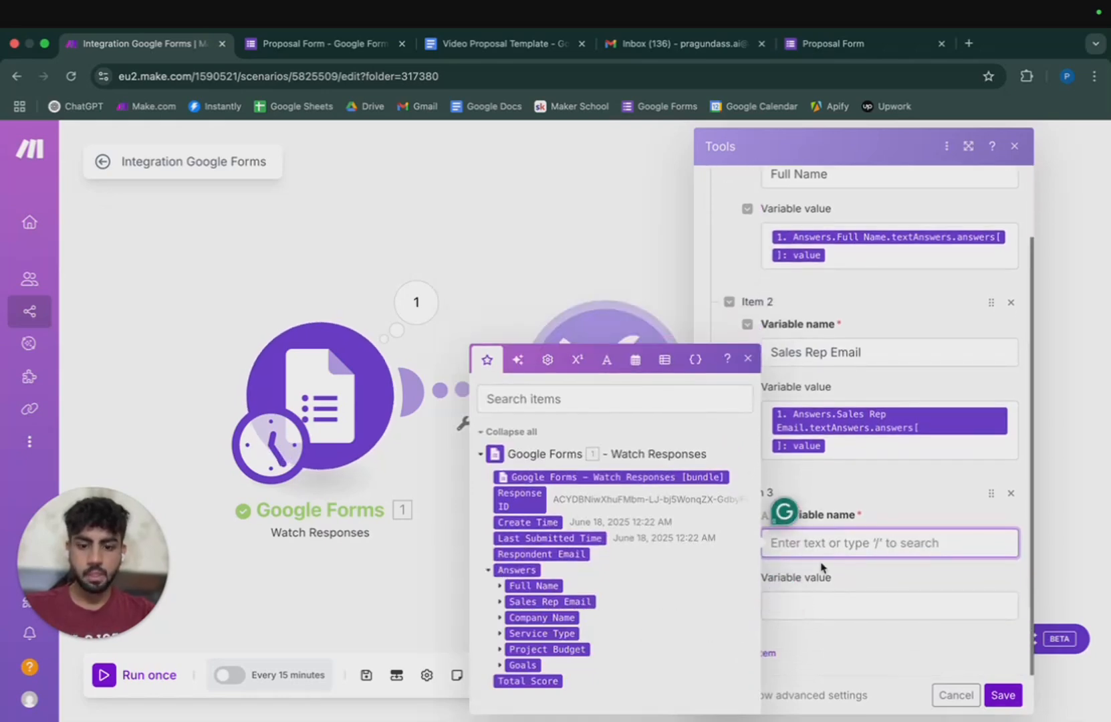
type("Compnay Name")
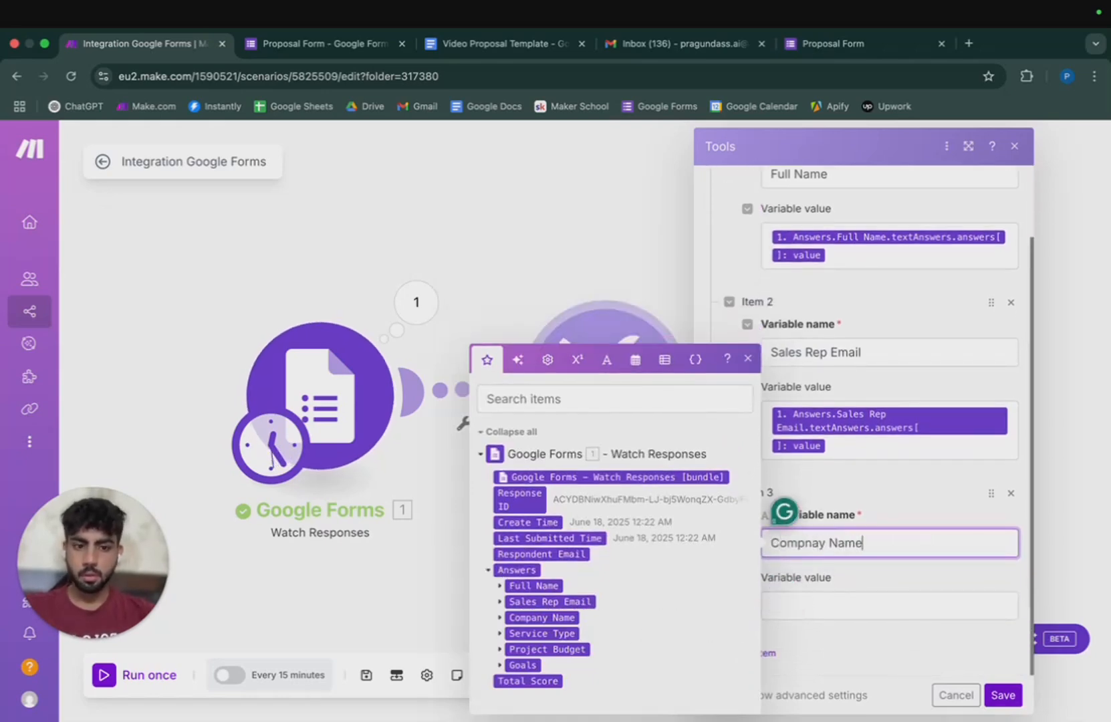
left_click(835, 607)
left_click(500, 616)
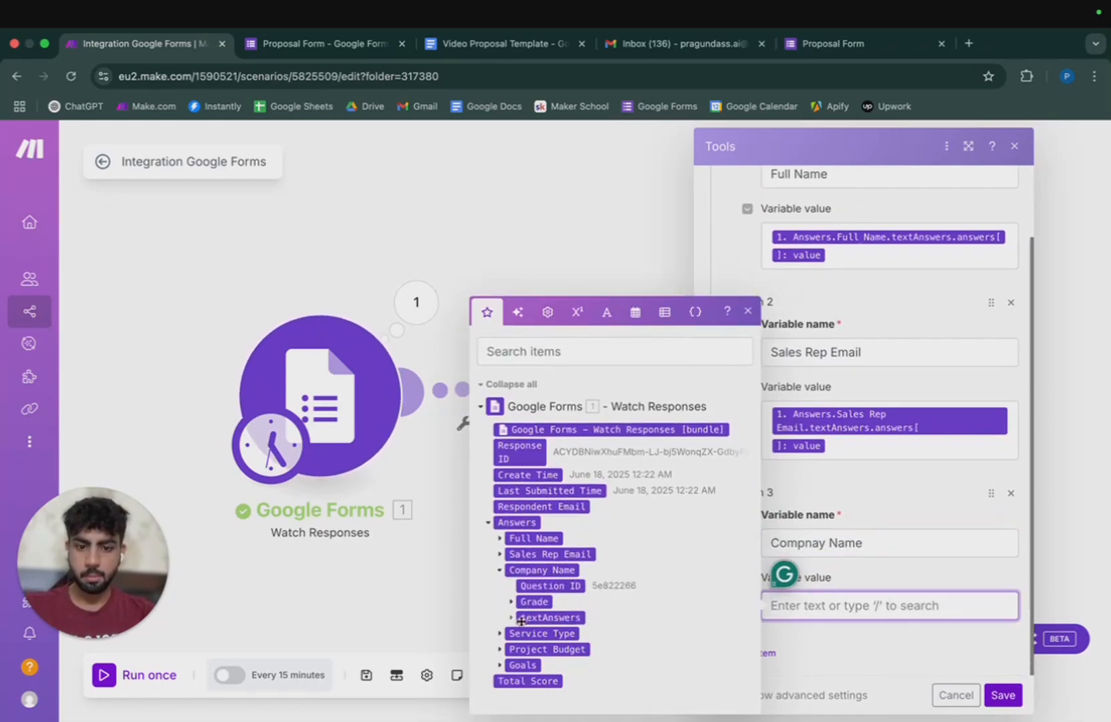
left_click(512, 618)
left_click(522, 618)
left_click(557, 617)
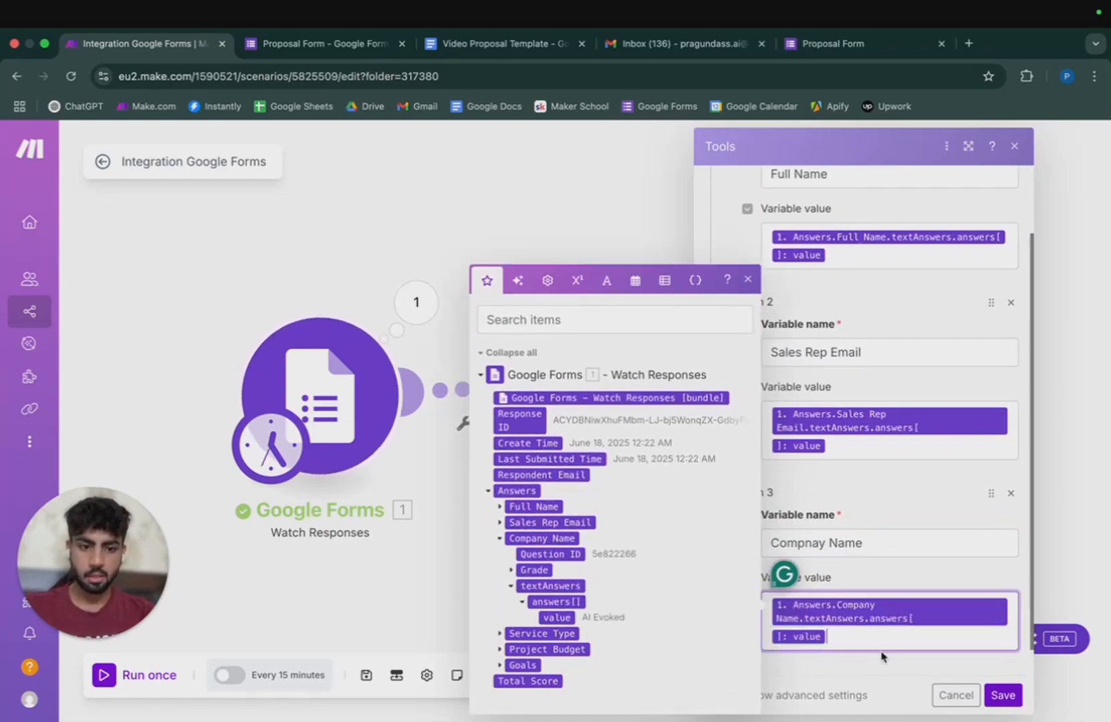
Add a 'Service Type' variable mapped to the Service Type answer value.
scroll(868, 601, "down", 2)
left_click(762, 653)
scroll(802, 629, "down", 3)
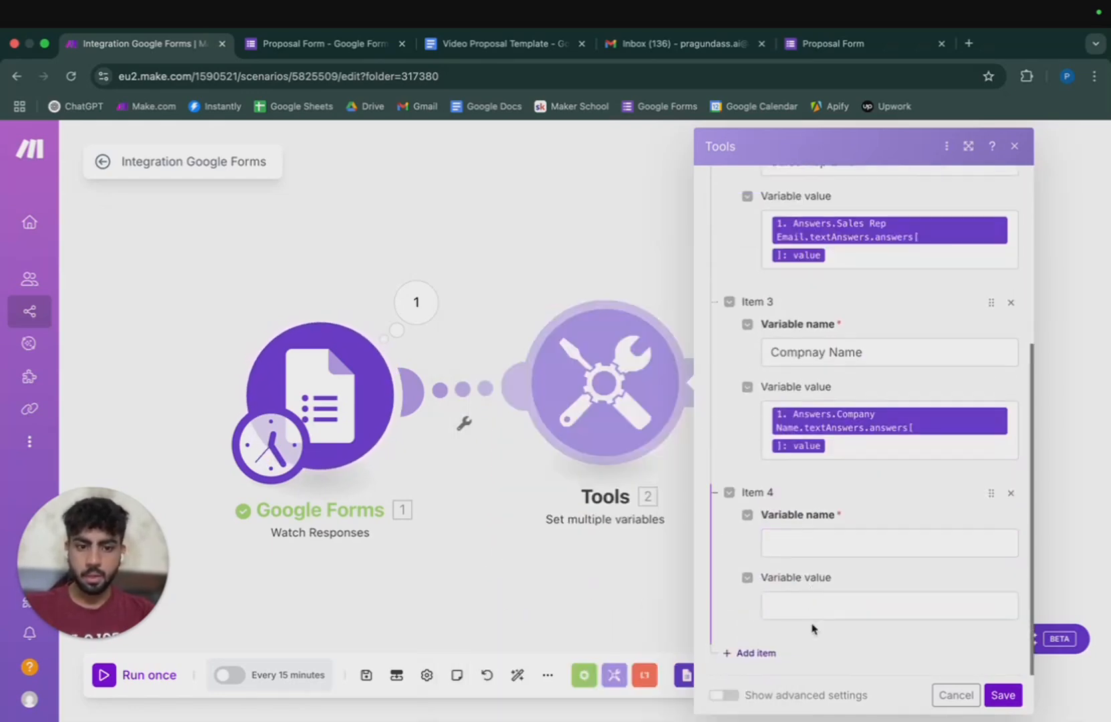
left_click(804, 541)
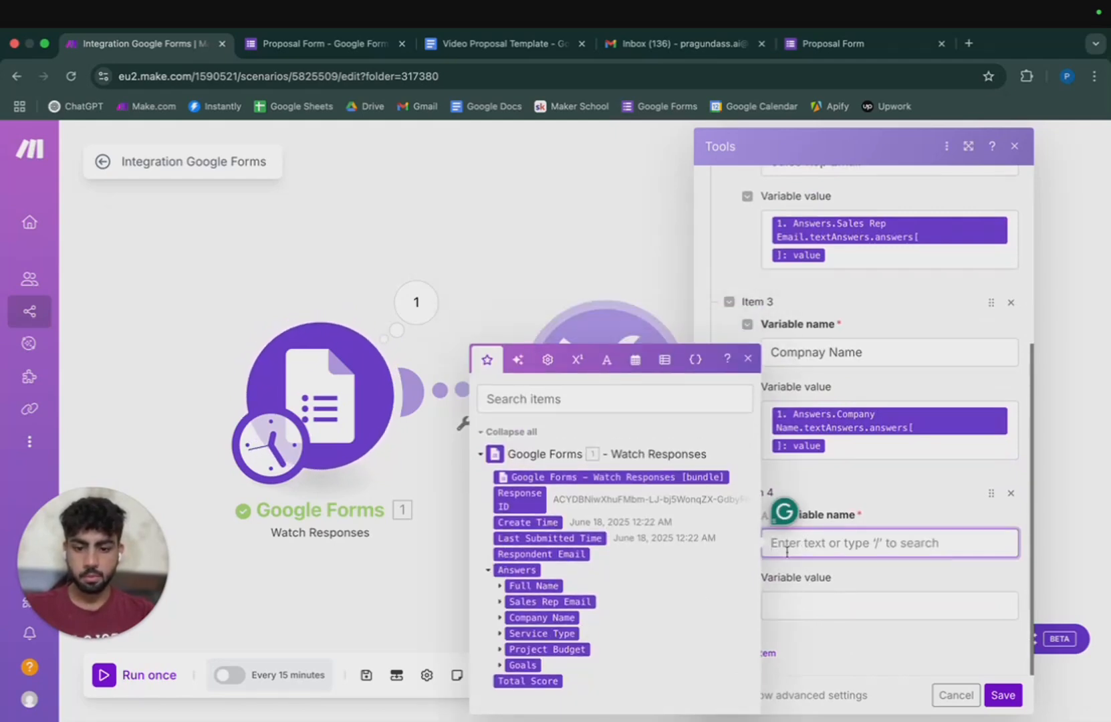
type("Service Type")
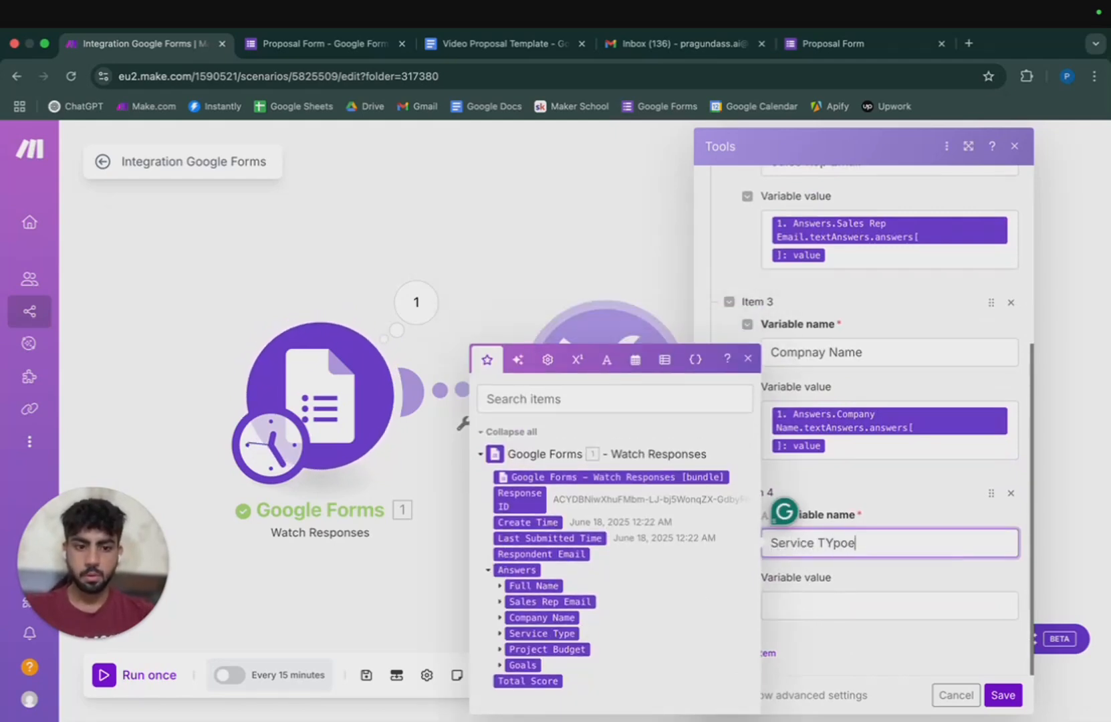
left_click(807, 602)
left_click(581, 633)
left_click(512, 639)
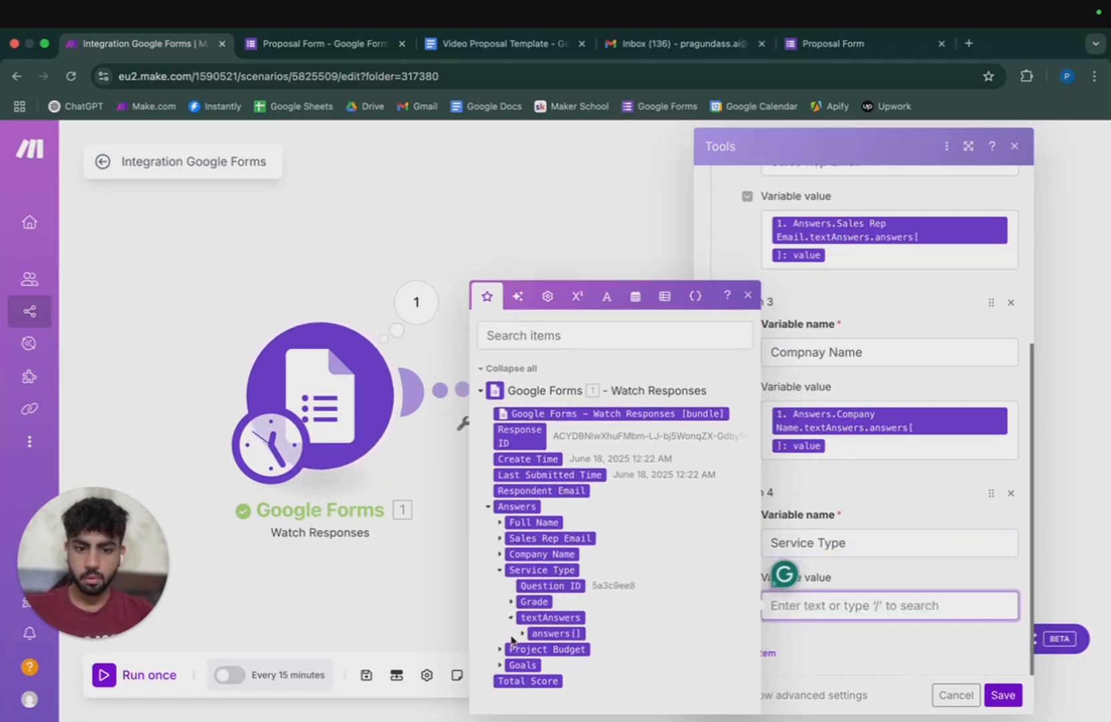
left_click(522, 632)
left_click(557, 633)
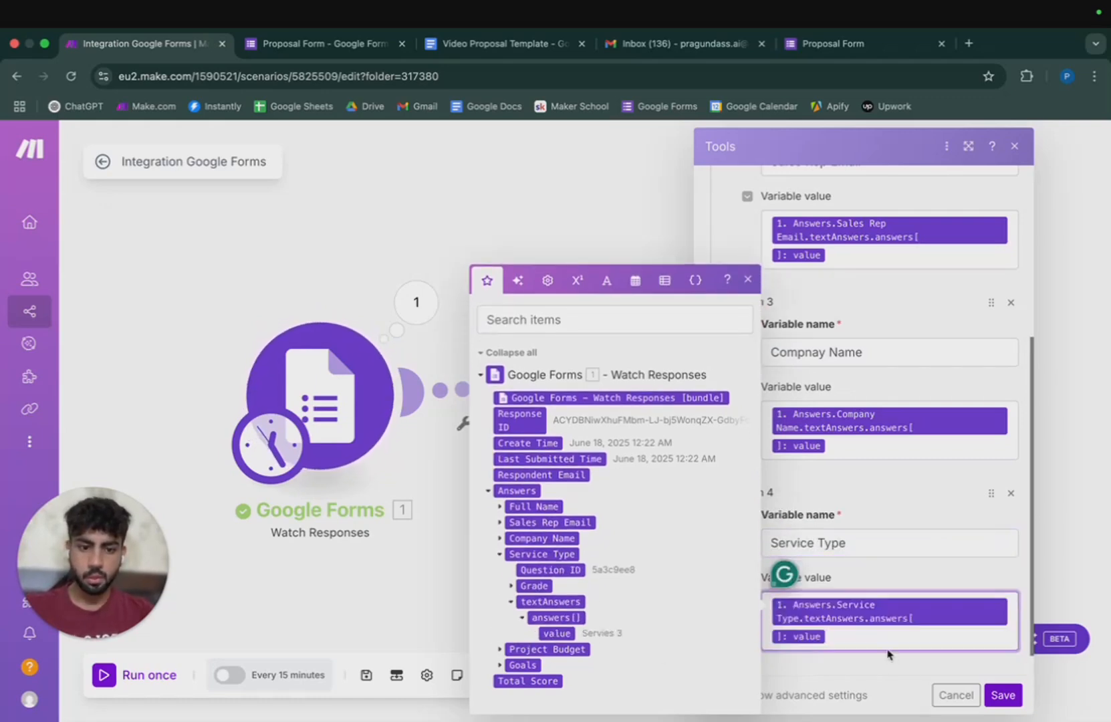
Add a 'Budget' variable mapped to the Project Budget answer value.
left_click(779, 651)
left_click(808, 543)
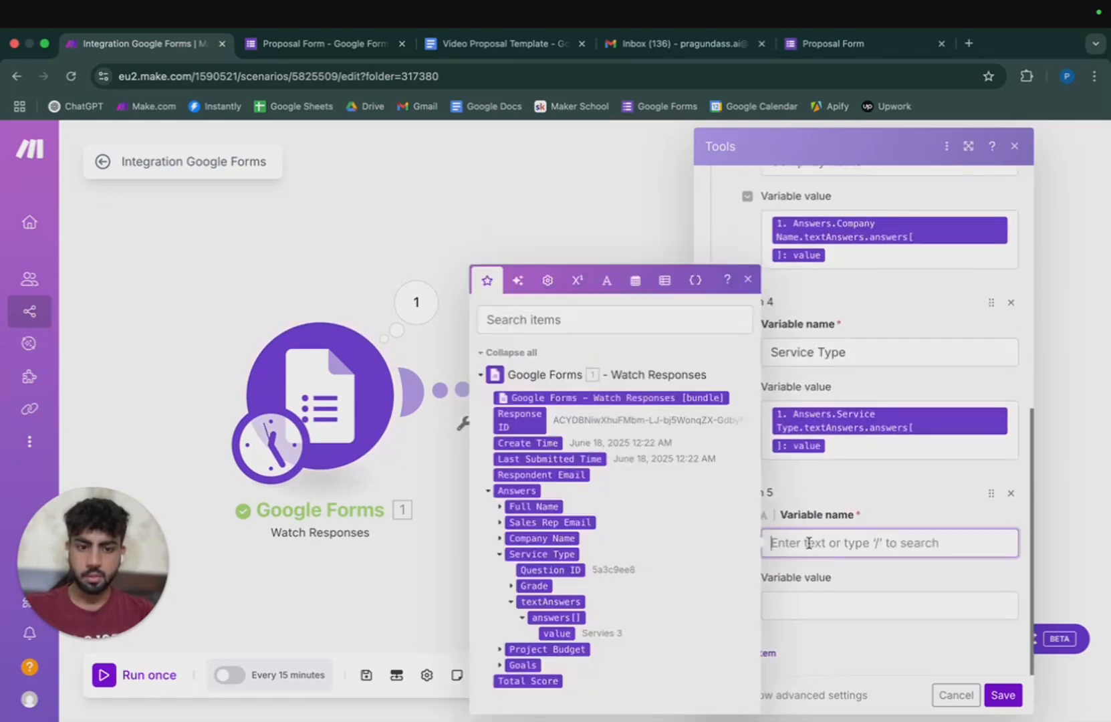
type("P")
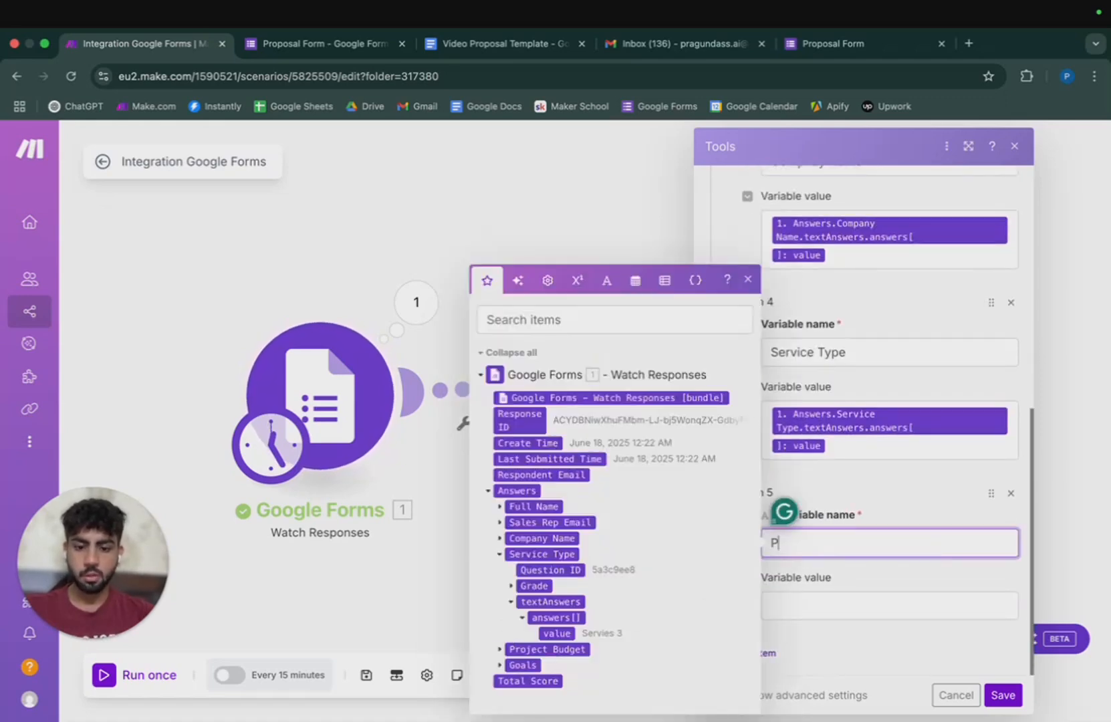
key("BackSpace")
type("Bu")
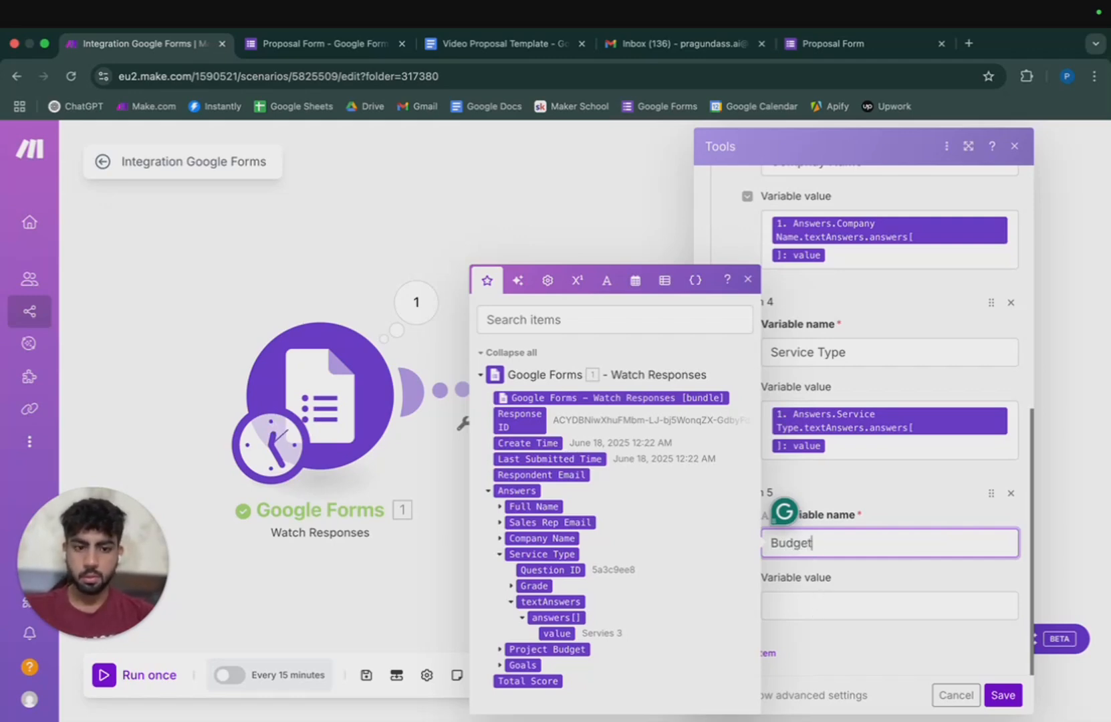
type("dget")
left_click(806, 605)
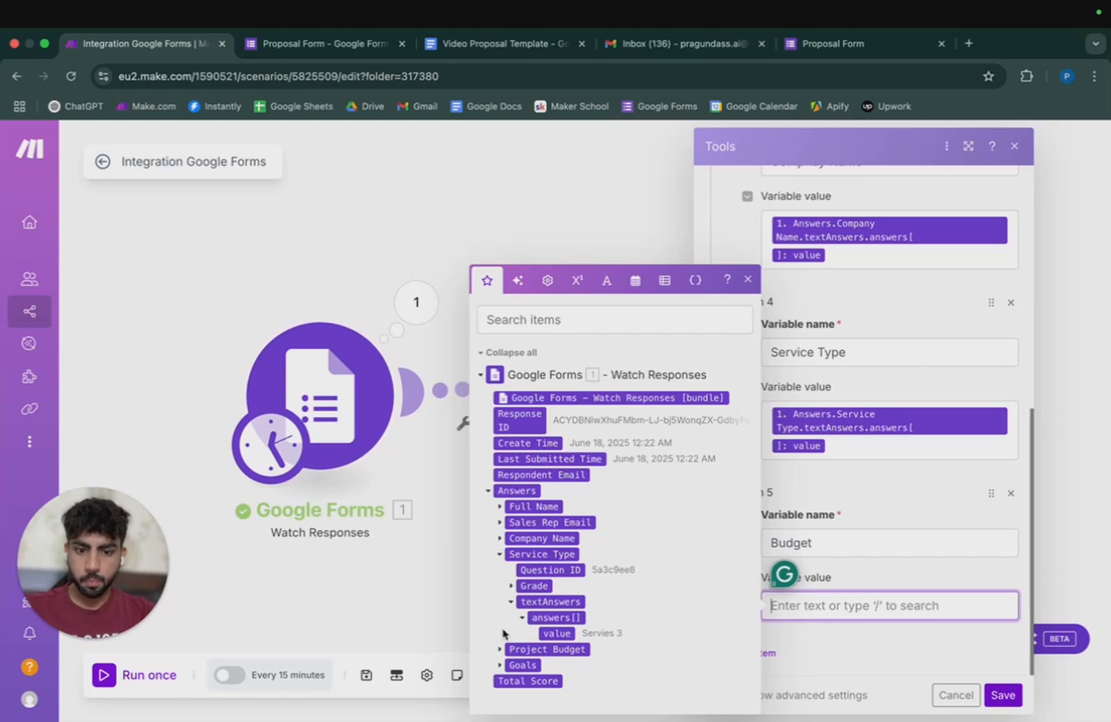
left_click(499, 652)
left_click(510, 647)
left_click(522, 650)
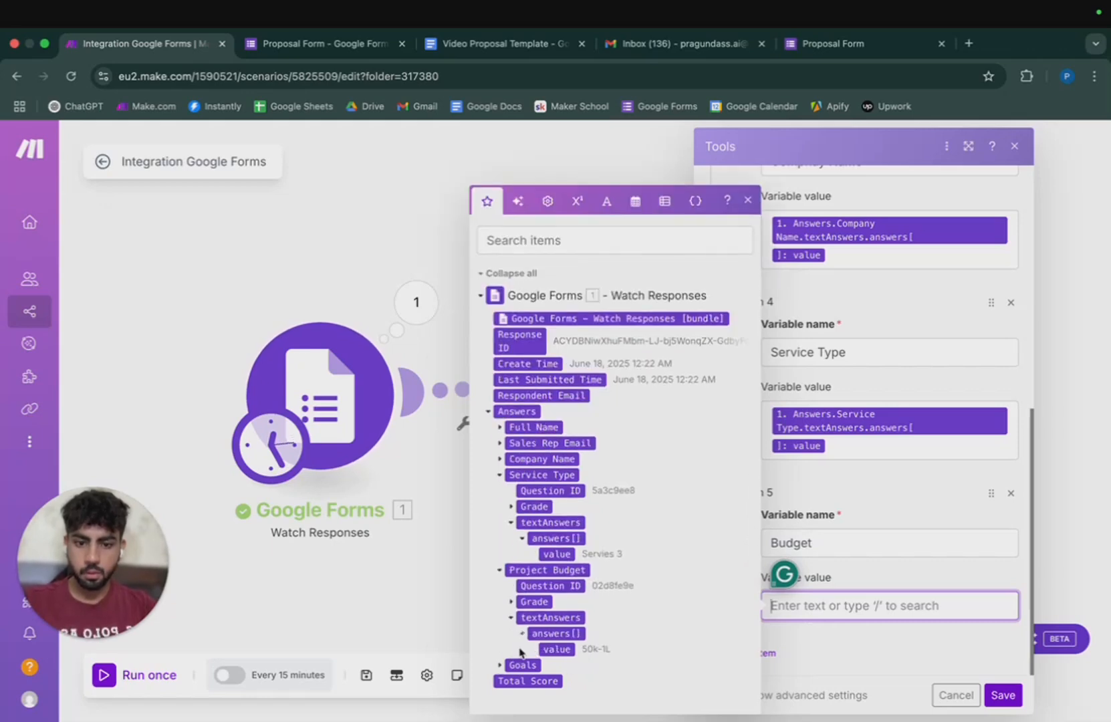
left_click(565, 651)
left_click(782, 631)
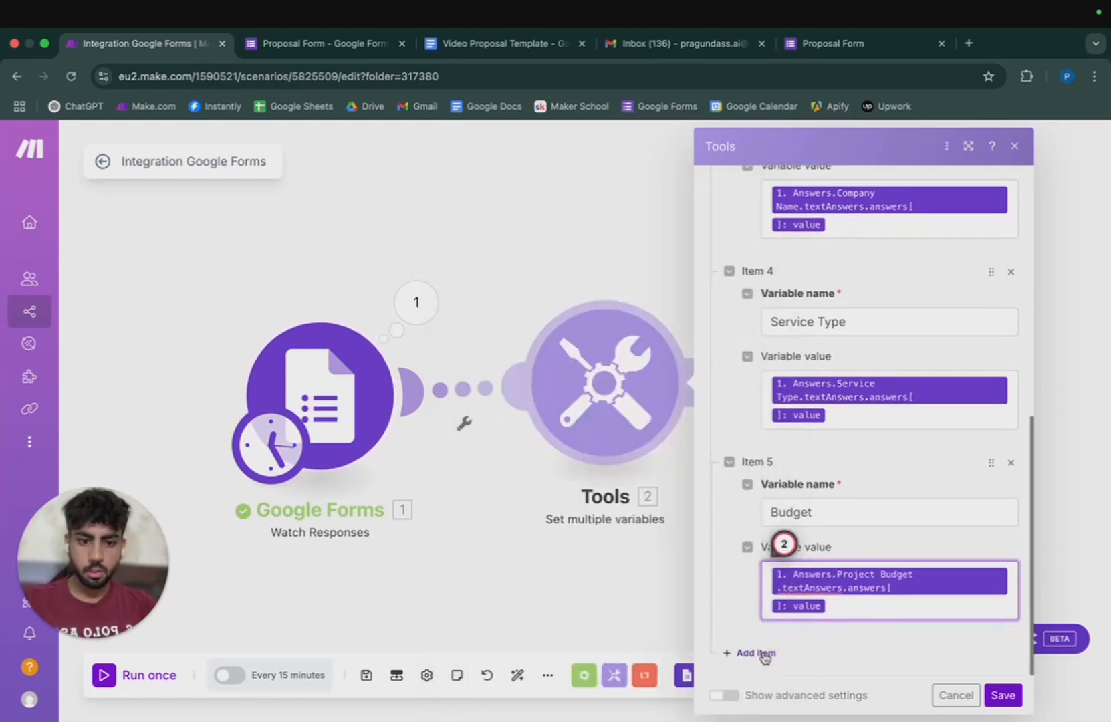
Add a 'Goals' variable mapped to the Goals answer and save the module.
scroll(785, 601, "down", 3)
left_click(796, 543)
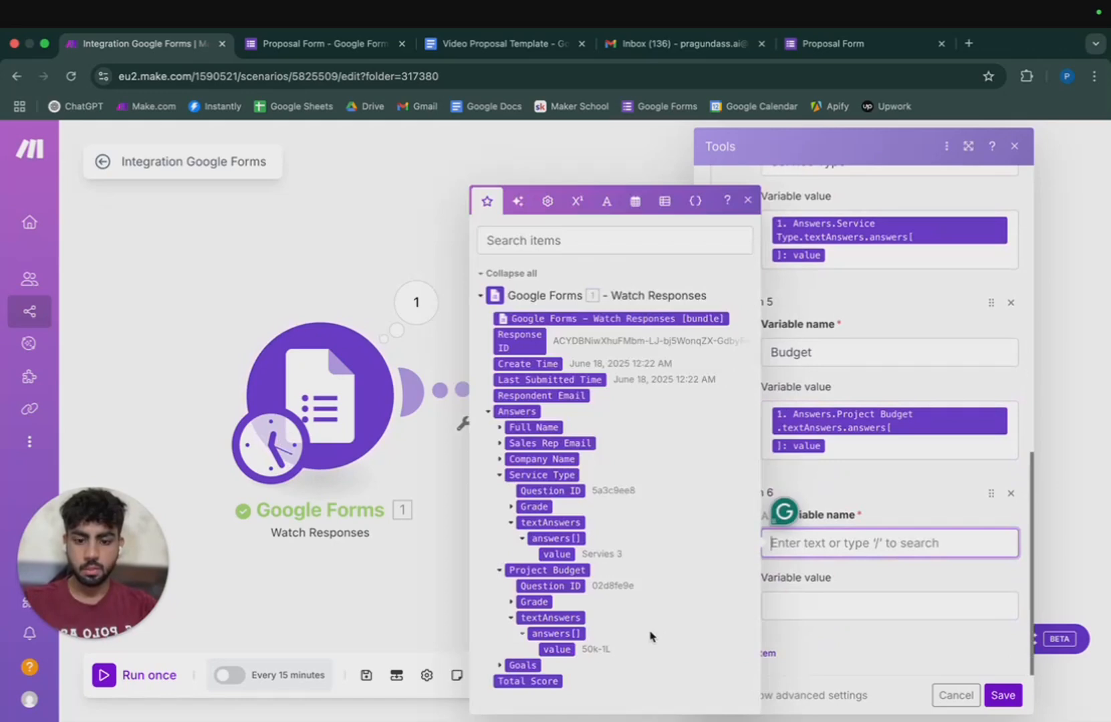
type("Goals")
left_click(802, 605)
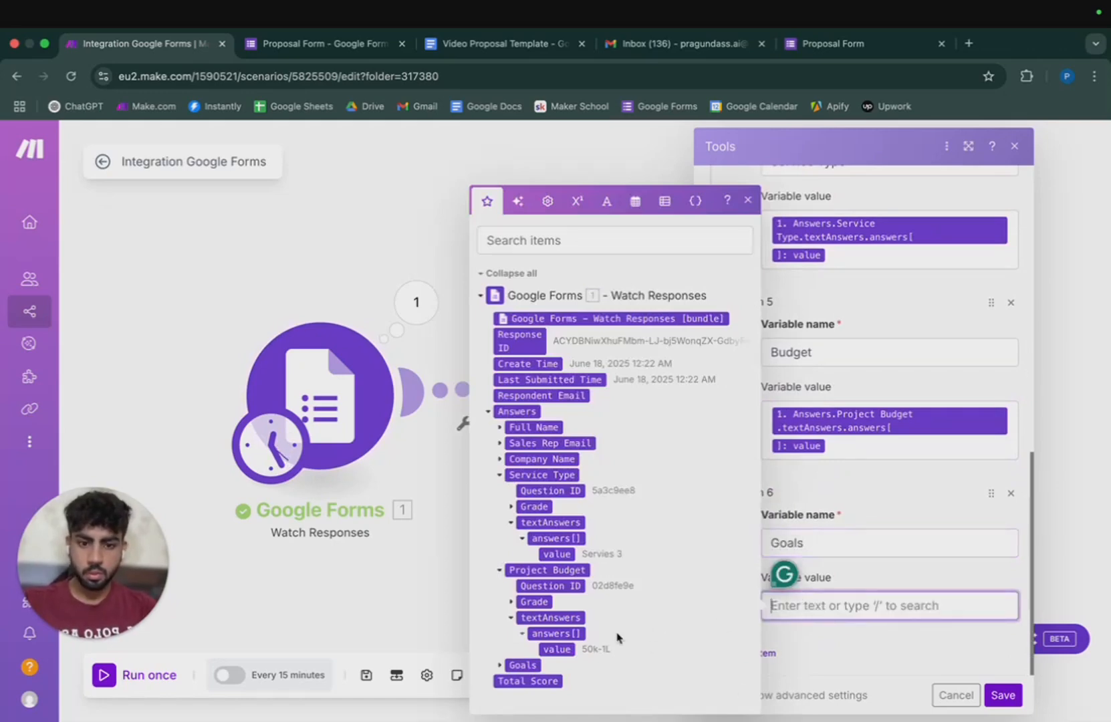
left_click(501, 665)
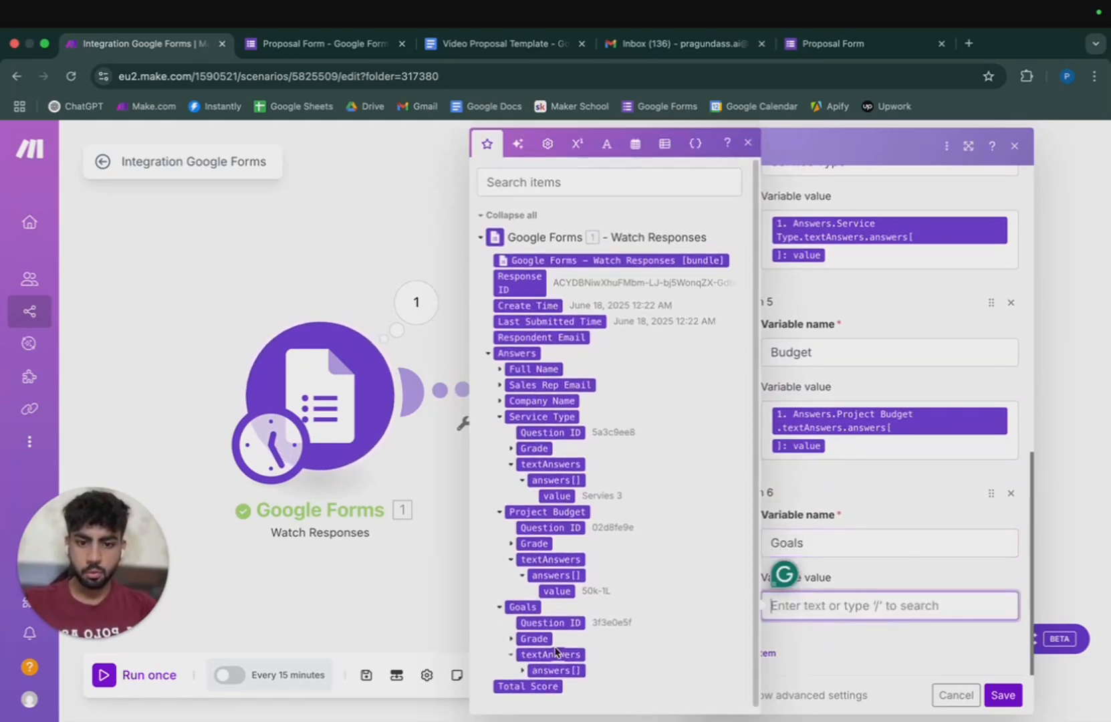
left_click(512, 665)
left_click(546, 665)
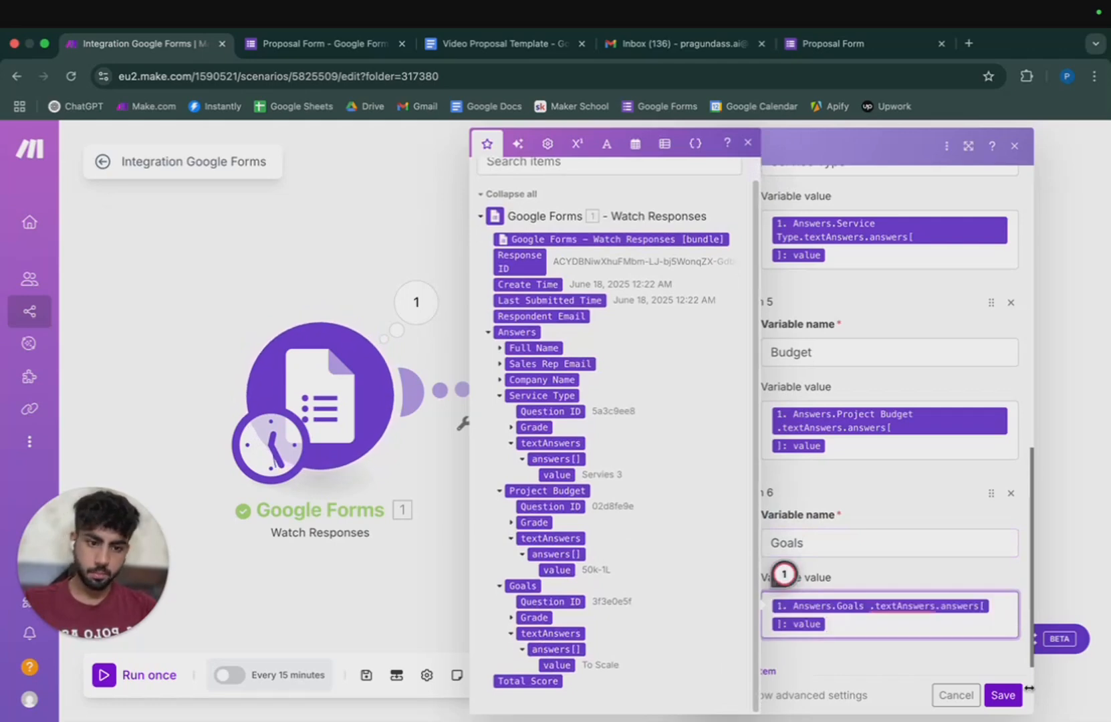
left_click(999, 697)
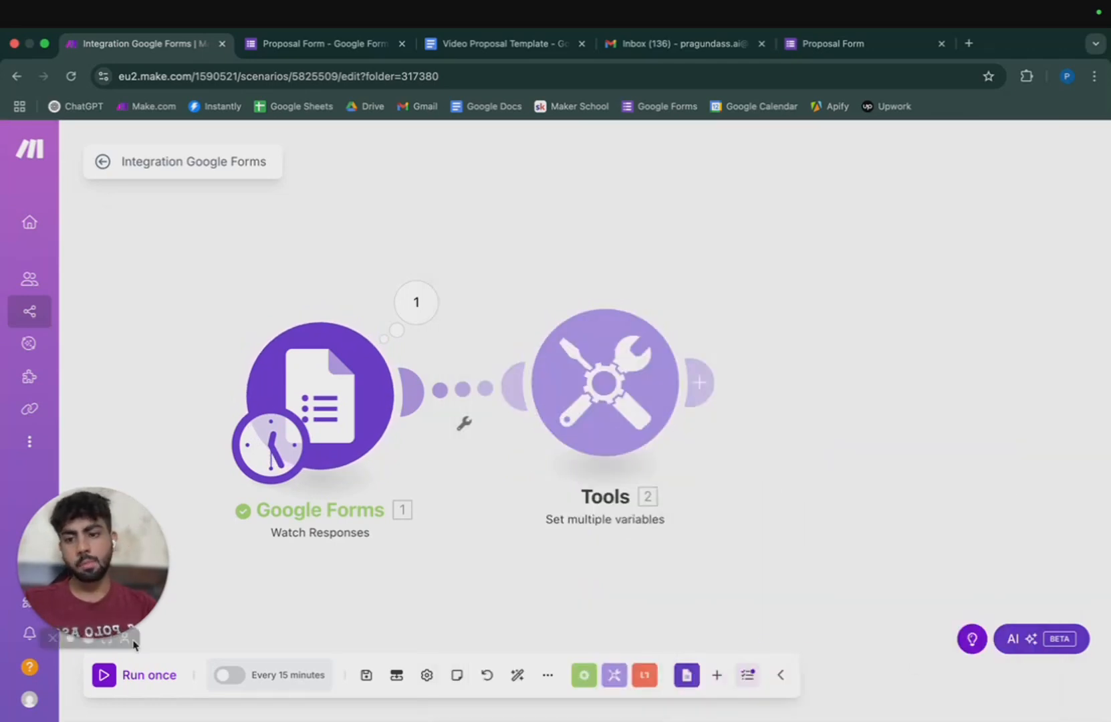
right_click(314, 398)
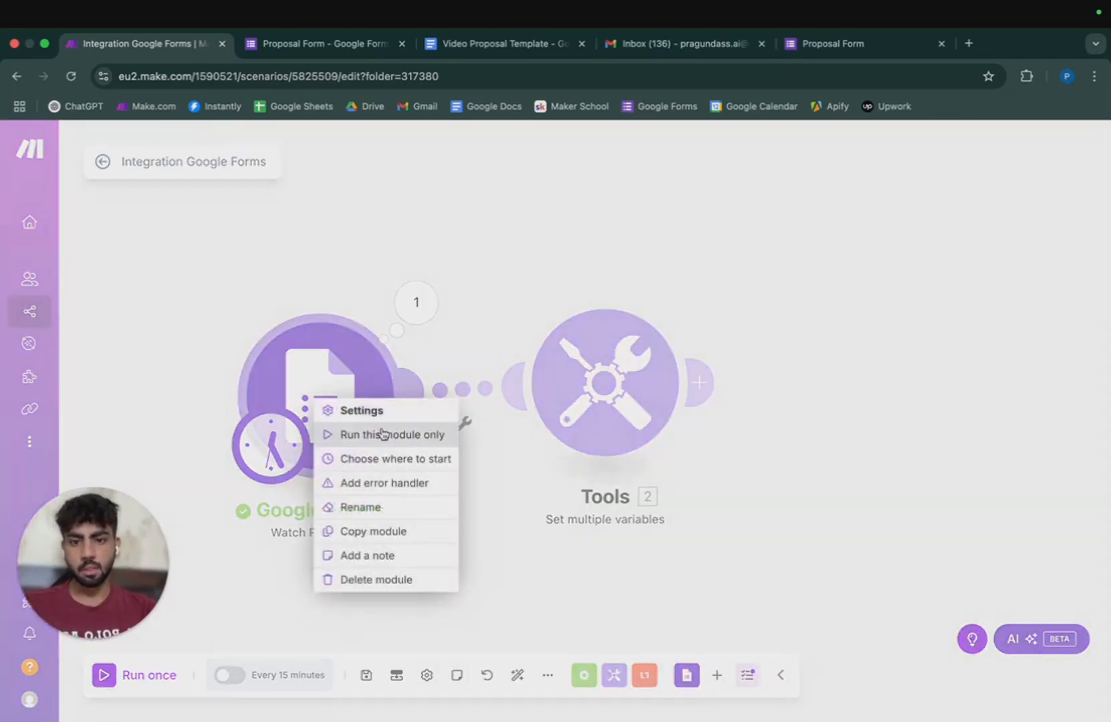
left_click(401, 461)
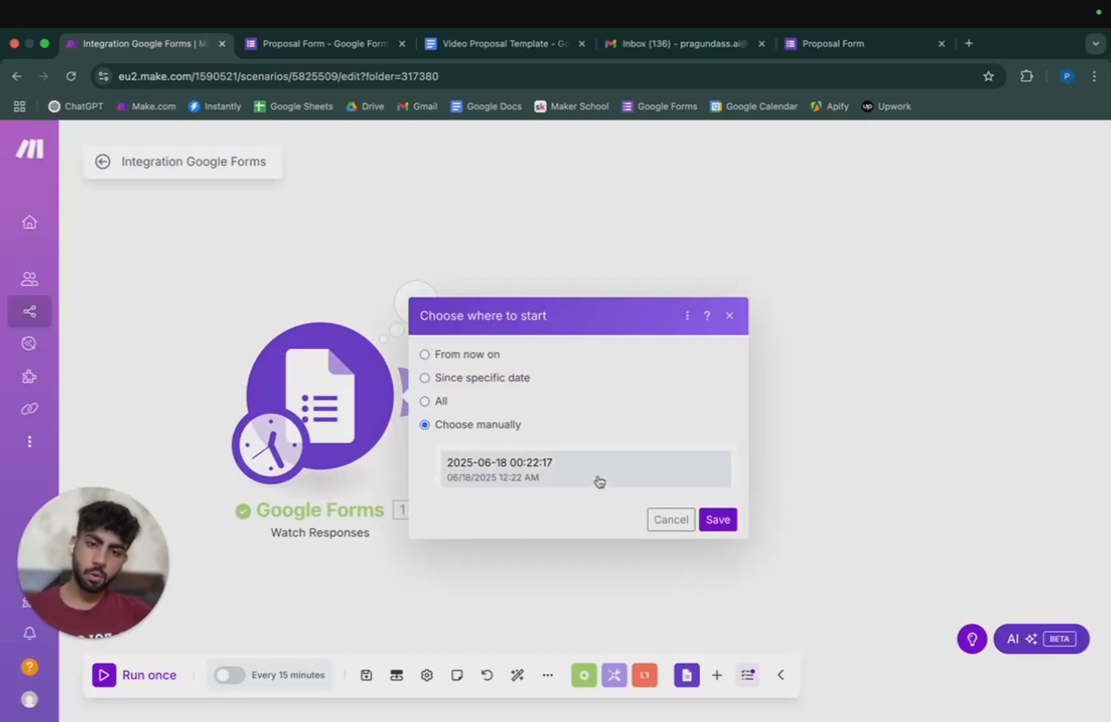
left_click(598, 480)
left_click(729, 507)
Run the scenario once, check the trigger's one-bundle output, then add a module after Tools.
left_click(115, 672)
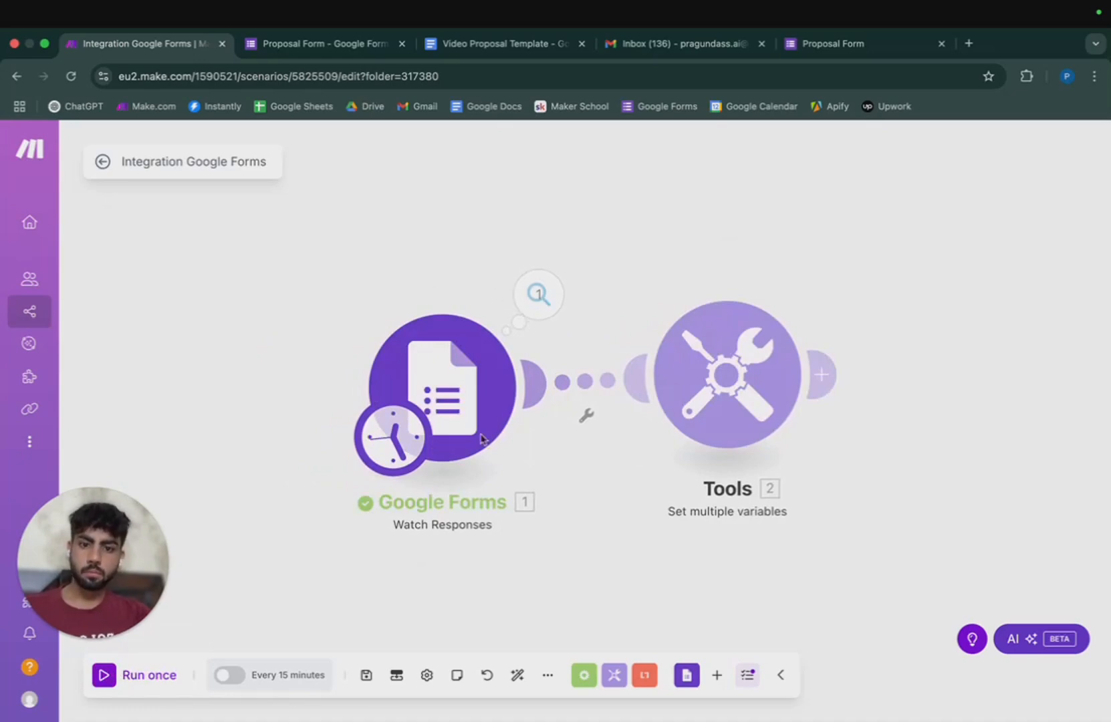
left_click(543, 304)
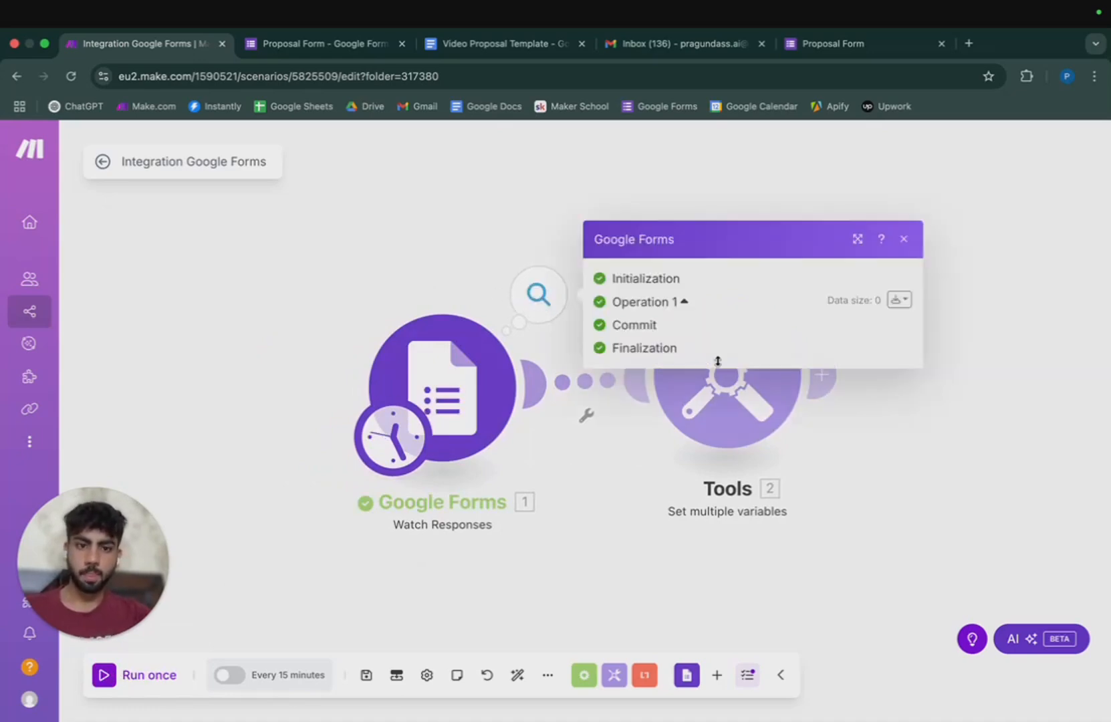
left_click(902, 239)
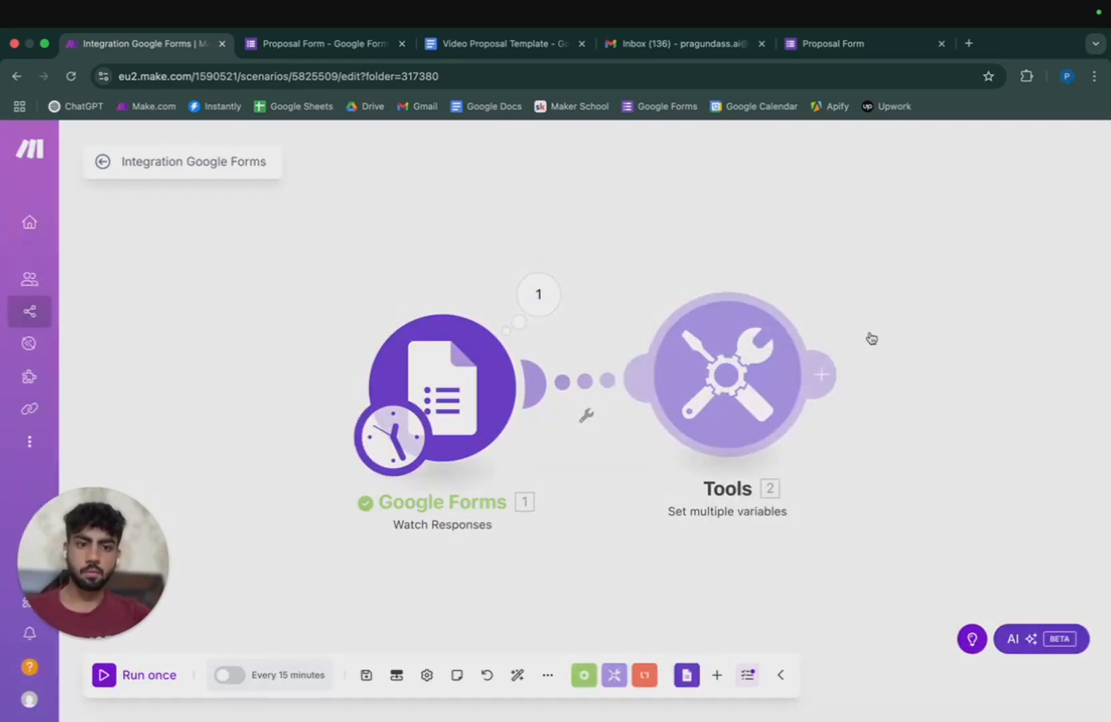
left_click_drag(692, 573, 513, 521)
left_click(642, 324)
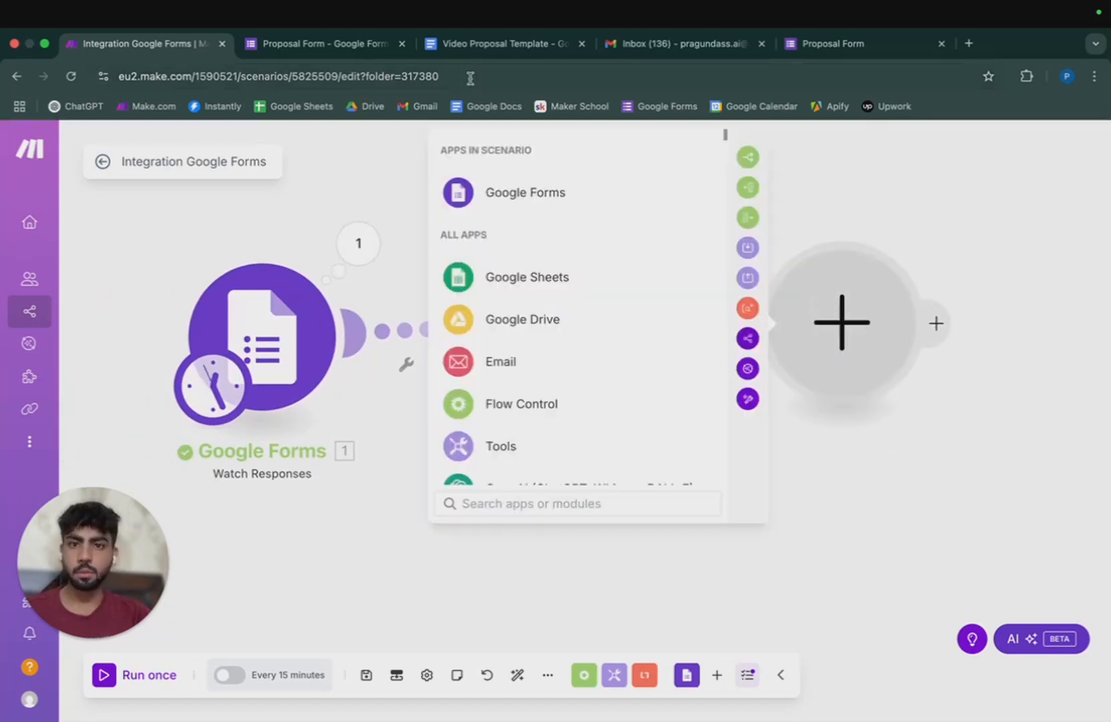
After viewing the Video Proposal Template, add Google Docs 'Create a Document from a Template' via a docs search.
left_click(471, 46)
left_click(172, 46)
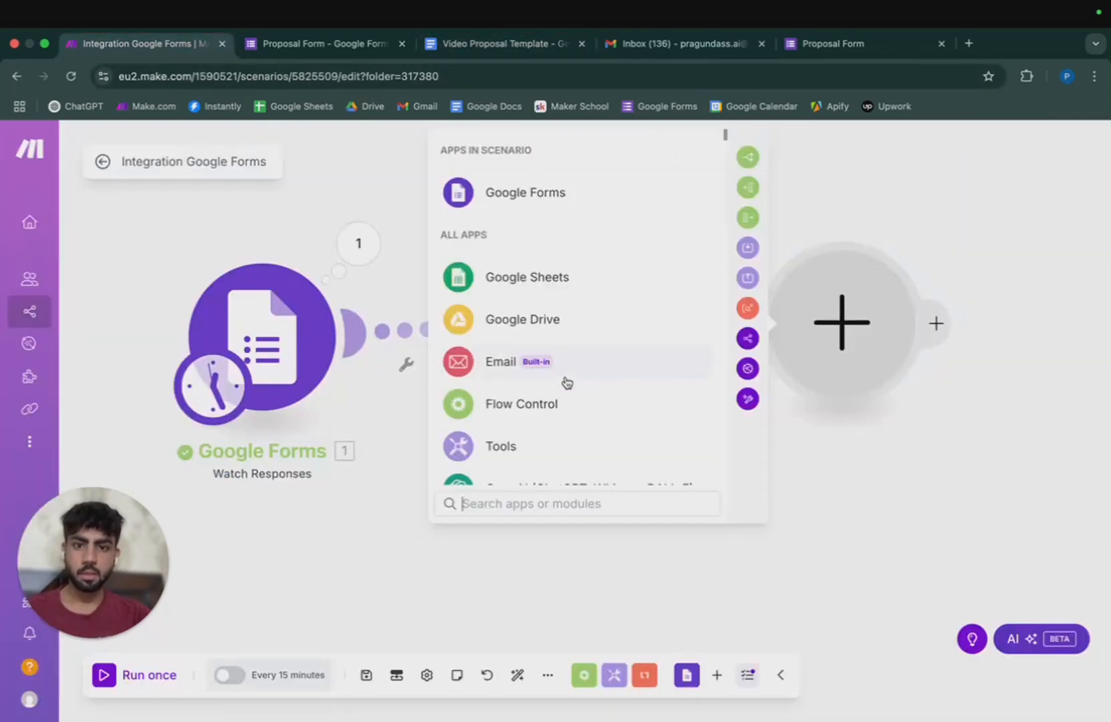
scroll(566, 377, "down", 5)
scroll(561, 428, "up", 5)
type("docs")
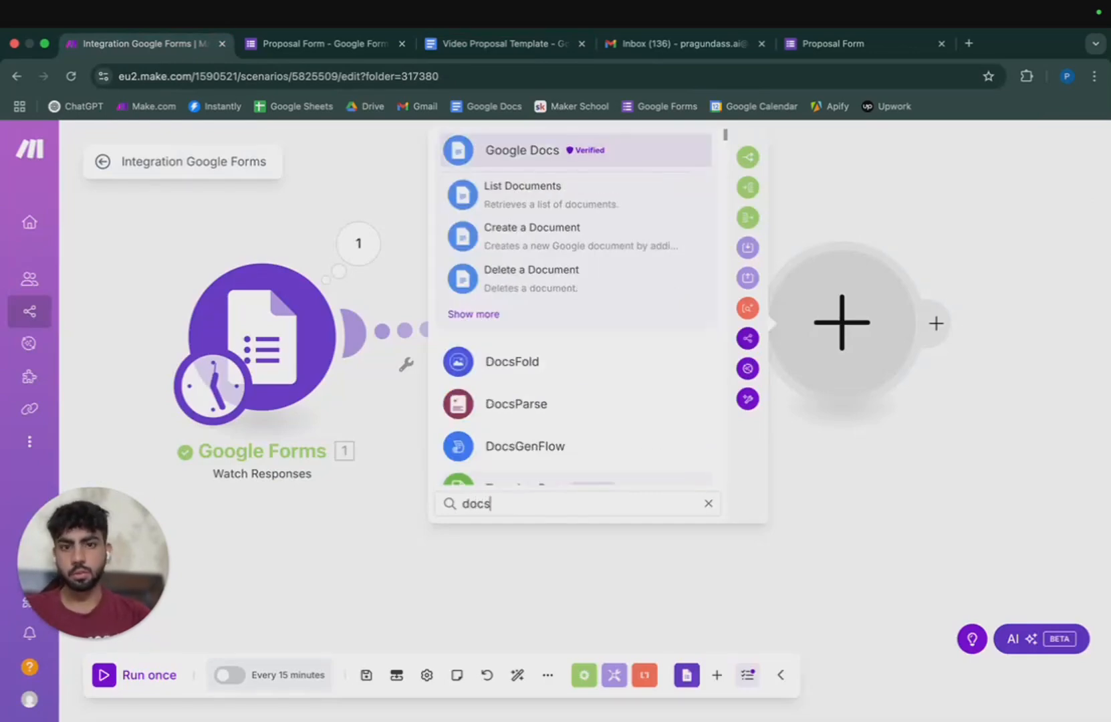
left_click(491, 320)
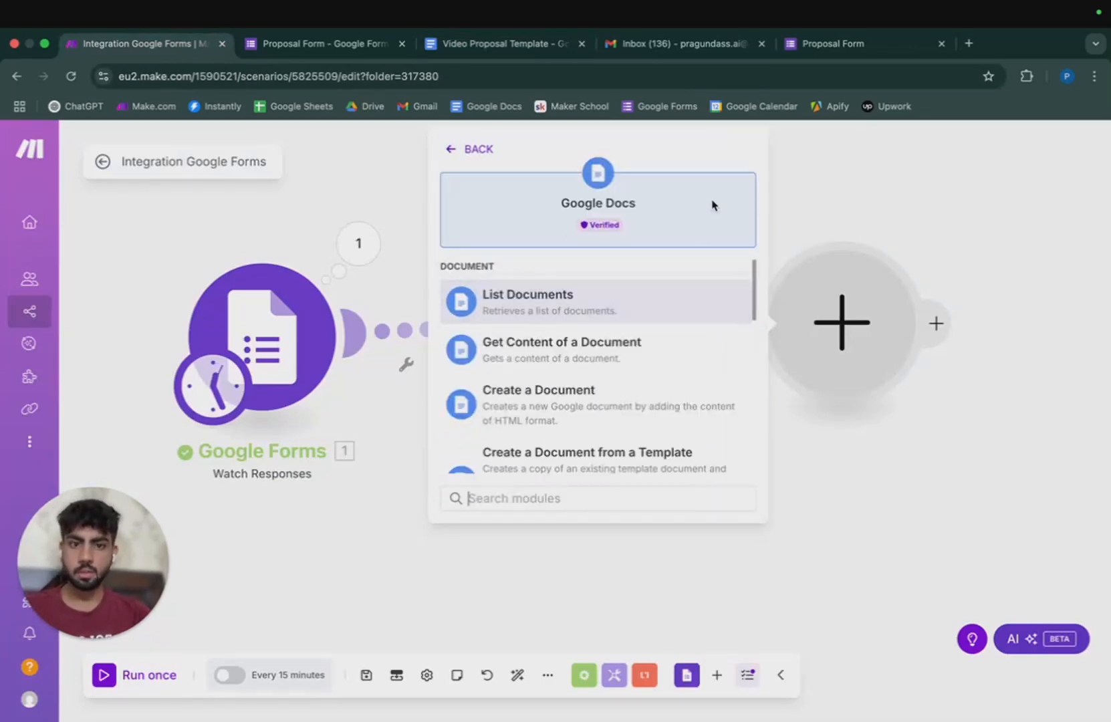
scroll(588, 400, "down", 3)
scroll(587, 401, "up", 3)
scroll(531, 404, "down", 3)
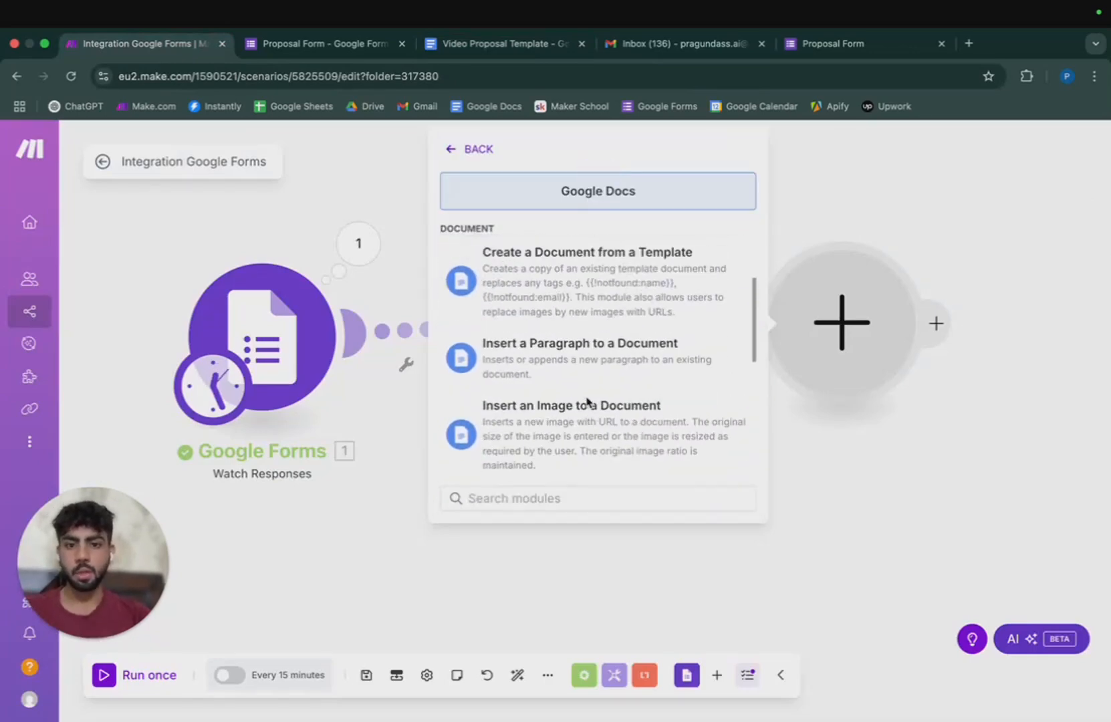
scroll(529, 374, "up", 1)
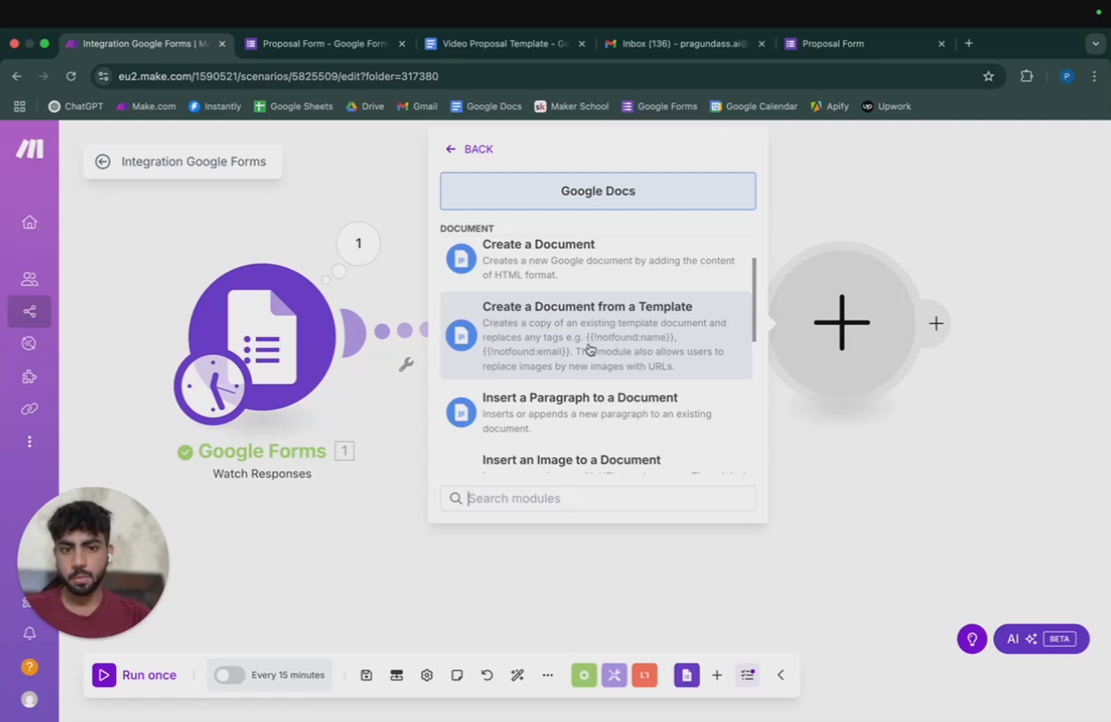
left_click(675, 356)
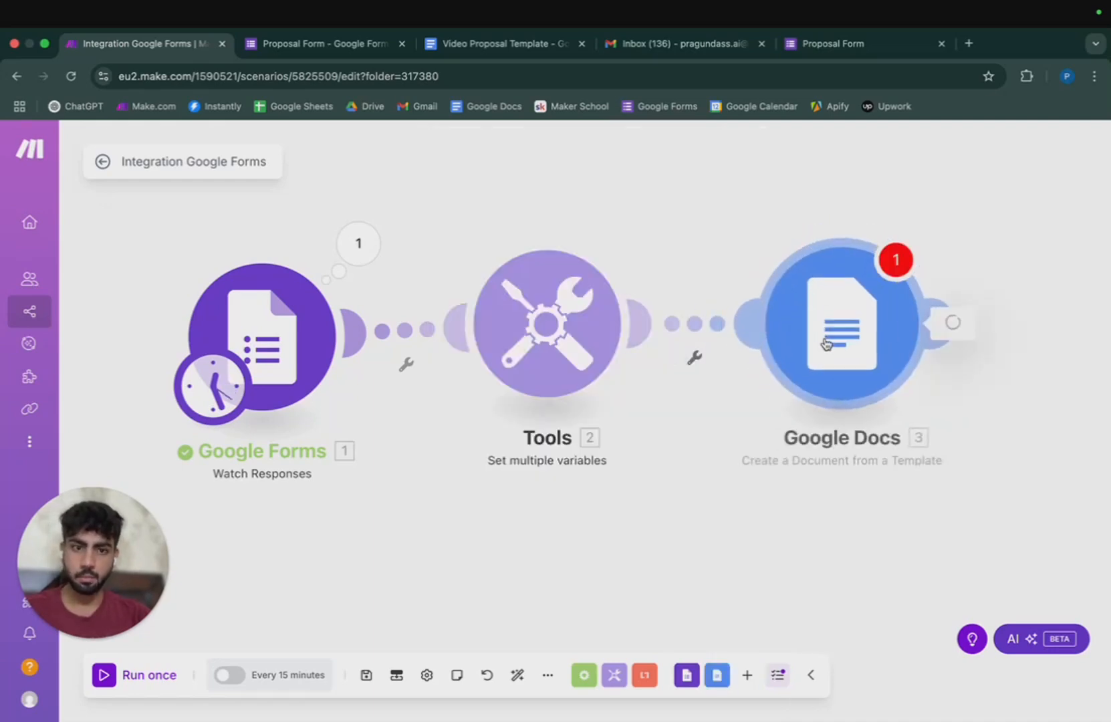
Choose the Google connection, My Drive, and Video Proposal Template as the template document.
left_click(568, 226)
left_click(575, 264)
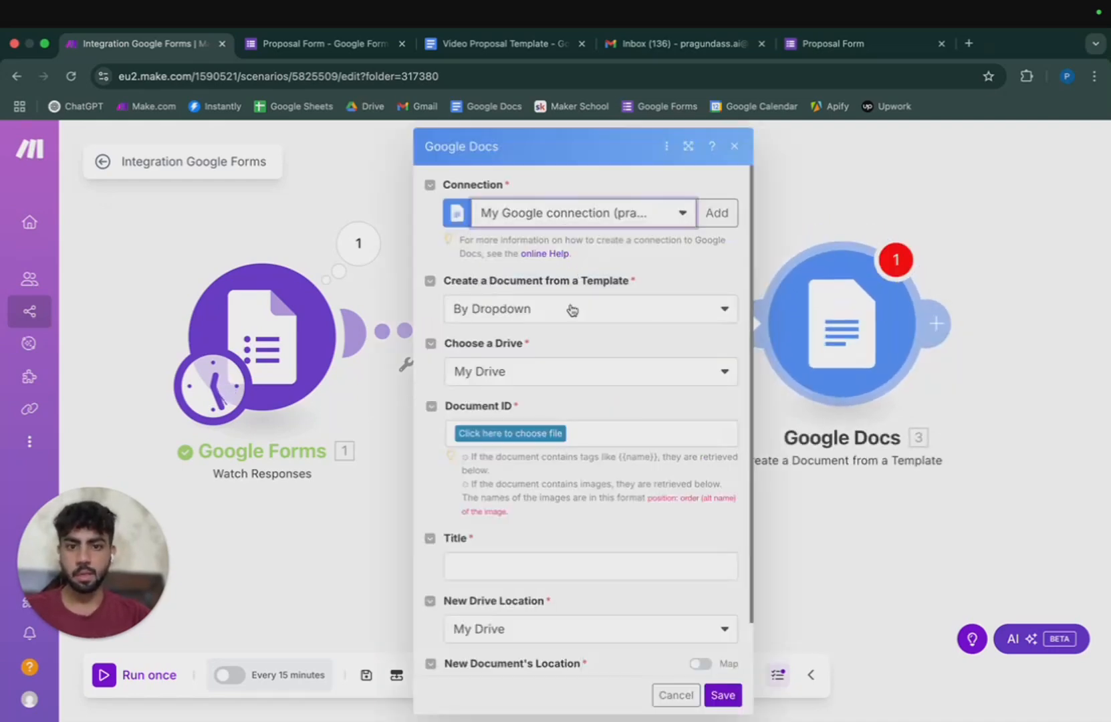
left_click(553, 379)
left_click(508, 433)
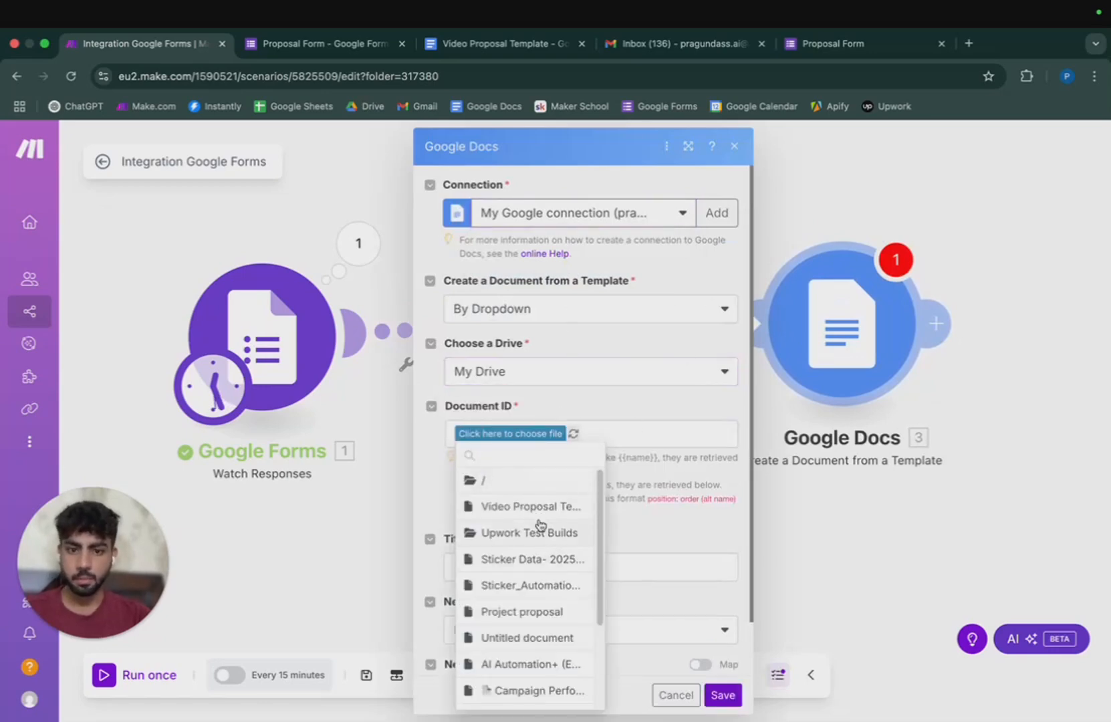
left_click(544, 515)
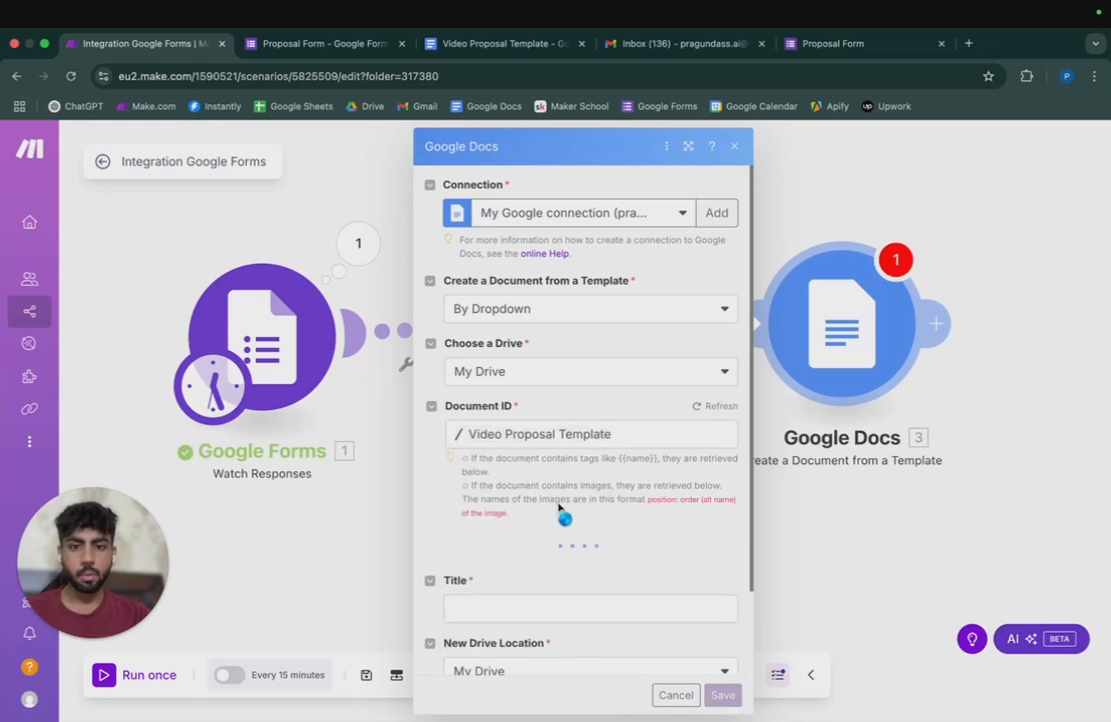
Compare the template's placeholders with the Proposal Form questions.
scroll(631, 487, "down", 2)
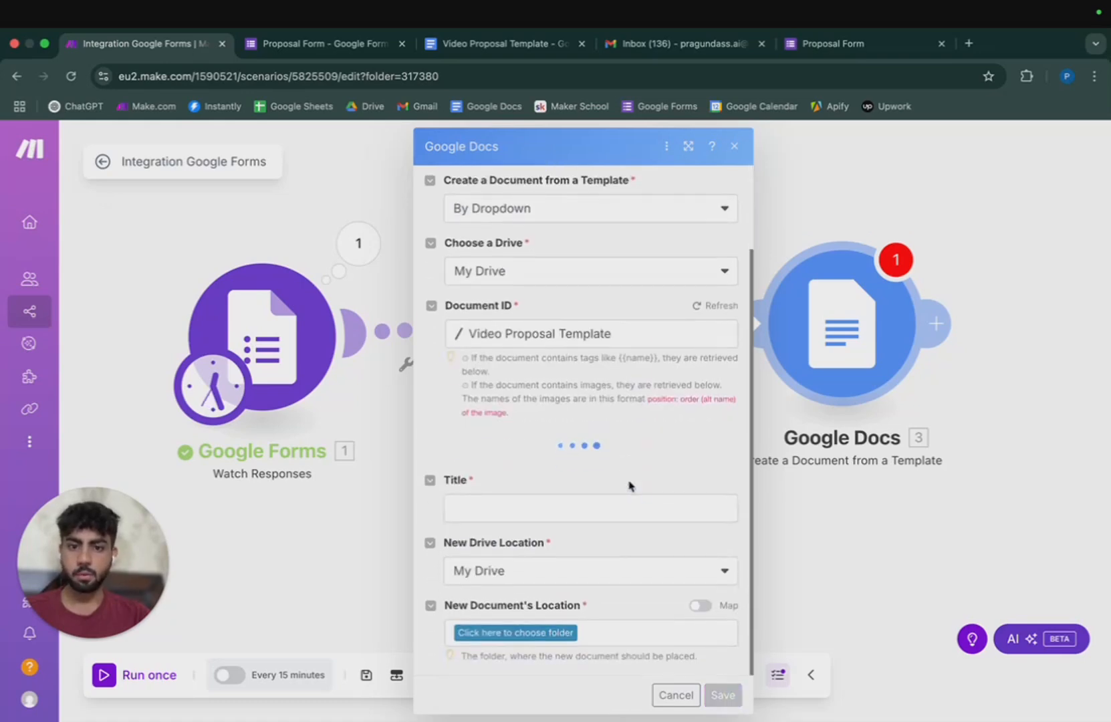
scroll(627, 476, "down", 5)
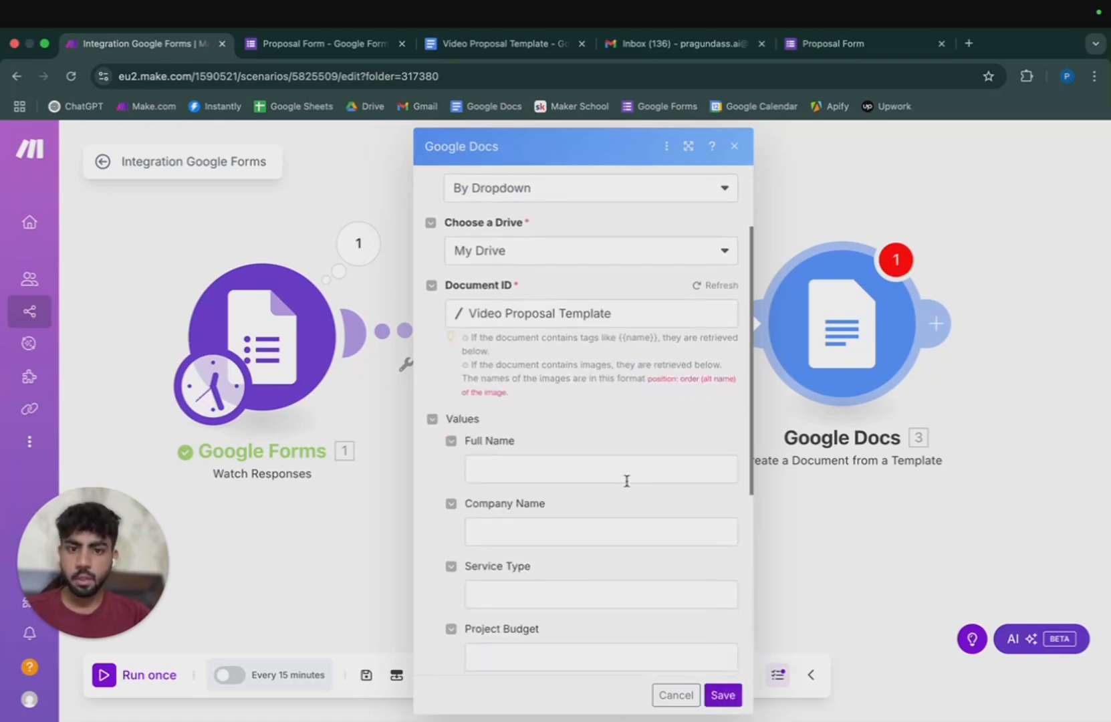
scroll(627, 476, "up", 3)
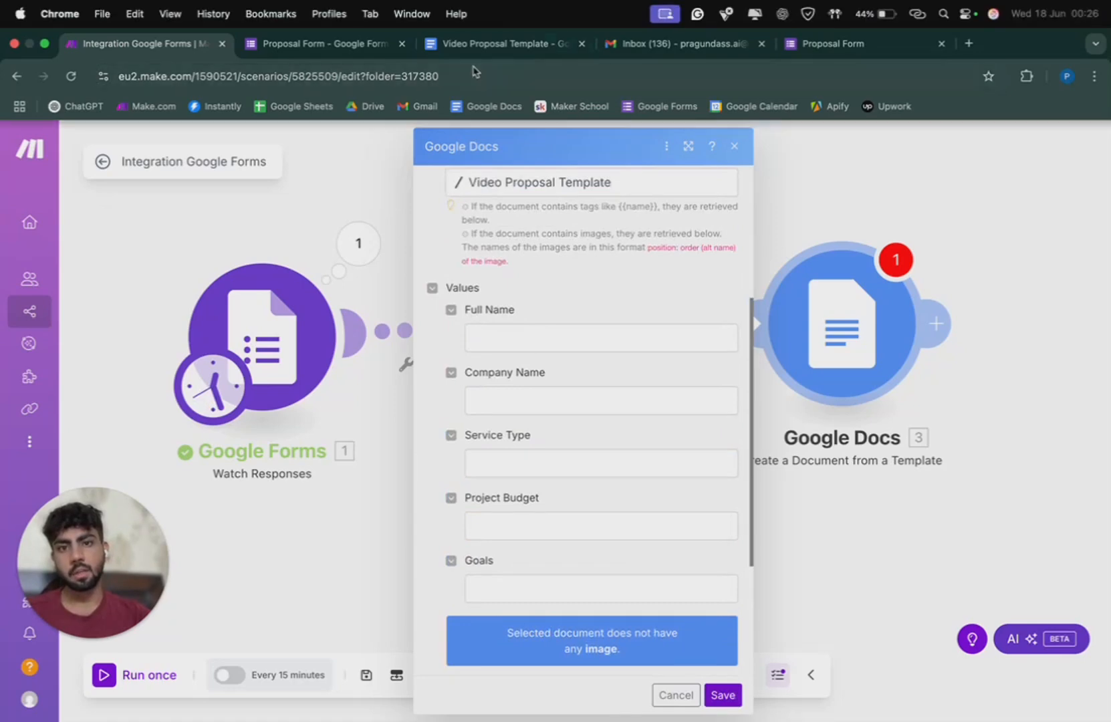
left_click(473, 46)
left_click(195, 46)
left_click(292, 55)
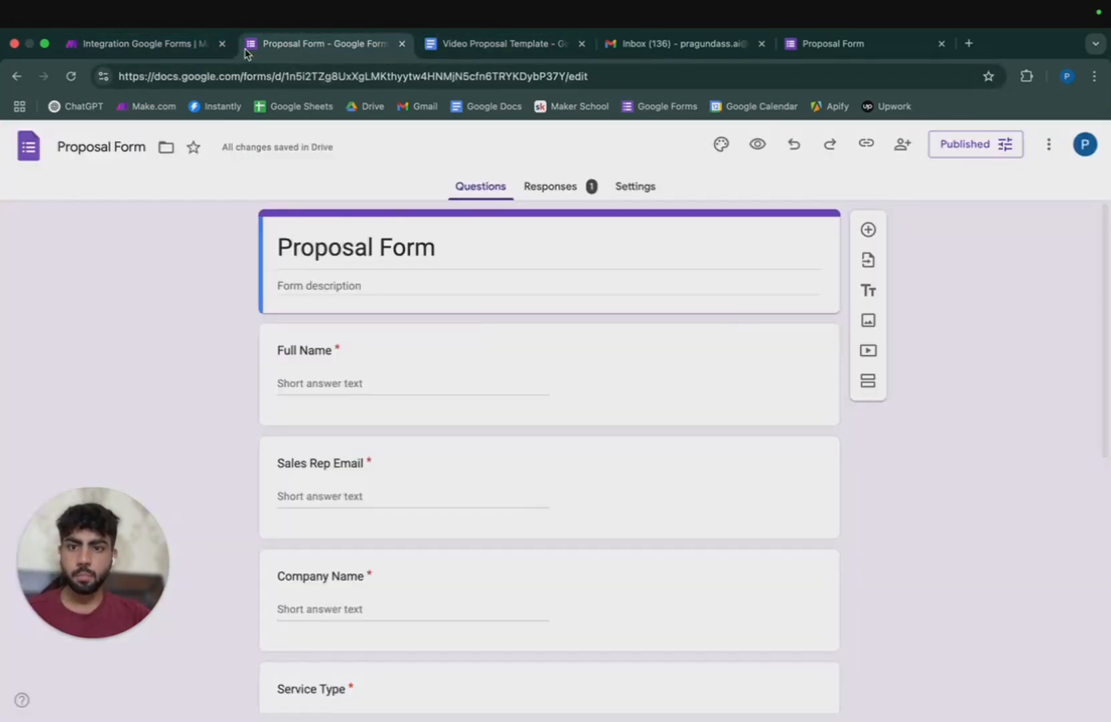
left_click(200, 45)
Map Full Name, Company Name, Service Type, Budget and Goals variables into the template values.
left_click(535, 336)
left_click(782, 277)
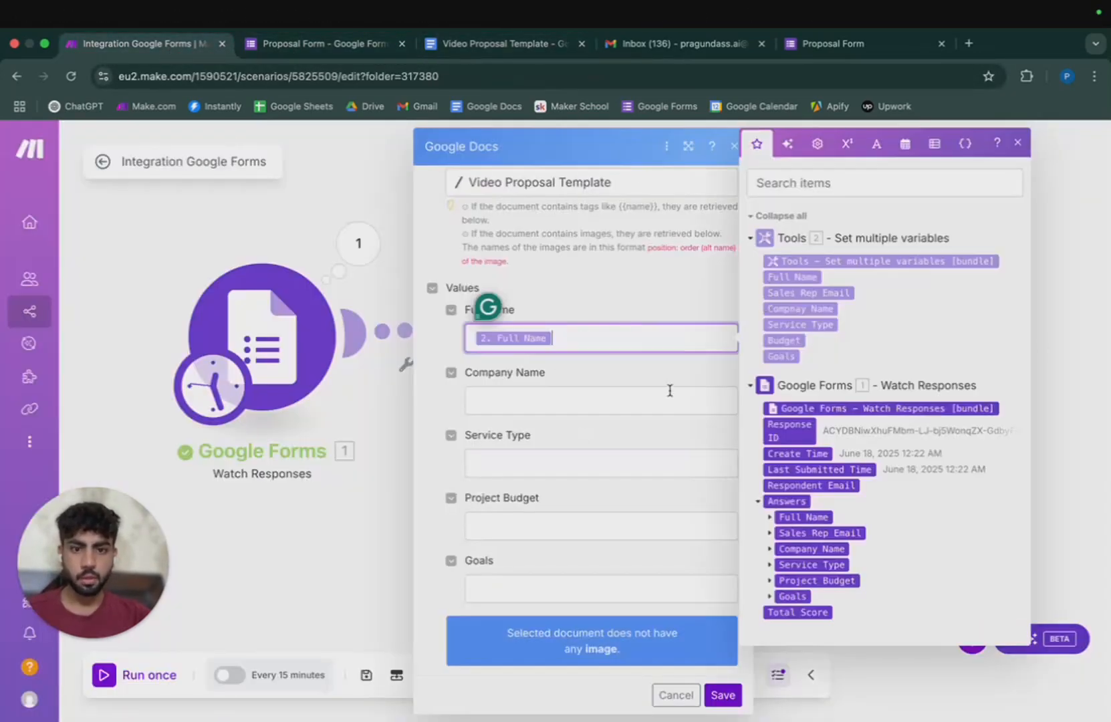
left_click(668, 400)
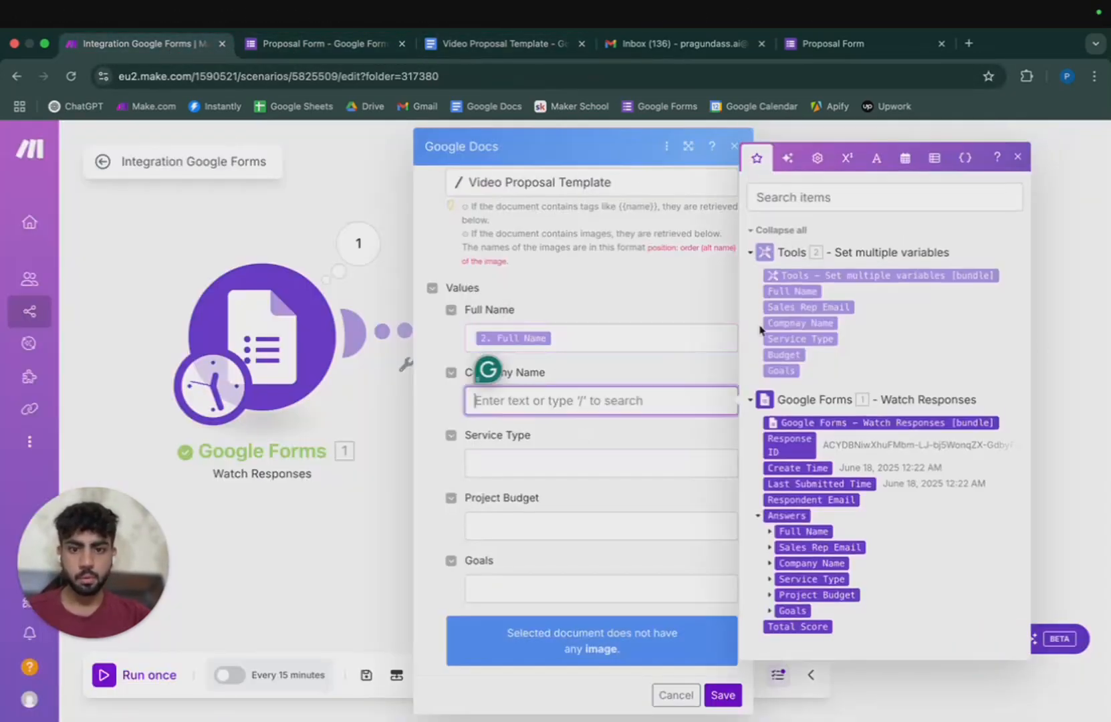
left_click(795, 326)
left_click(620, 459)
left_click(793, 393)
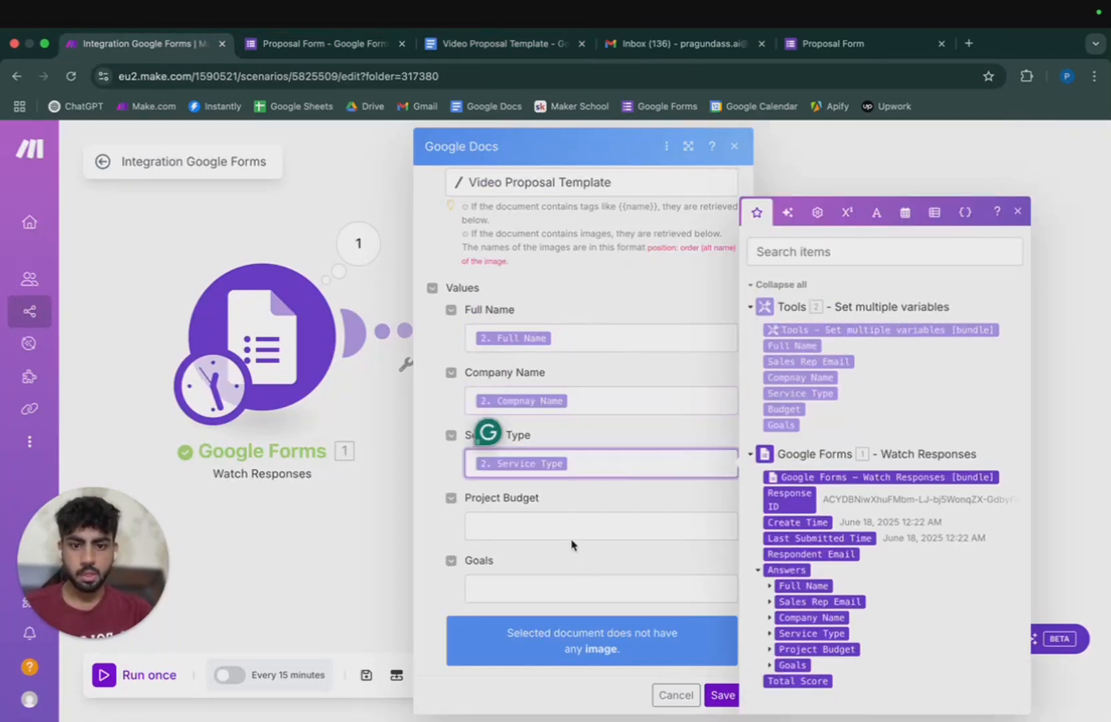
key("Tab")
left_click(784, 410)
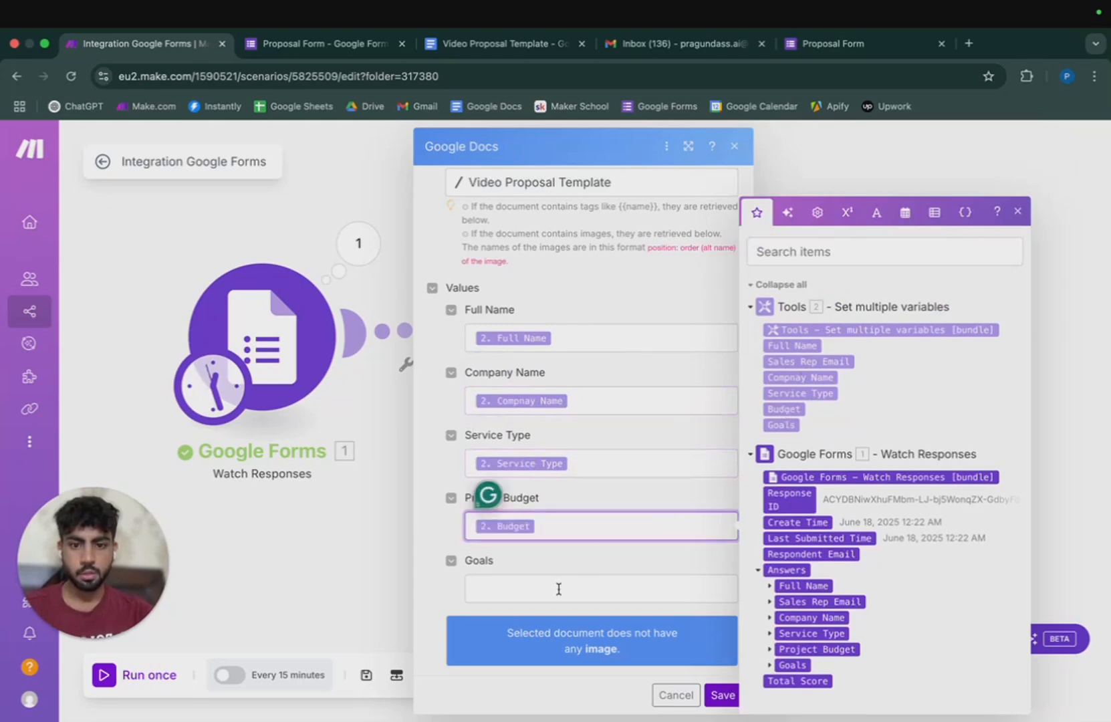
key("Tab")
left_click(783, 425)
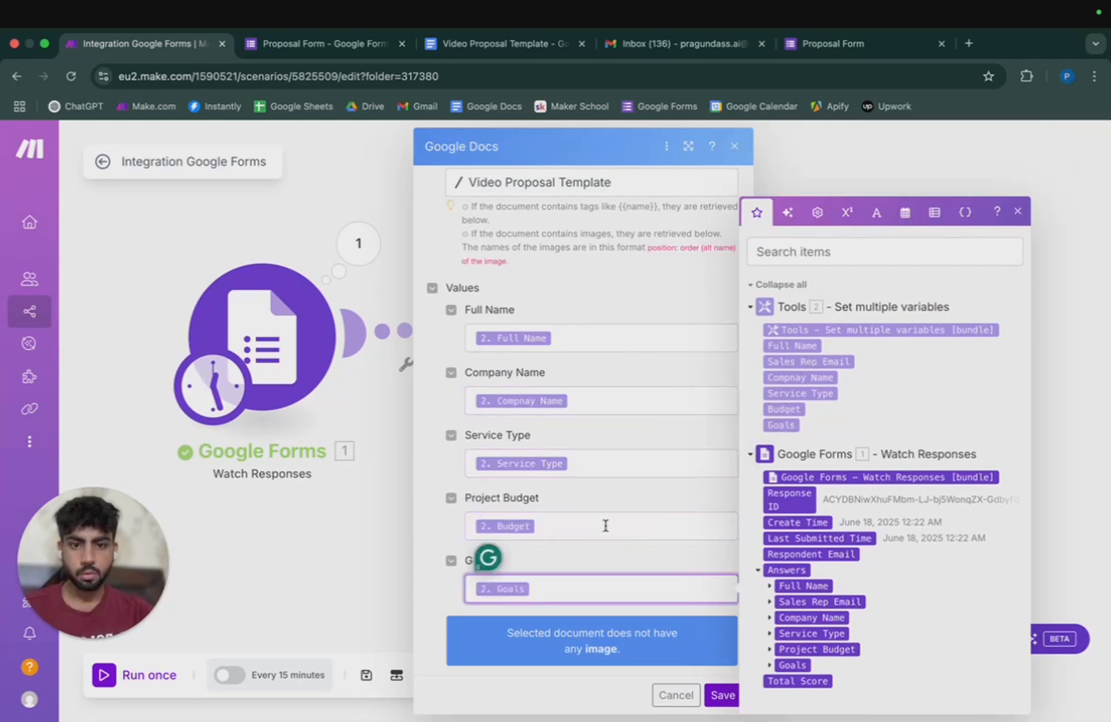
left_click(723, 694)
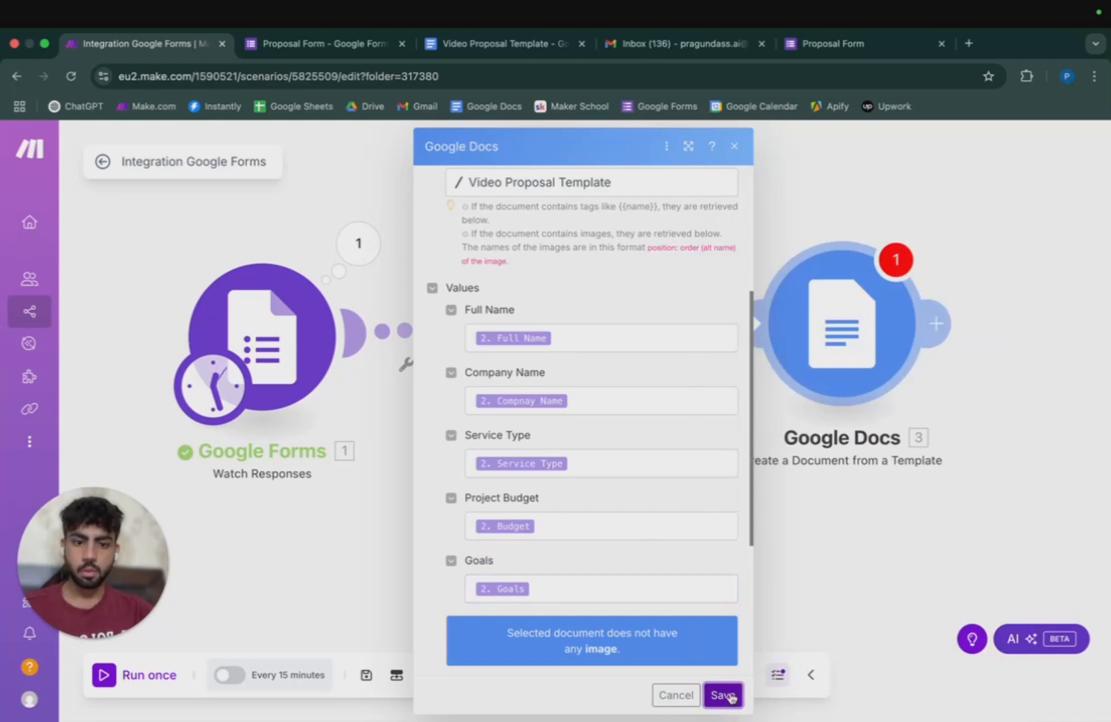
scroll(623, 563, "down", 4)
Set the document title to 'Proposal for- ' followed by the Full Name value.
left_click(545, 479)
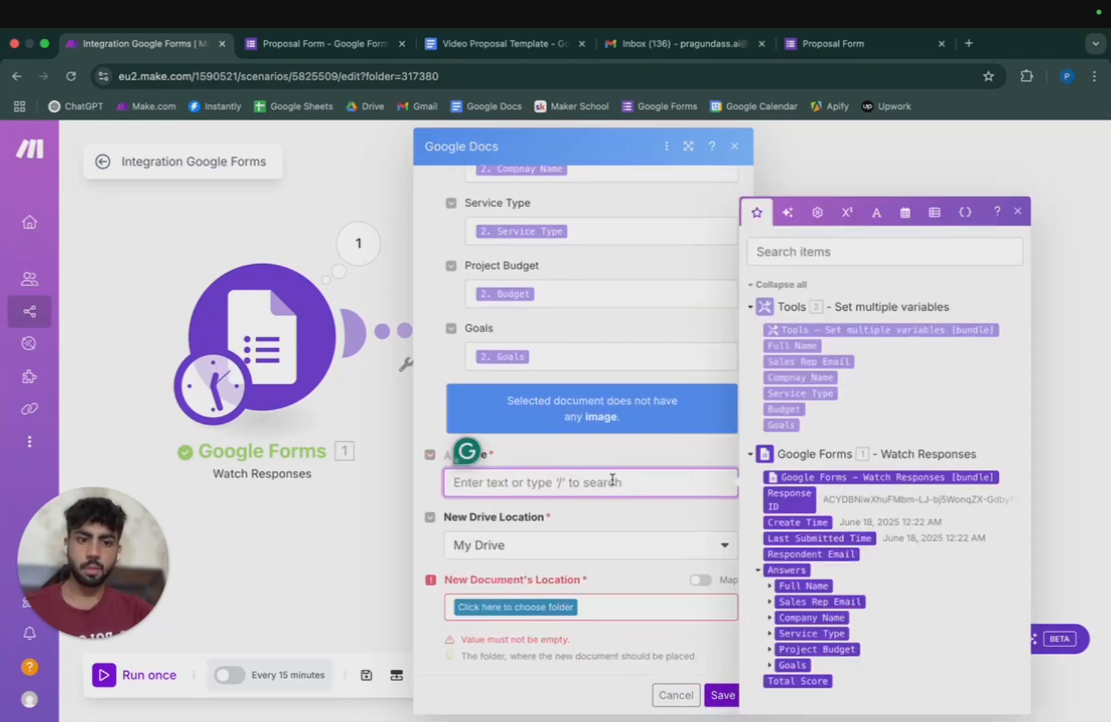
type("Proposal for-")
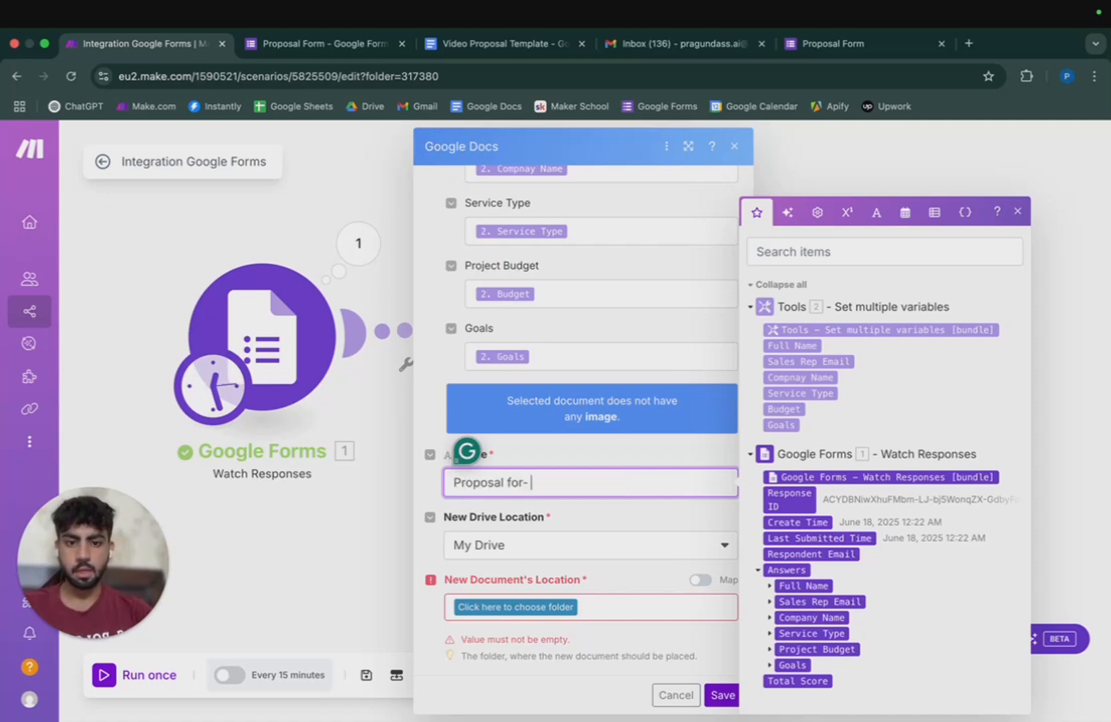
left_click(809, 349)
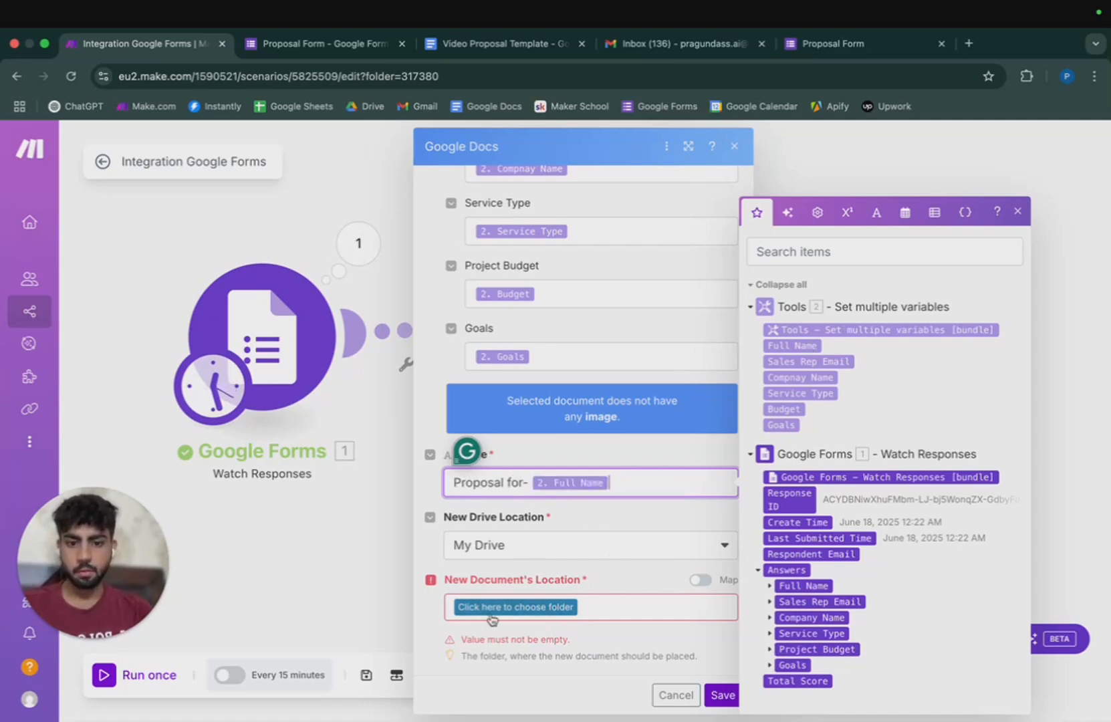
left_click(532, 615)
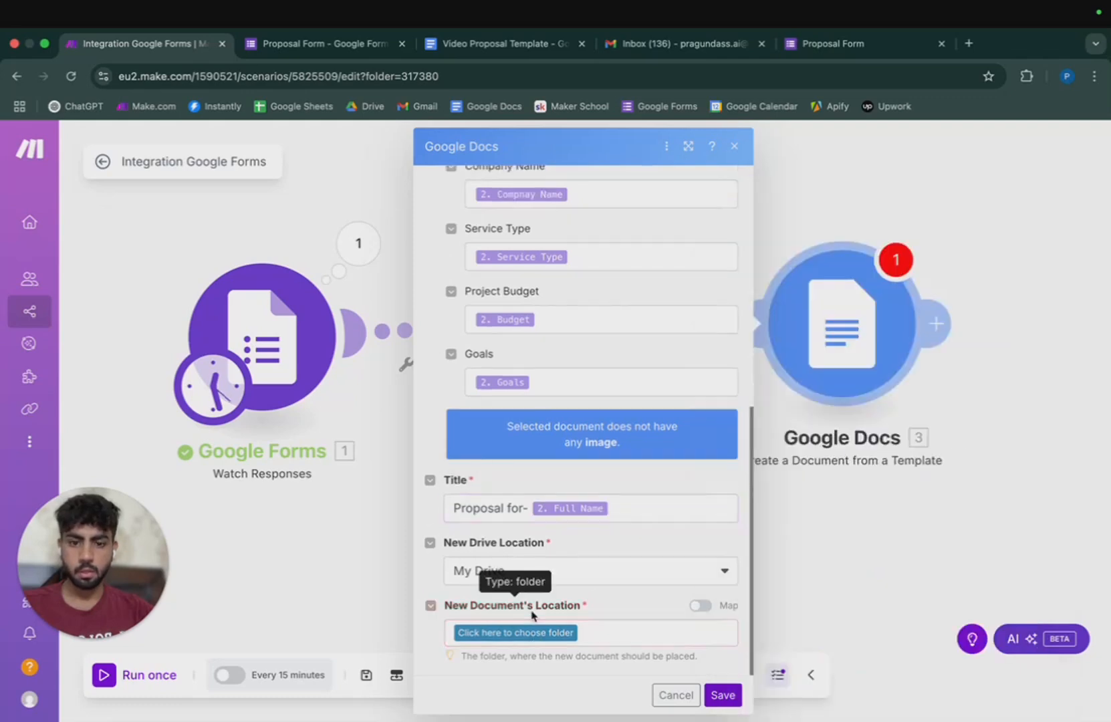
Store the new document in the root '/' folder and save the Google Docs module.
left_click(543, 634)
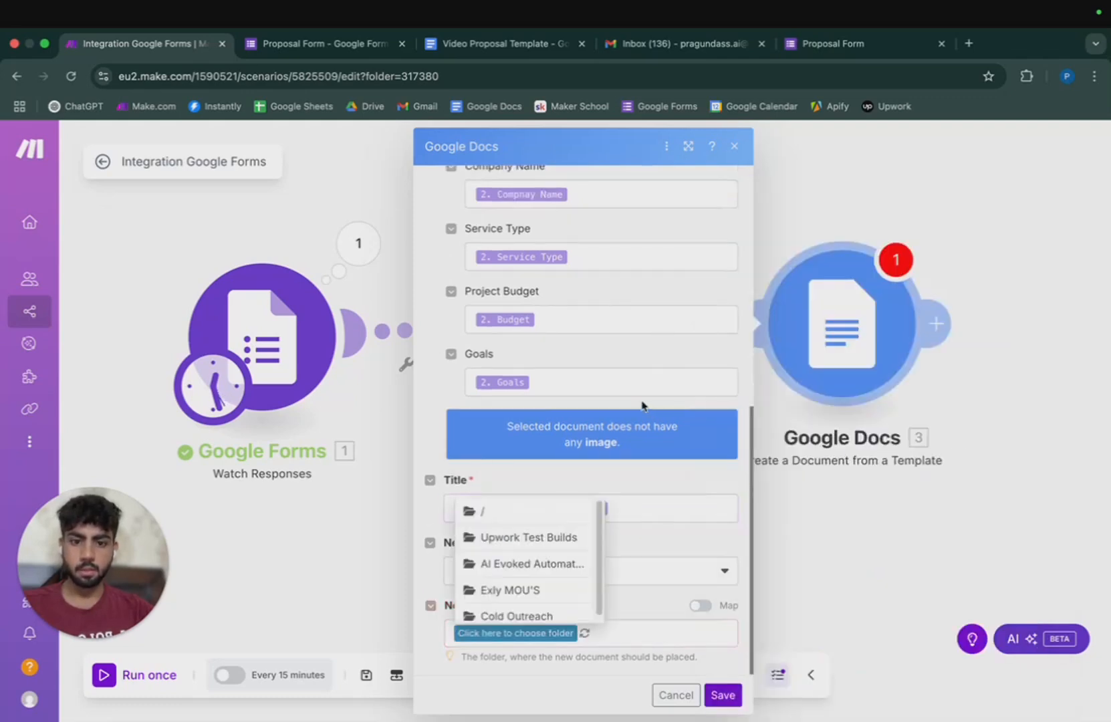
left_click(552, 508)
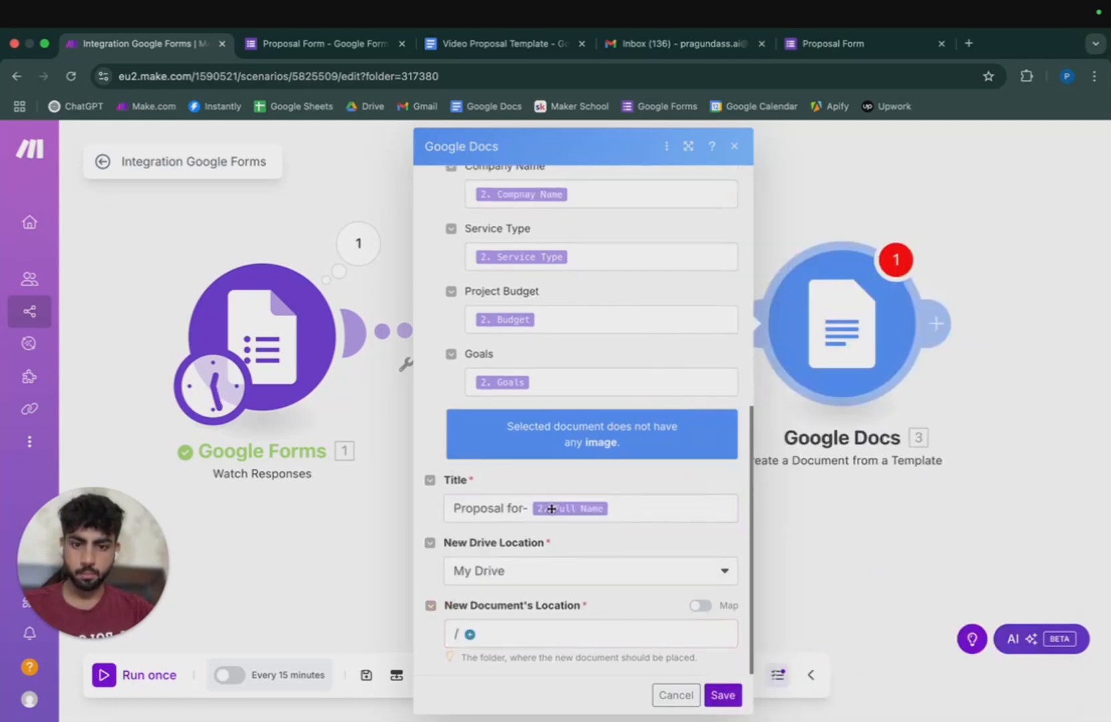
left_click(720, 695)
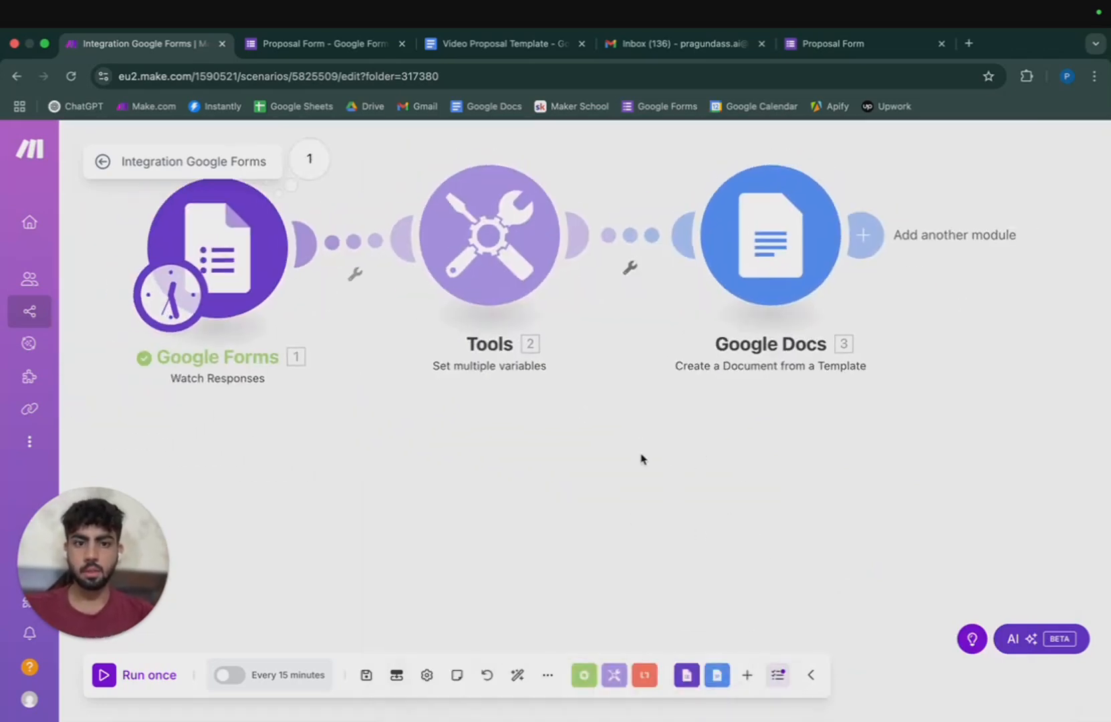
Add a Google Drive 'Download a File' module after Google Docs.
left_click(815, 365)
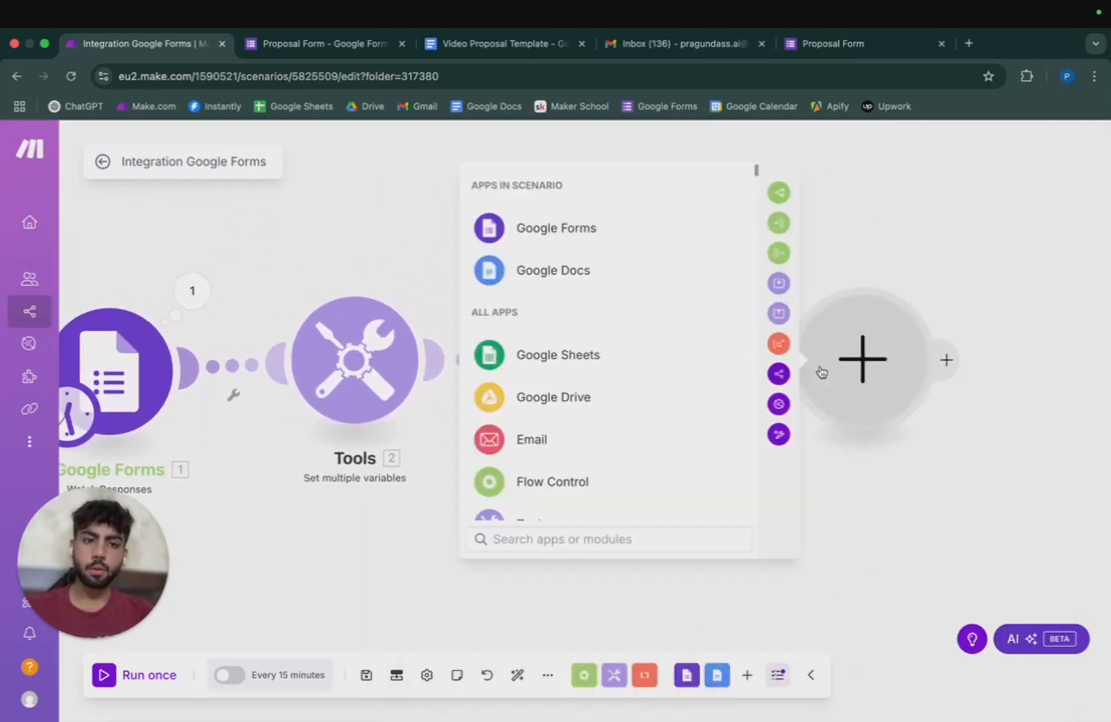
left_click(665, 400)
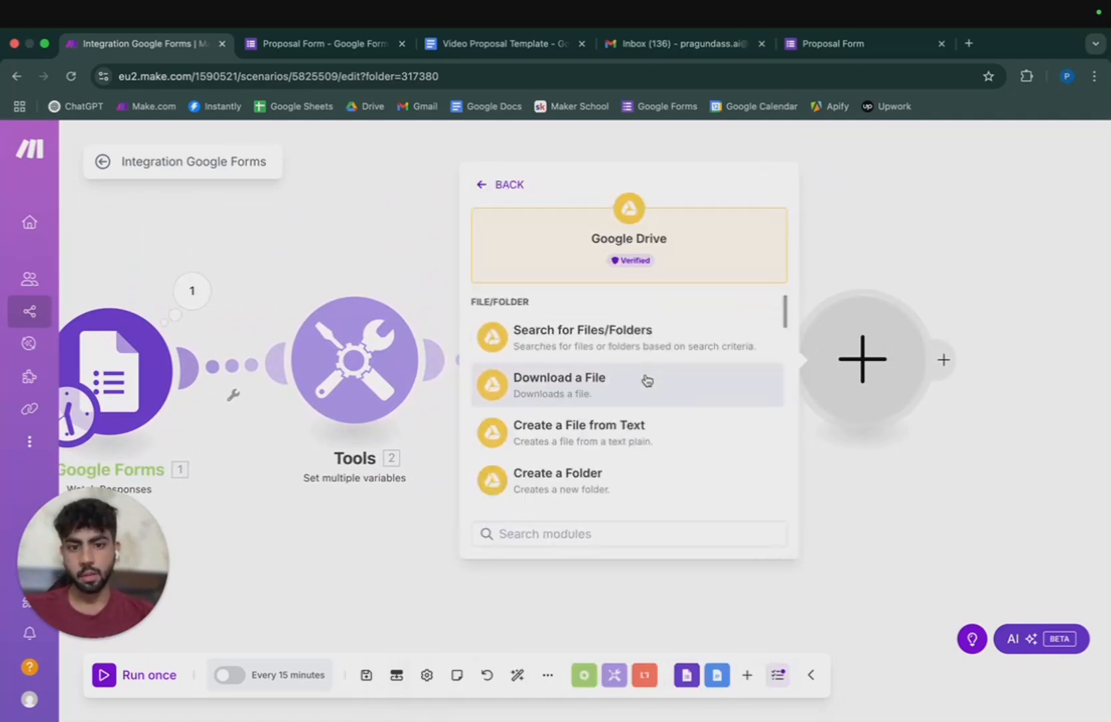
left_click(591, 378)
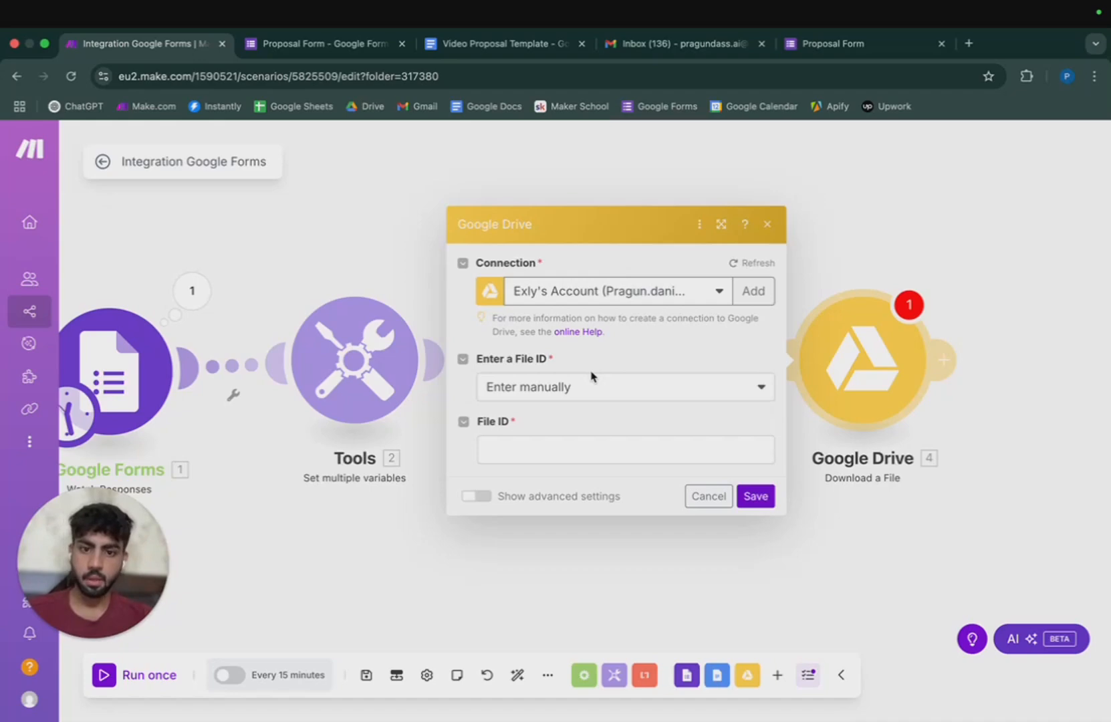
Set Google Documents, spreadsheets, slides and drawings to convert to PDF.
left_click(485, 500)
left_click(576, 444)
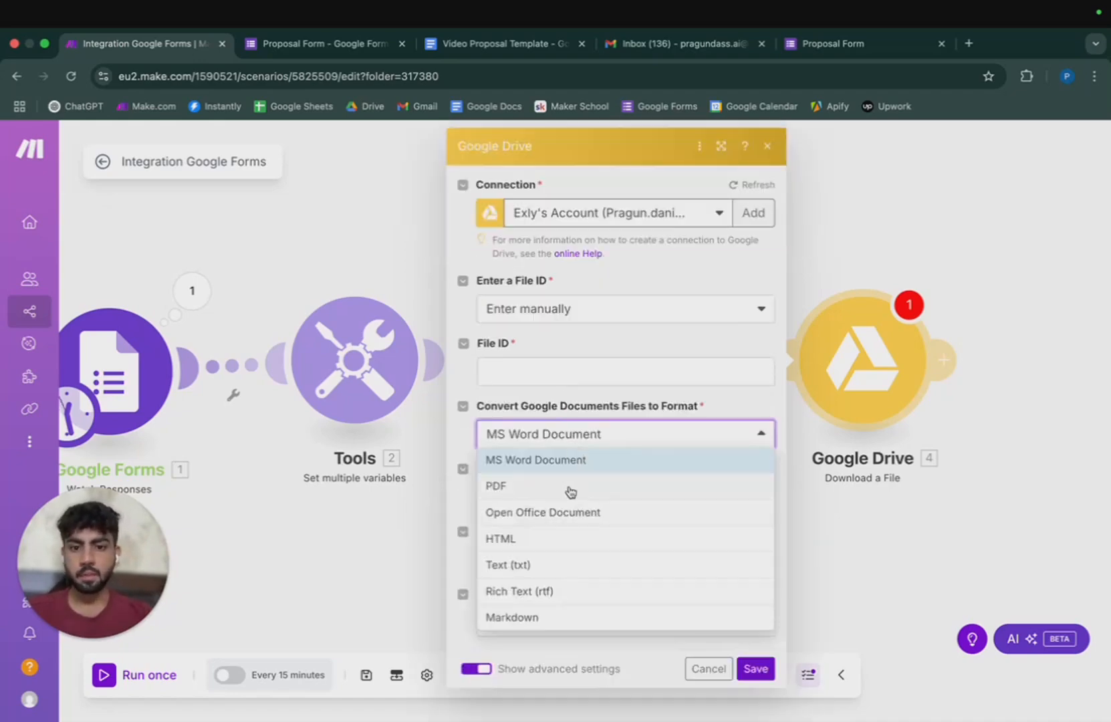
left_click(568, 489)
left_click(563, 502)
left_click(565, 569)
left_click(566, 560)
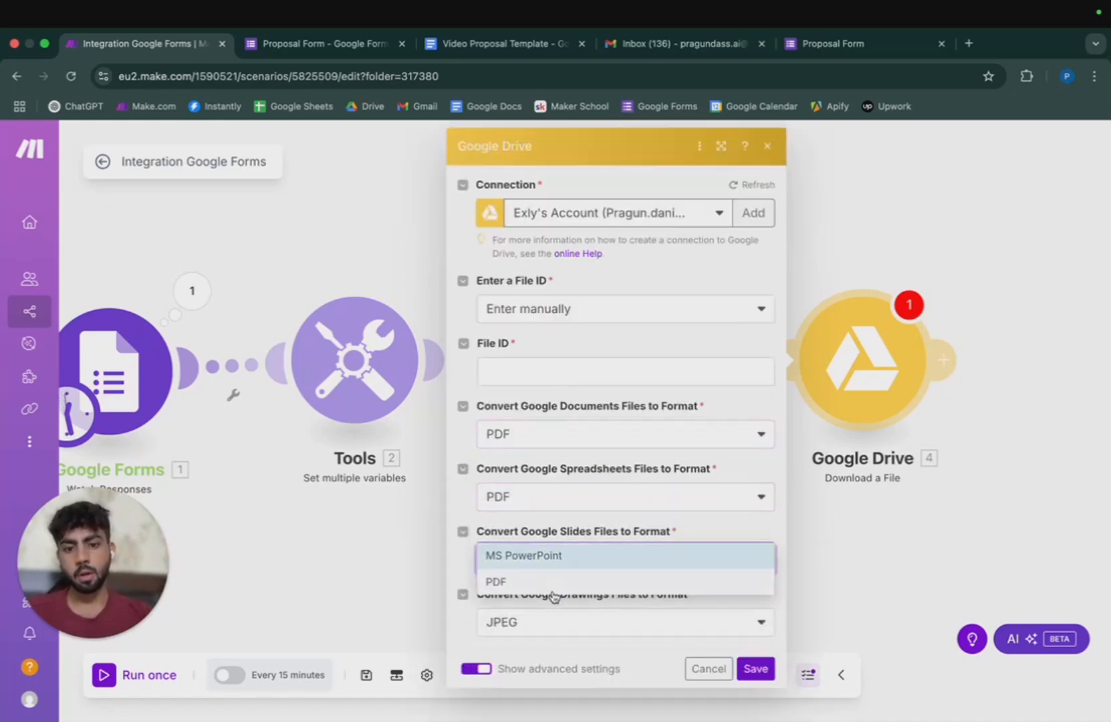
left_click(555, 581)
left_click(549, 621)
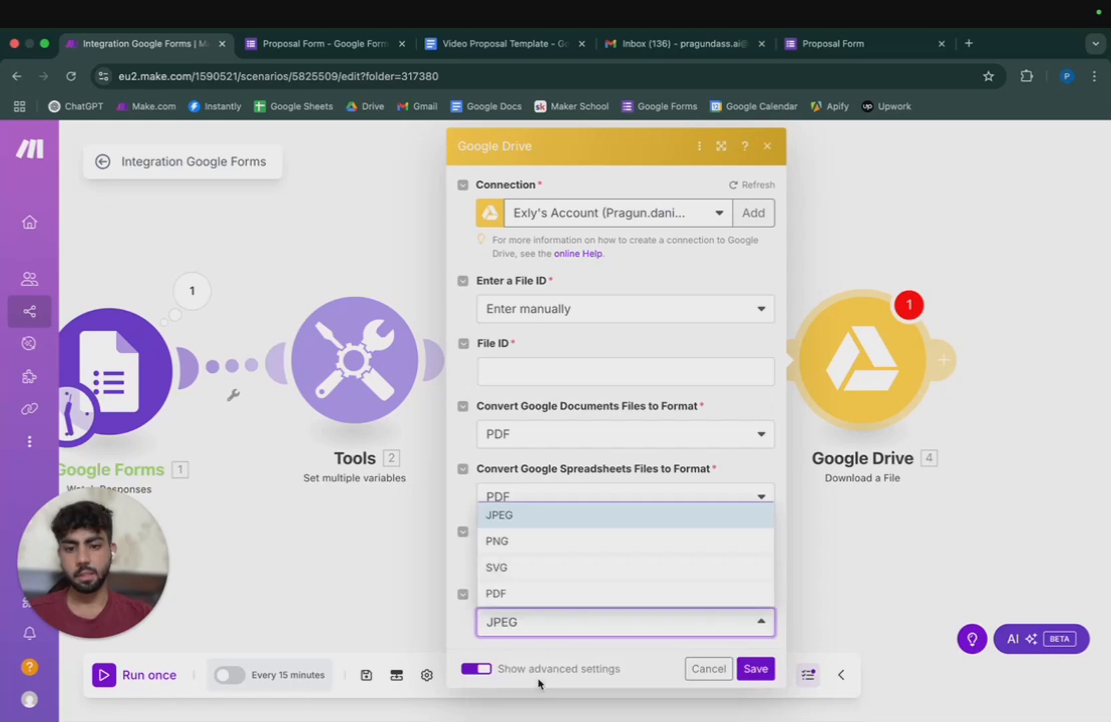
left_click(543, 597)
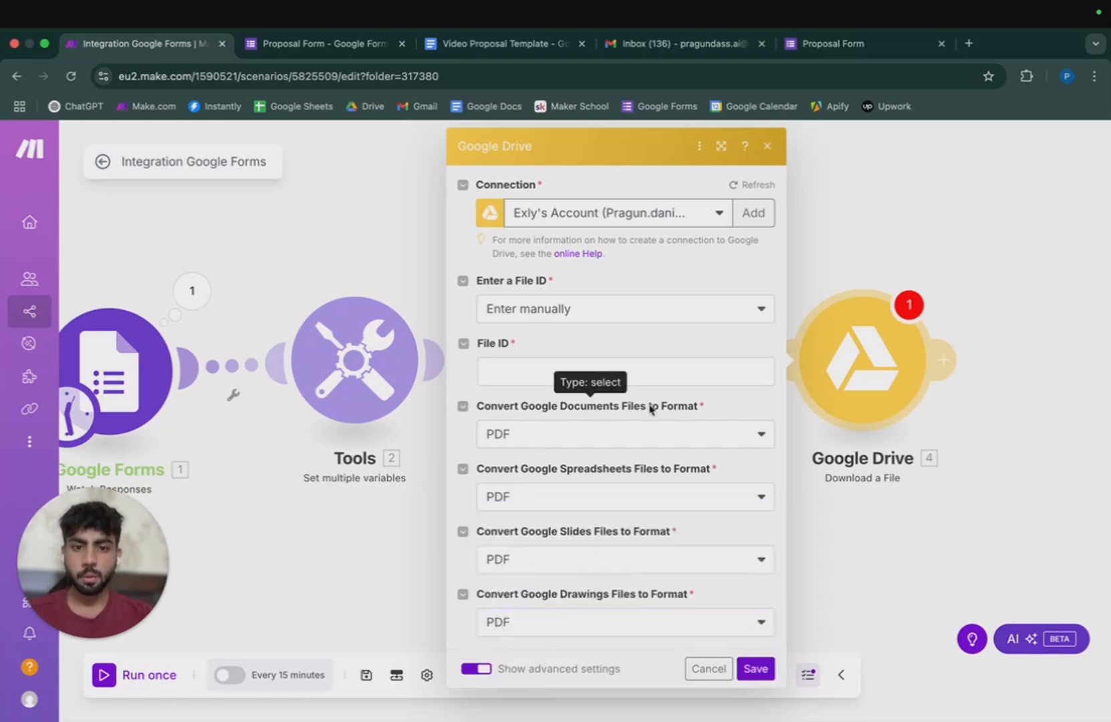
left_click(520, 433)
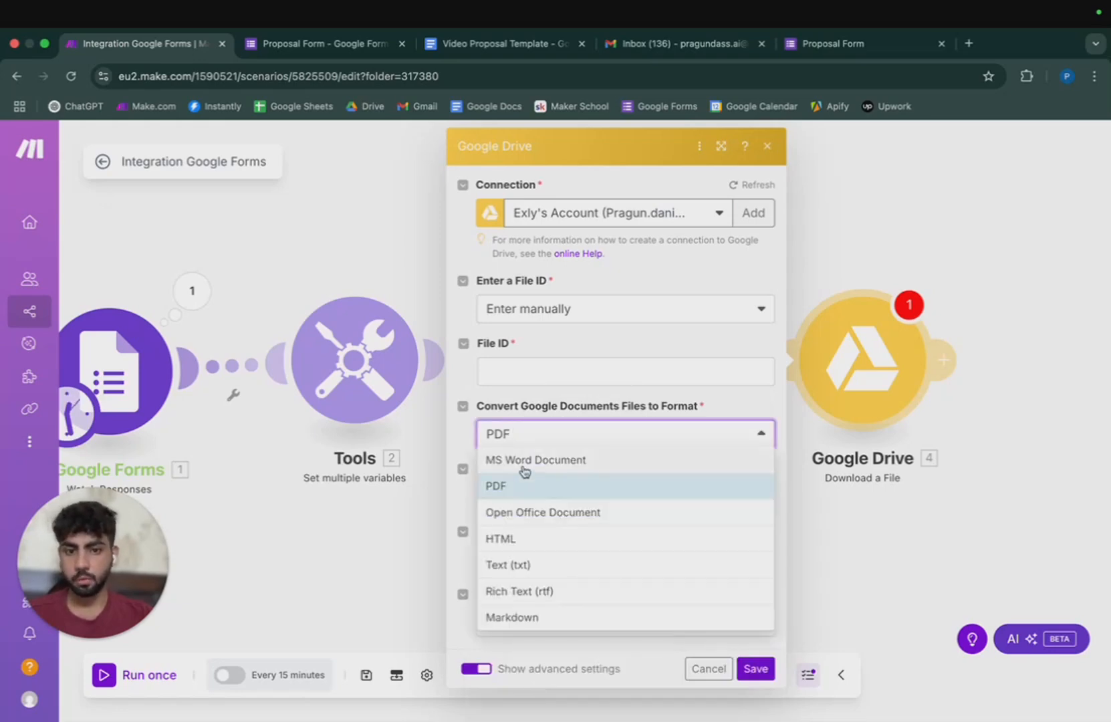
left_click(567, 493)
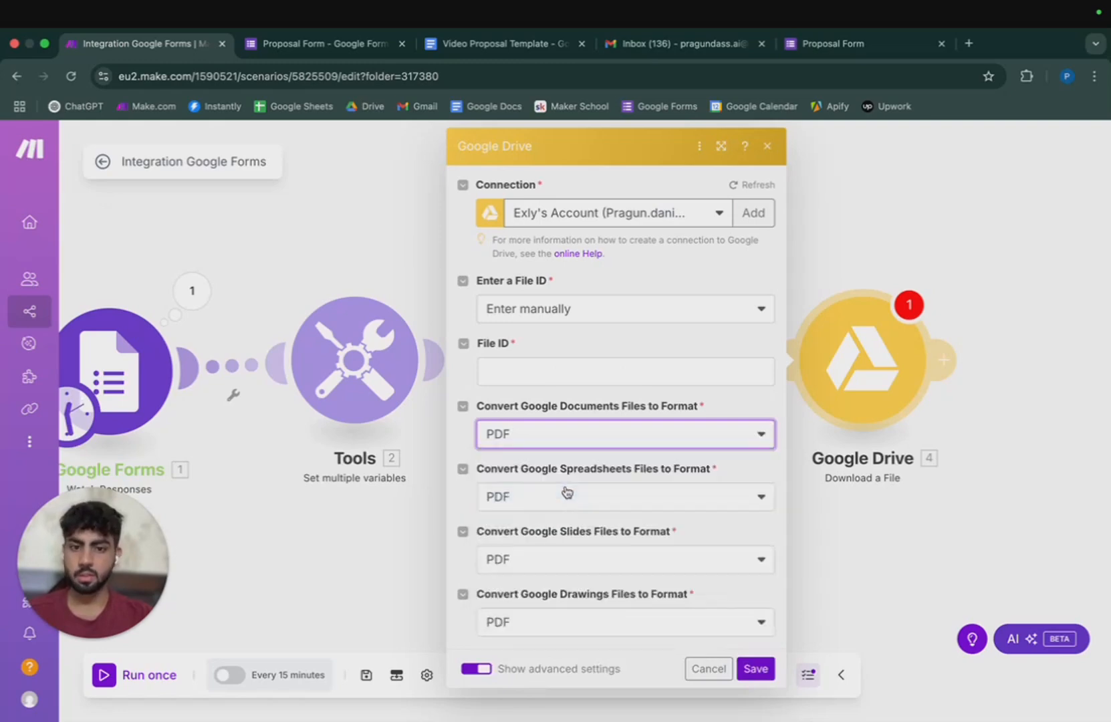
Try switching the Google Drive connection and updating its permissions, then close the module settings.
left_click(592, 211)
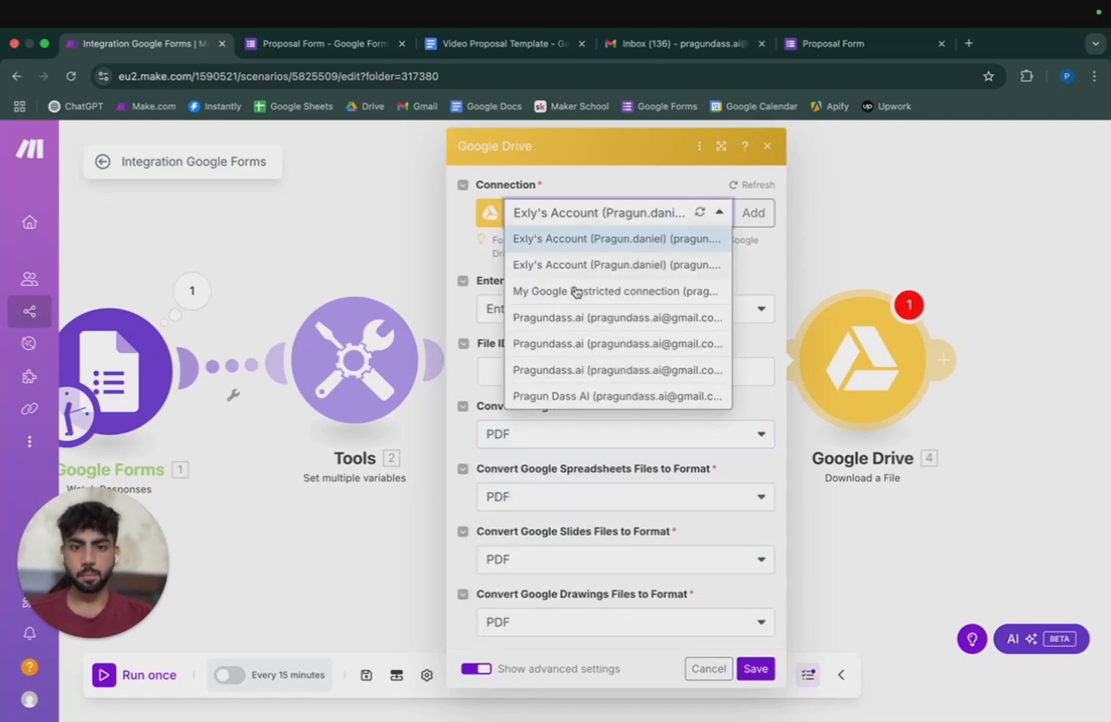
left_click(609, 319)
left_click(609, 339)
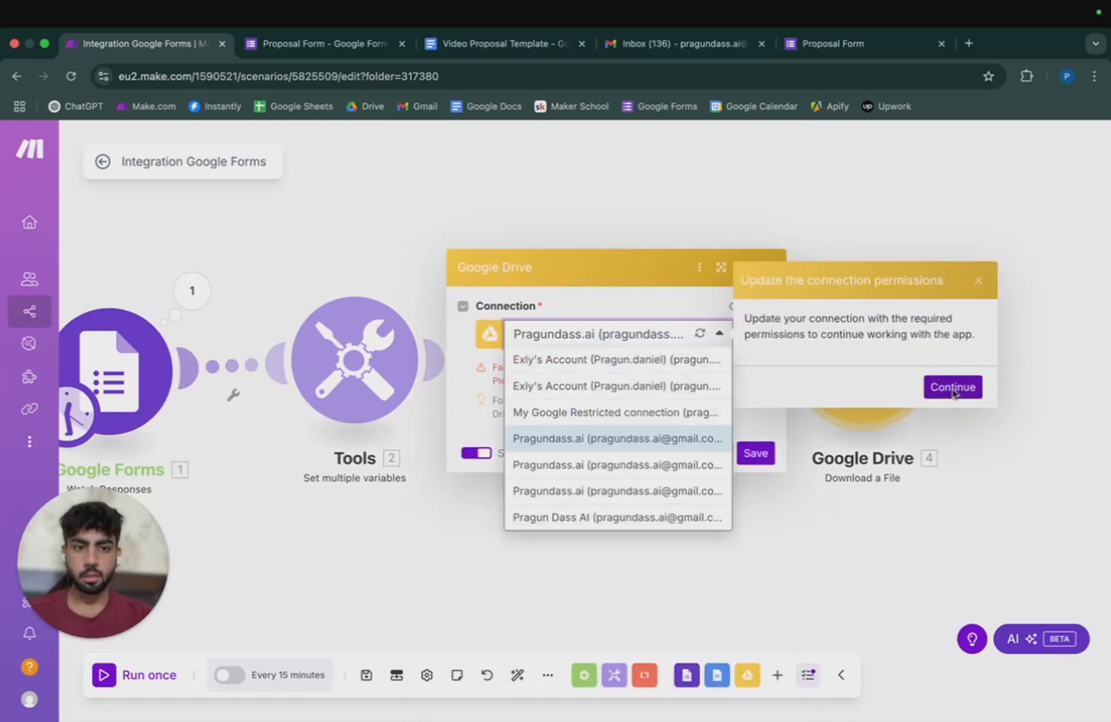
left_click(954, 389)
left_click(363, 43)
left_click(682, 334)
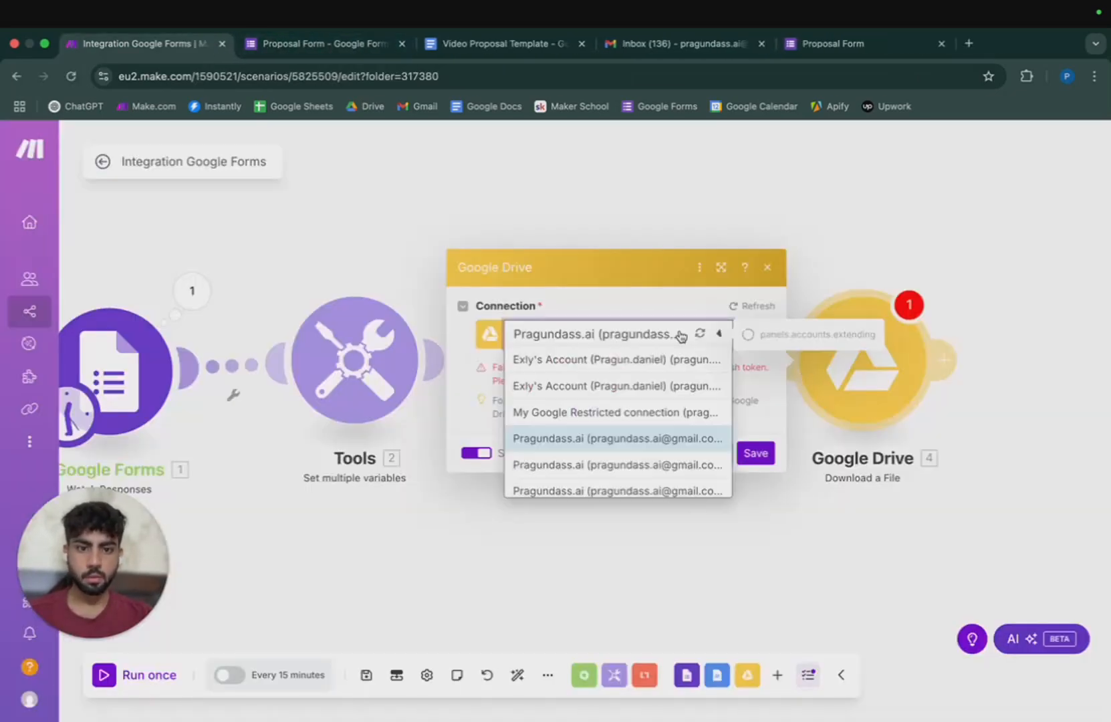
left_click(769, 272)
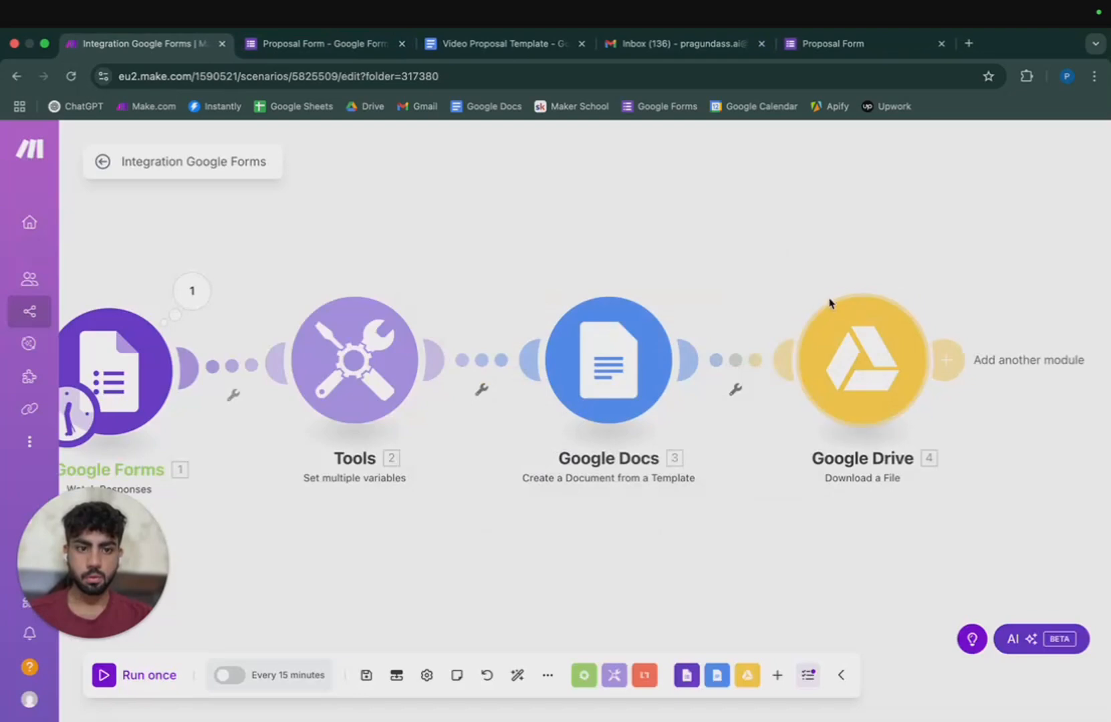
Attempt another Google account connection on the Google Drive module, then close it.
left_click(869, 369)
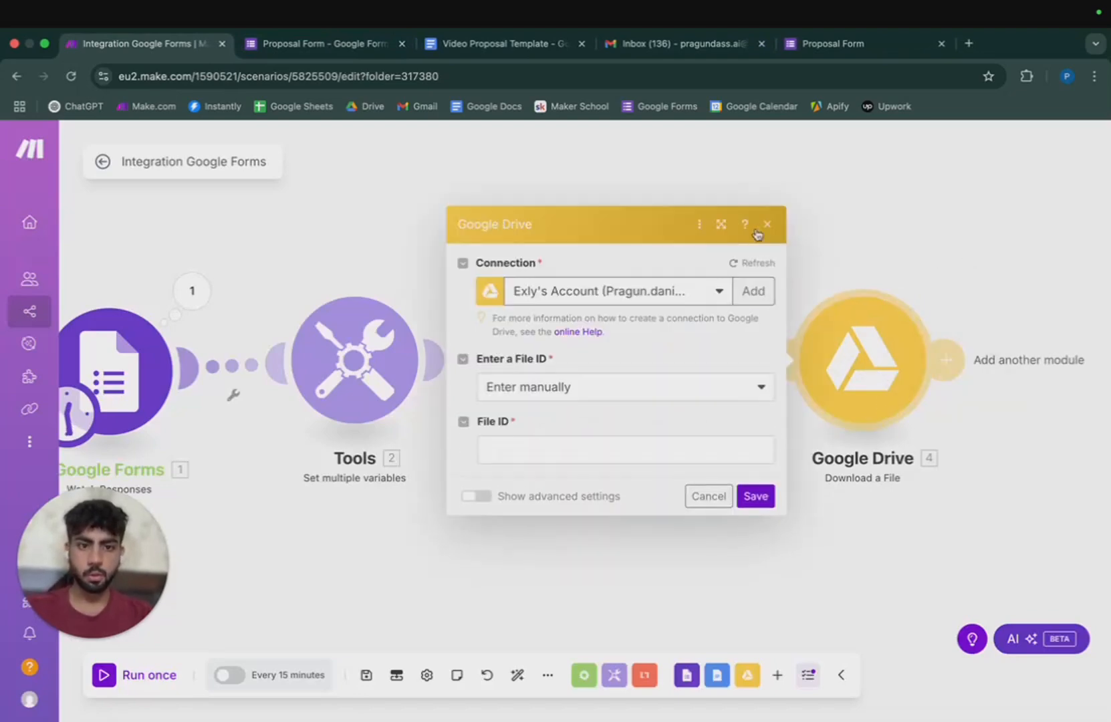
left_click(582, 299)
left_click(614, 493)
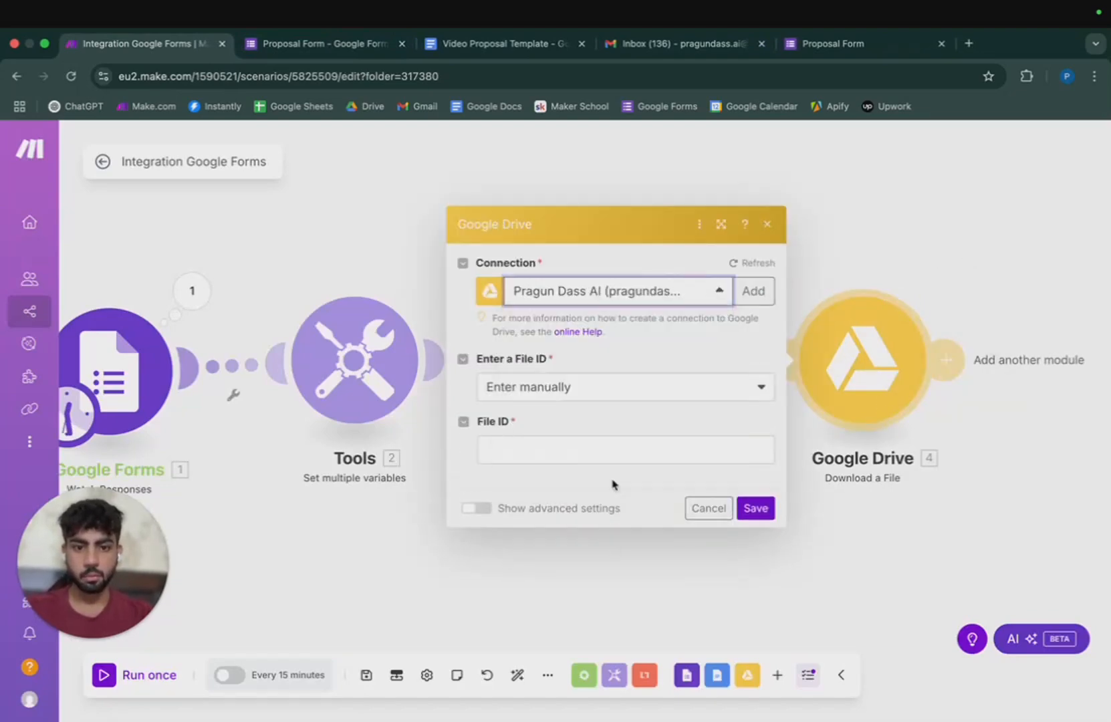
left_click(767, 271)
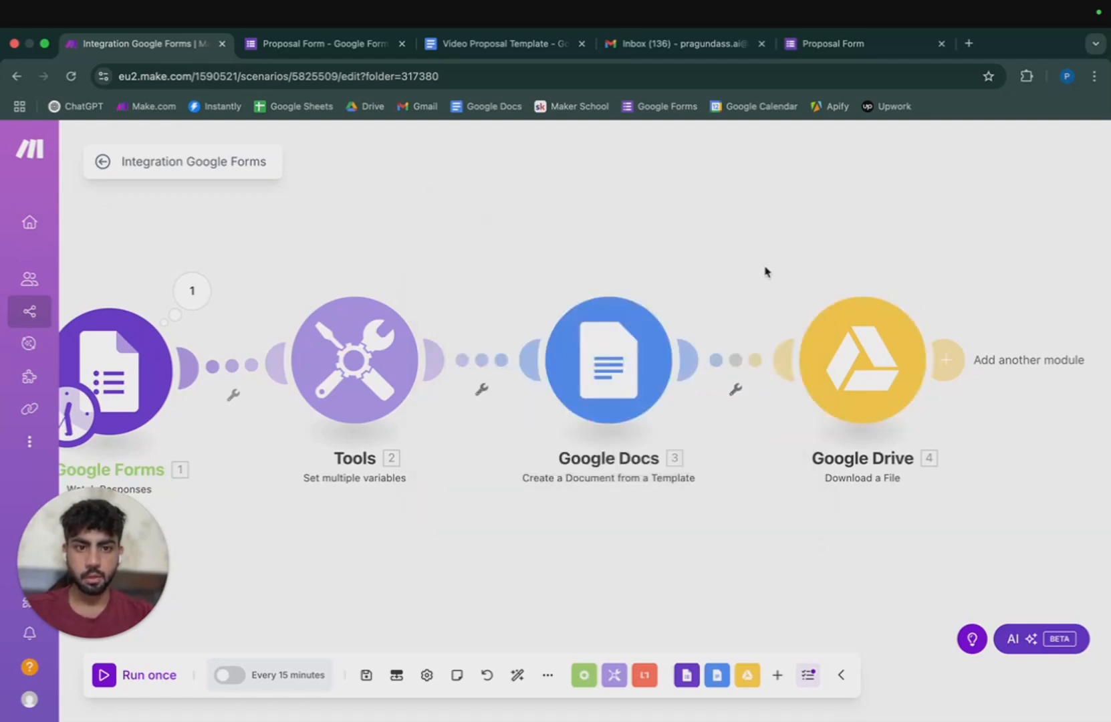
Delete the Google Drive module and pick the Email app for a new step after Google Docs.
right_click(838, 387)
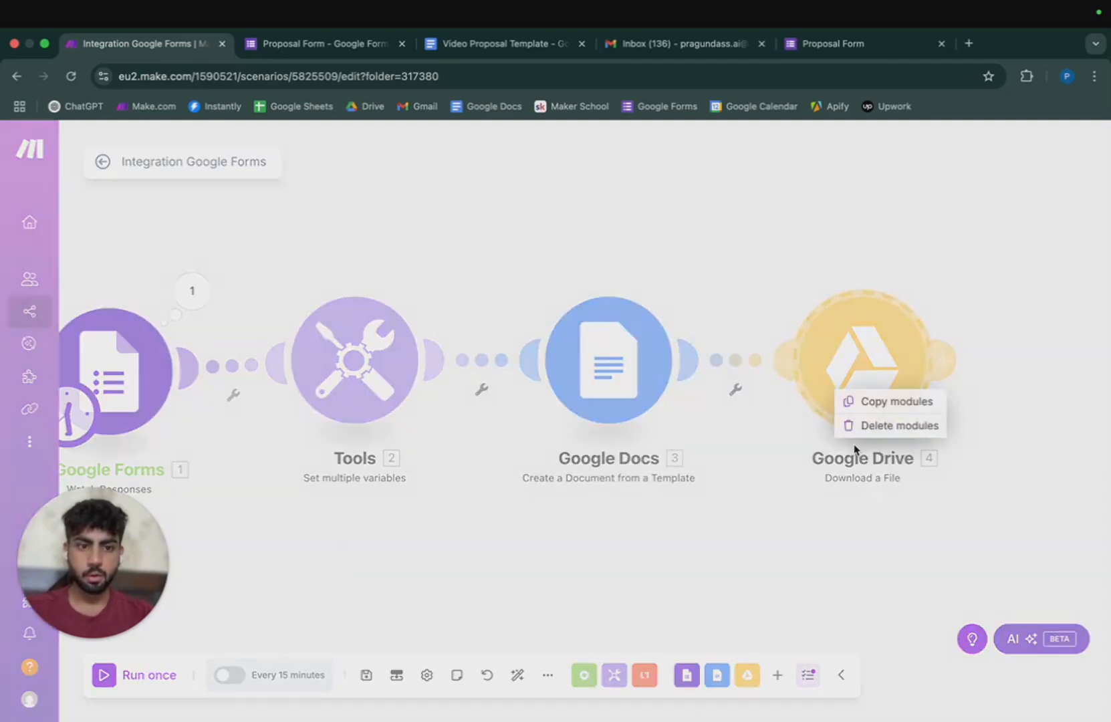
left_click(862, 425)
left_click(676, 312)
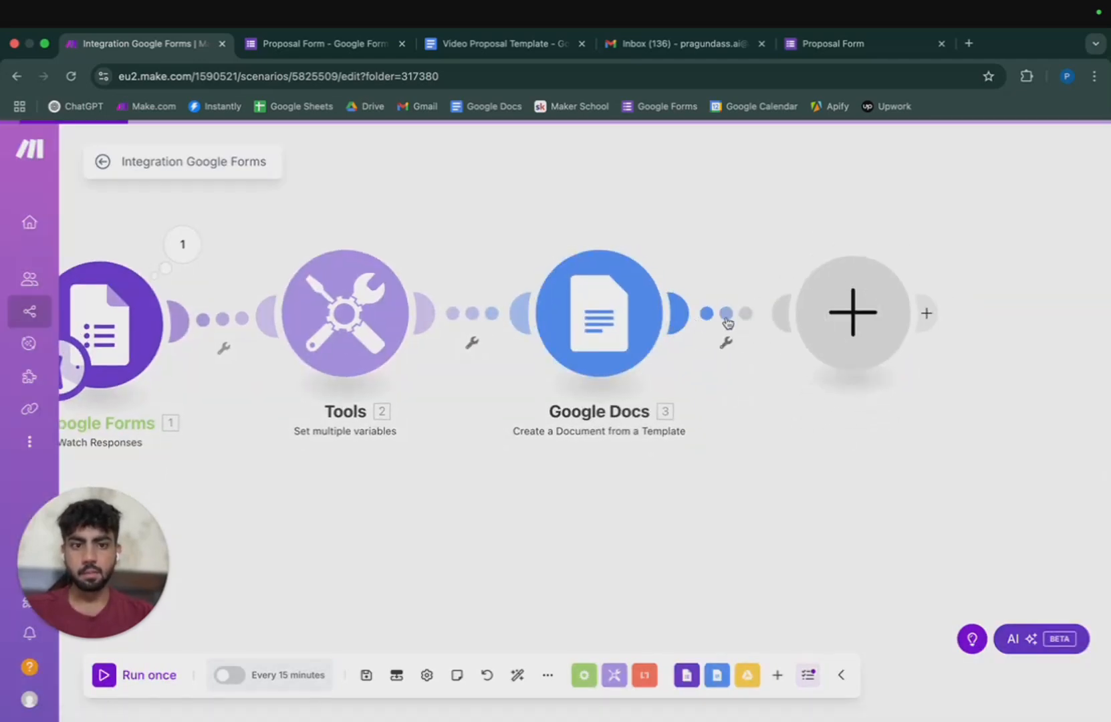
left_click(568, 446)
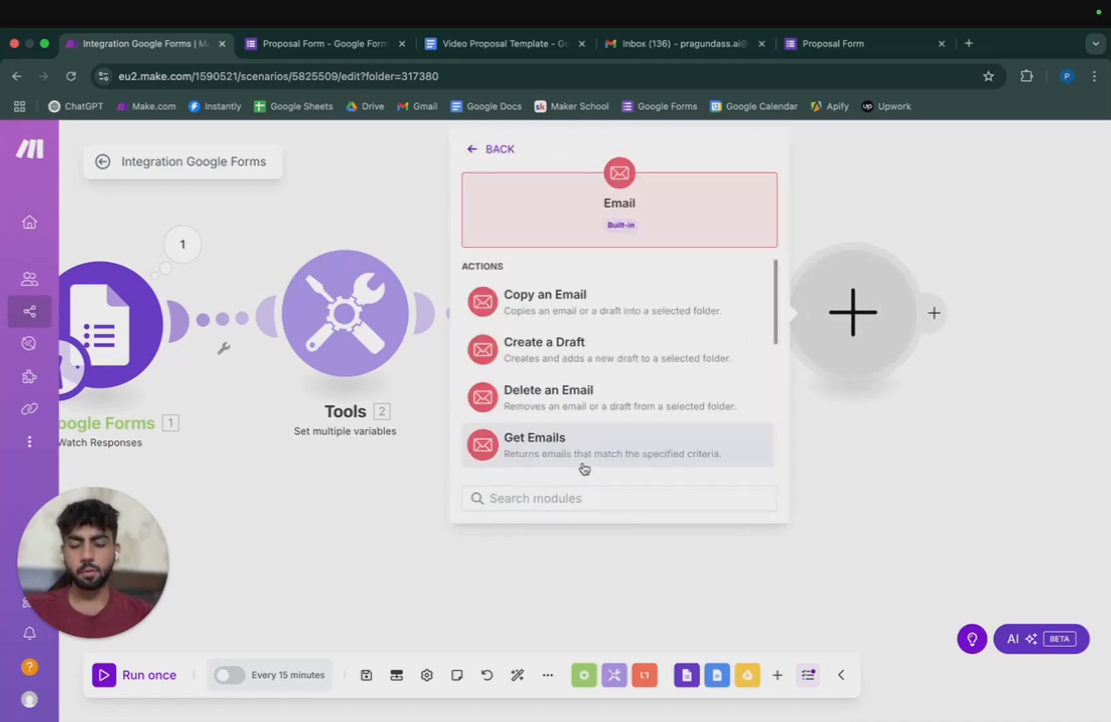
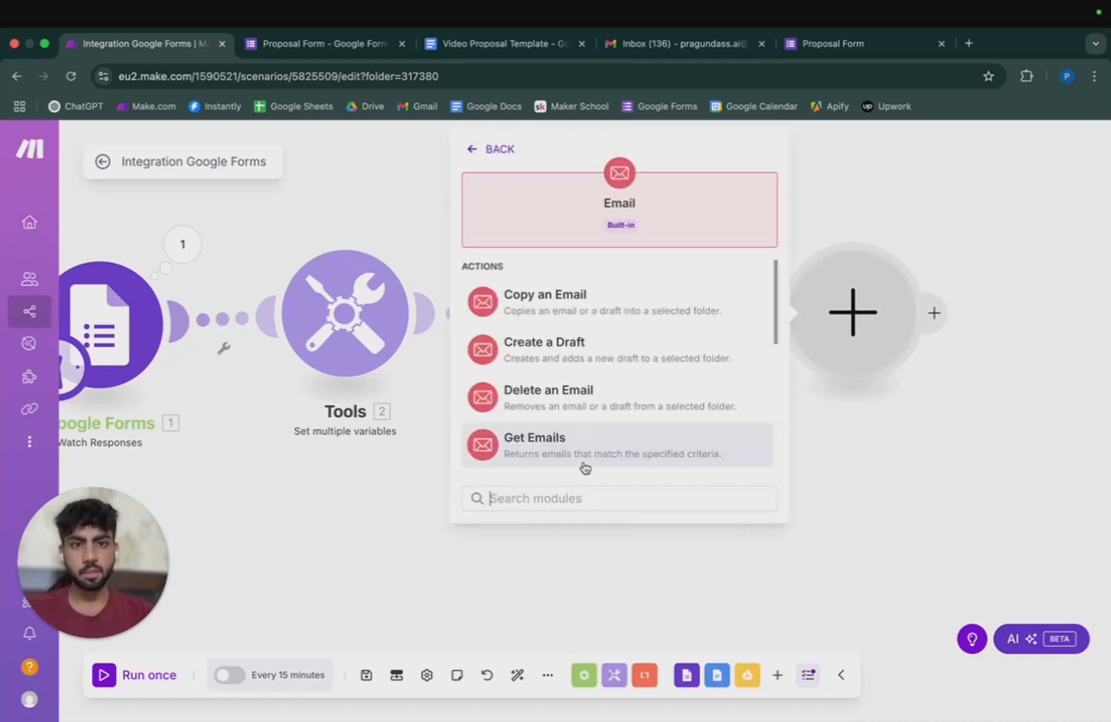
Back out of the Email app picker and close it without adding a step.
left_click(508, 150)
left_click(667, 382)
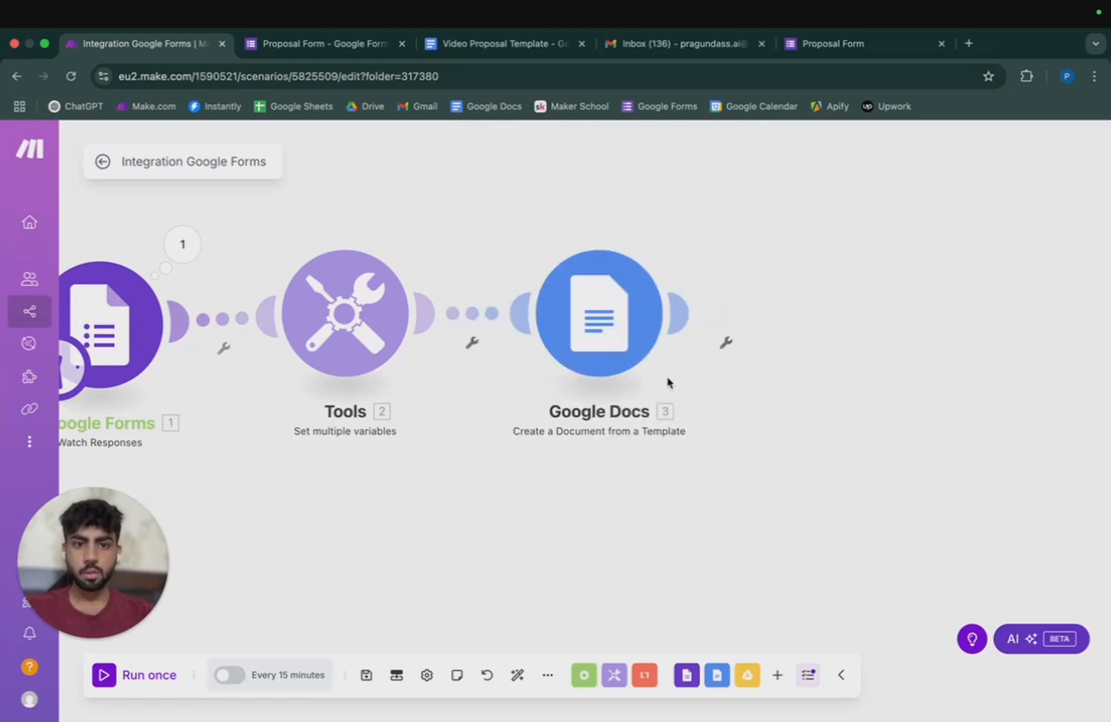
left_click(676, 312)
left_click(950, 503)
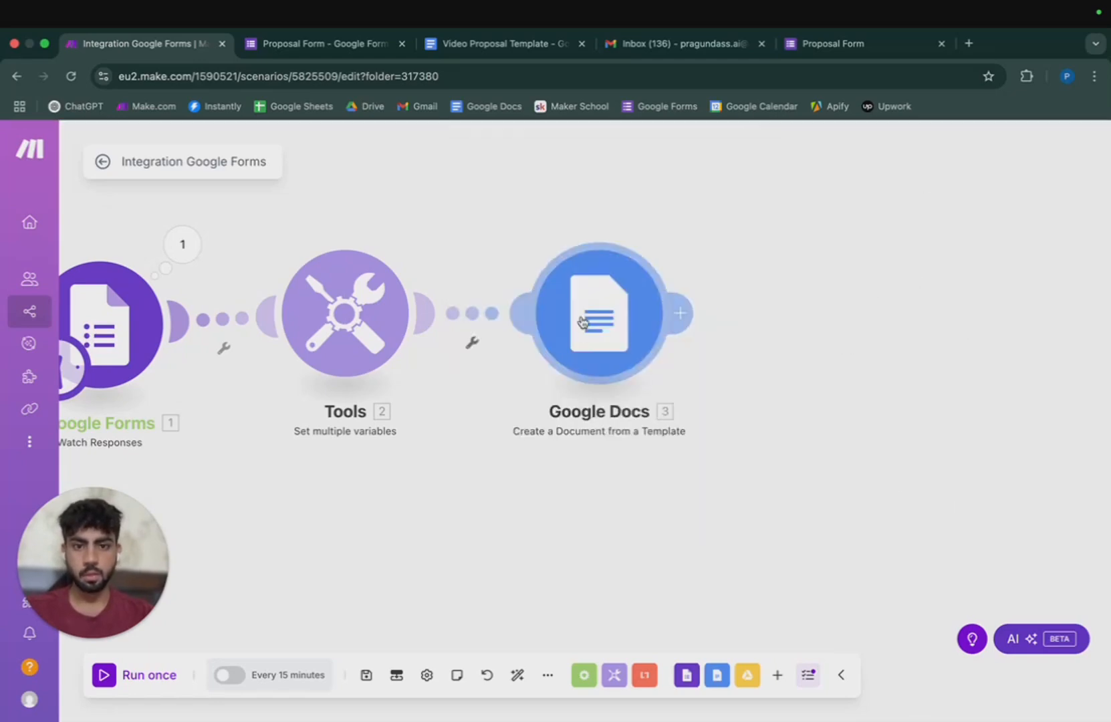
Open the Google Docs module settings and bring up the Video Proposal Template document.
left_click(582, 320)
scroll(768, 508, "down", 3)
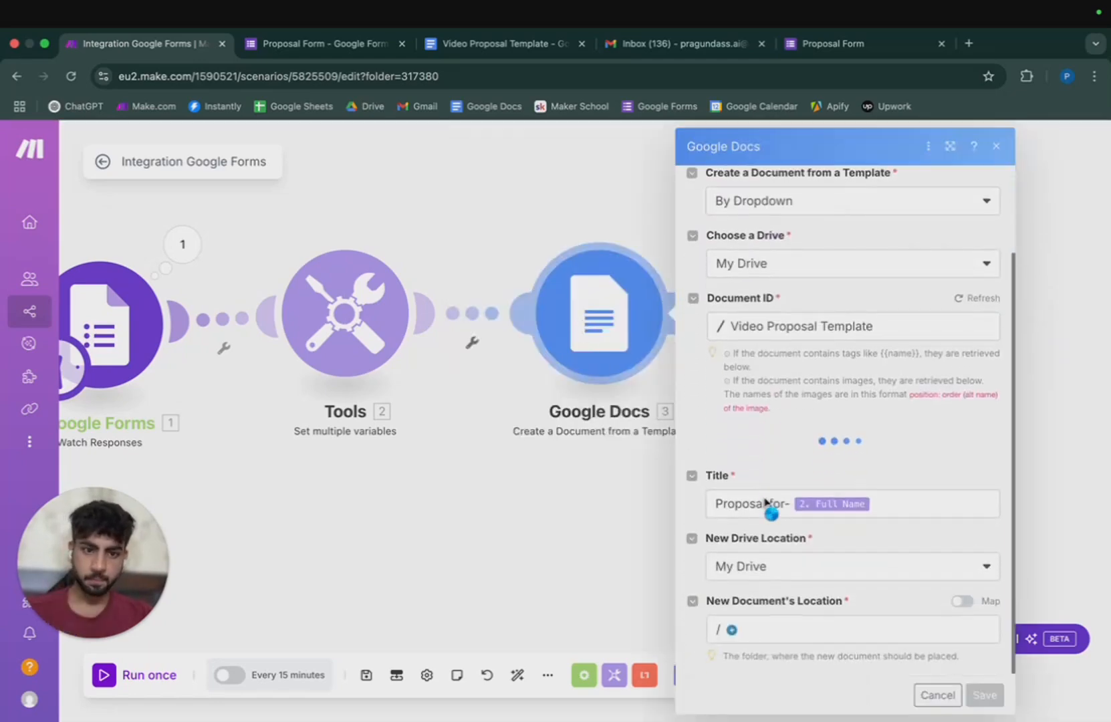
left_click(511, 46)
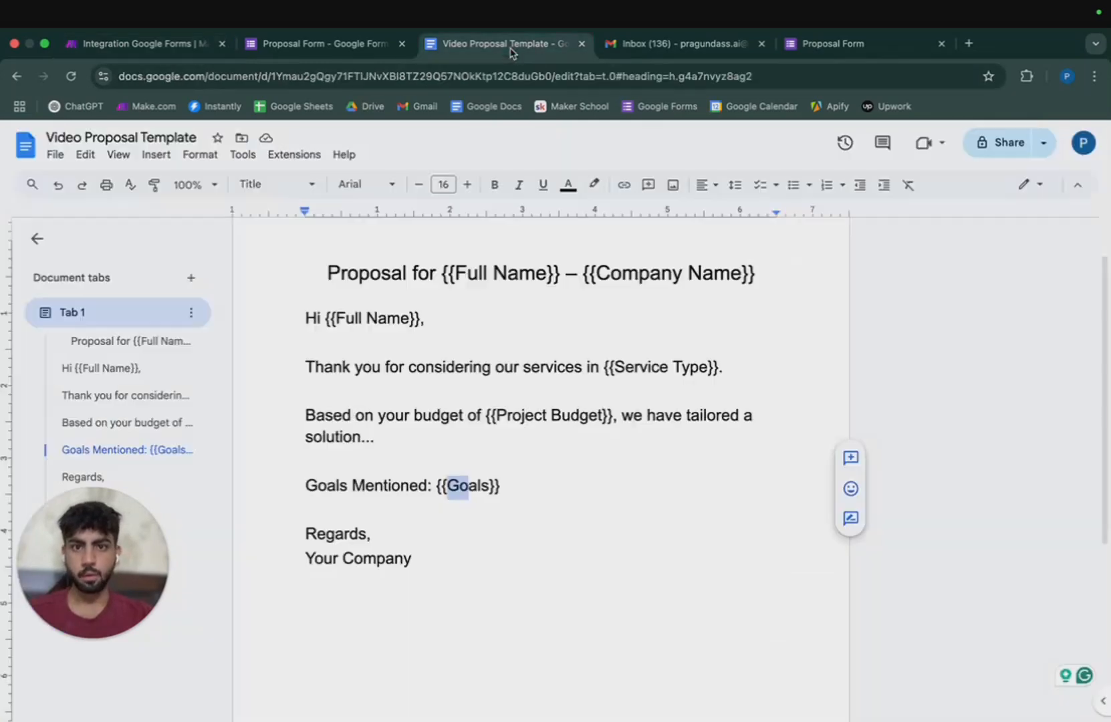
Change the template's general access from Restricted to Anyone with the link.
left_click(1008, 144)
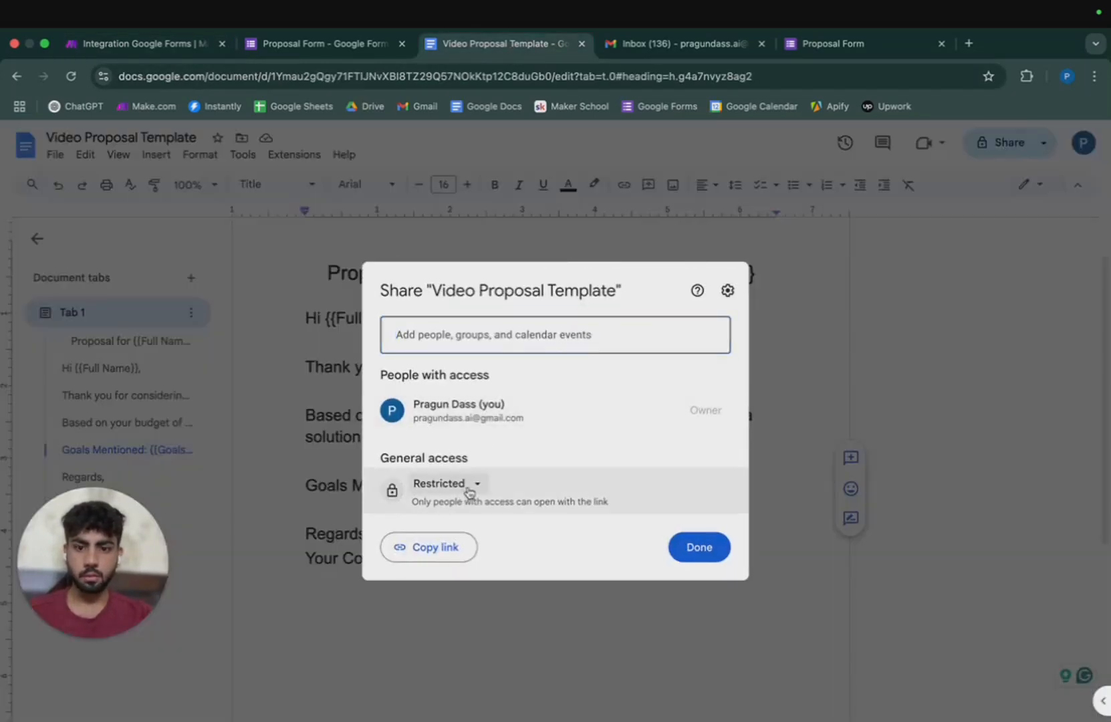
left_click(470, 492)
left_click(471, 553)
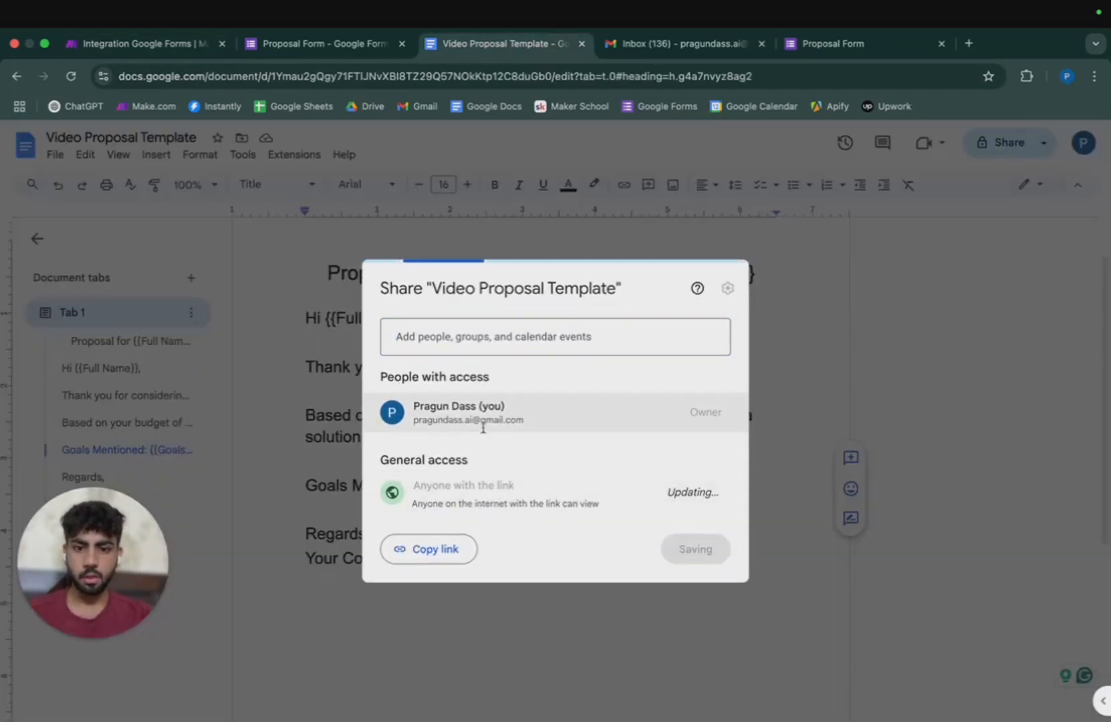
Share the template with a colleague as Editor and send the invitation.
left_click(500, 329)
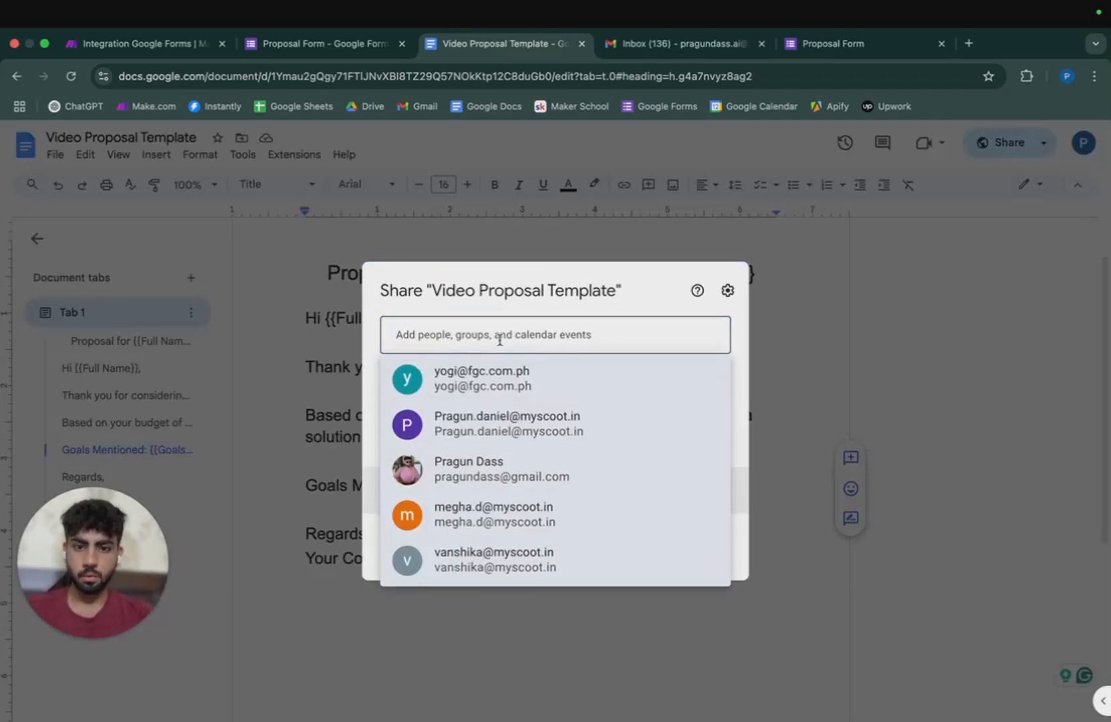
left_click(508, 423)
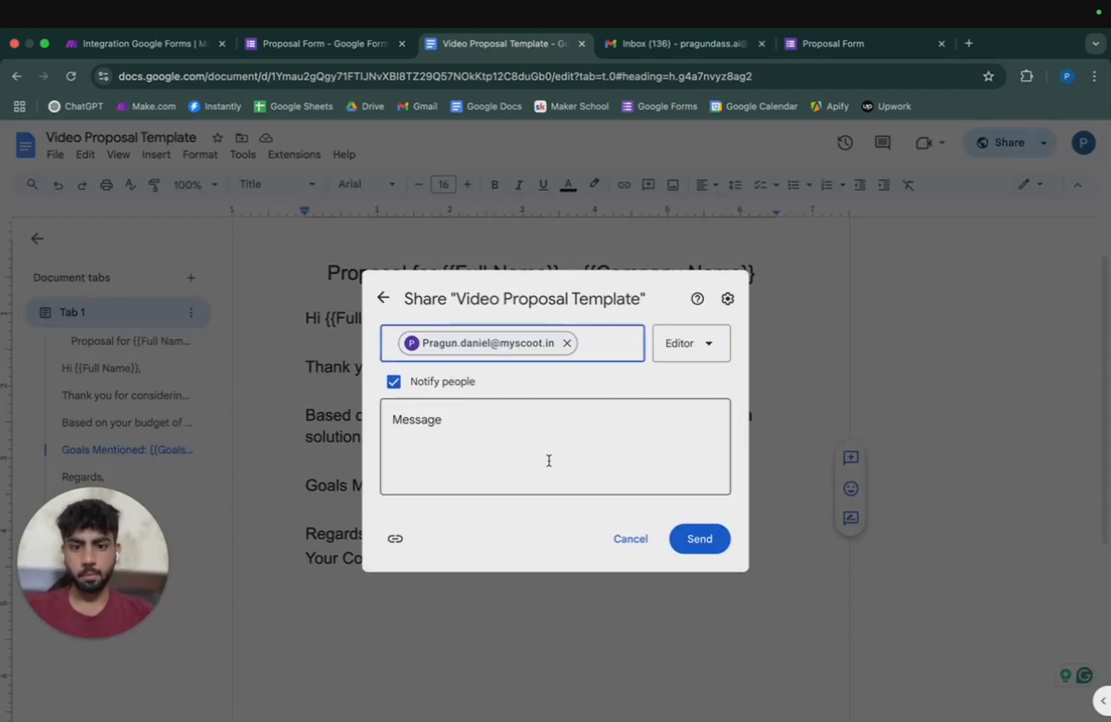
left_click(709, 343)
left_click(682, 458)
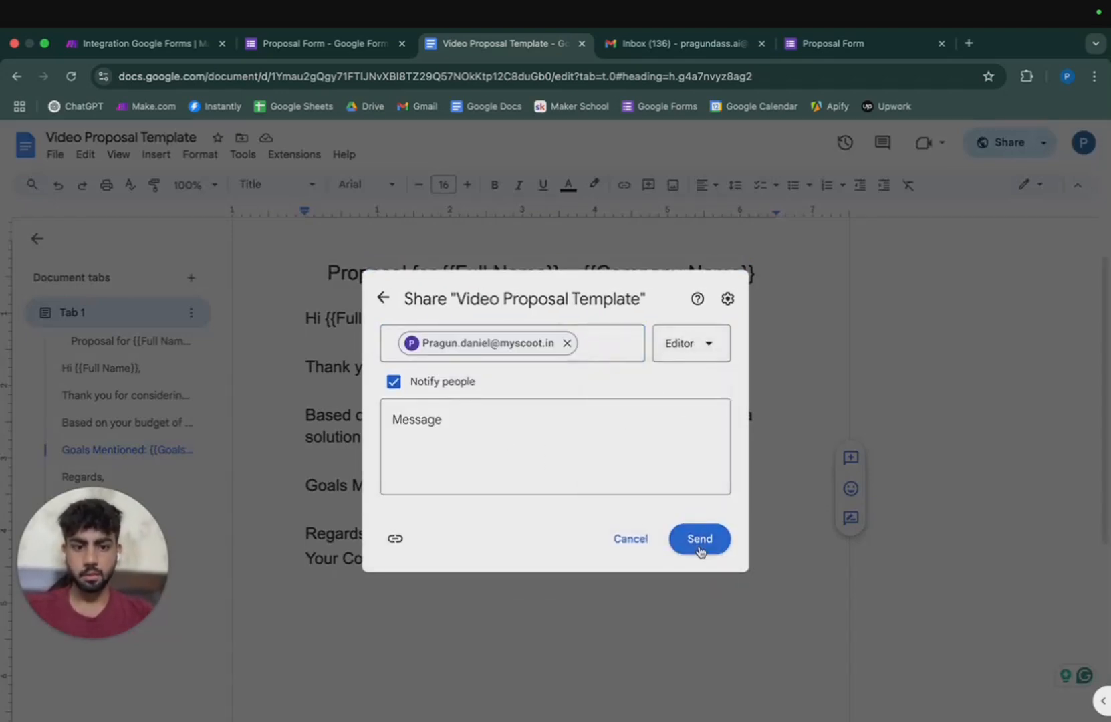
left_click(698, 543)
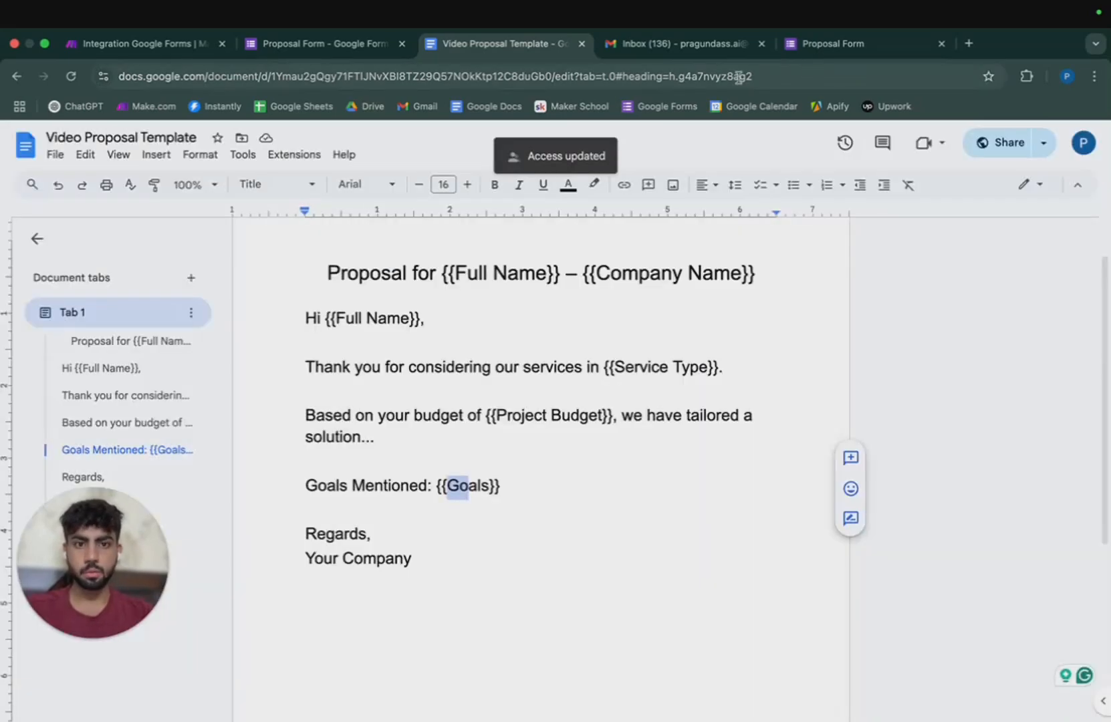
left_click(354, 55)
Select the Google account for the Docs module connection and save its settings.
left_click(144, 44)
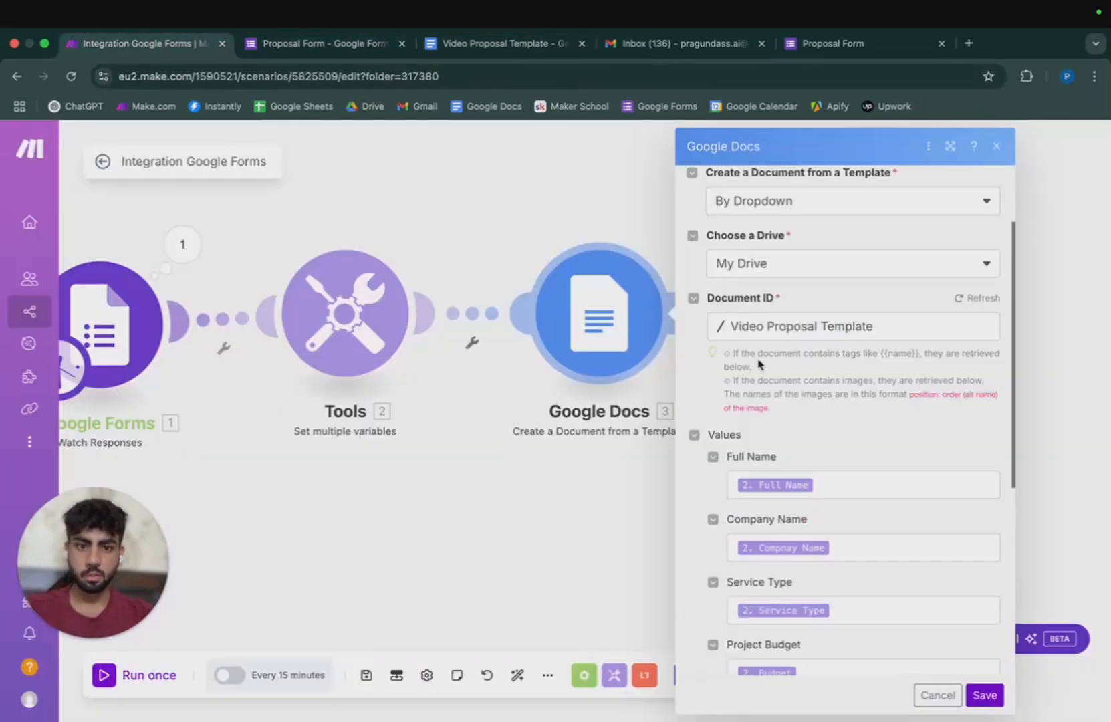
scroll(783, 261, "up", 5)
left_click(831, 230)
left_click(828, 238)
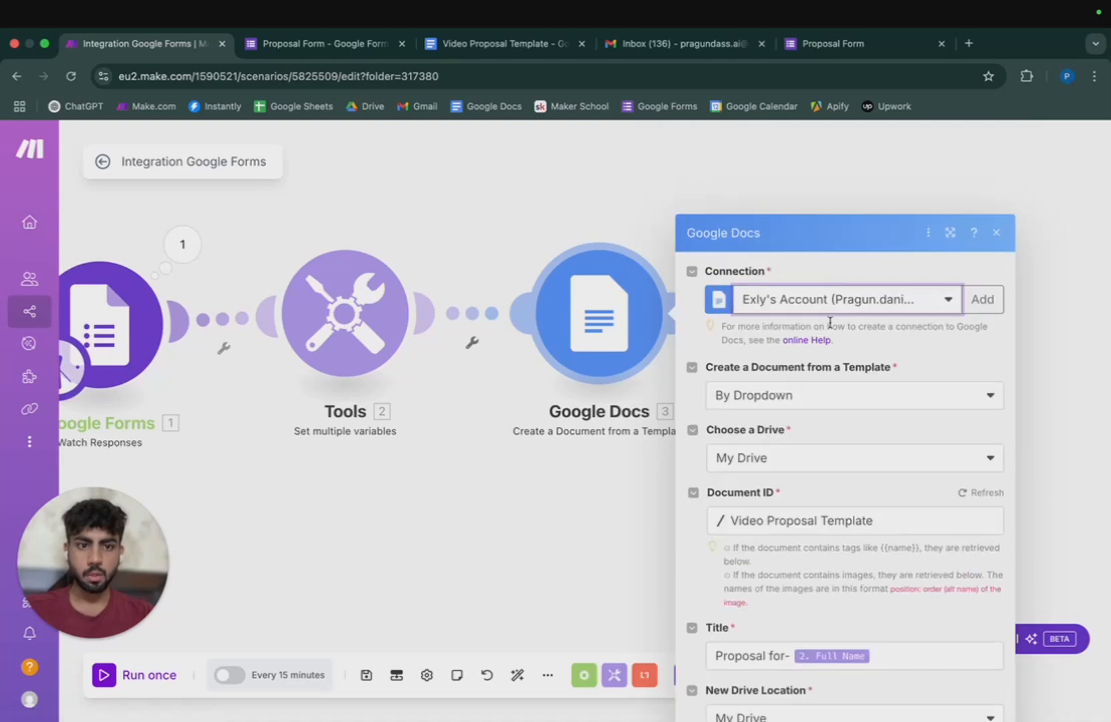
scroll(855, 395, "down", 2)
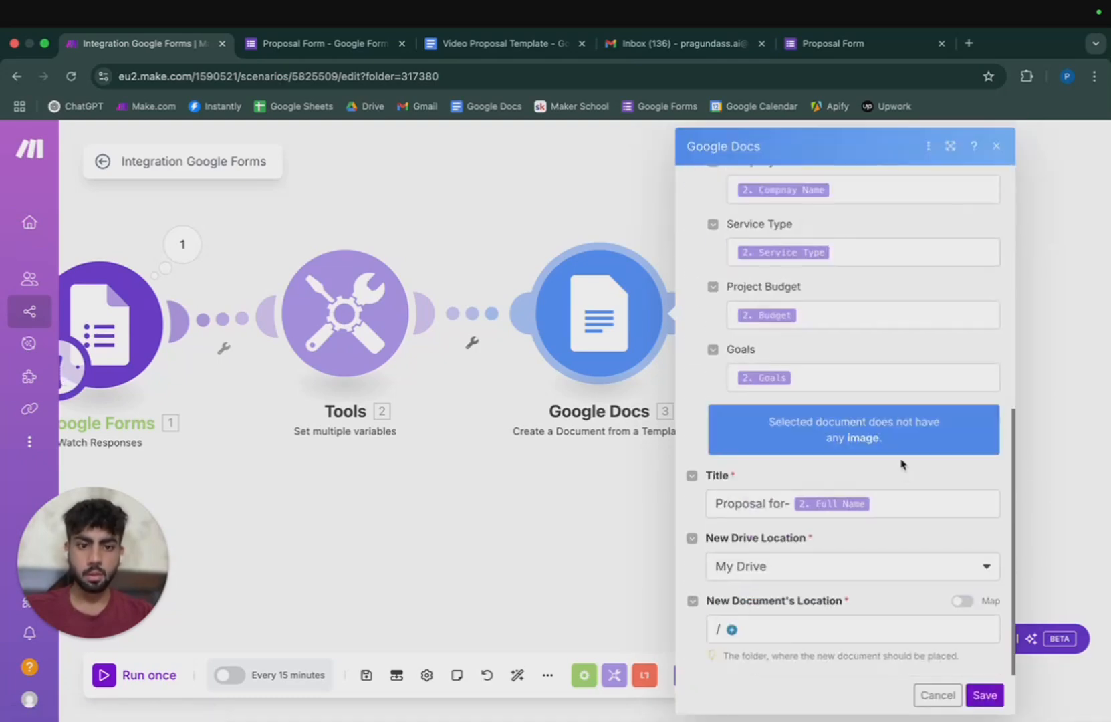
left_click(984, 695)
Add a Google Drive 'Download a File' step with File ID mapped to 3. Document ID.
left_click(691, 312)
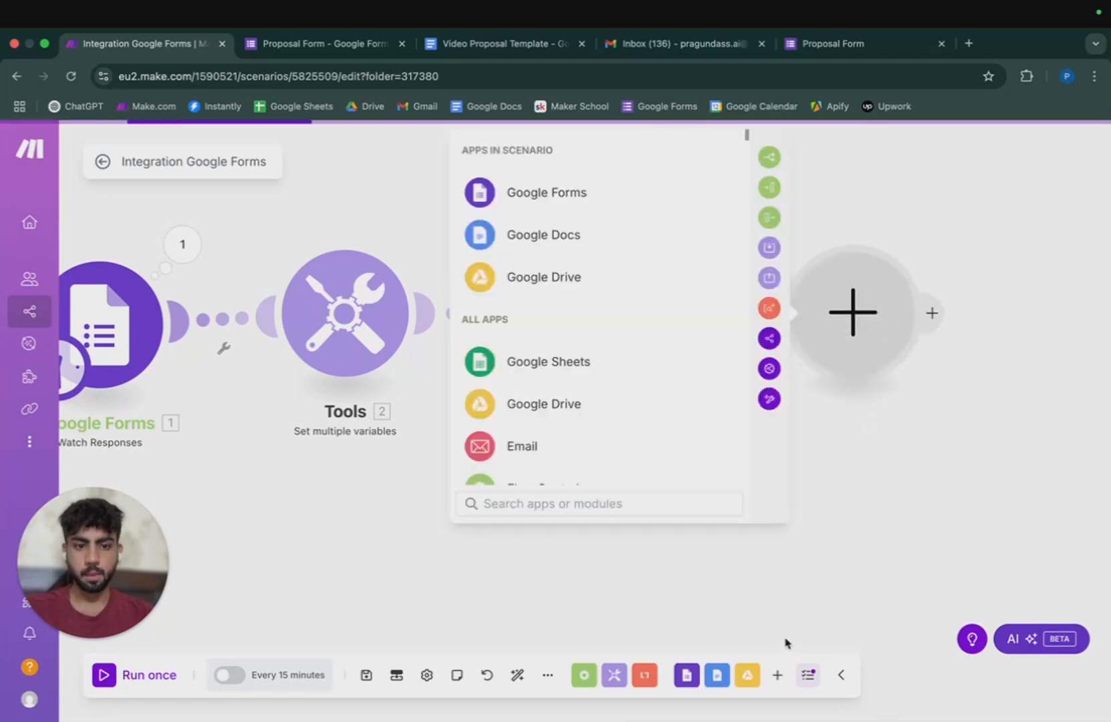
left_click(574, 286)
left_click(588, 364)
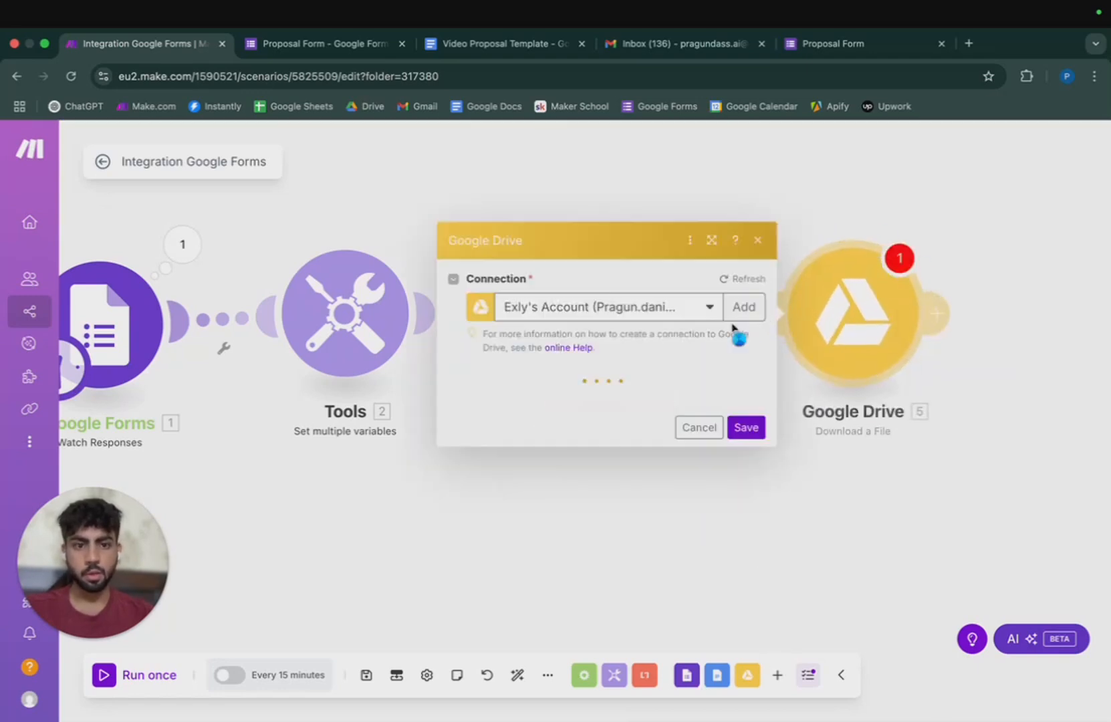
left_click(582, 340)
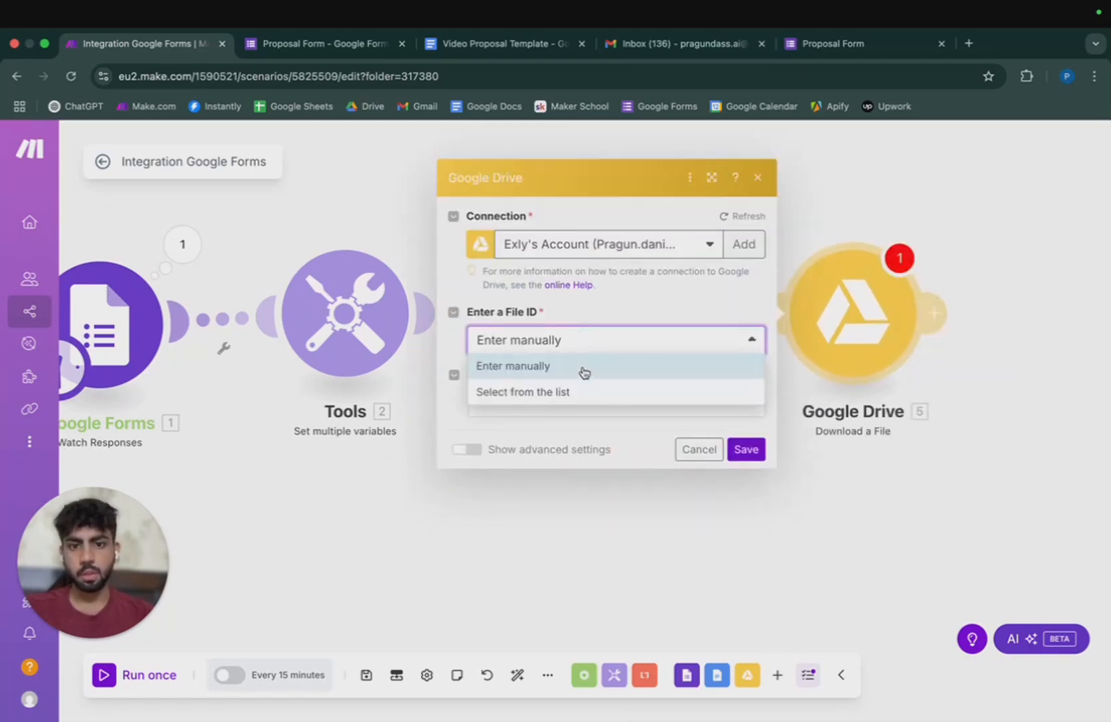
left_click(585, 373)
left_click(560, 403)
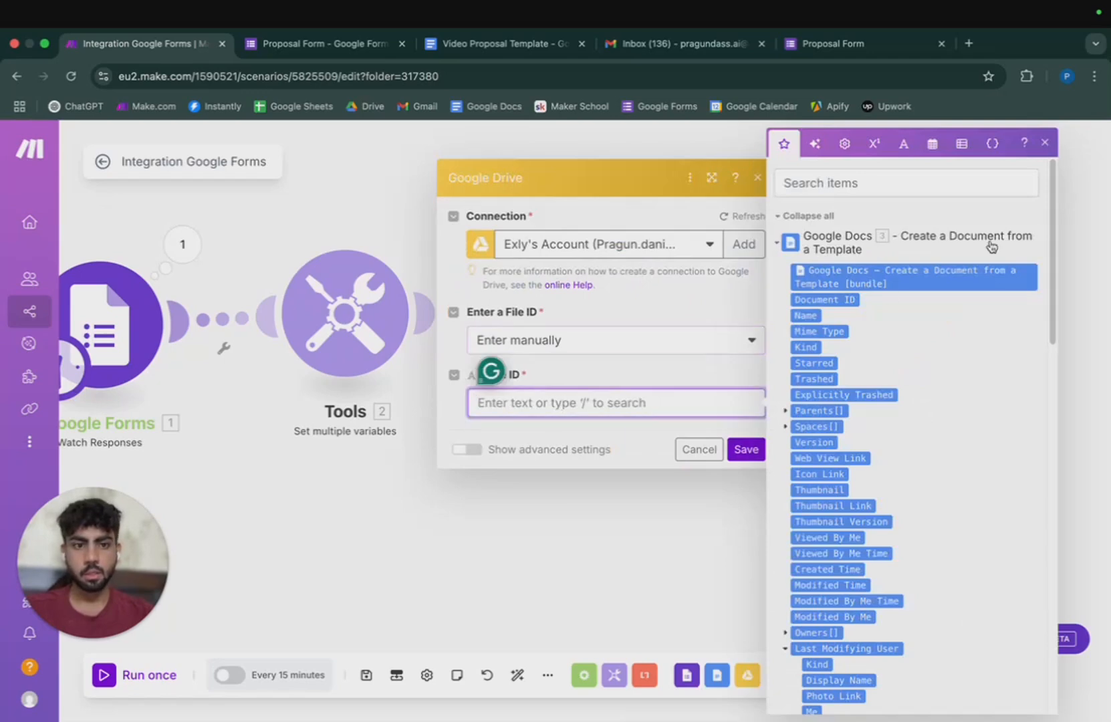
left_click(851, 297)
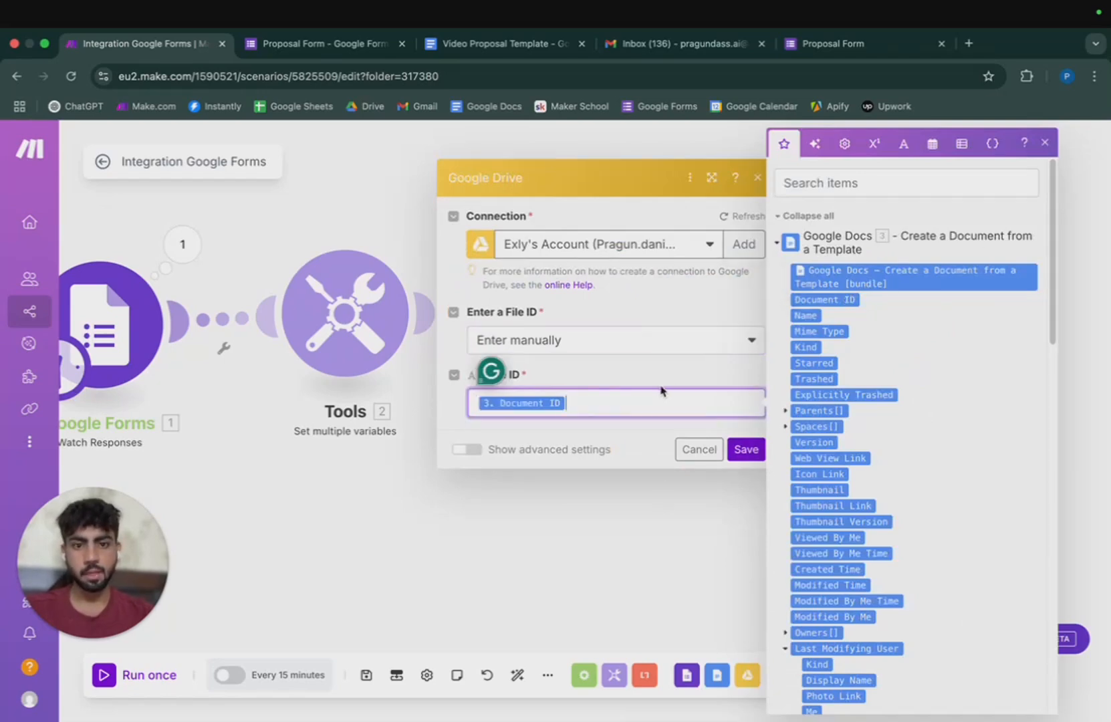
Set the advanced conversion formats for documents and spreadsheets to PDF, then save the Drive step.
left_click(481, 451)
left_click(601, 434)
left_click(588, 488)
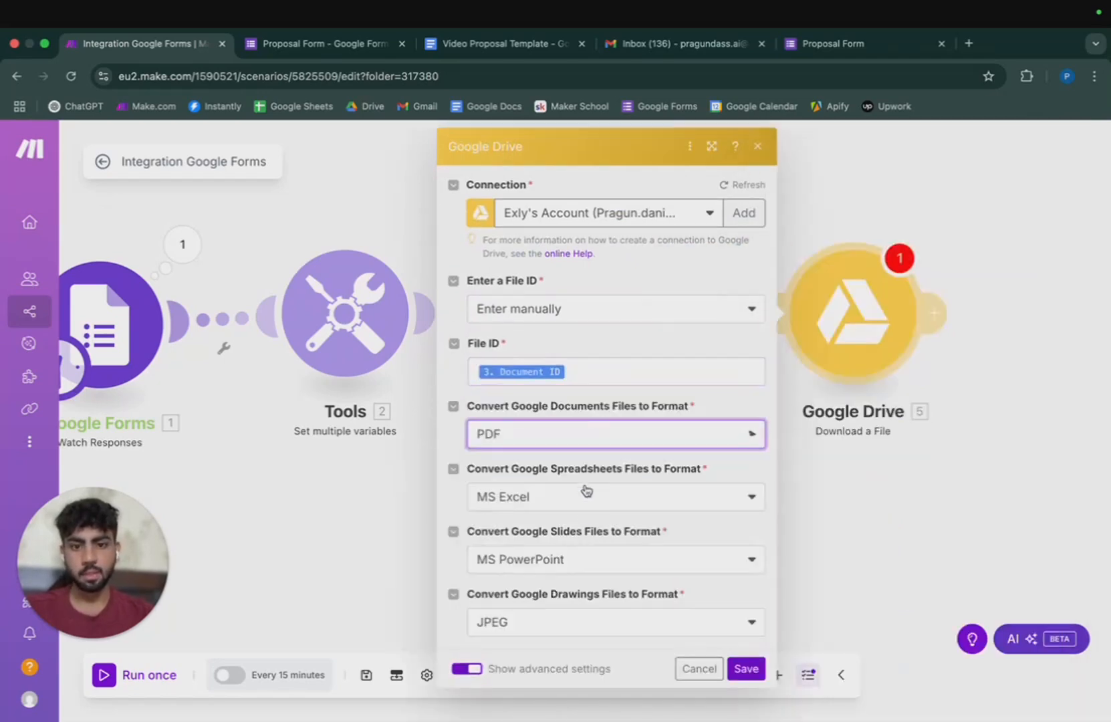
left_click(587, 496)
left_click(575, 574)
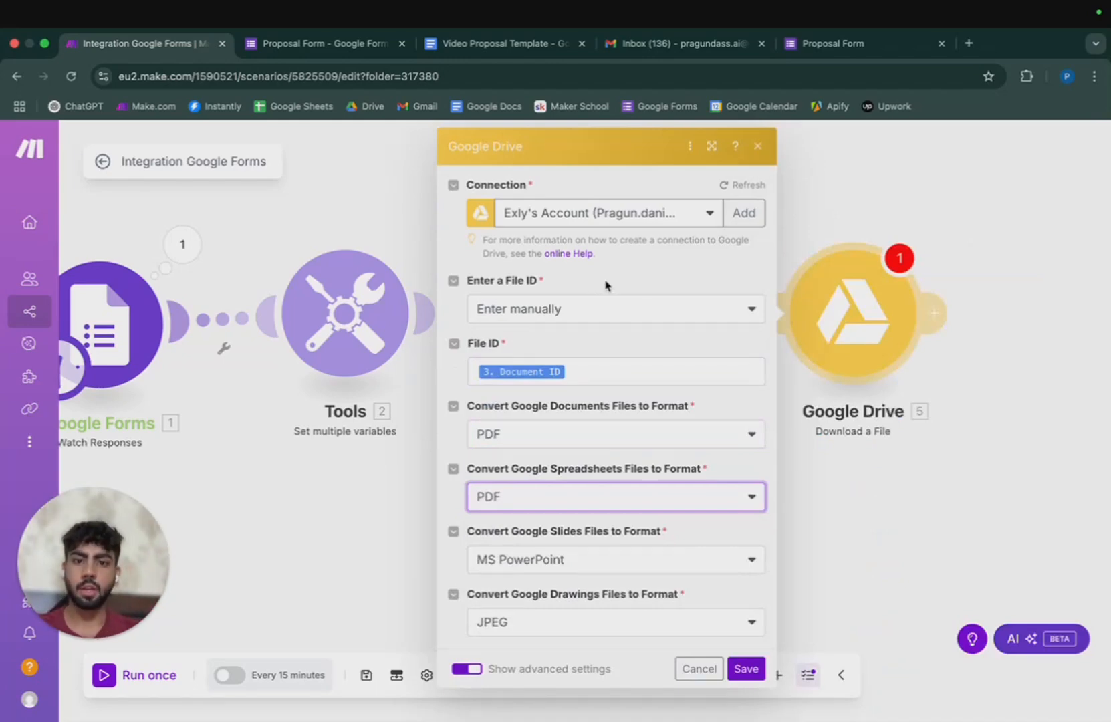
left_click(602, 373)
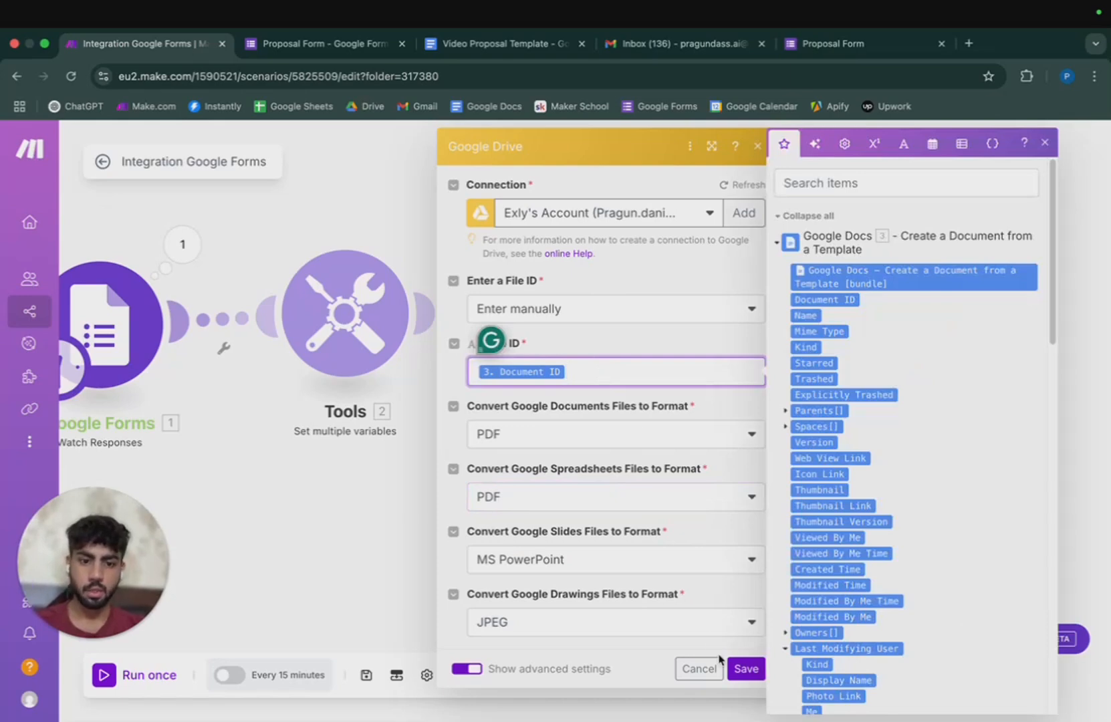
left_click(742, 671)
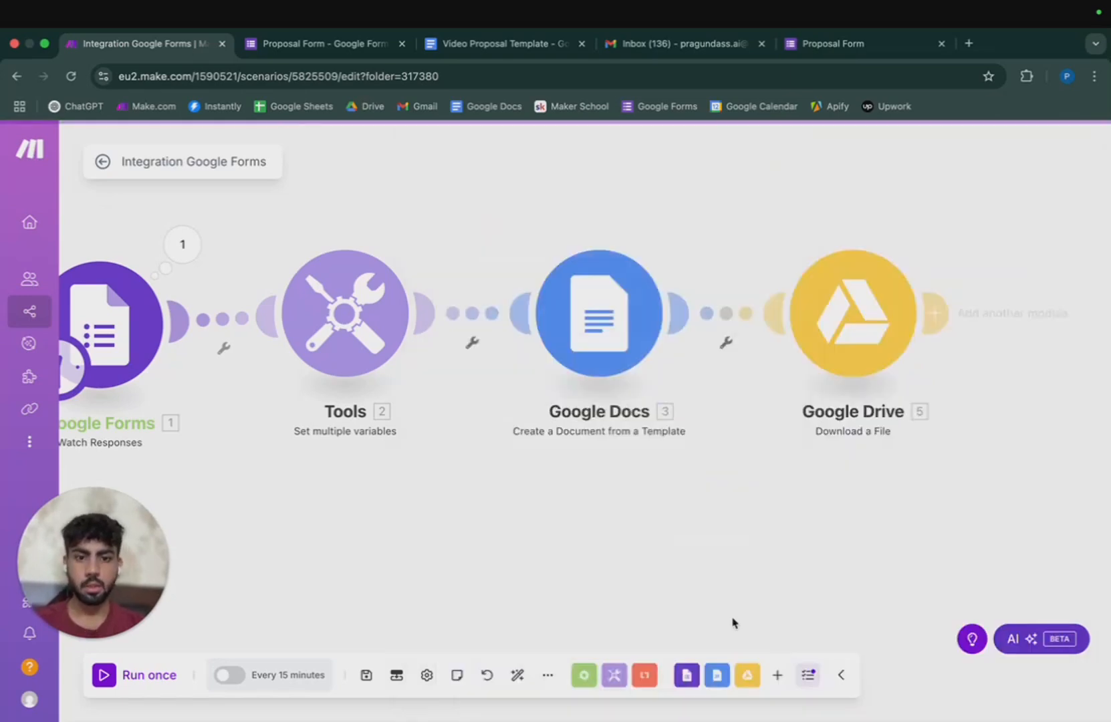
Add an Email 'Send an Email' step after the Google Drive download.
left_click(938, 315)
left_click(565, 449)
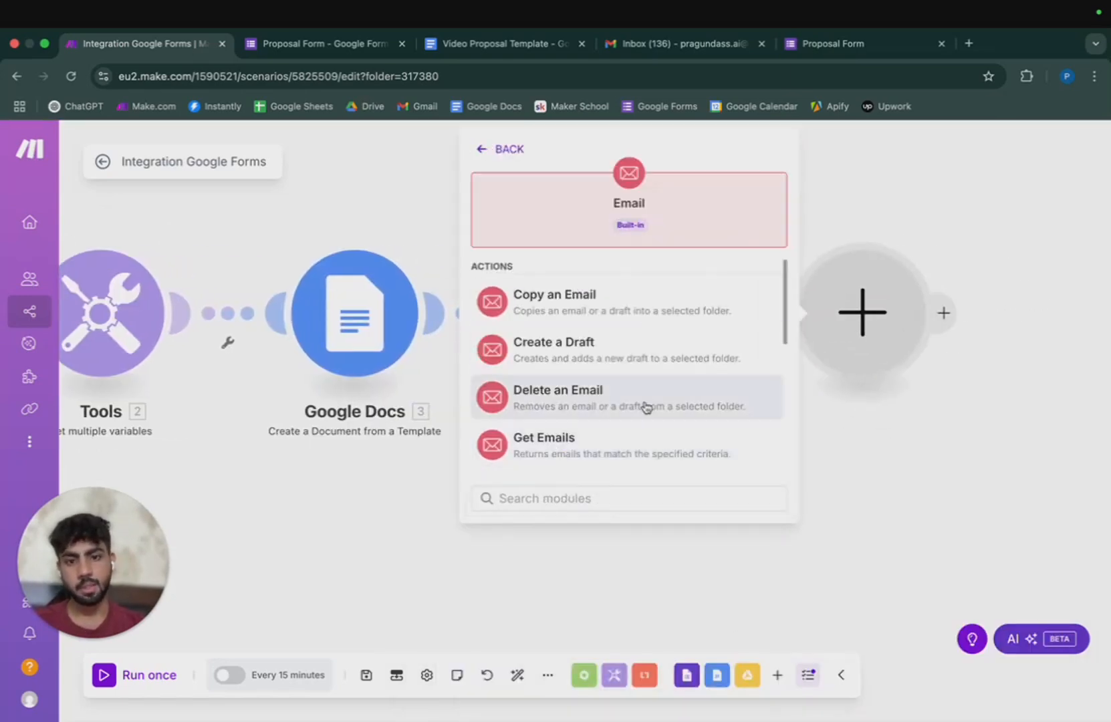
scroll(643, 405, "down", 5)
scroll(642, 404, "up", 5)
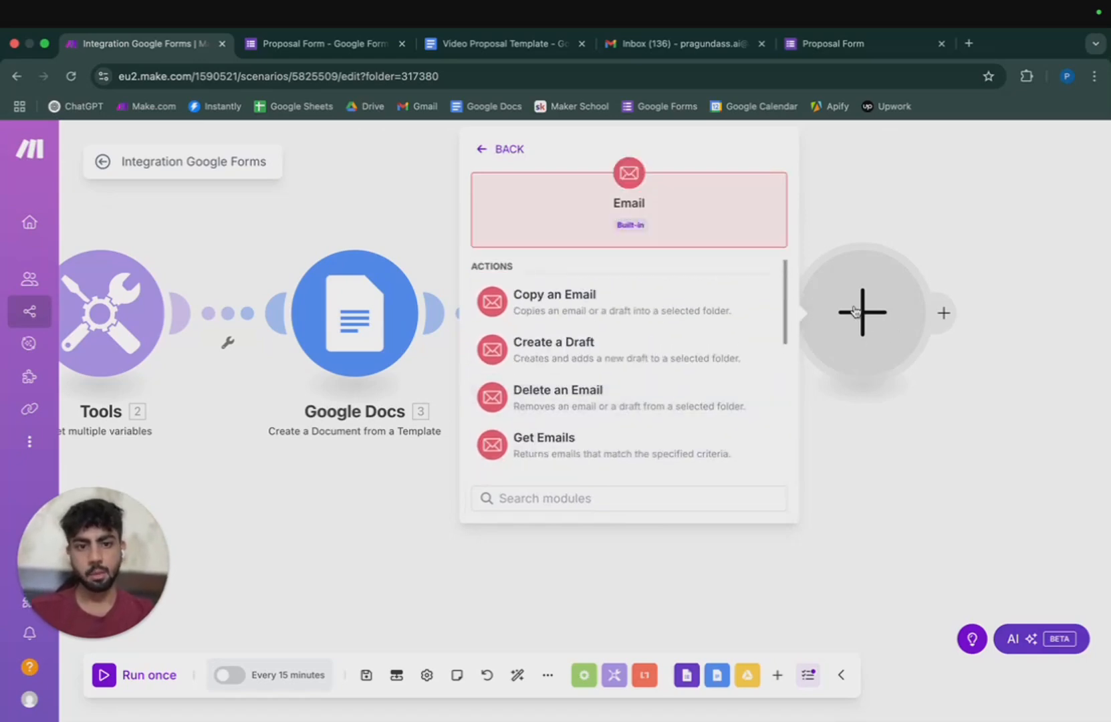
scroll(620, 321, "down", 6)
left_click(608, 385)
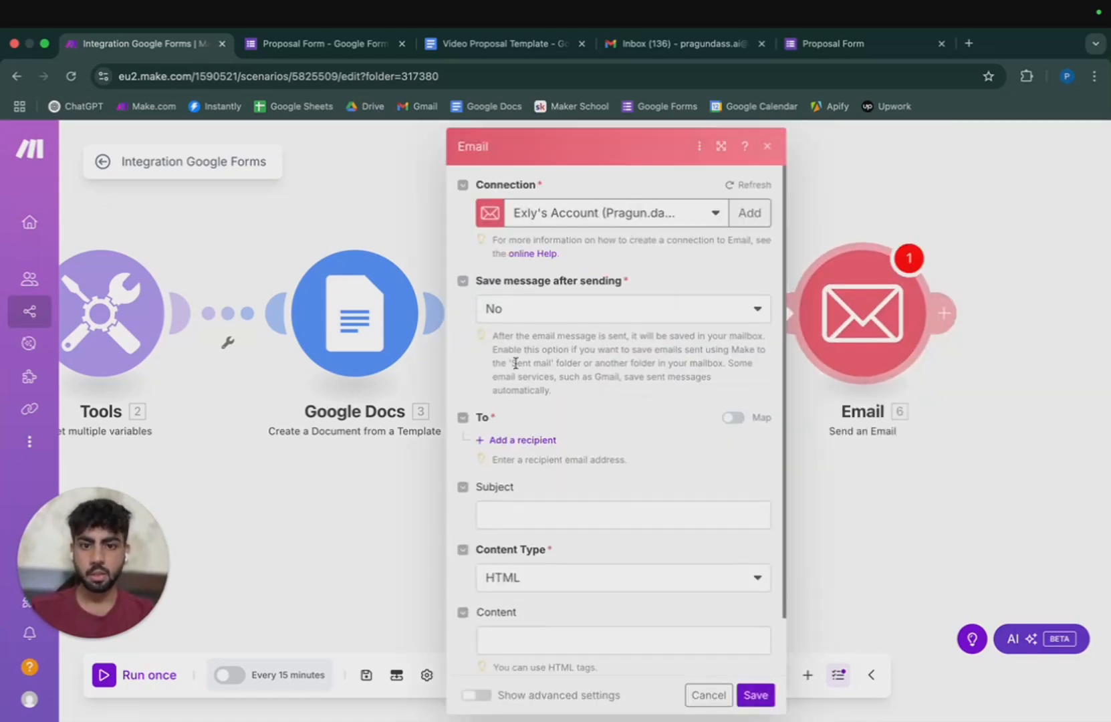
Address the email to 2. Sales Rep Email with subject 'New Proposal Sent'.
left_click(509, 439)
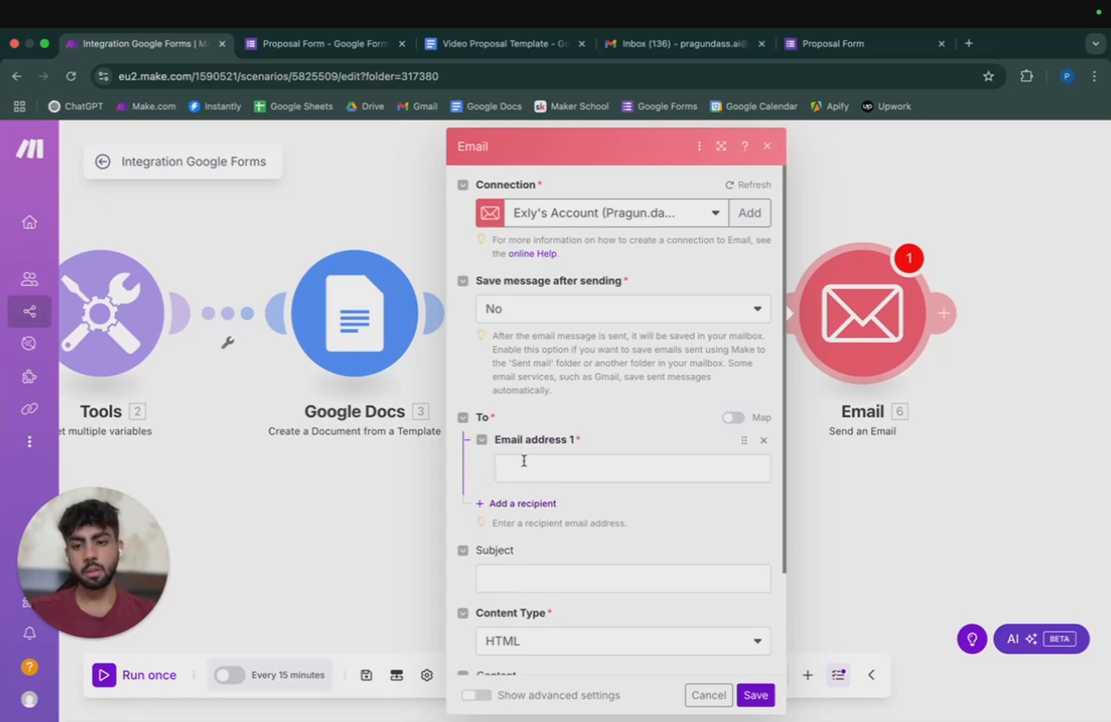
left_click(524, 466)
scroll(912, 315, "down", 10)
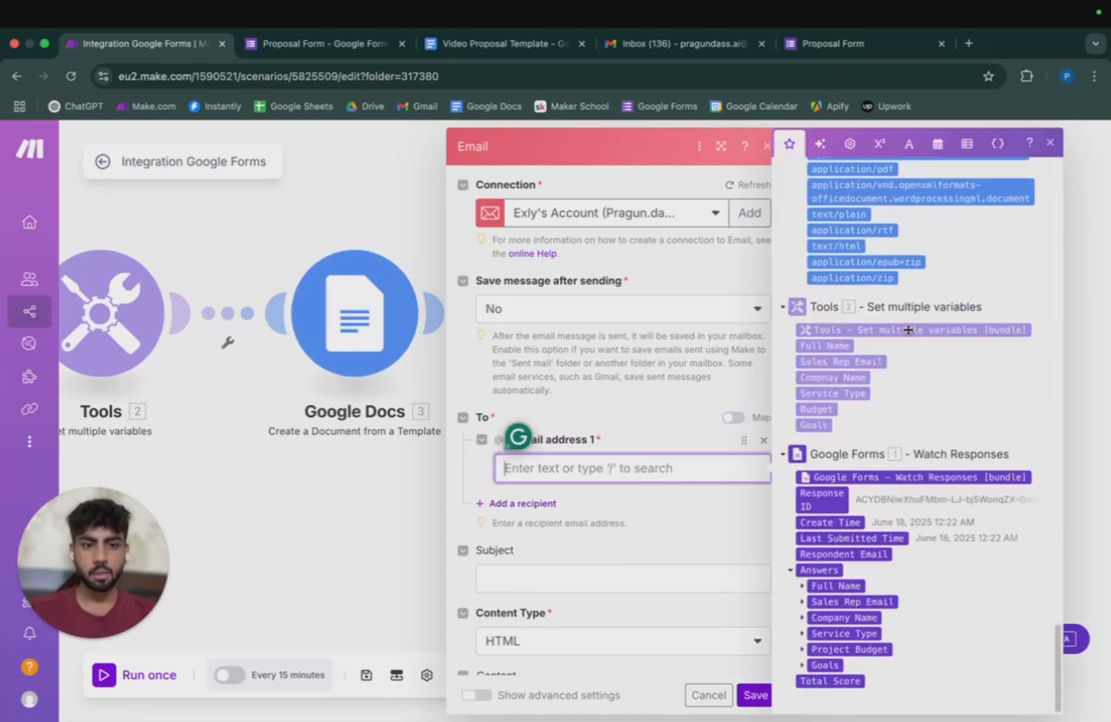
left_click(840, 362)
scroll(597, 476, "down", 2)
left_click(602, 451)
type("New Proposal Sent")
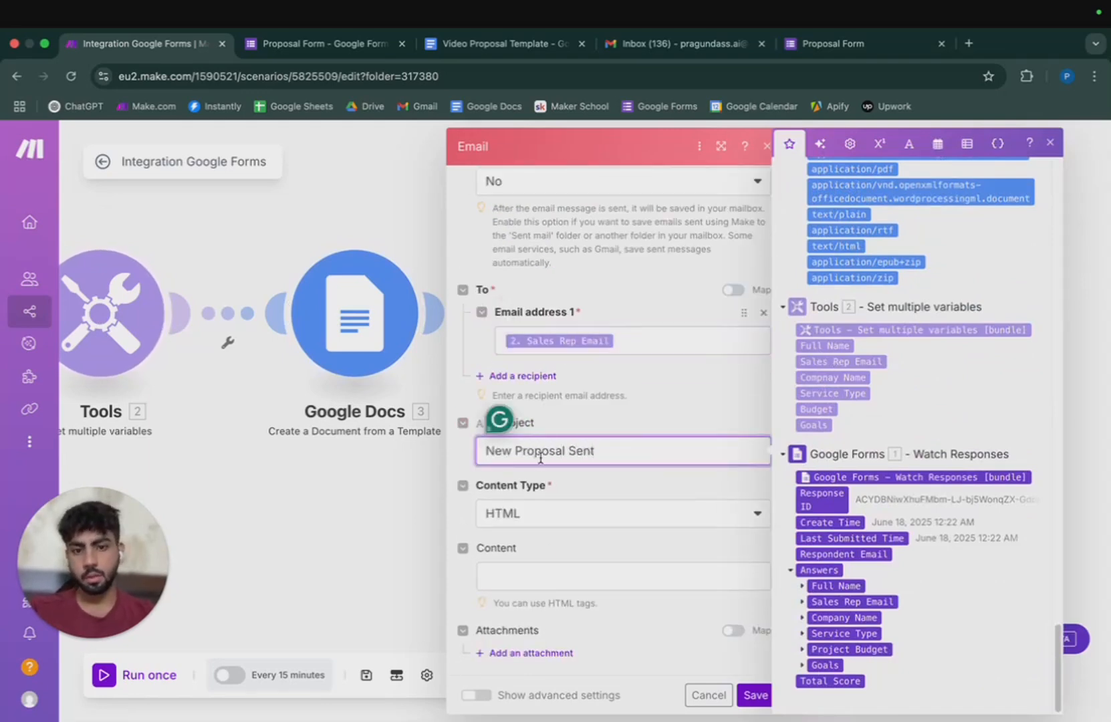
left_click(556, 515)
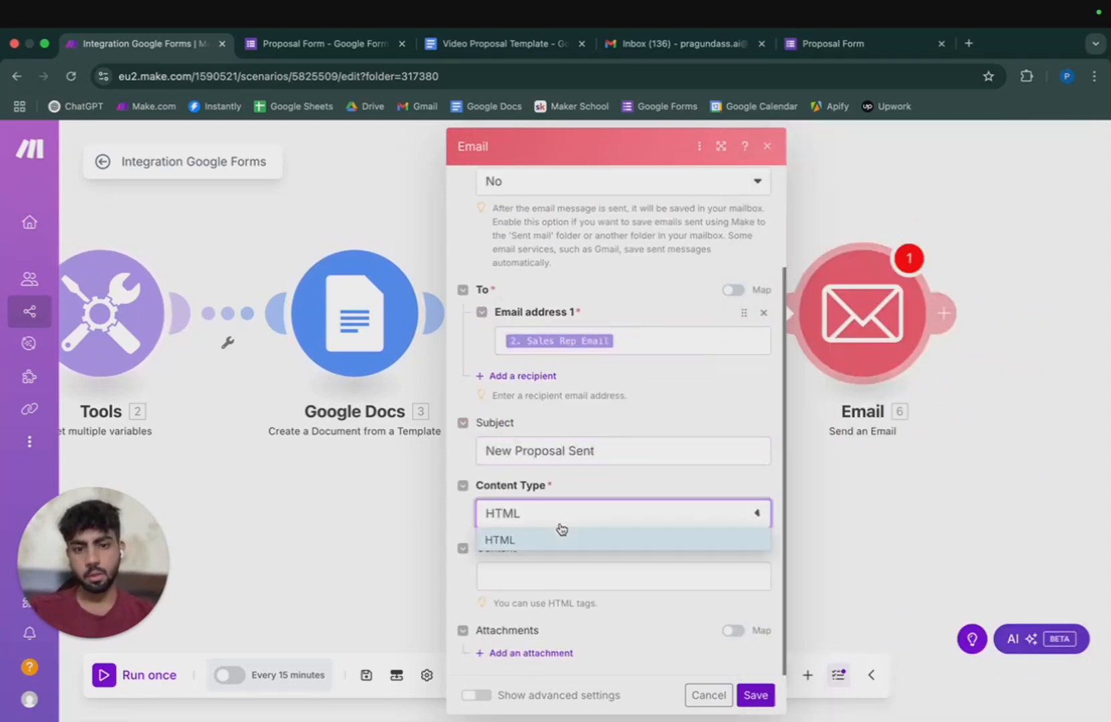
Set Plaintext content and write 'Hey Team!' and 'Here is your proposal for' plus Full Name.
left_click(568, 574)
left_click(530, 603)
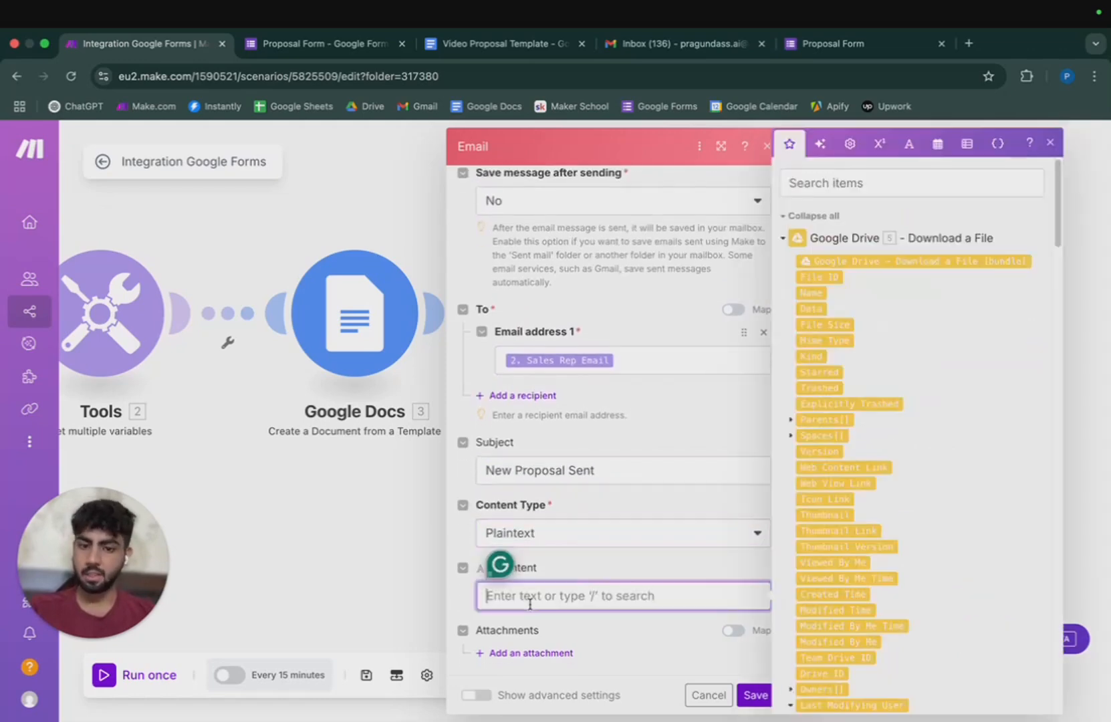
type("Hey ")
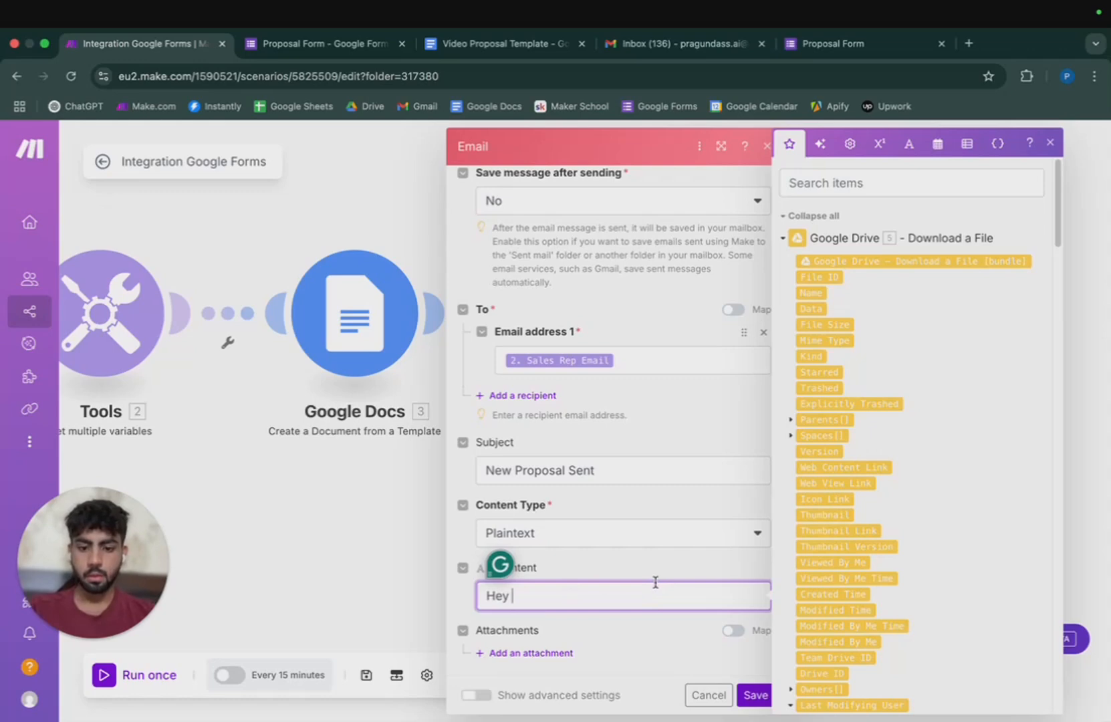
type("Team!")
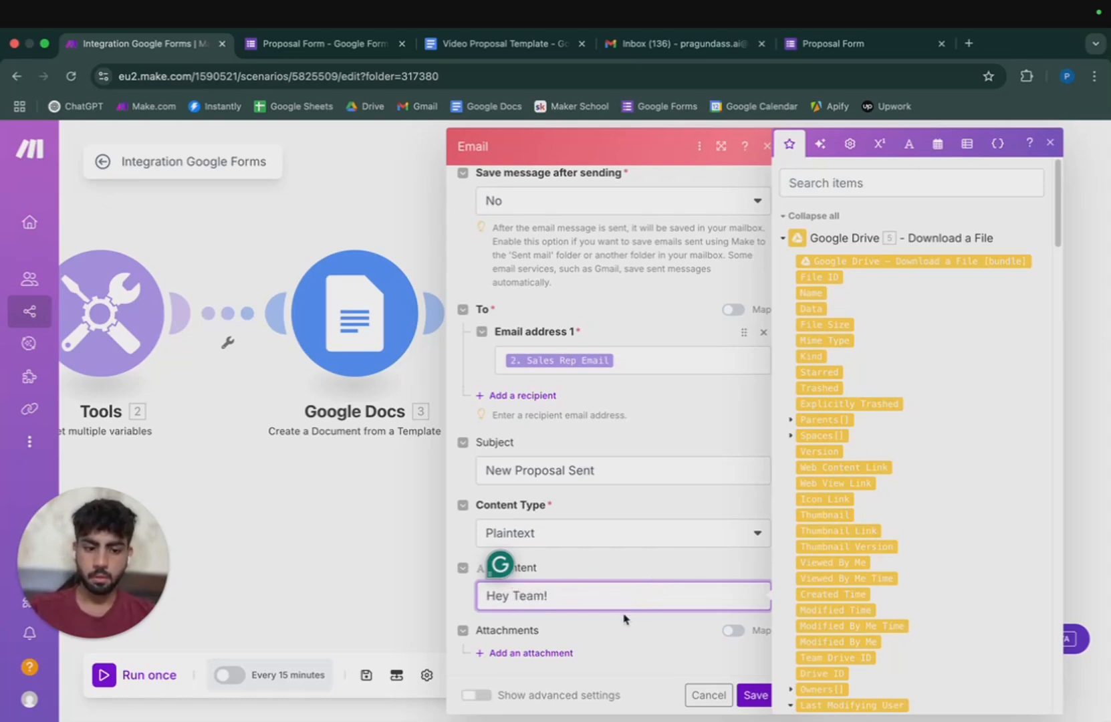
key("Return")
key("Return")
type("here")
key("BackSpace")
key("BackSpace")
key("BackSpace")
key("BackSpace")
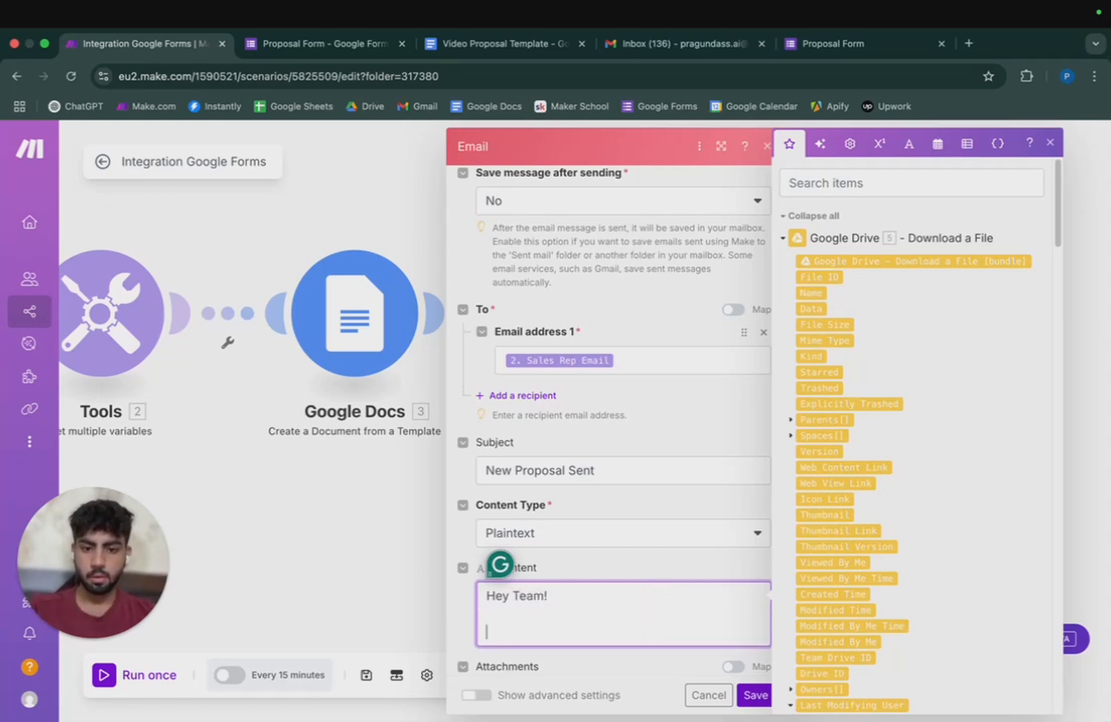
type("Here is your ")
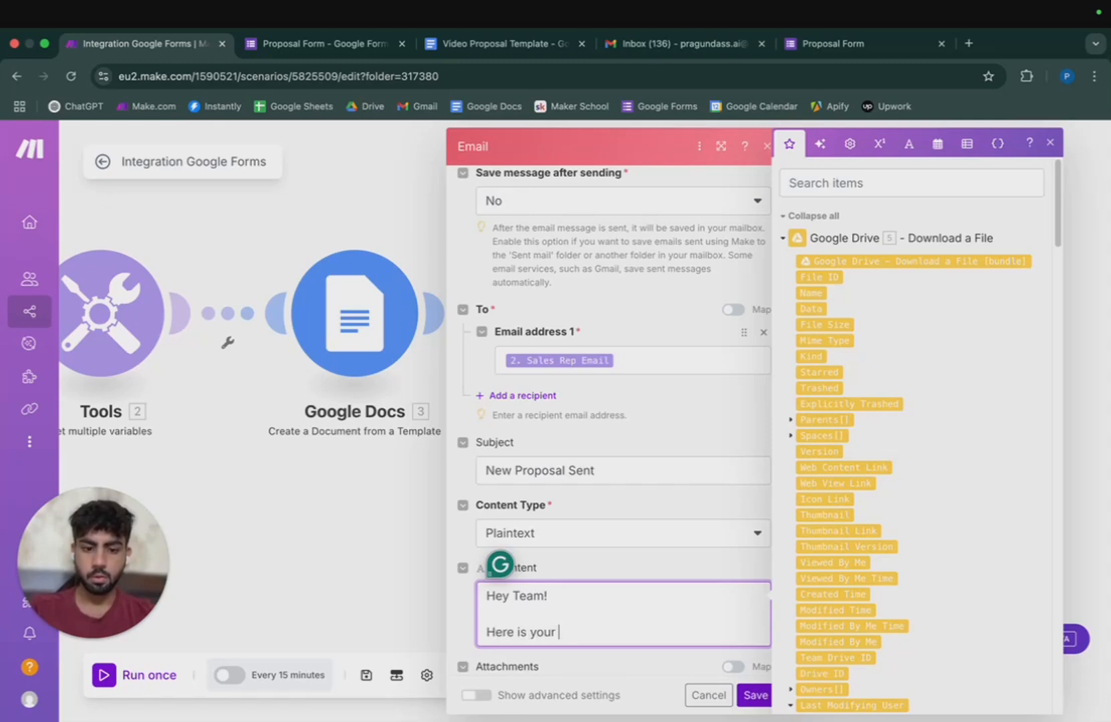
type("proposal for")
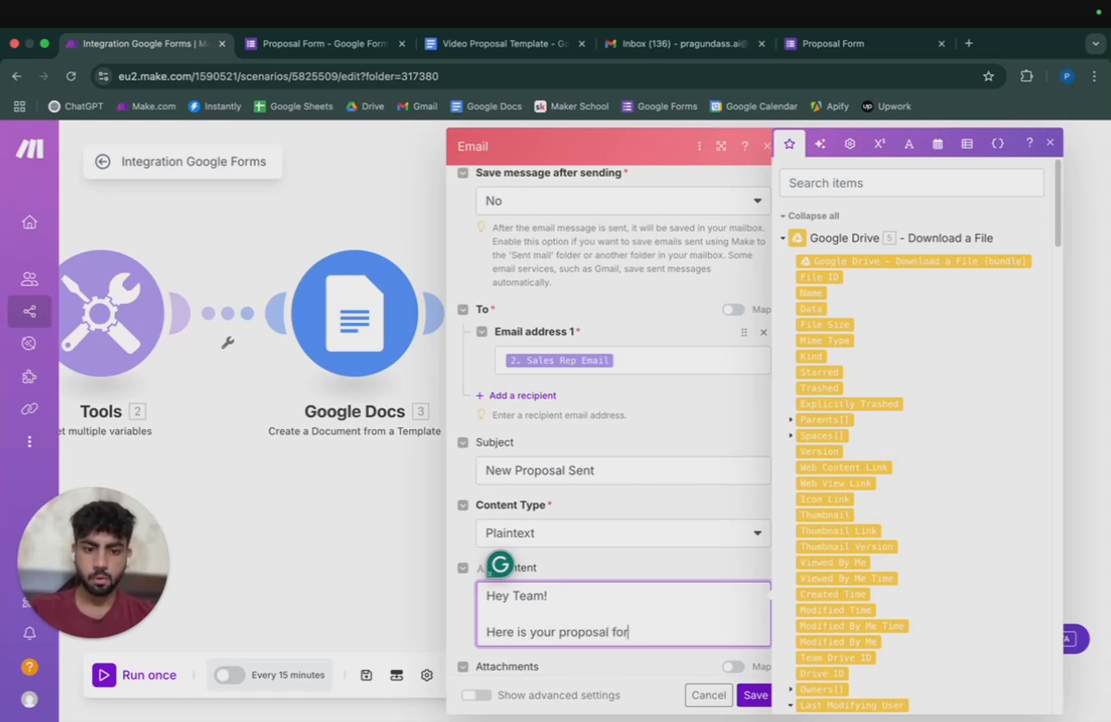
type("-")
scroll(863, 496, "down", 15)
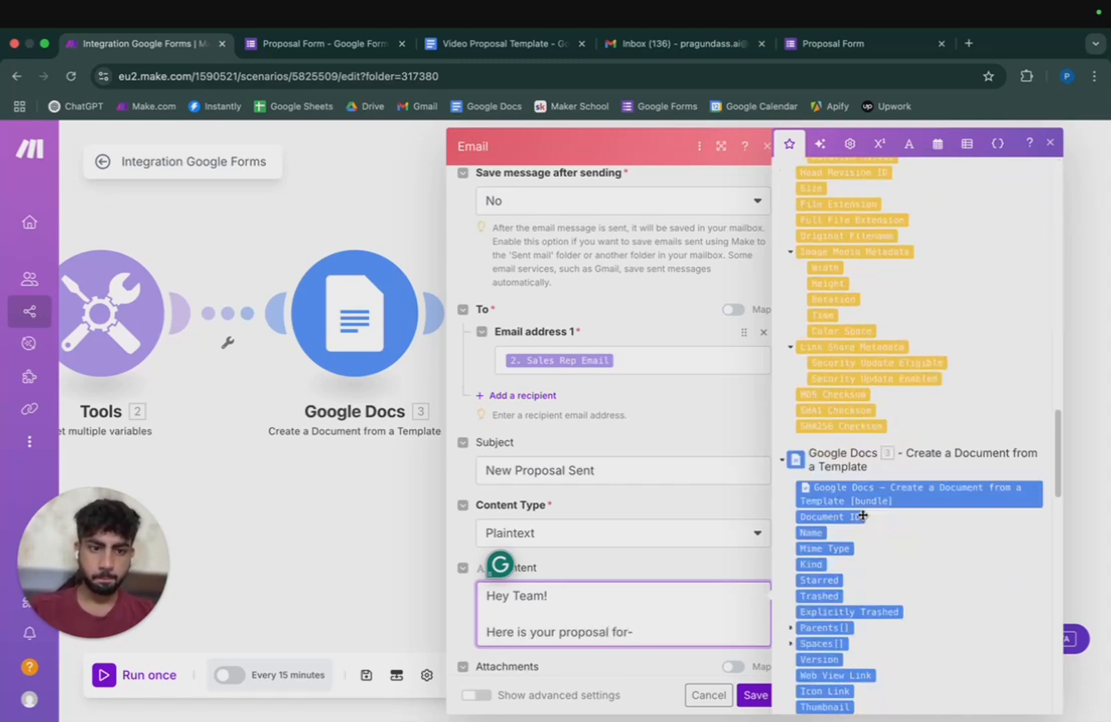
left_click(829, 345)
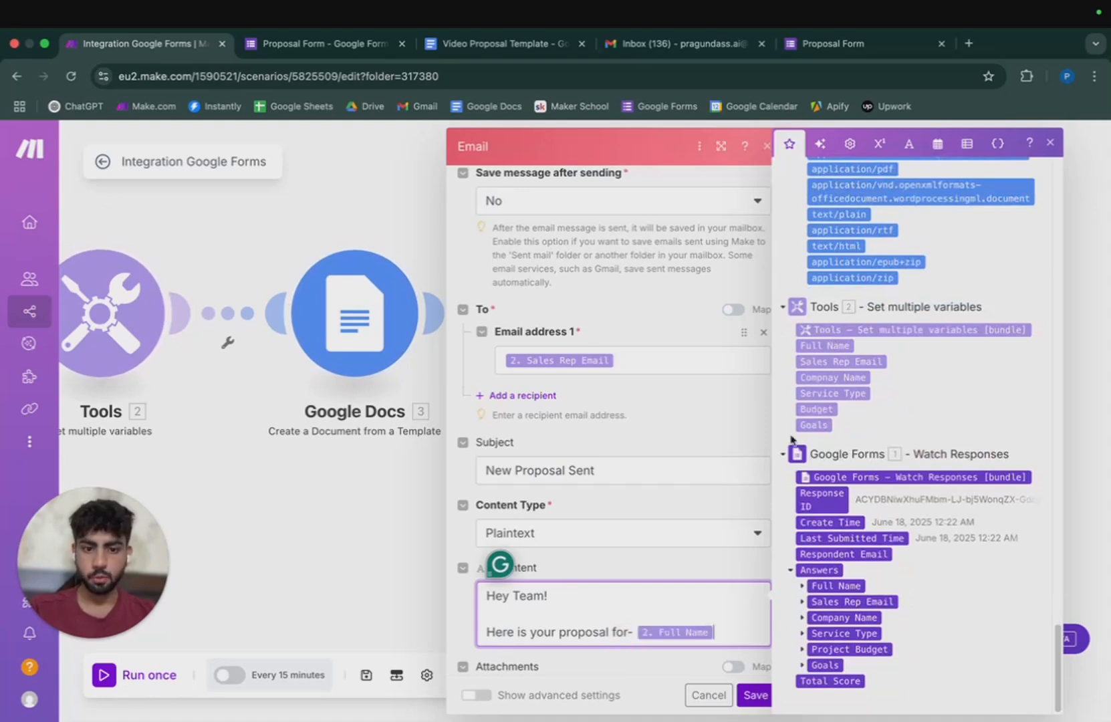
mouse_move(620, 628)
left_click(623, 559)
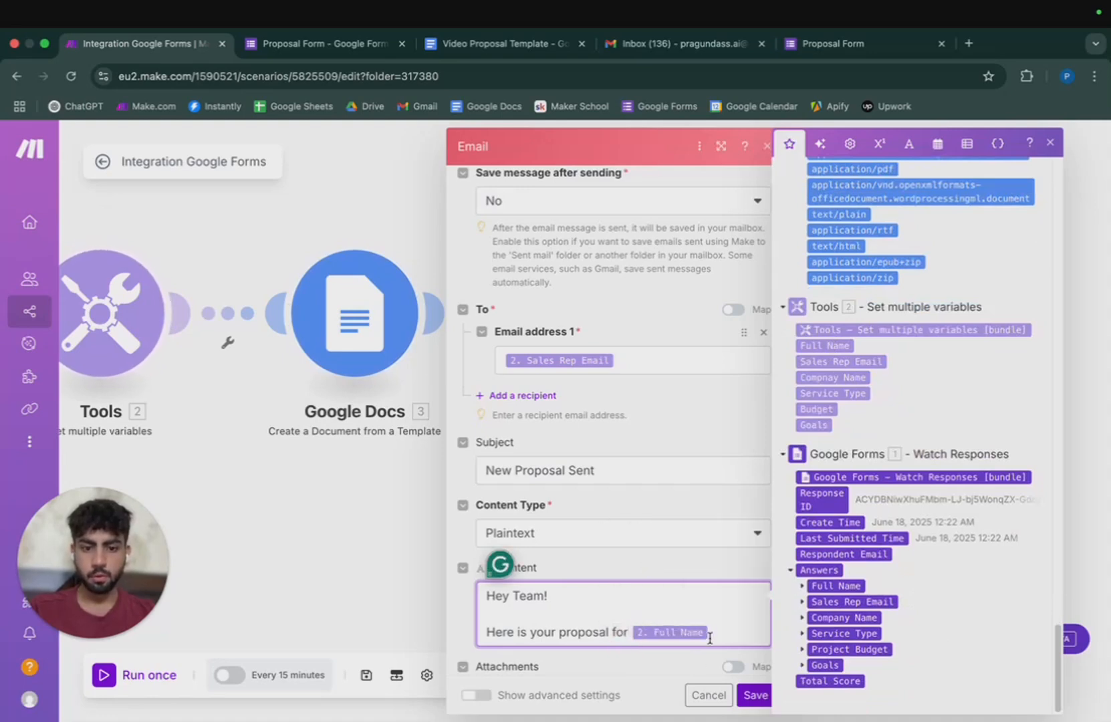
Add a 'Details:' line followed by Full Name, Company Name, Service Type, Budget and Goals values.
key("Return")
key("Return")
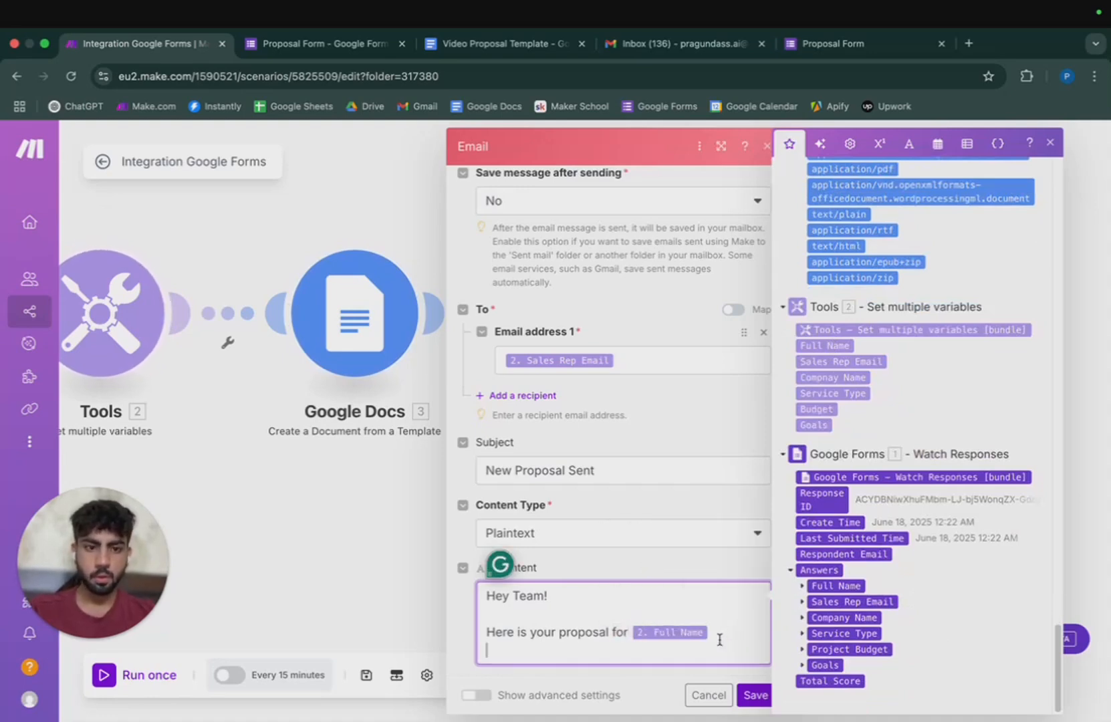
type("Details")
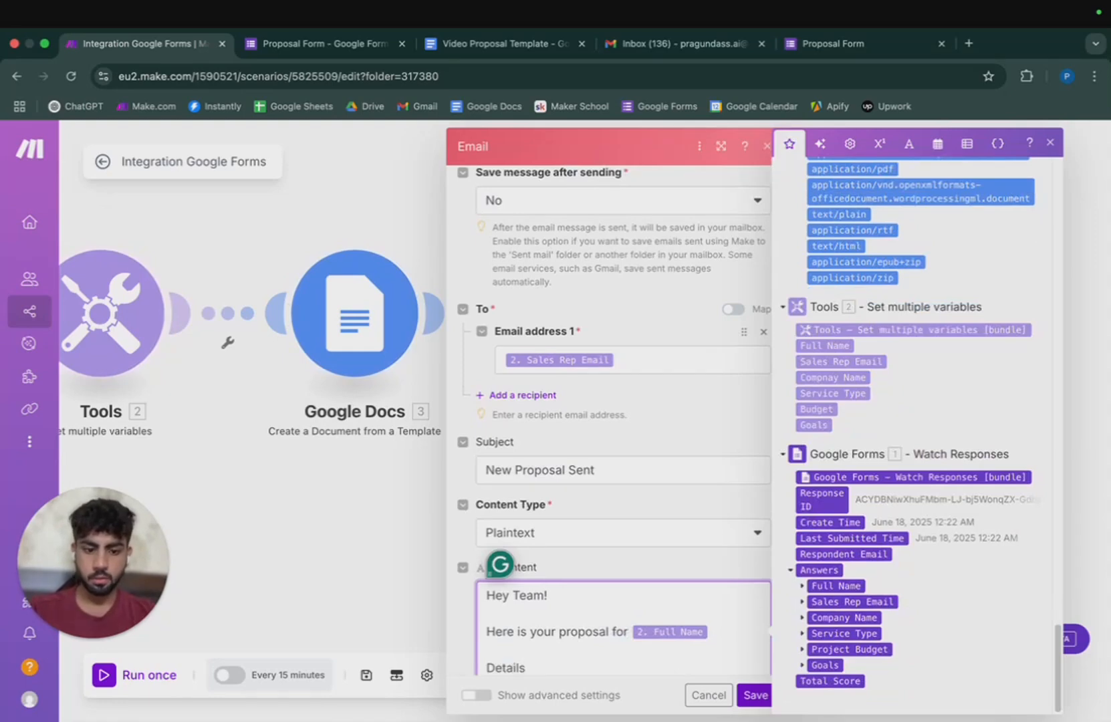
type(":")
key("Return")
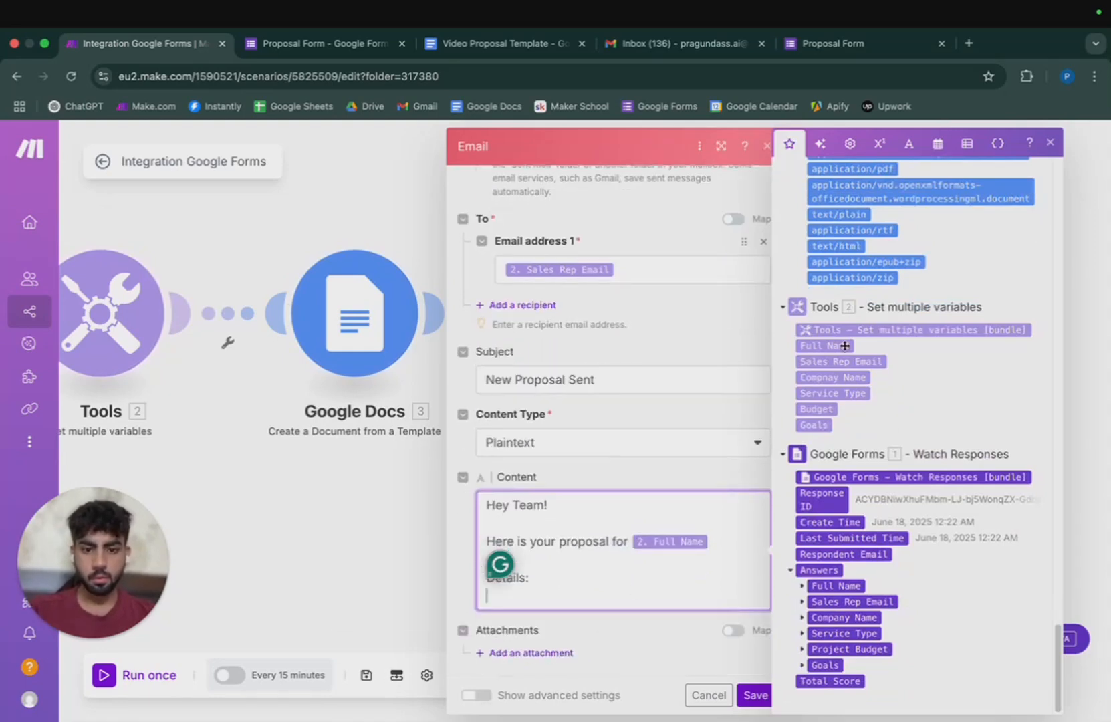
left_click(826, 345)
left_click(836, 378)
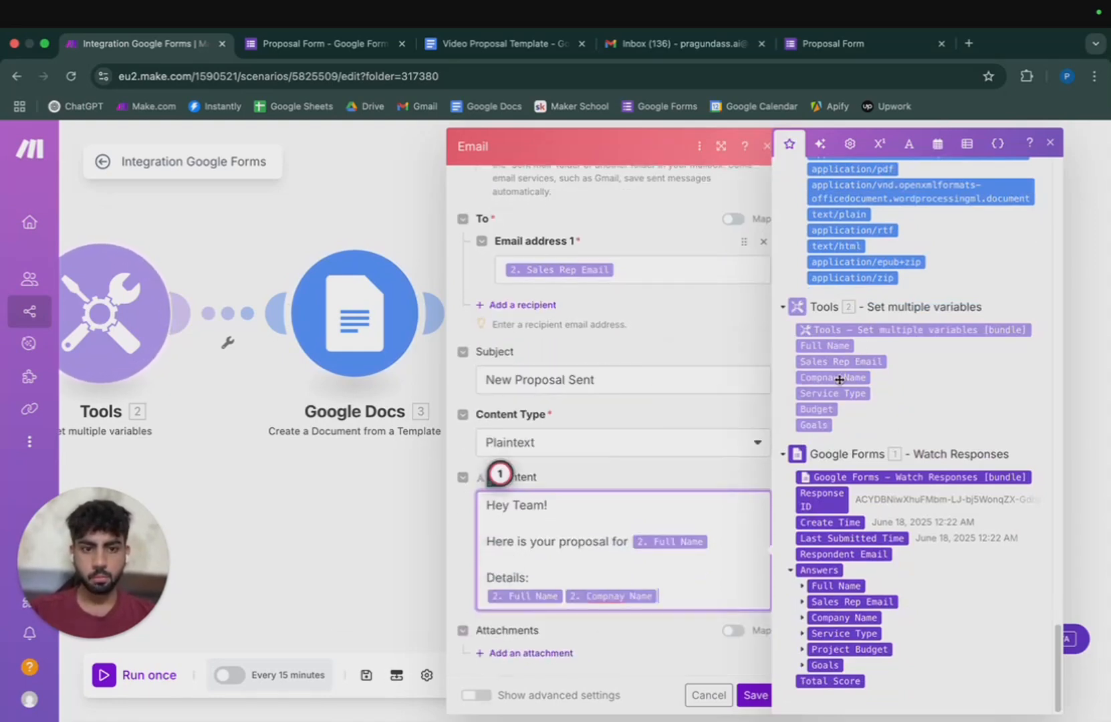
left_click(837, 393)
left_click(824, 412)
left_click(813, 424)
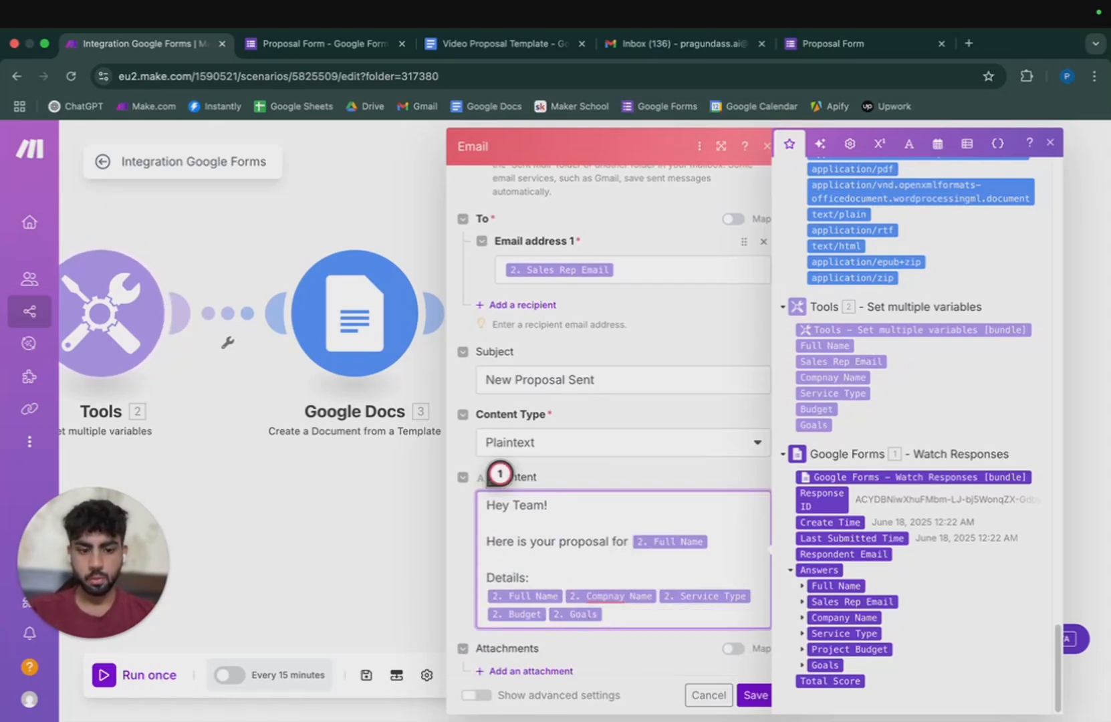
Put each mapped detail value on its own line.
key("Return")
key("Right")
key("Return")
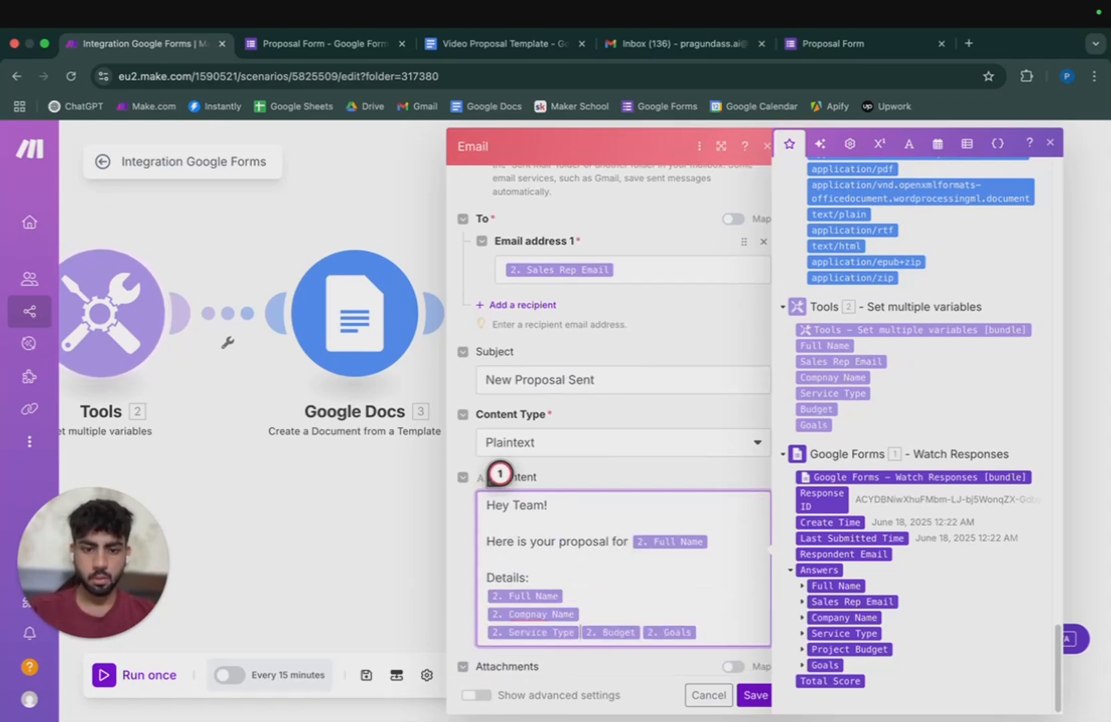
key("Right")
key("Return")
key("Right")
key("Return")
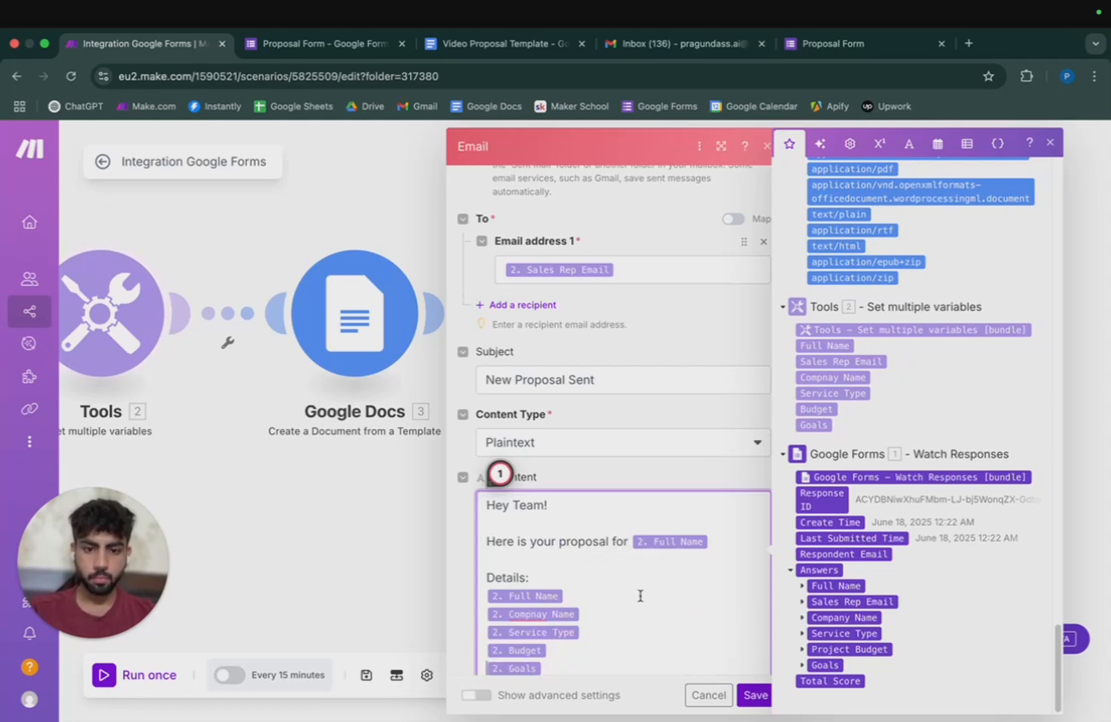
scroll(639, 596, "down", 2)
Label the detail lines Name-, Company-, Service-, Budget-, Goals- and drop the unfinished sign-off.
left_click(482, 524)
type("Name- ")
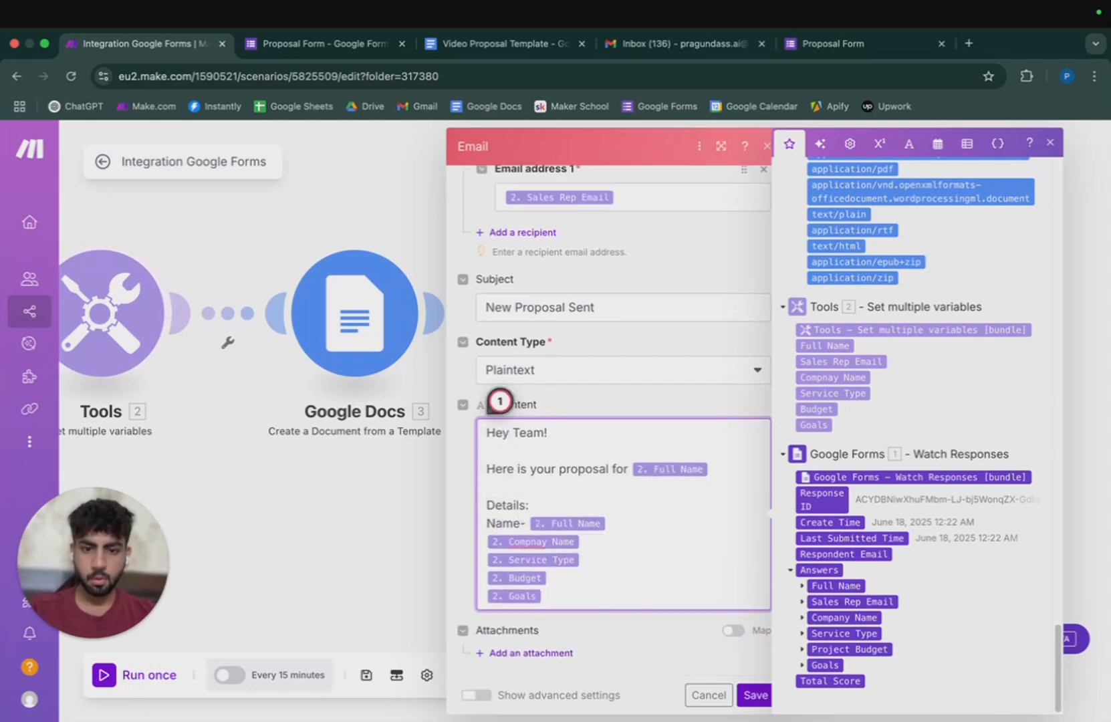
type("Compa ")
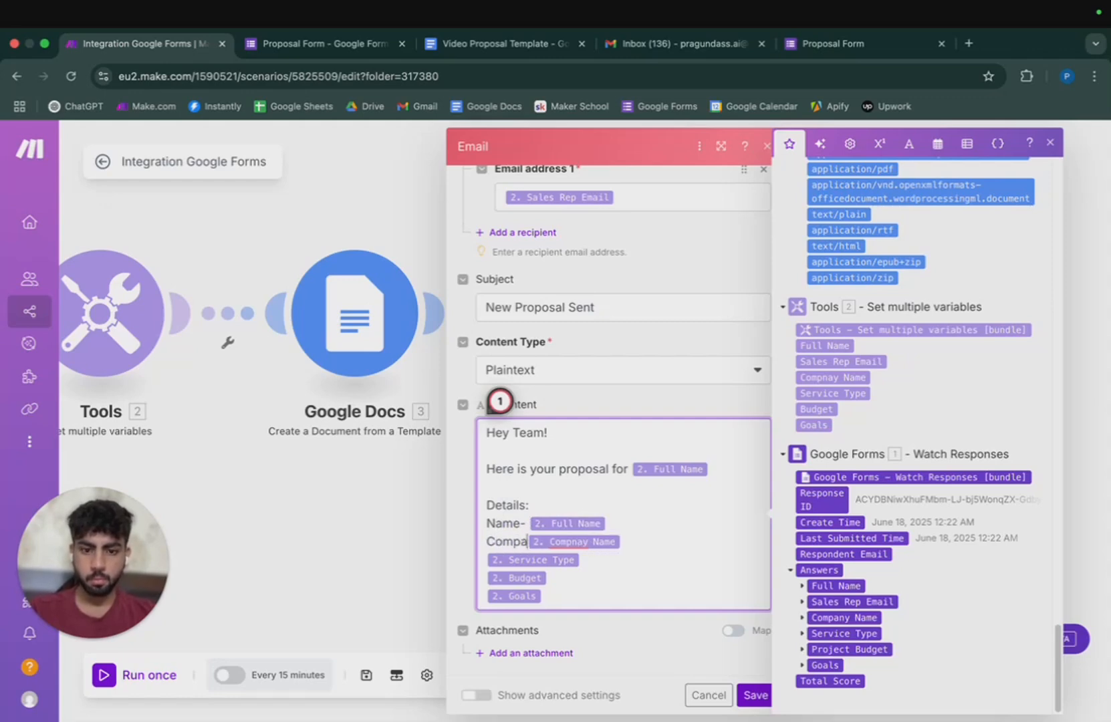
type("ny")
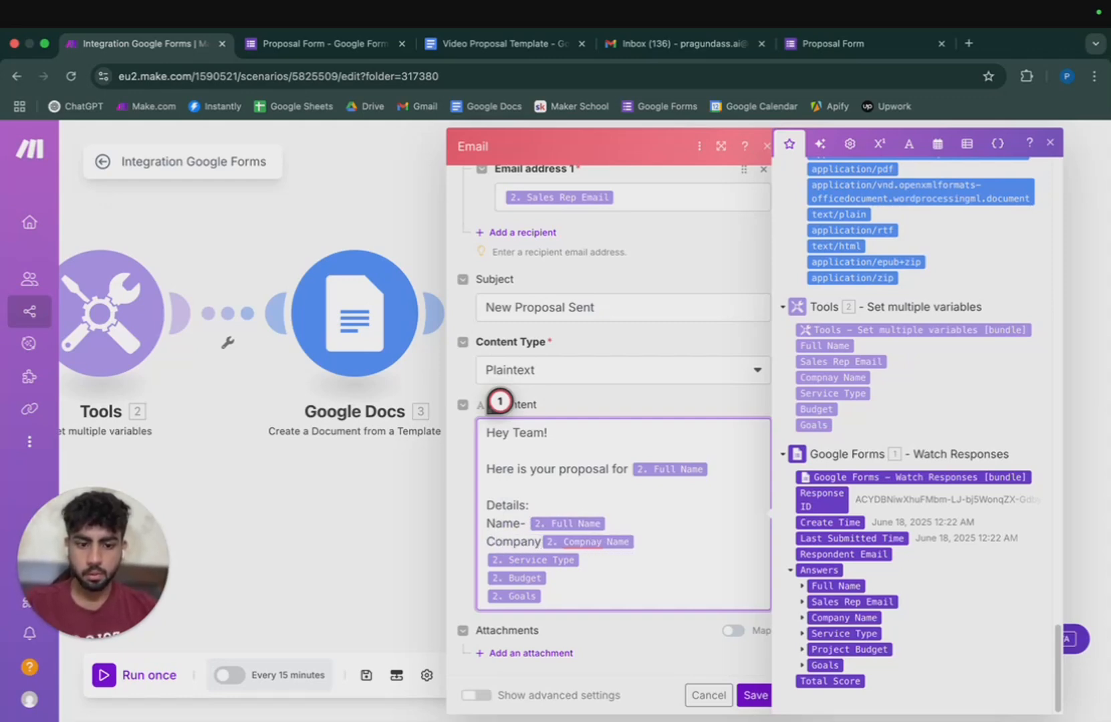
type("- ")
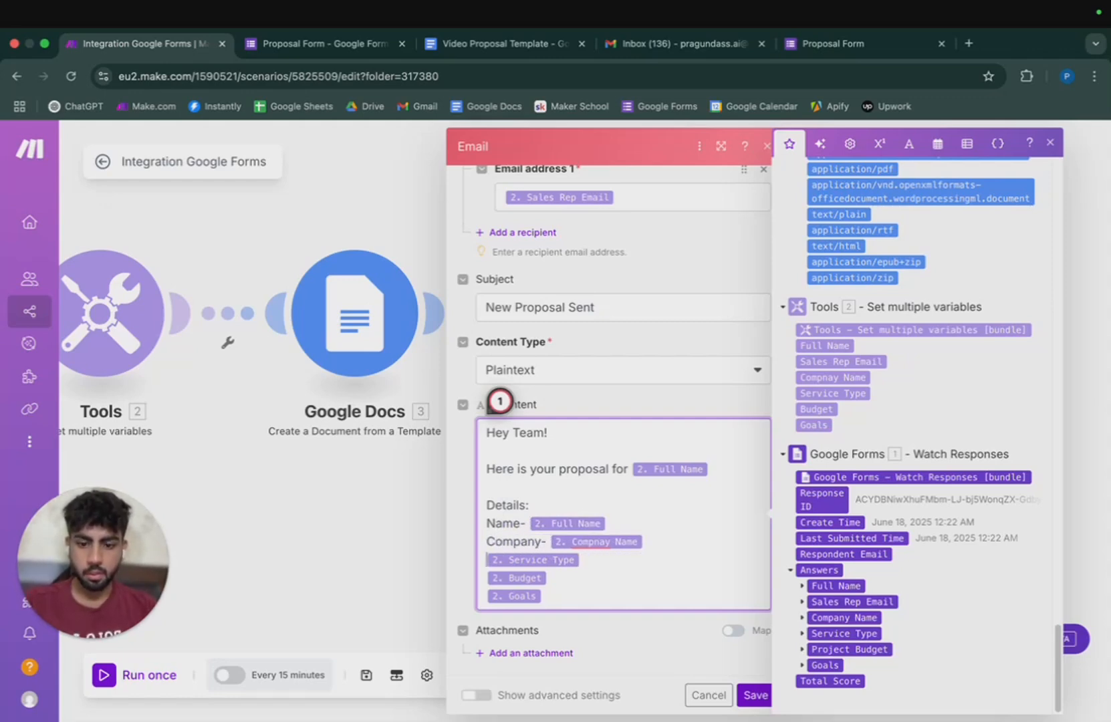
type("Service- ")
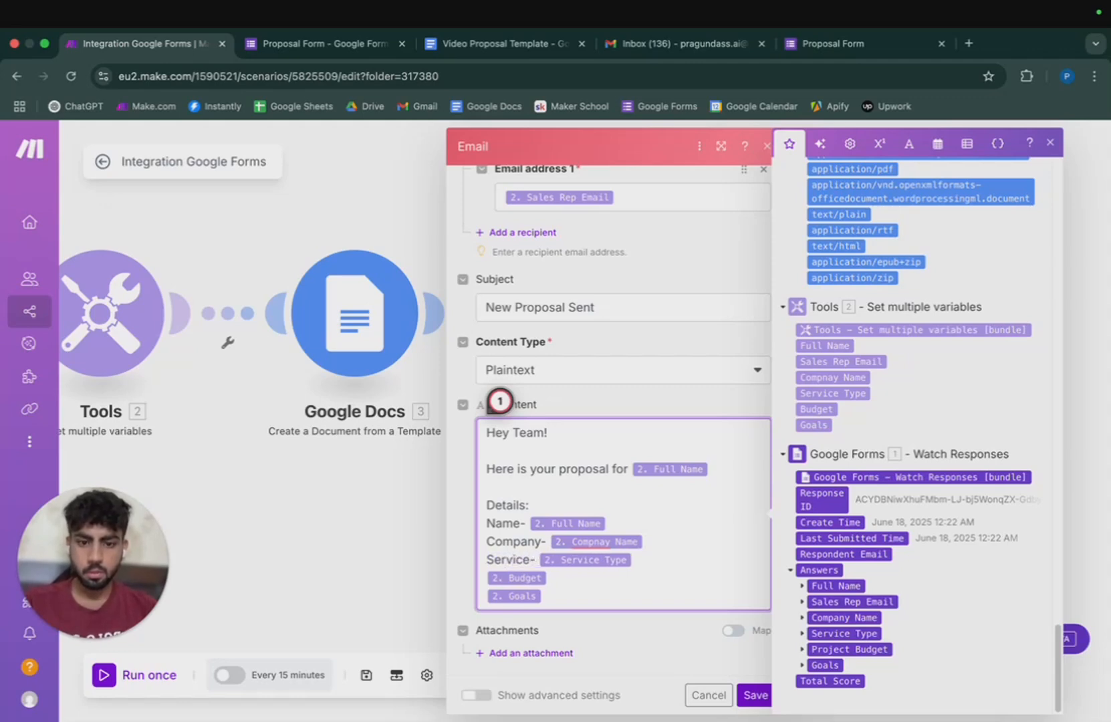
type("Budget- ")
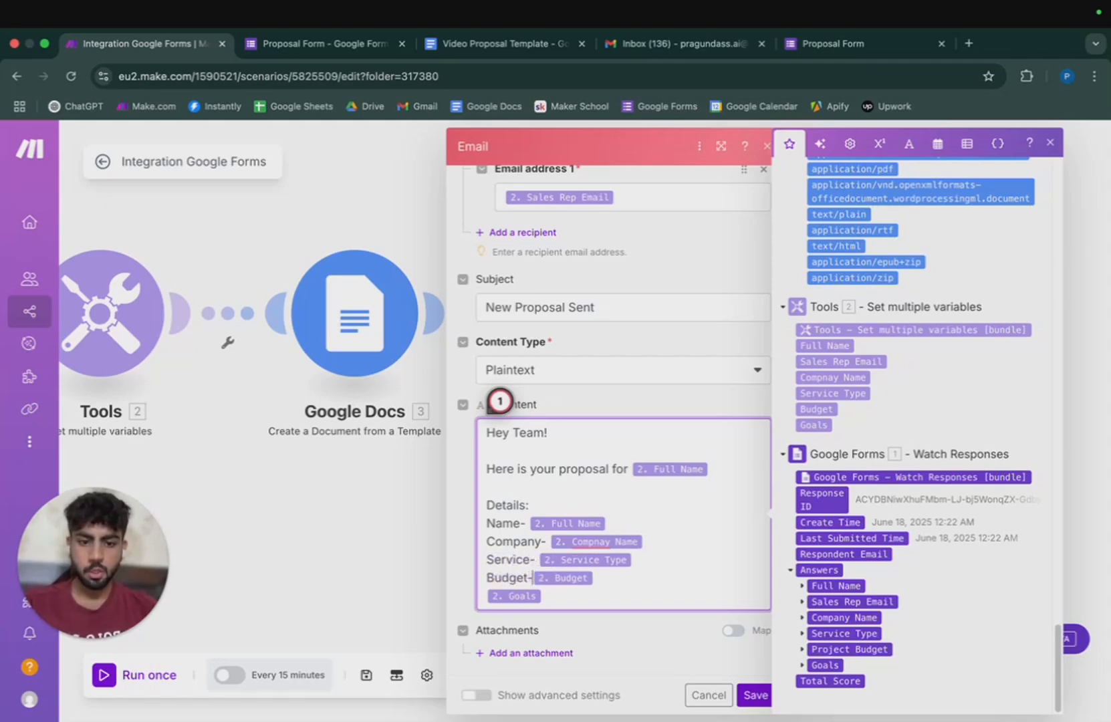
type("Goa")
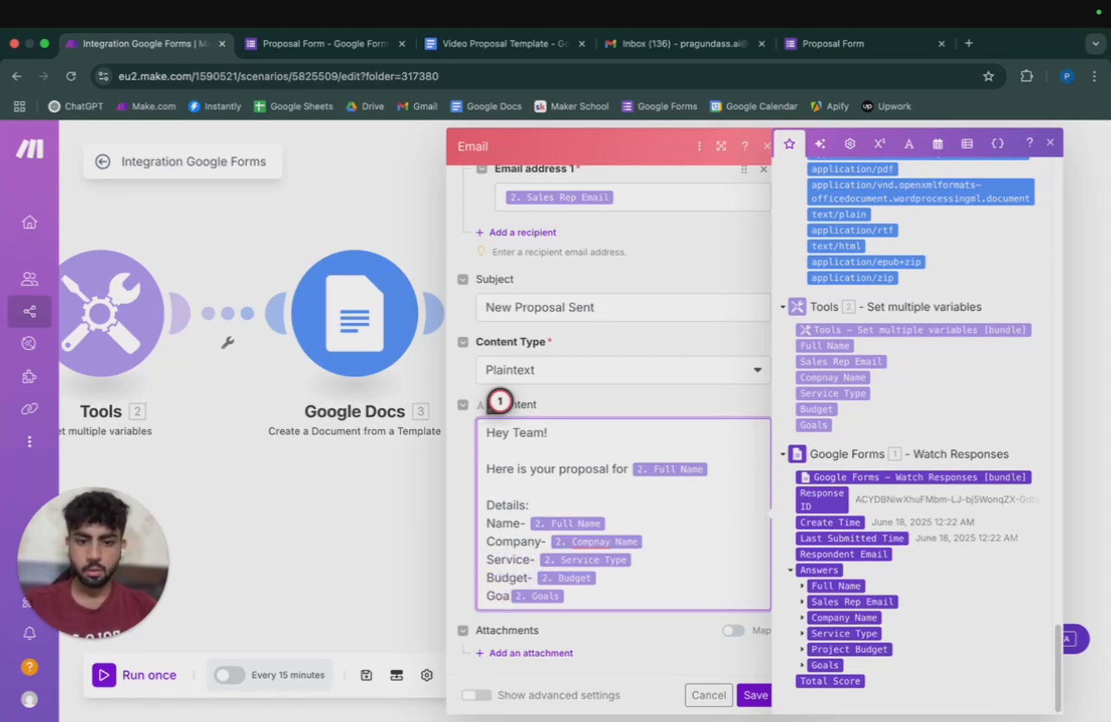
type("ls-")
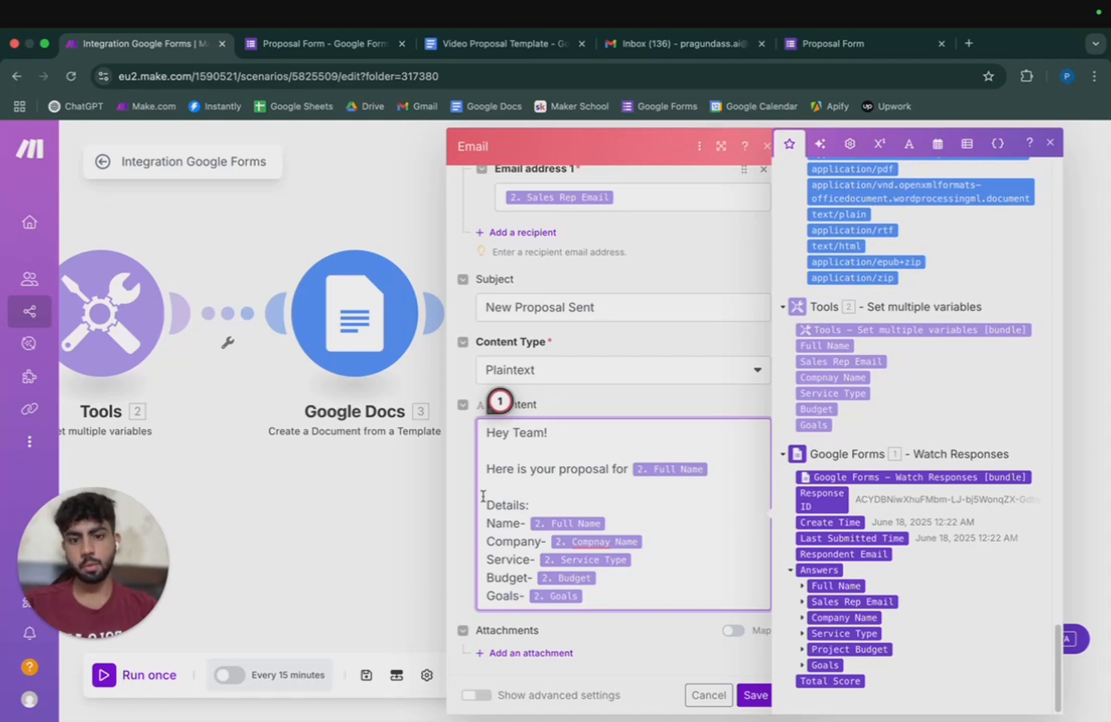
key("Return")
key("Return")
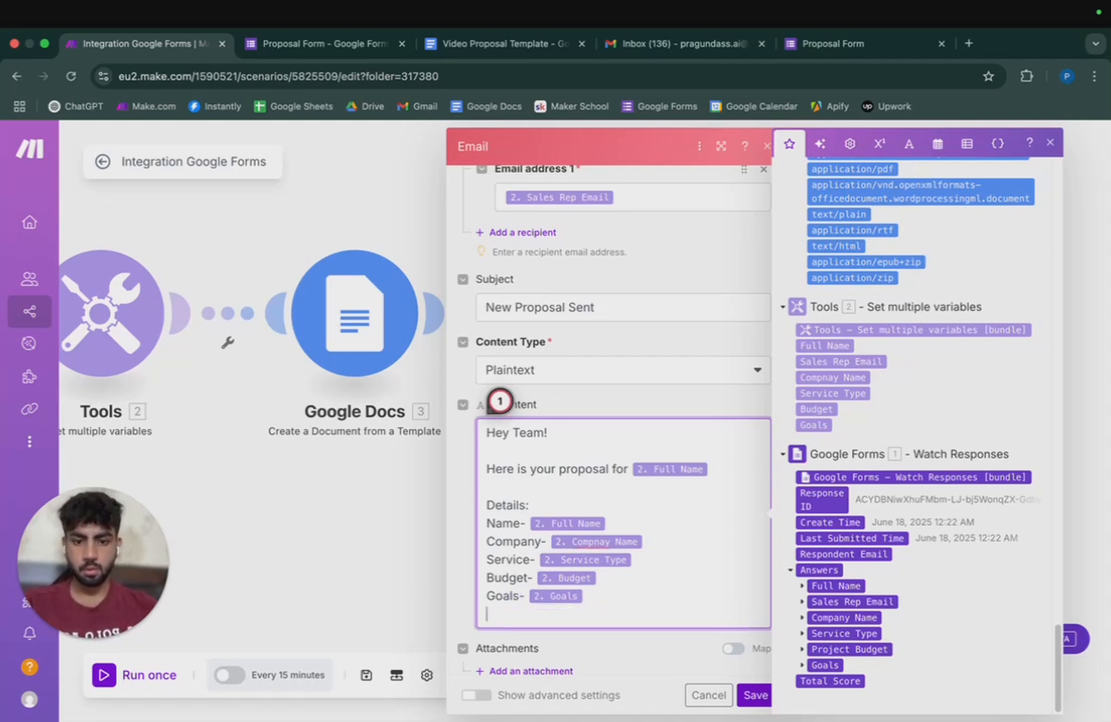
type("Team AI")
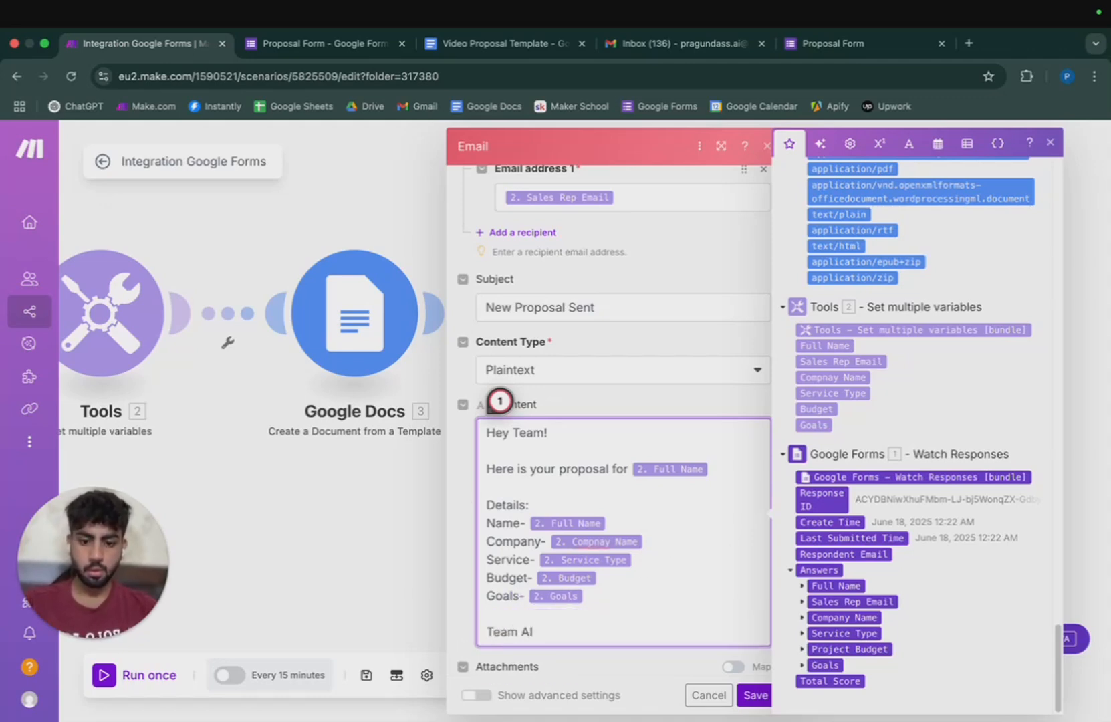
key("BackSpace")
key("BackSpace")
key("BackSpace")
key("BackSpace")
key("BackSpace")
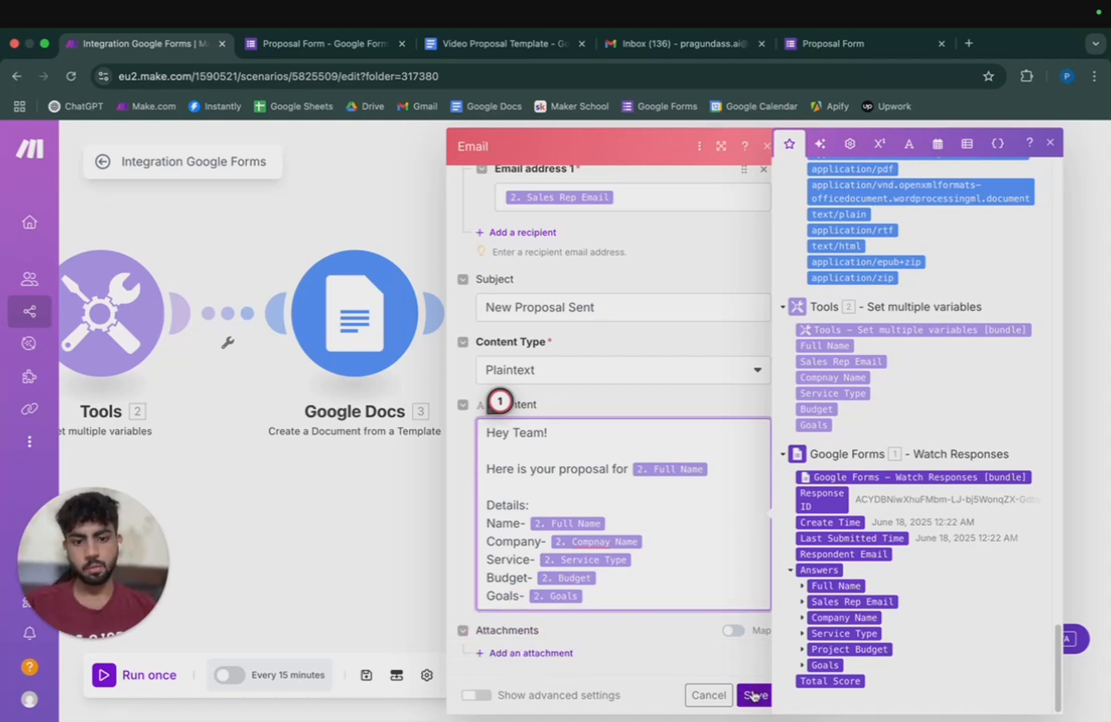
left_click(670, 652)
Attach the Google Drive downloaded file to the email and save the module.
left_click(531, 653)
scroll(552, 635, "down", 3)
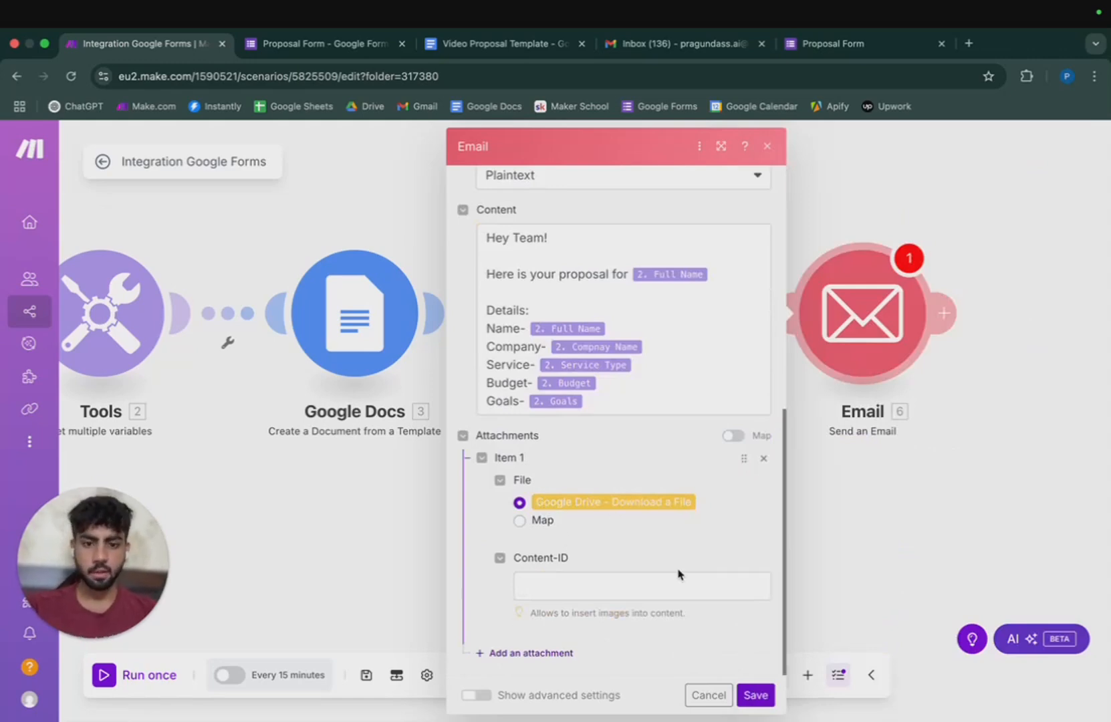
left_click(756, 695)
Review and re-save the email settings, then save the whole scenario with Ctrl+S.
left_click(895, 341)
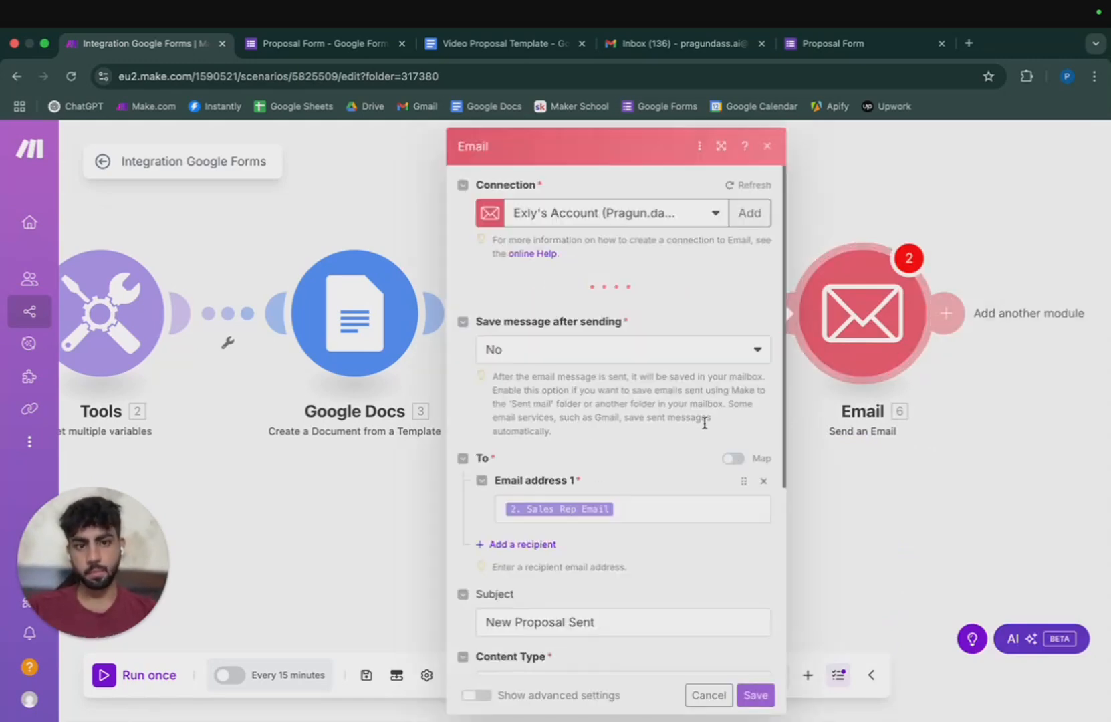
scroll(615, 442, "down", 10)
scroll(615, 442, "up", 10)
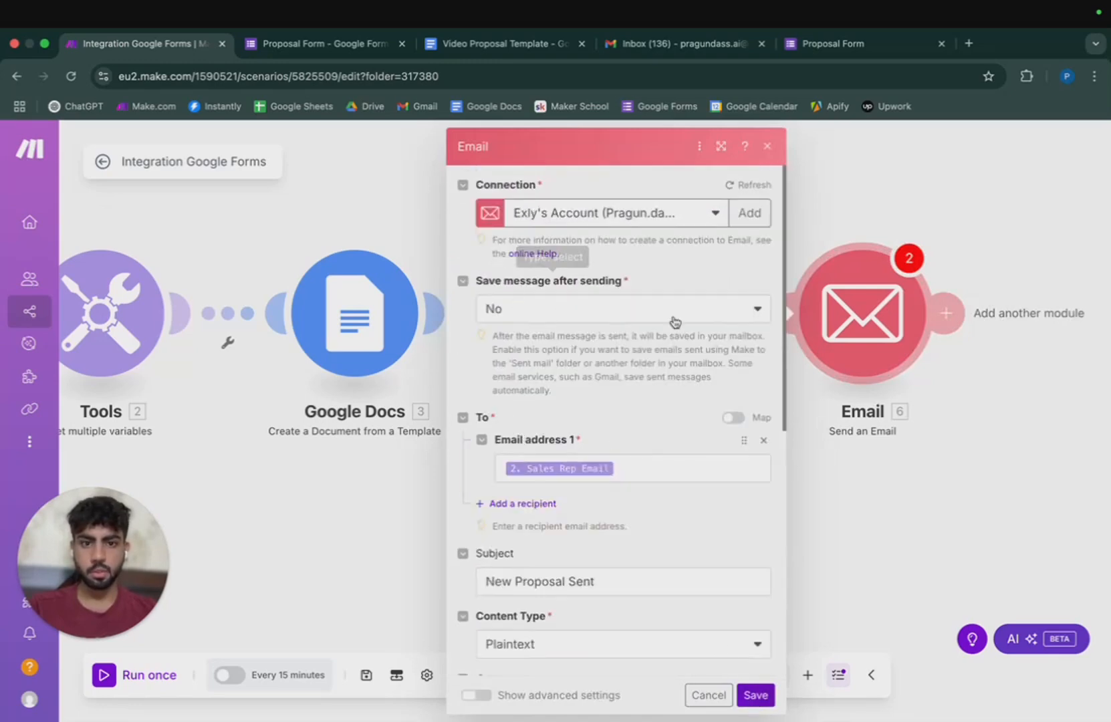
left_click(762, 696)
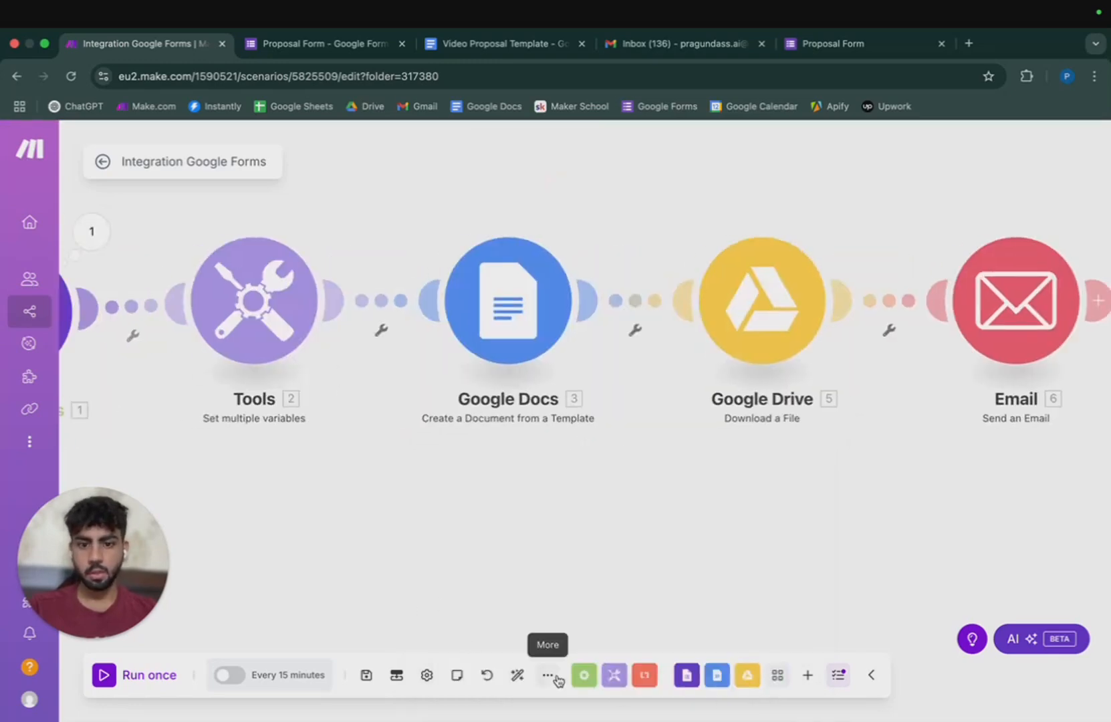
key("ctrl+s")
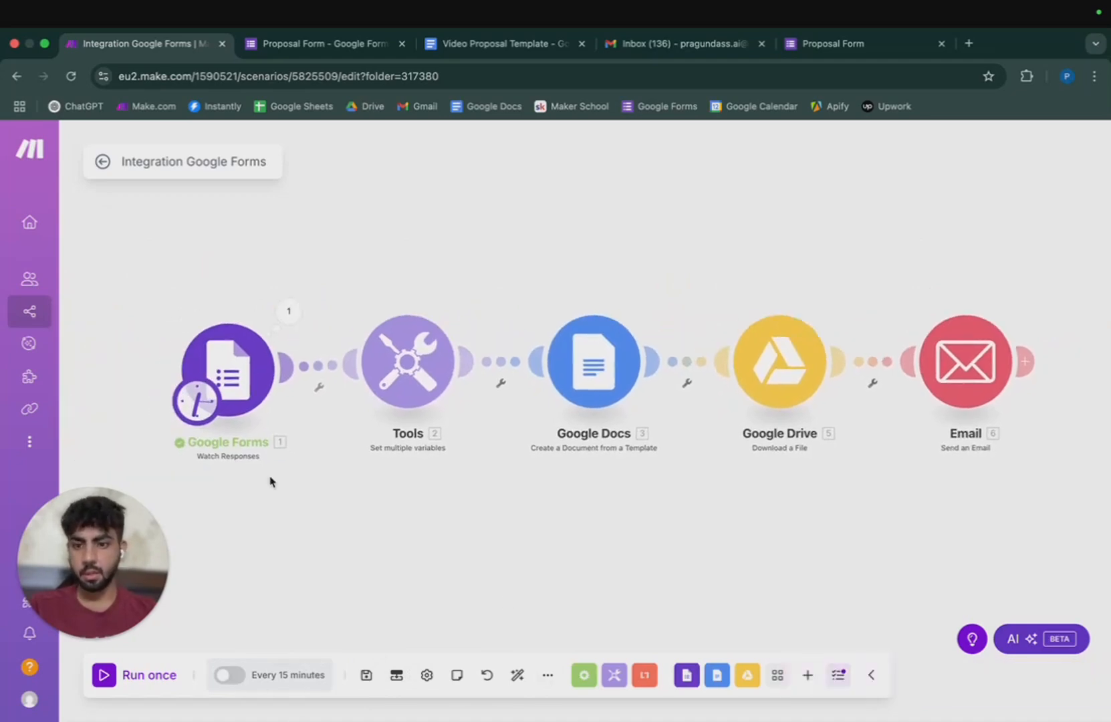
left_click(848, 44)
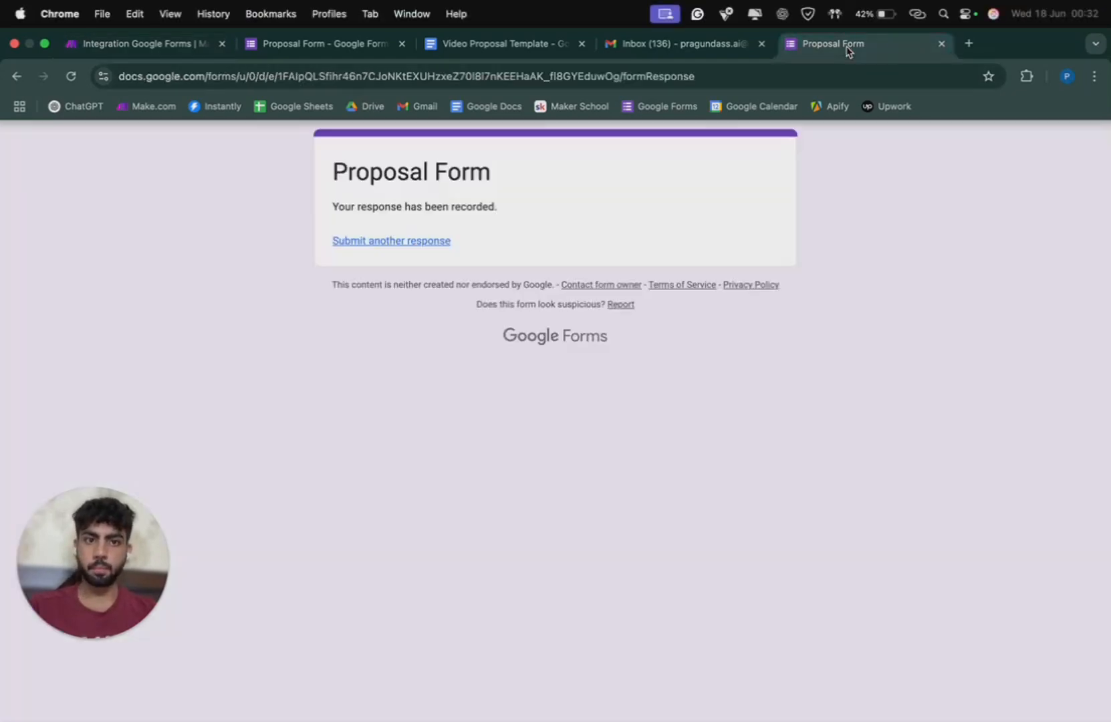
Start a new response with the full name, sales rep e-mail and company Evoked AI.
left_click(393, 241)
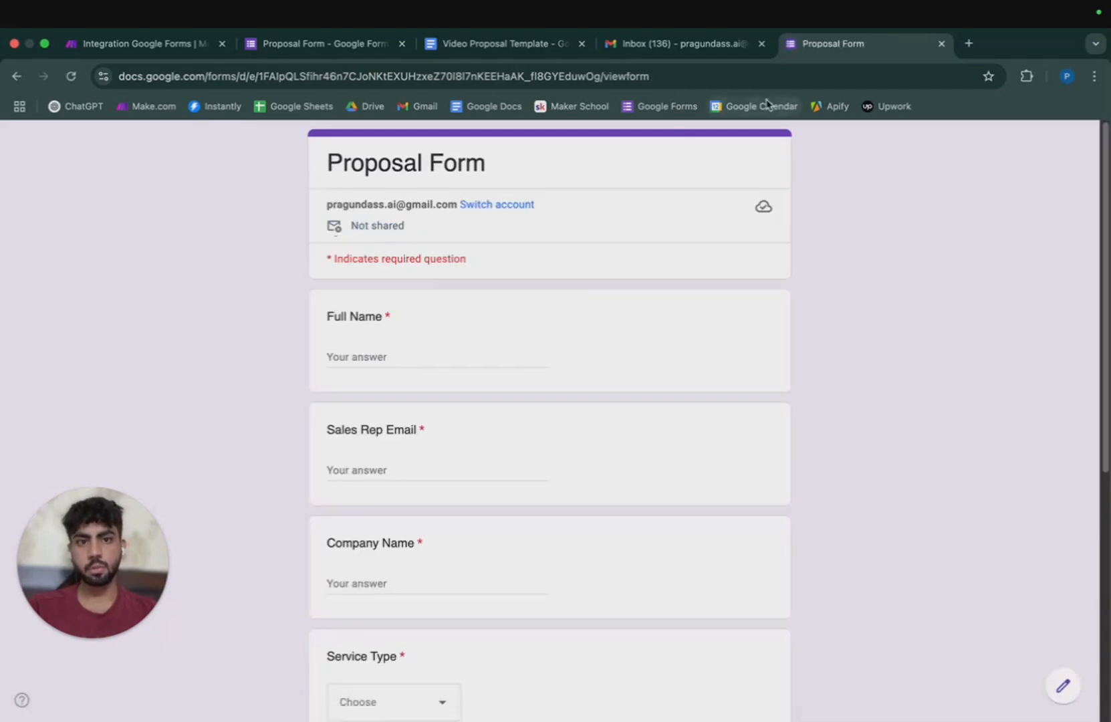
left_click(360, 350)
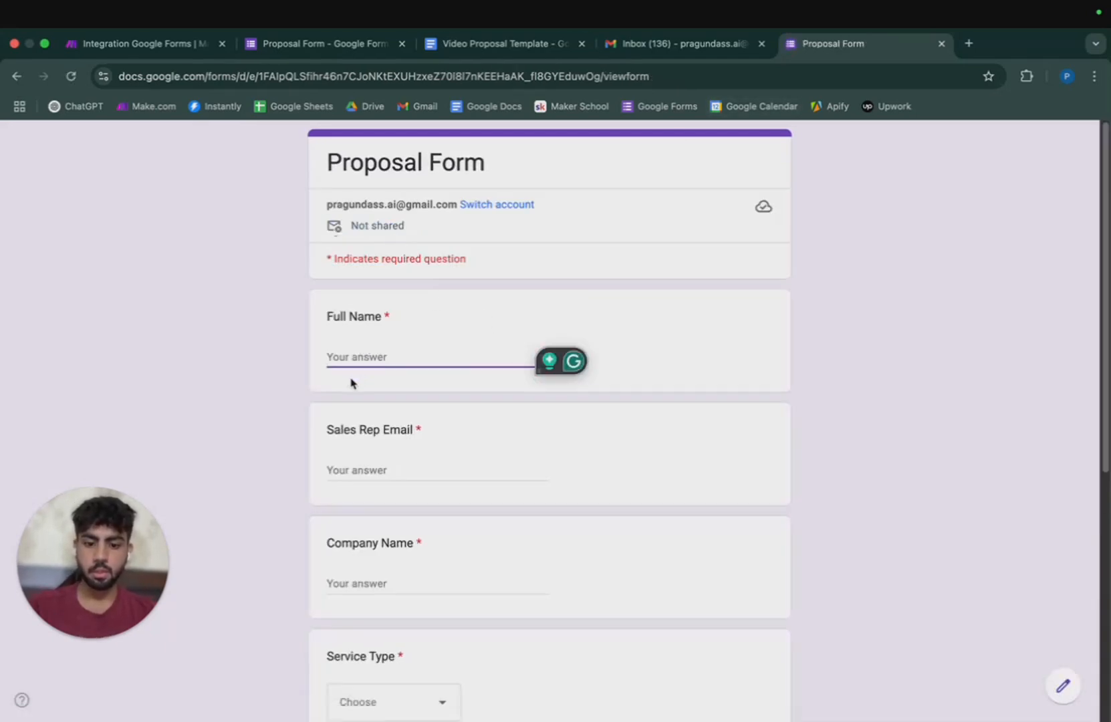
type("Ishit")
key("Tab")
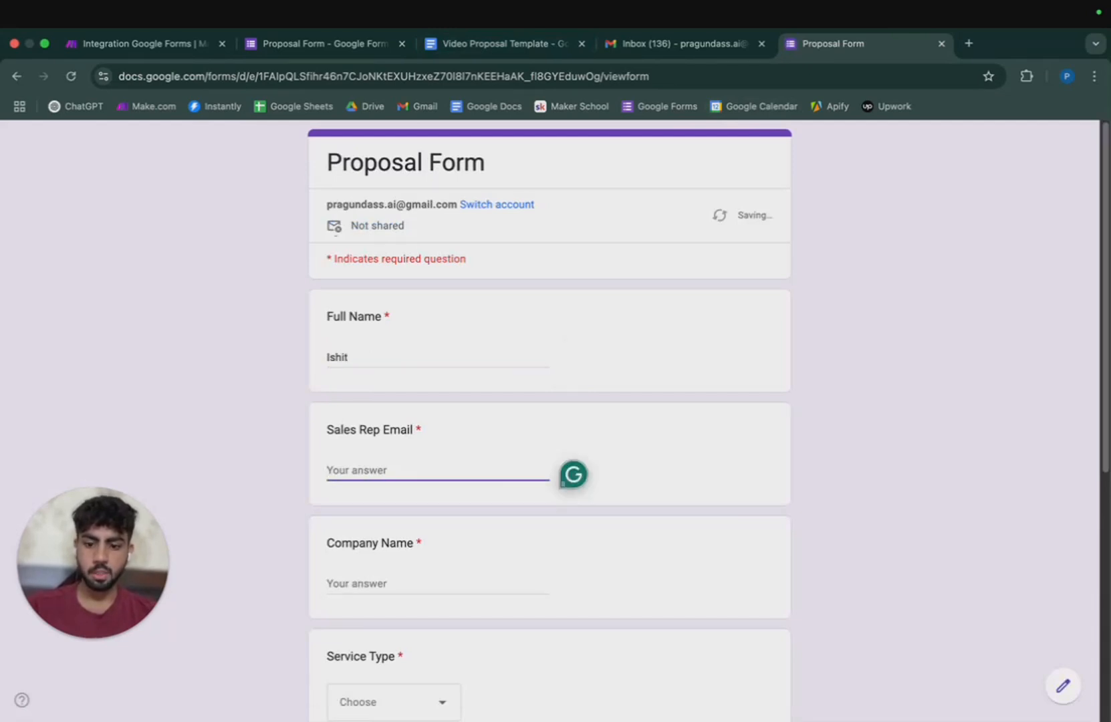
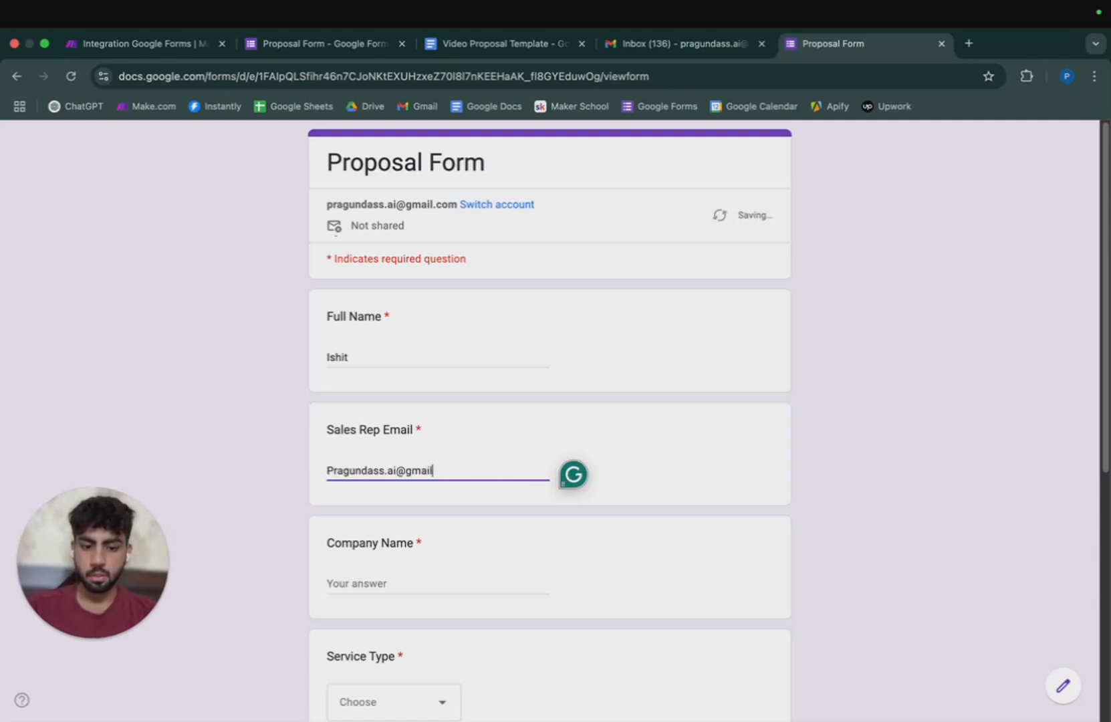
key("Tab")
type("Evok")
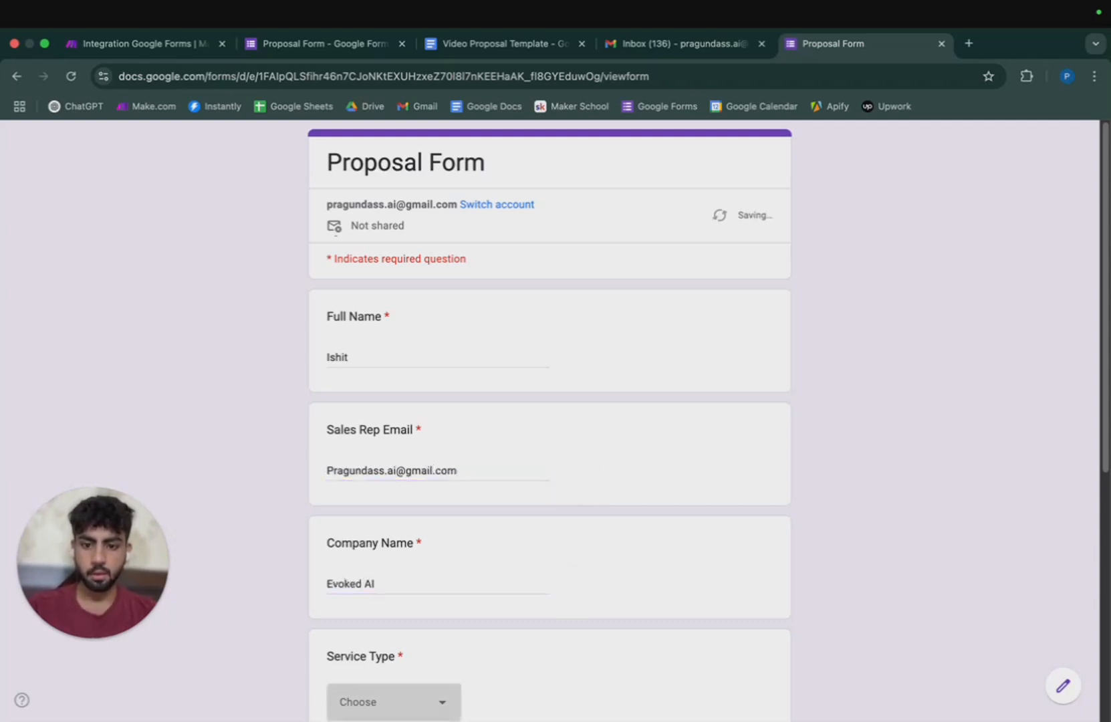
Choose Service 1 as the service type and 1L-5L as the project budget.
scroll(391, 338, "down", 3)
left_click(404, 506)
left_click(419, 587)
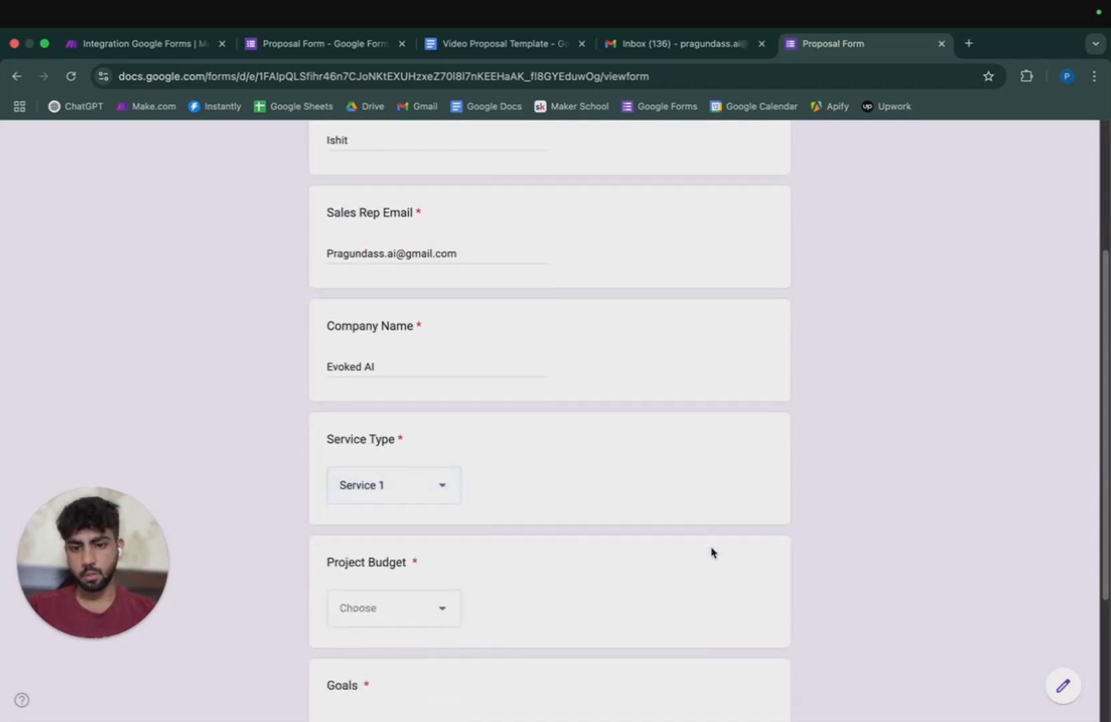
scroll(712, 550, "down", 3)
left_click(412, 429)
left_click(393, 548)
Enter 'Lead Scrapping' as the goals and submit the response.
left_click(393, 548)
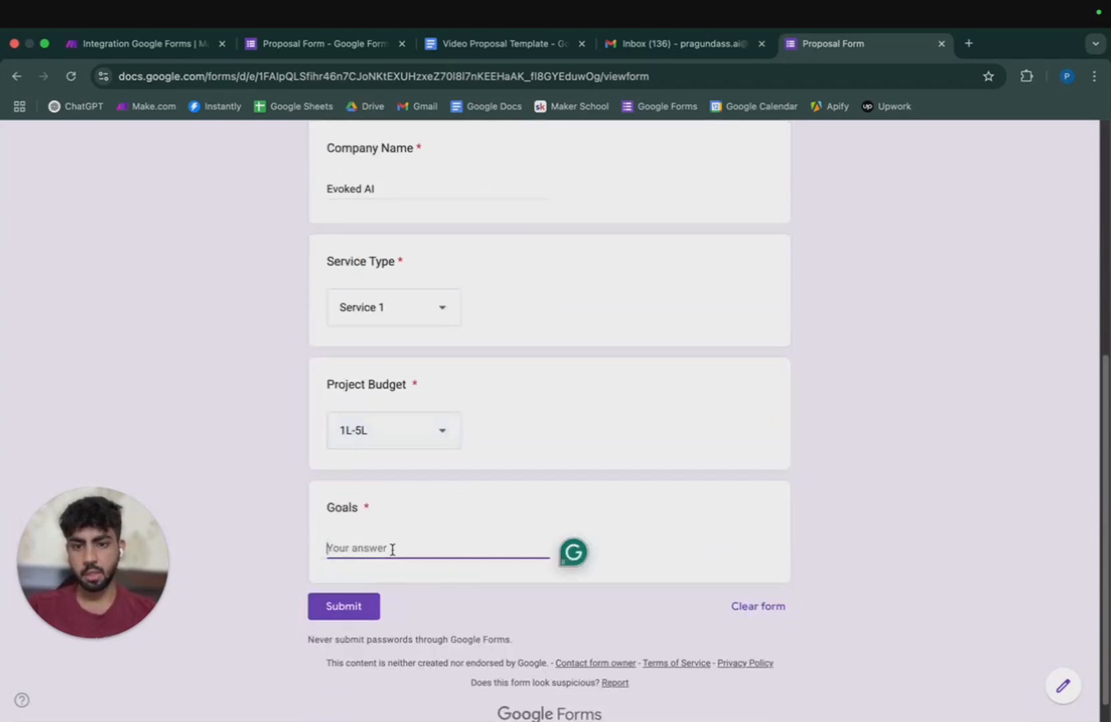
type("T")
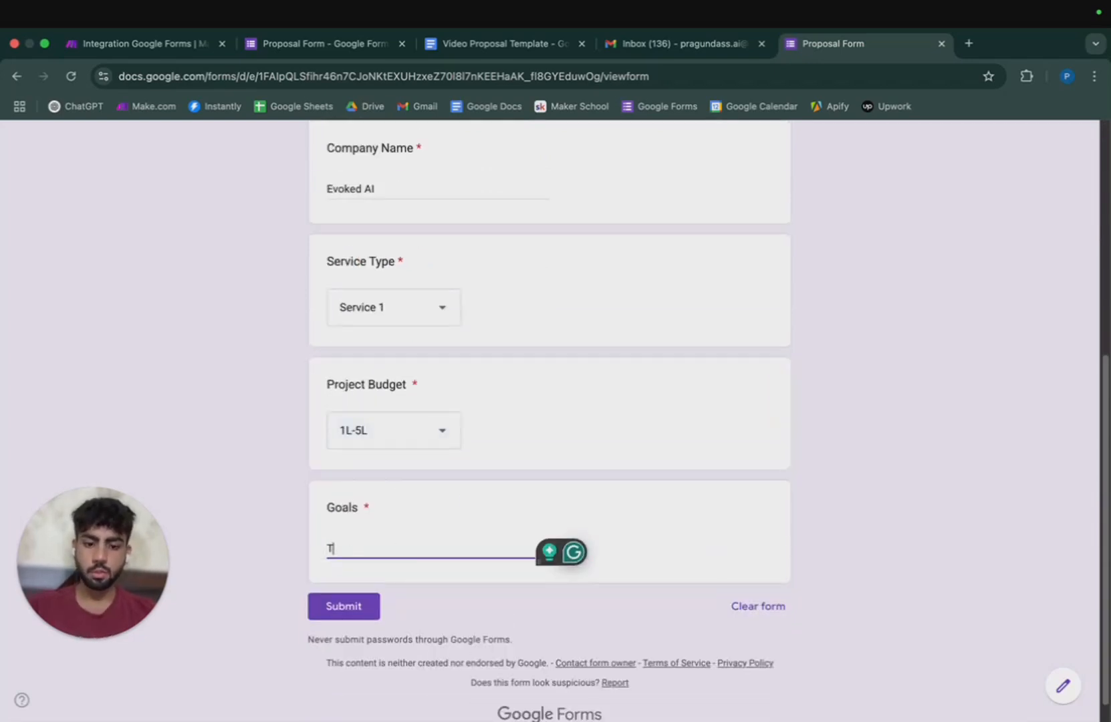
key("BackSpace")
key("BackSpace")
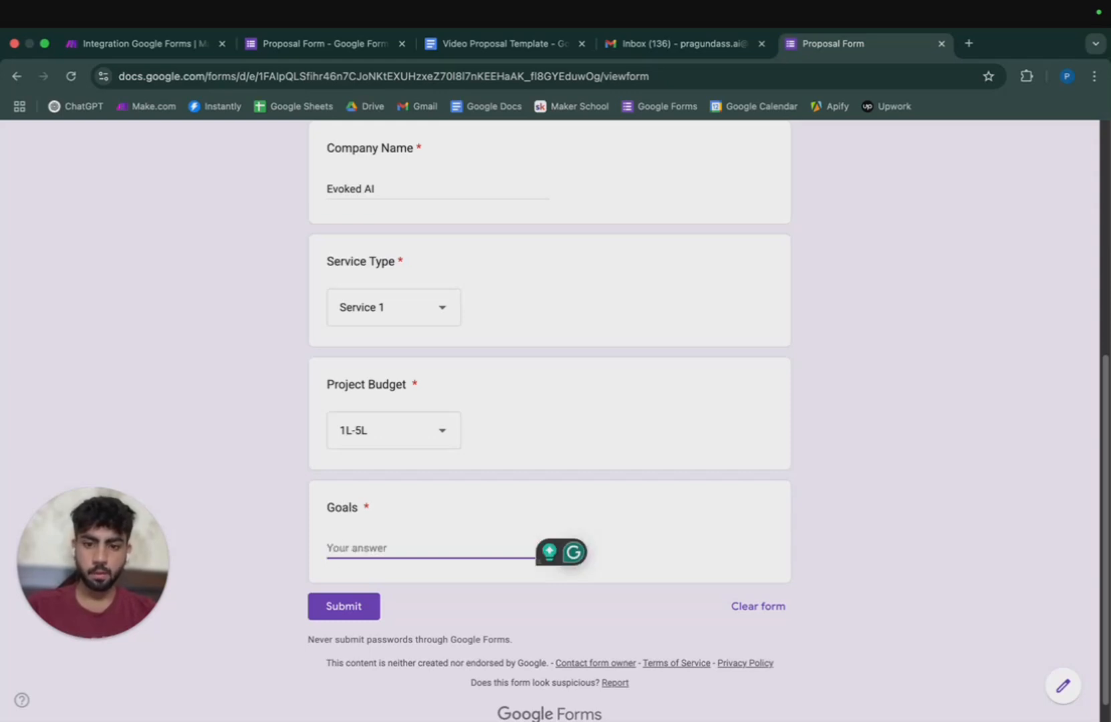
type("Lead Manage")
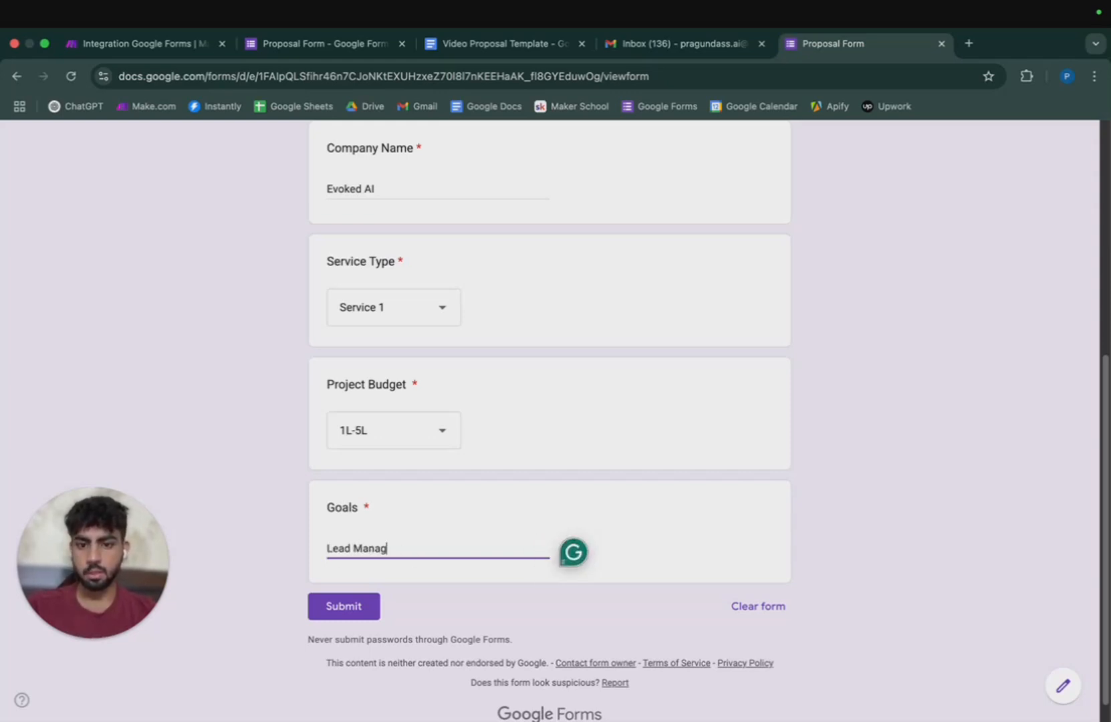
key("BackSpace")
key("BackSpace")
key("BackSpace")
key("BackSpace")
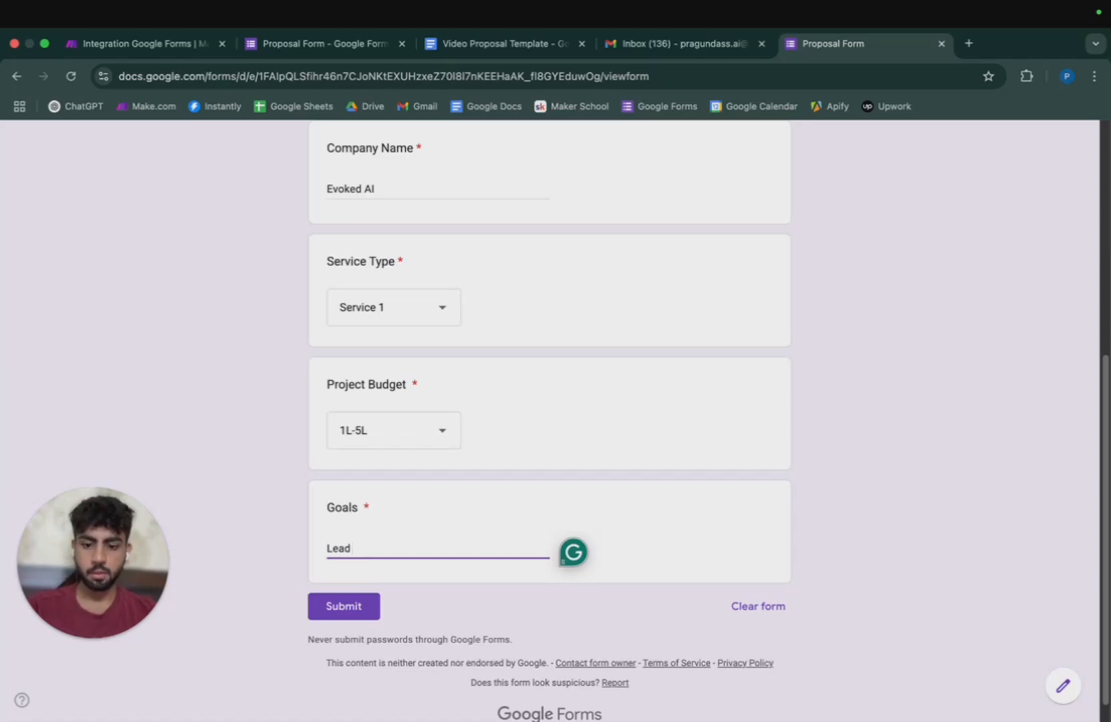
type("Scrapping")
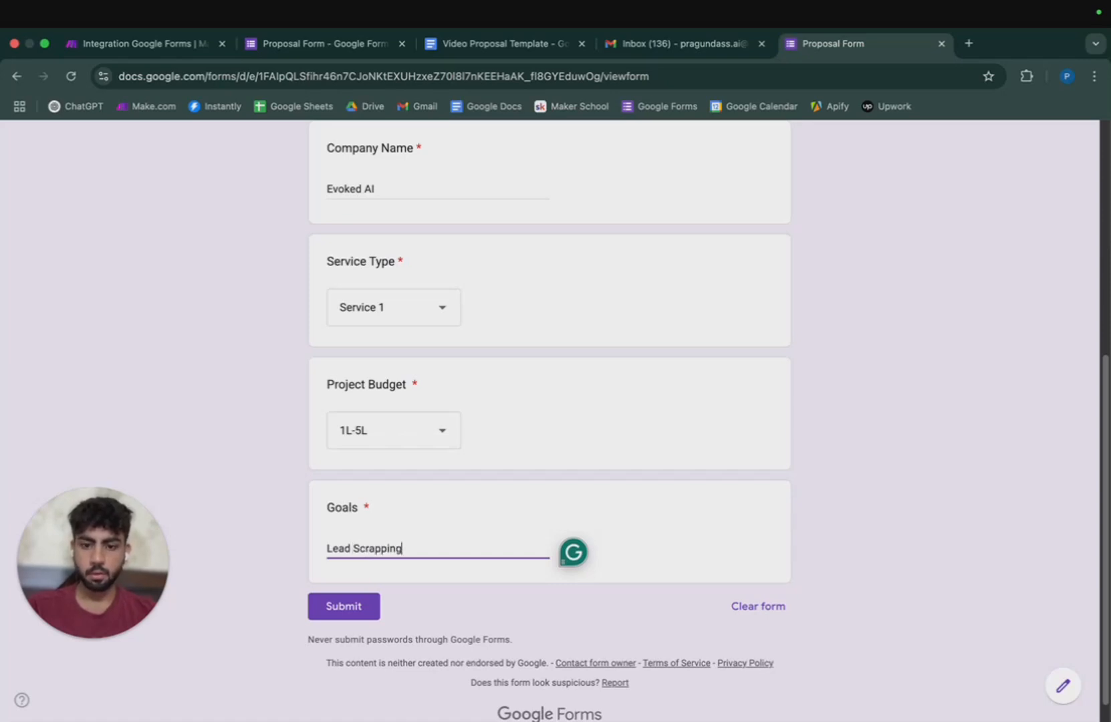
scroll(602, 469, "up", 10)
scroll(597, 500, "down", 10)
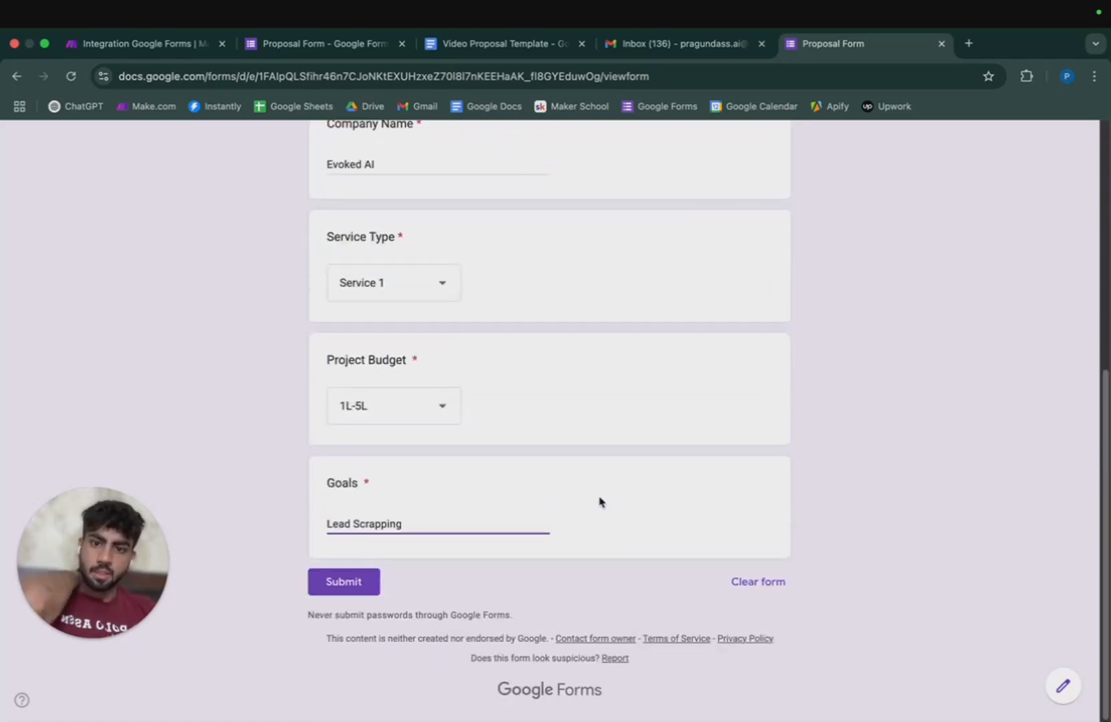
left_click(340, 583)
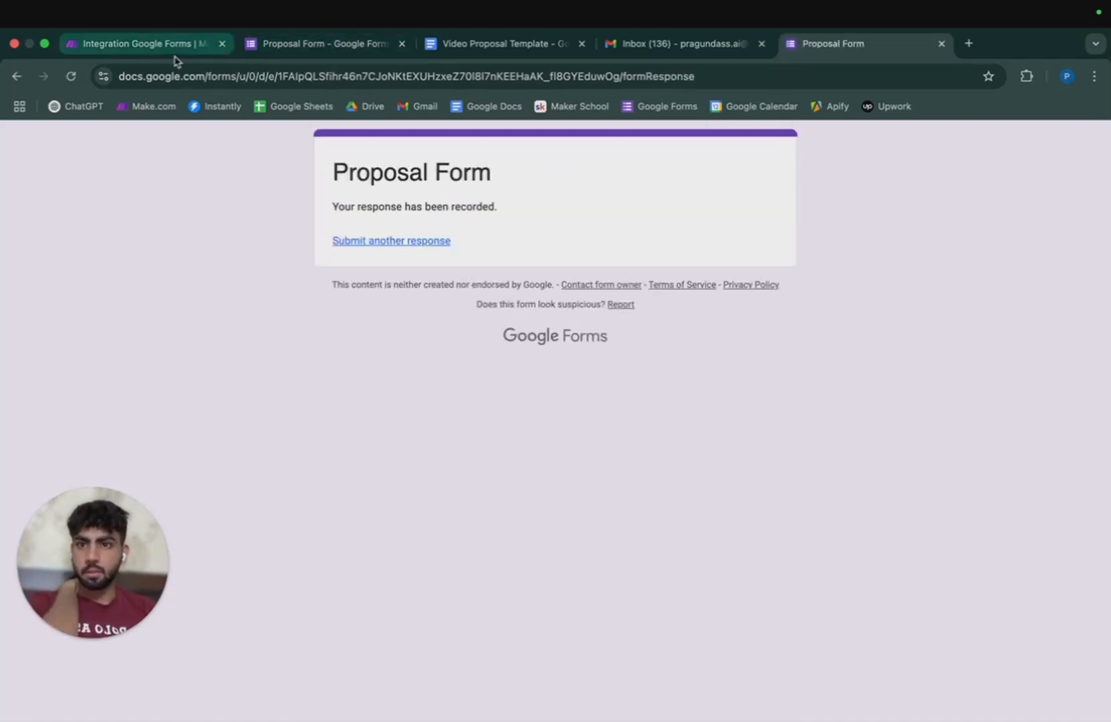
left_click(173, 47)
Run the scenario once to process the new form response, then go to Gmail.
left_click(102, 676)
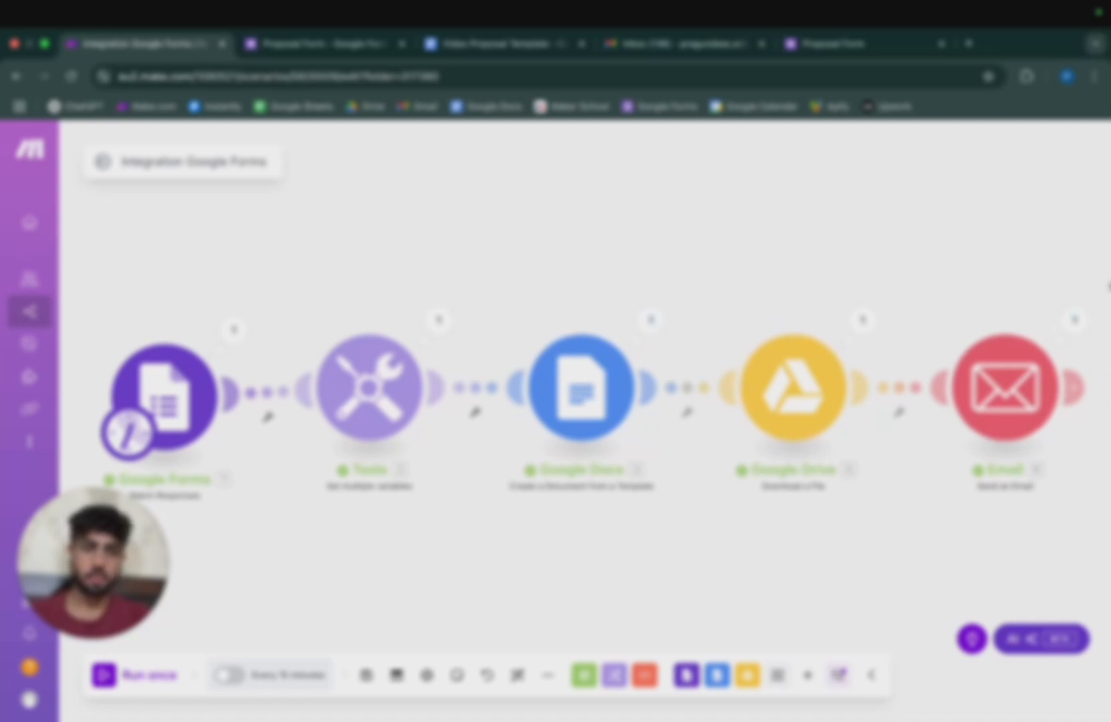
left_click(675, 43)
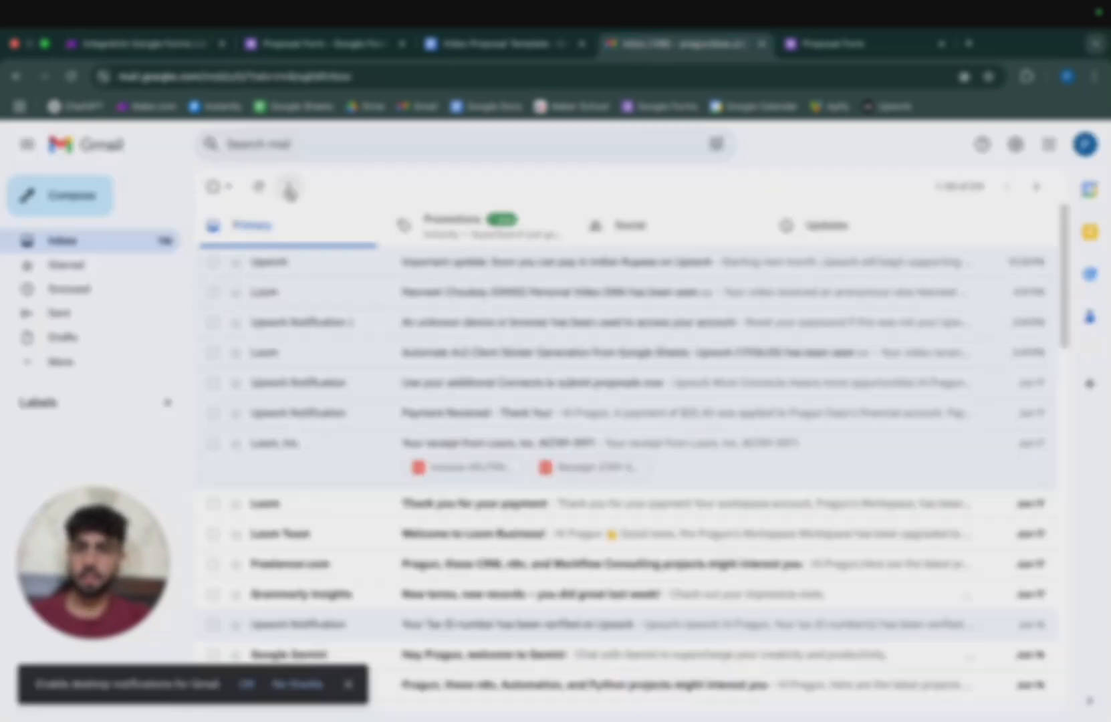
Refresh the inbox and open the 'New Proposal Sent' email to read its greeting.
left_click(258, 187)
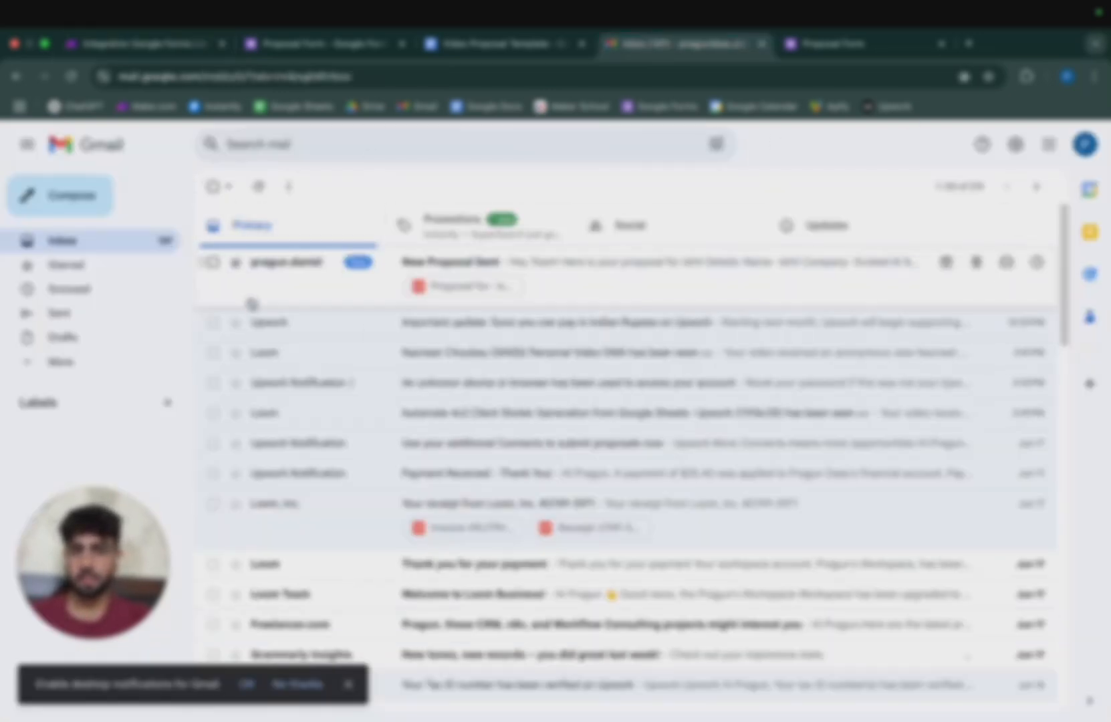
left_click(598, 280)
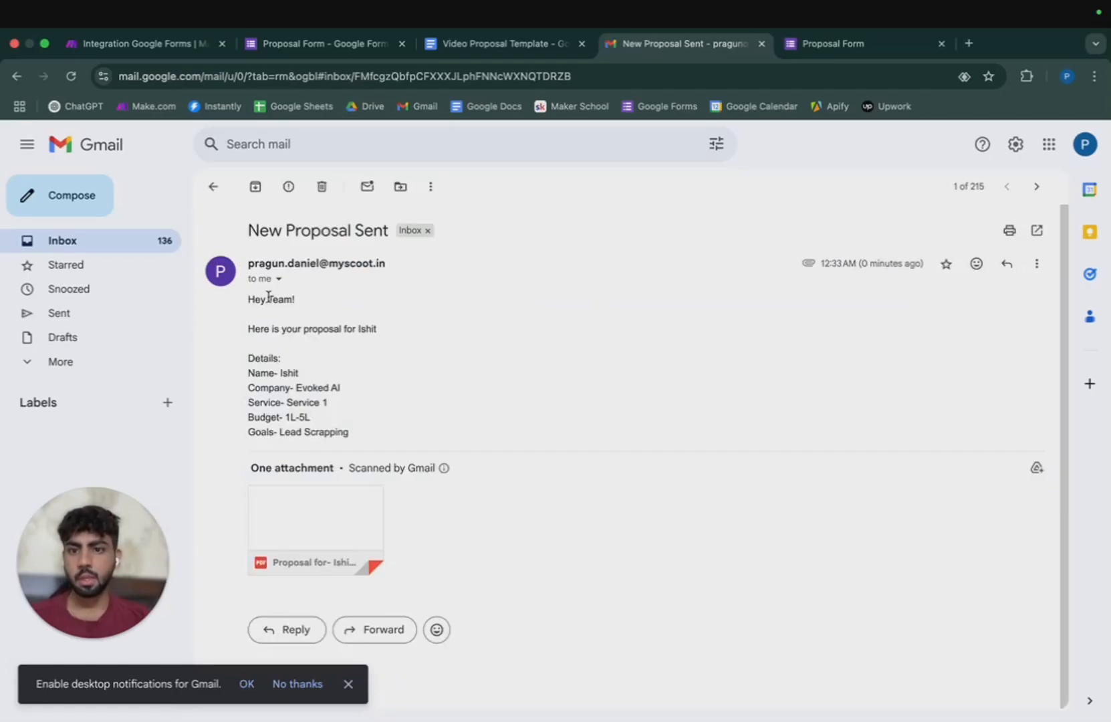
left_click_drag(250, 300, 319, 304)
left_click(322, 306)
left_click_drag(256, 330, 312, 323)
left_click(377, 328)
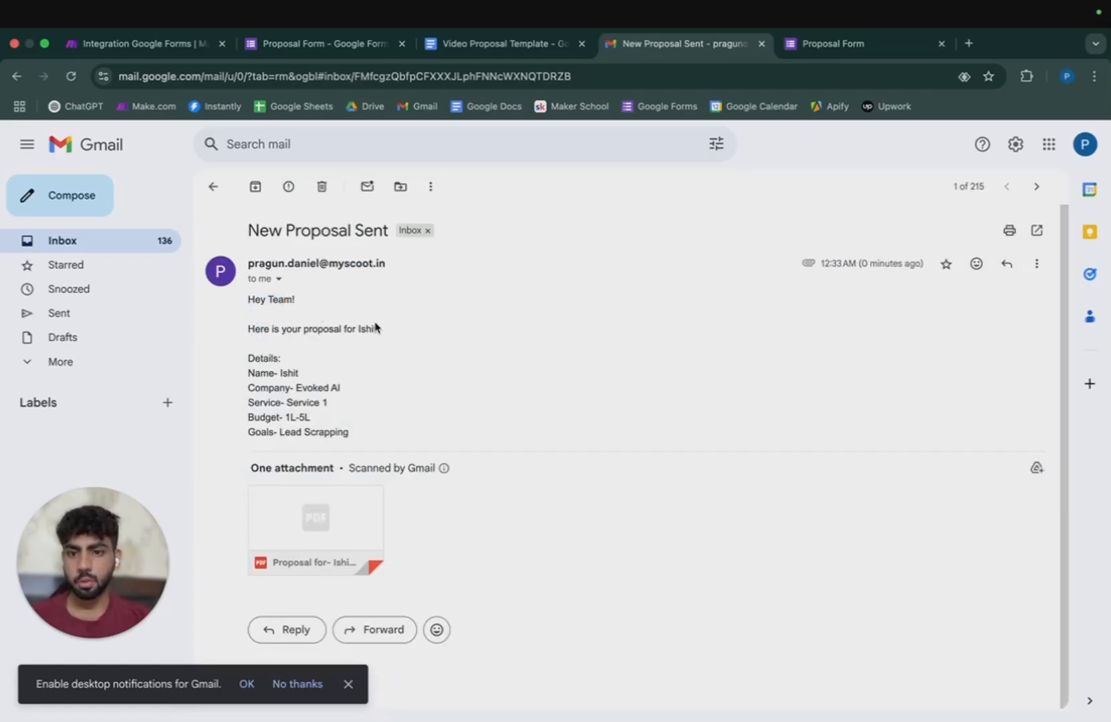
Check the name, company, service and budget details, then preview the attached PDF.
left_click_drag(256, 373, 315, 404)
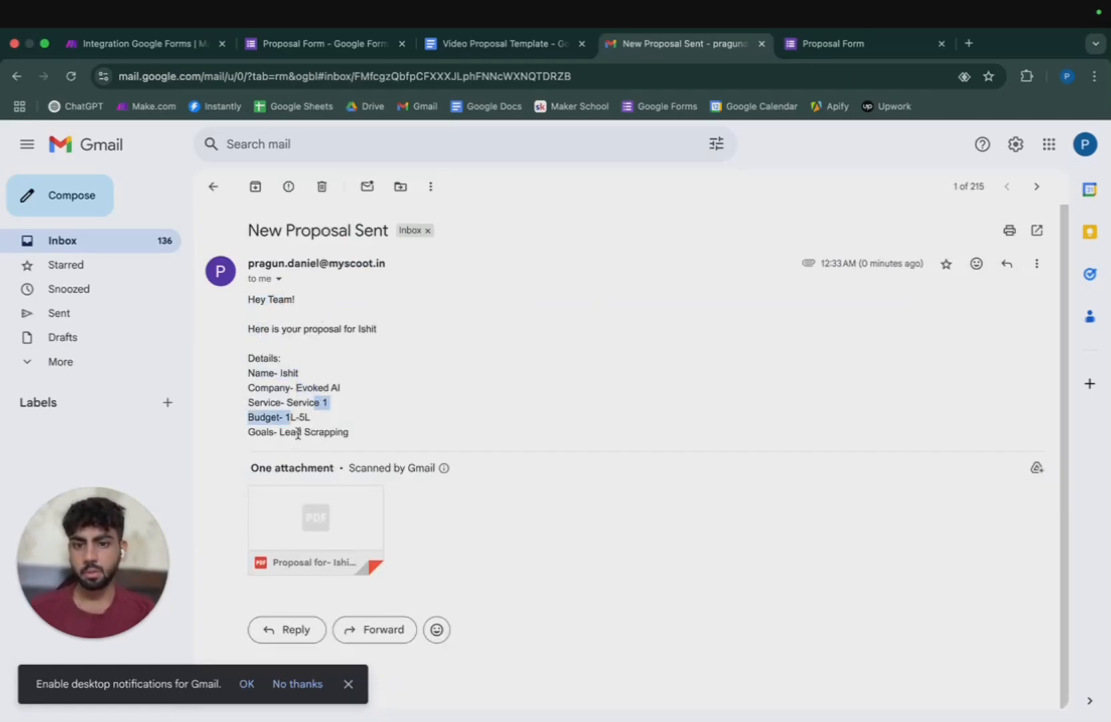
left_click(298, 433)
left_click(297, 528)
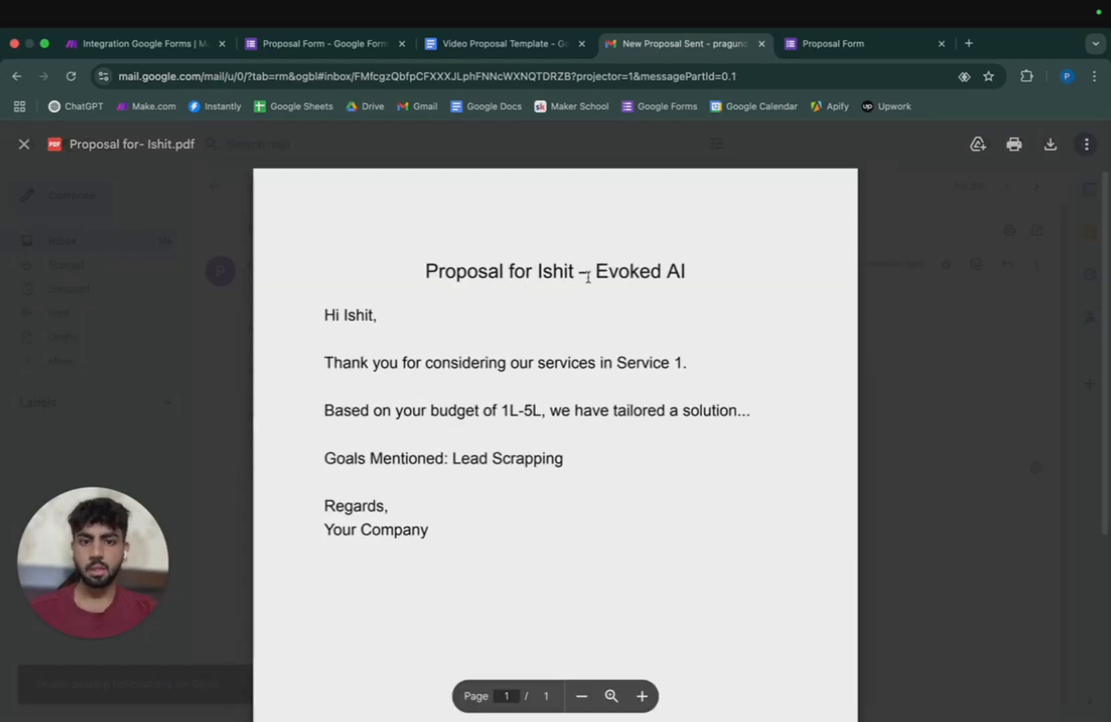
Verify the PDF's title, Service 1, 1L-5L budget and Lead Scrapping goals.
left_click_drag(427, 271, 682, 269)
left_click(629, 267)
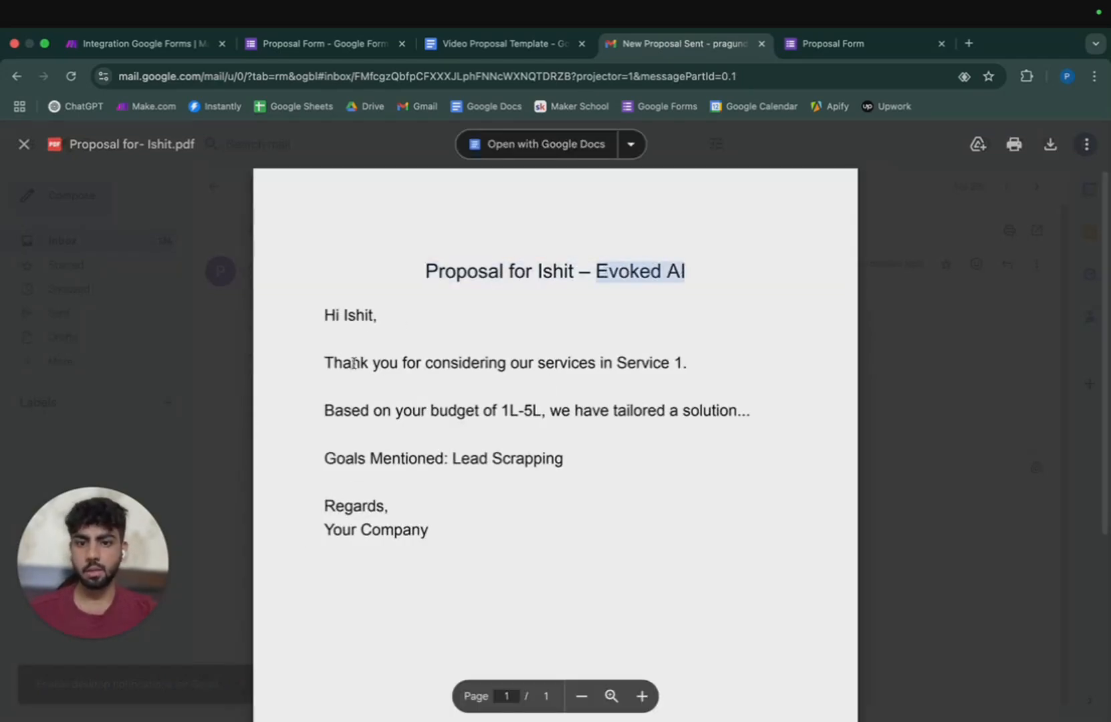
left_click_drag(687, 363, 606, 367)
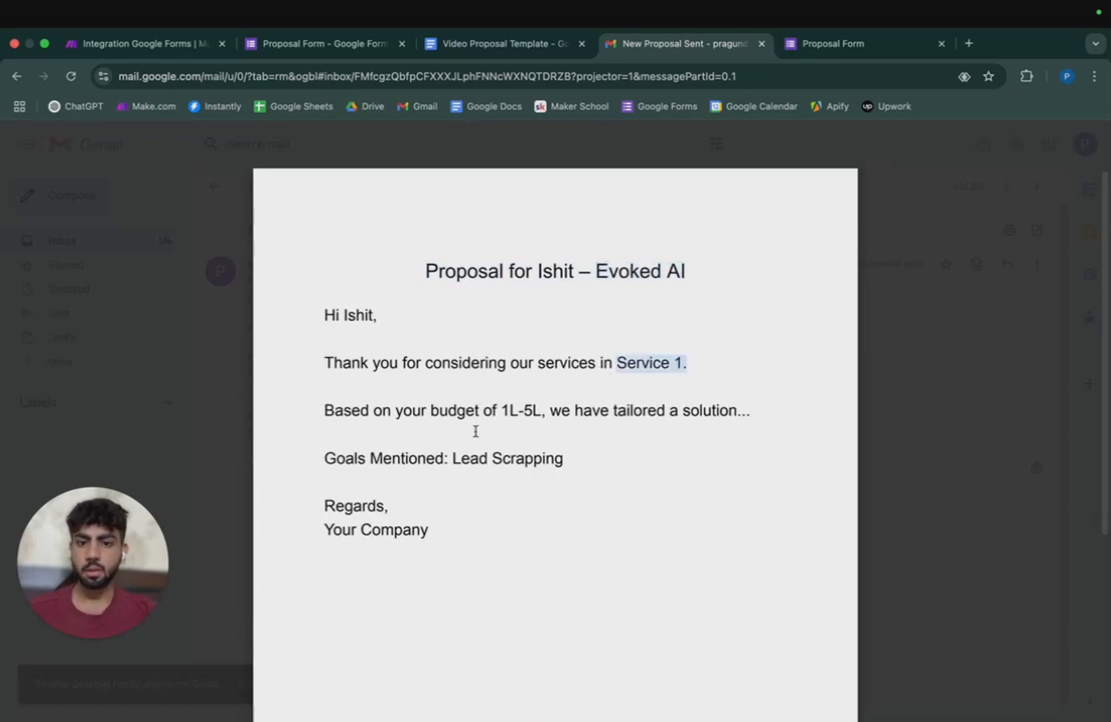
left_click_drag(501, 408, 545, 409)
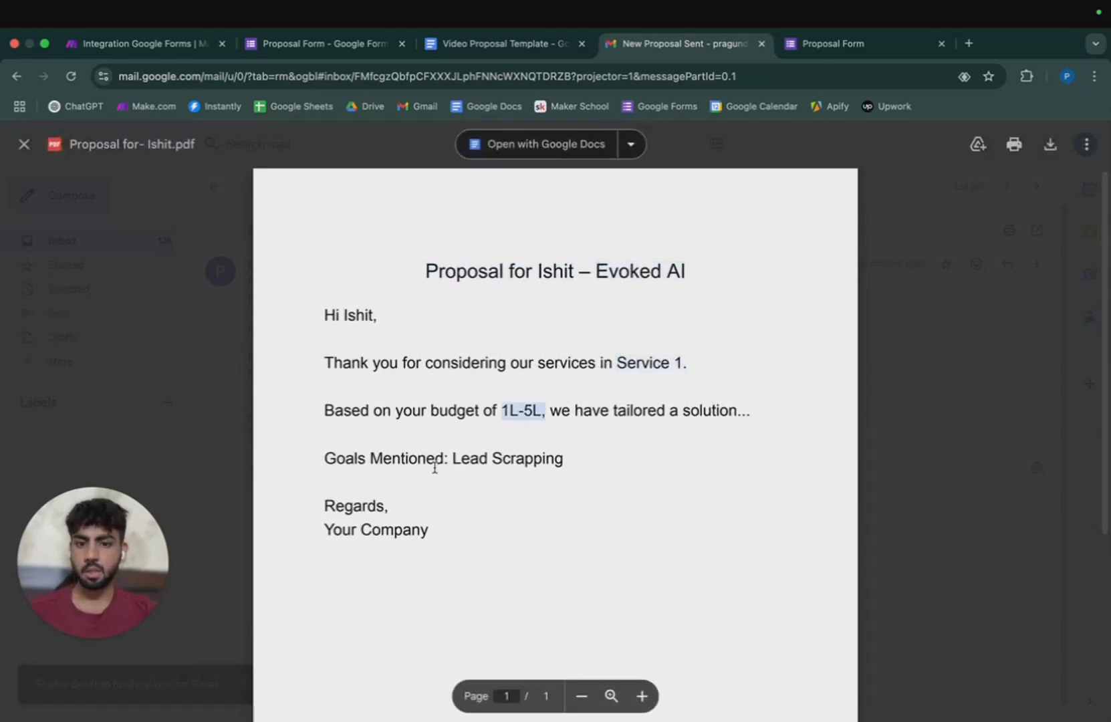
left_click_drag(371, 458, 563, 458)
left_click(535, 476)
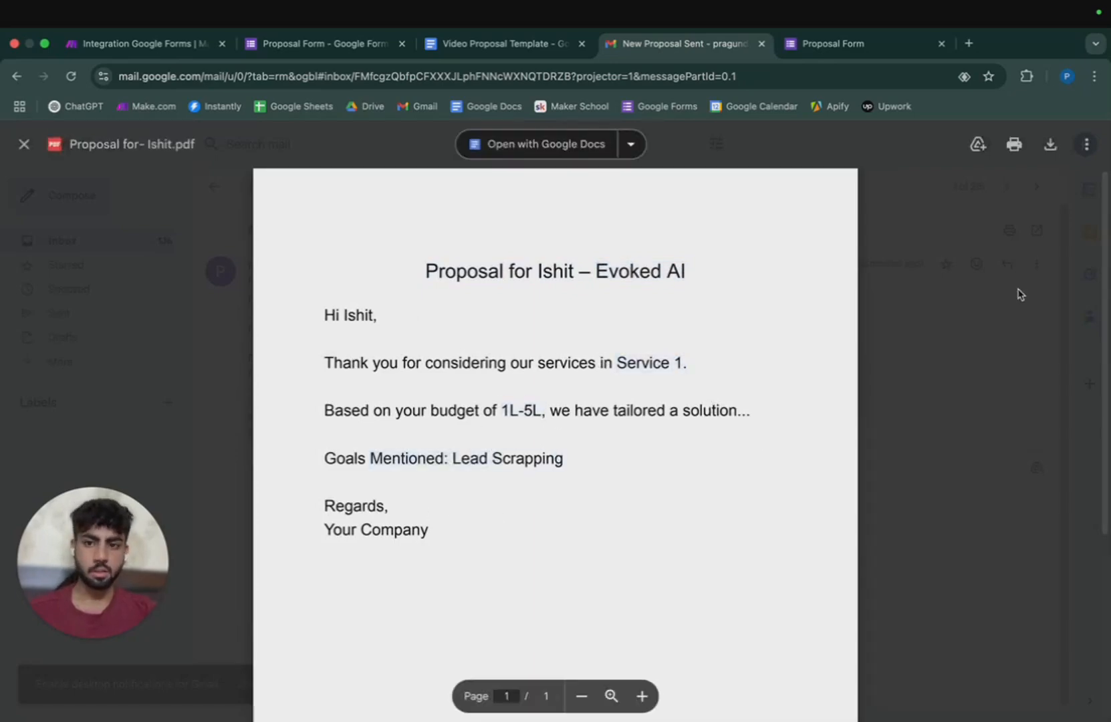
Close the PDF preview and return to the Make.com scenario.
left_click(23, 144)
left_click(170, 47)
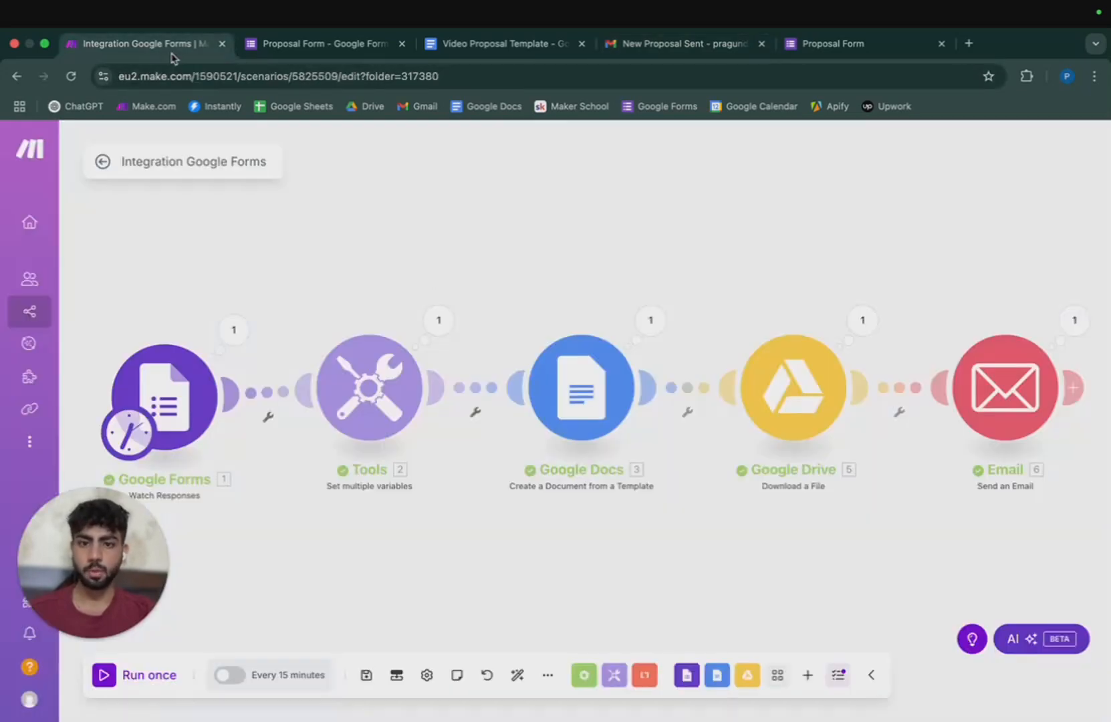
scroll(658, 535, "down", 2)
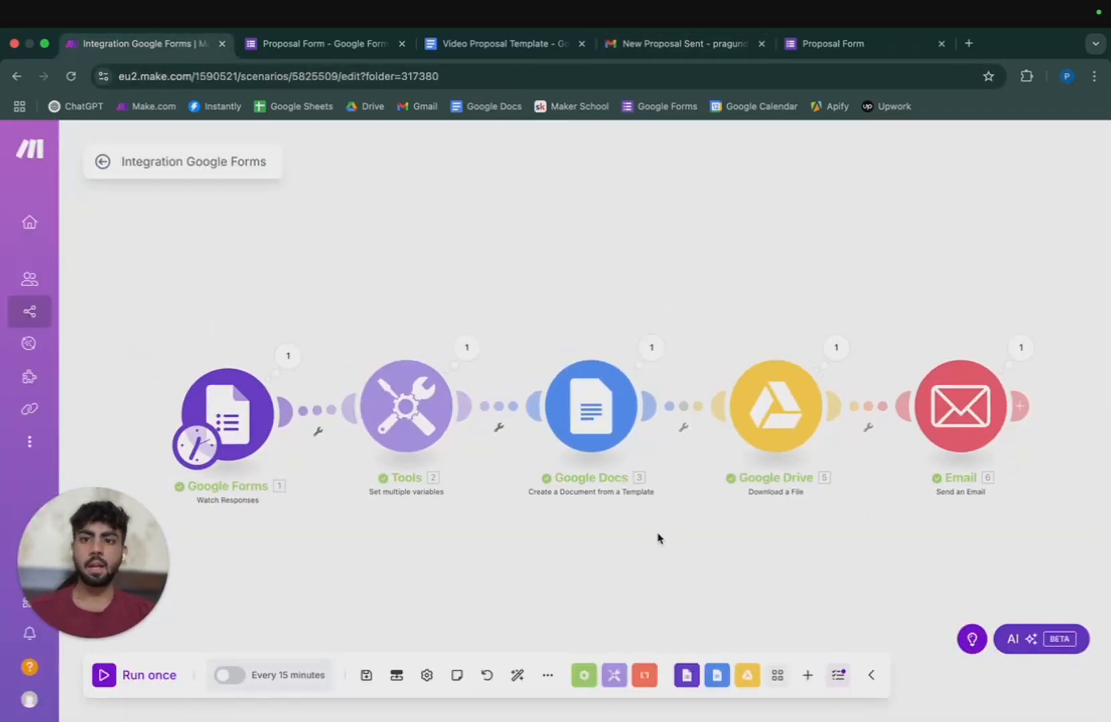